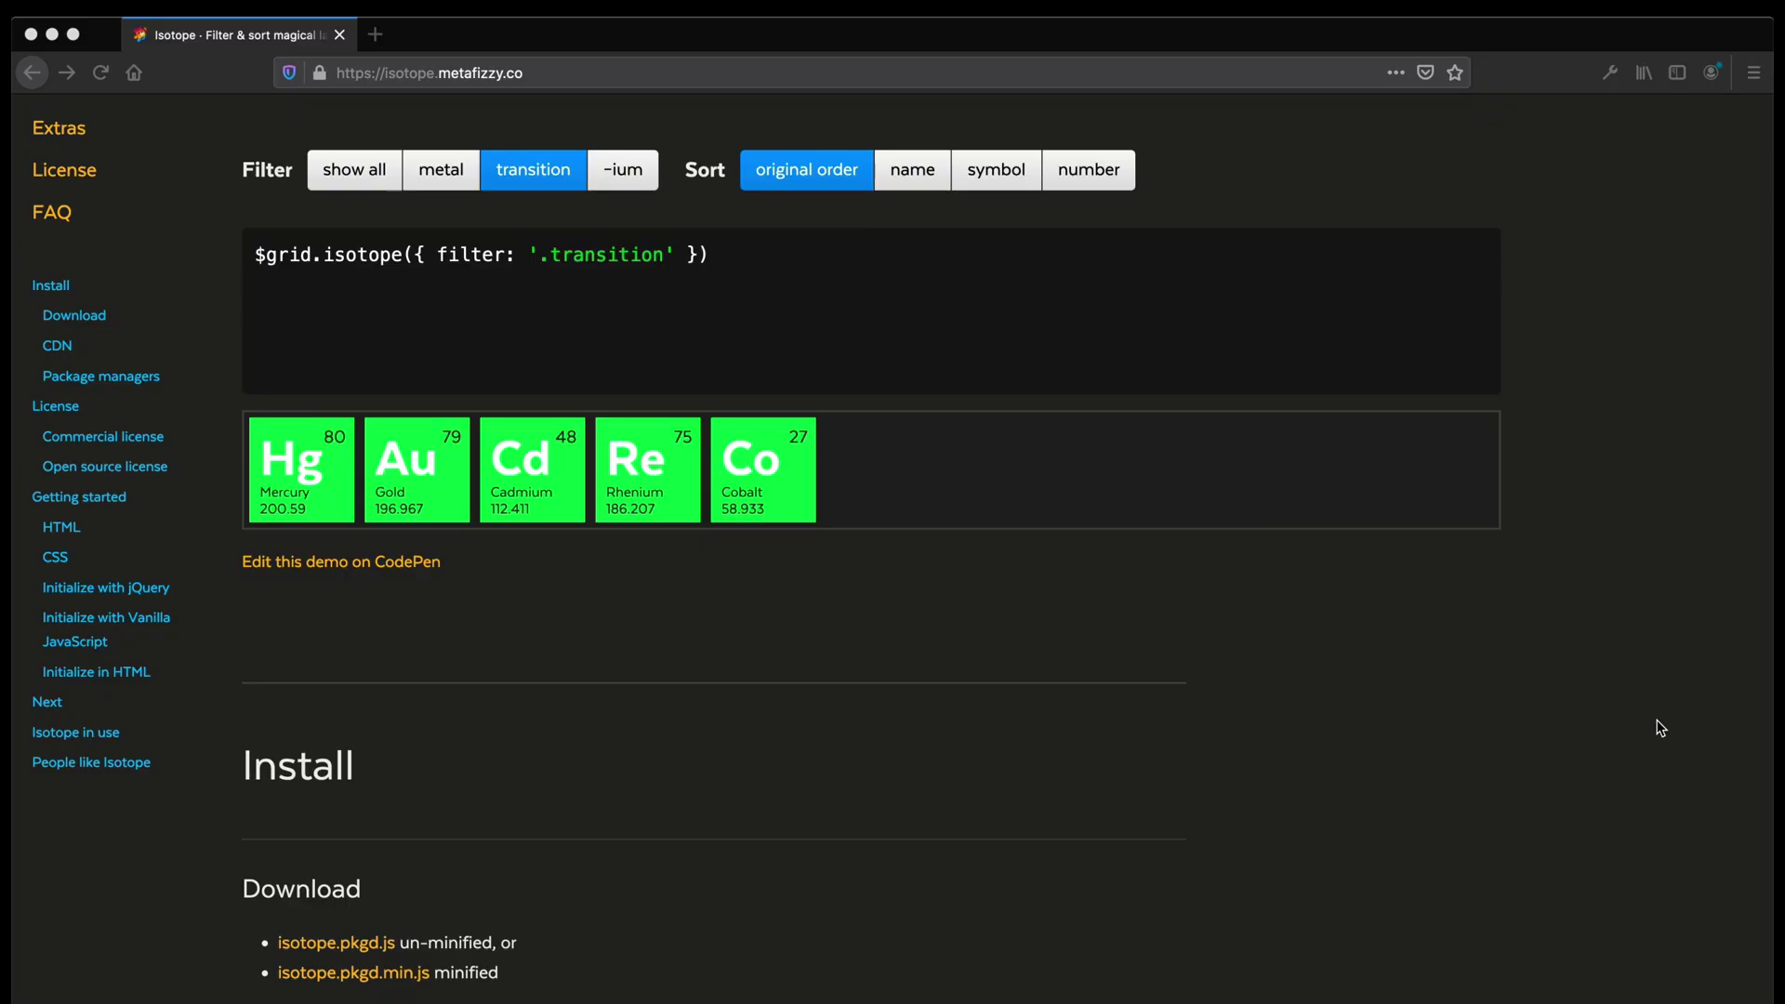
Cycle the Isotope demo grid through the show all, metal, transition and -ium filters
click(371, 186)
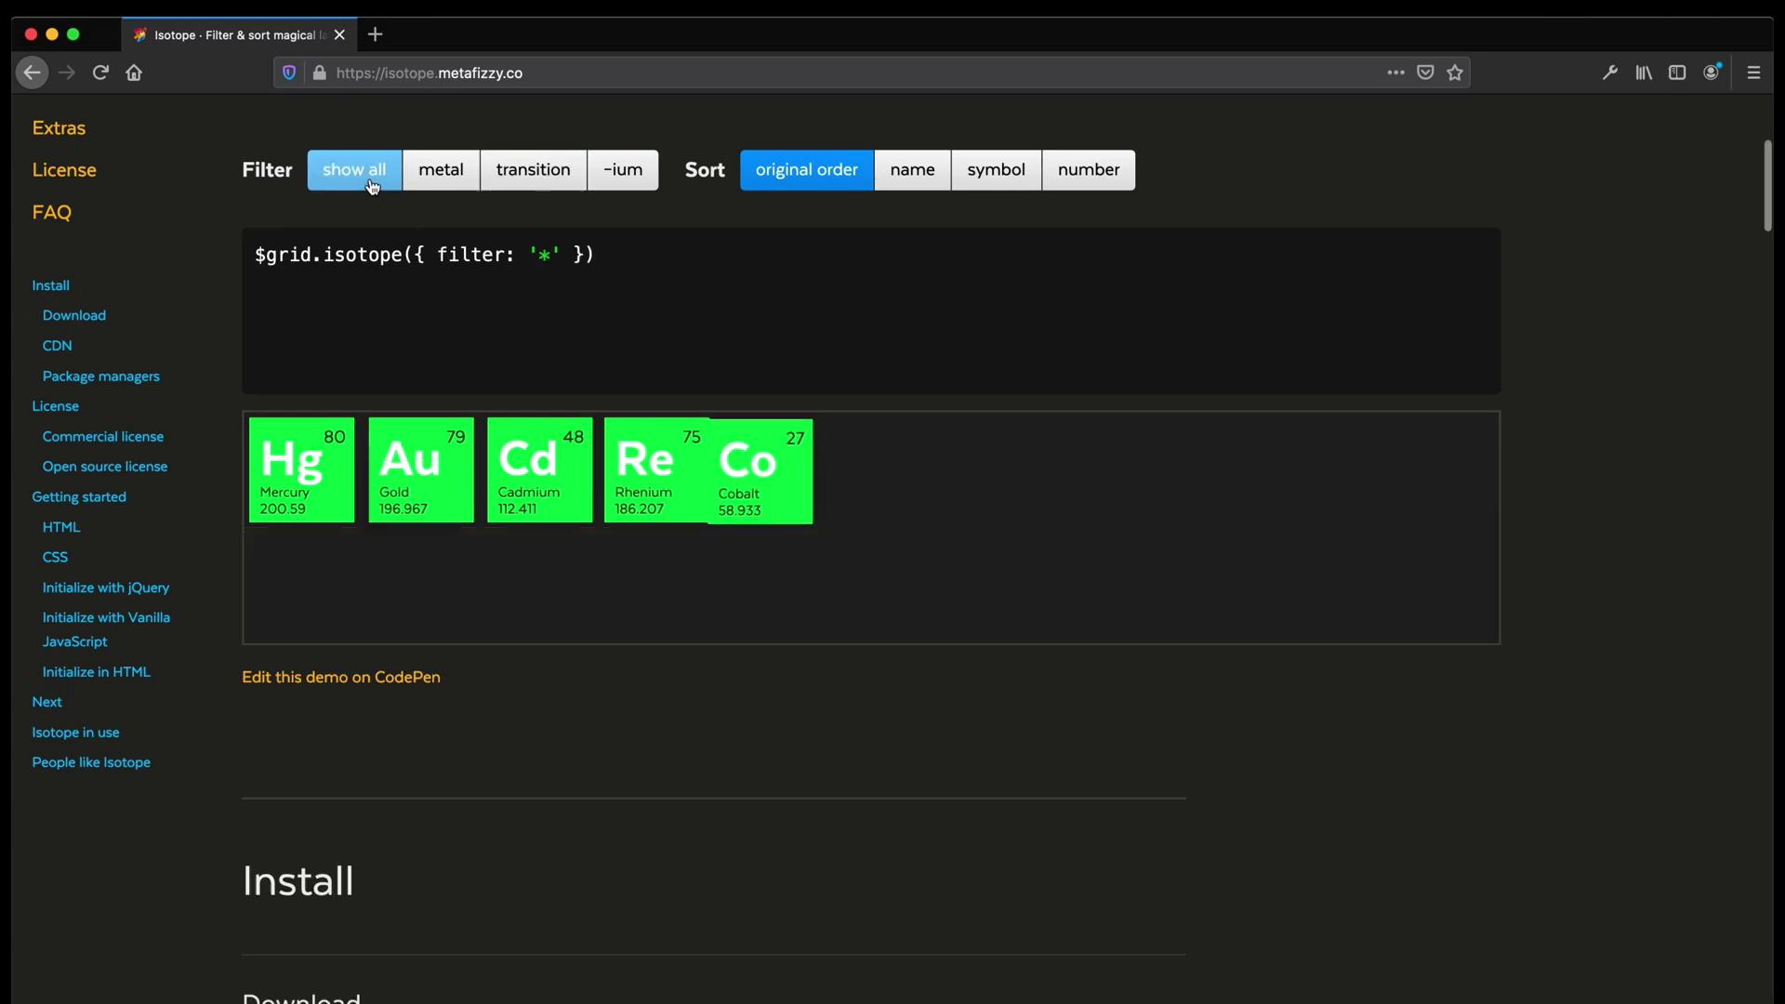
click(444, 178)
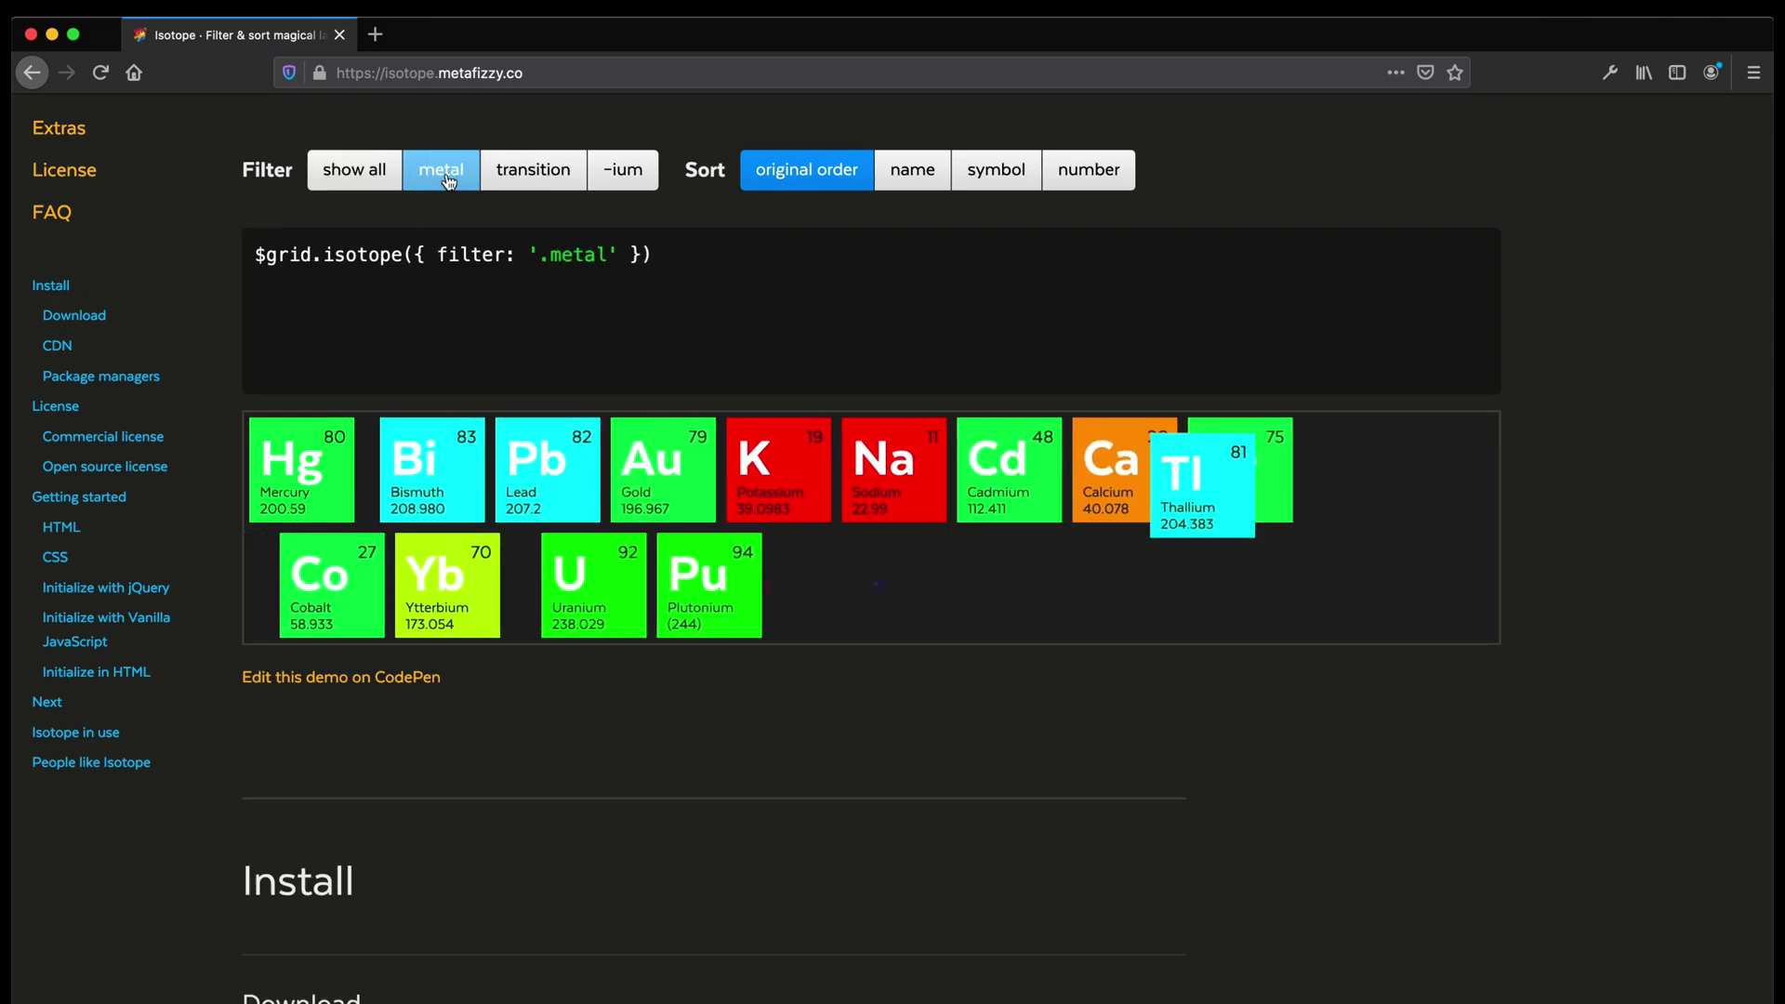
click(532, 172)
click(599, 179)
click(532, 172)
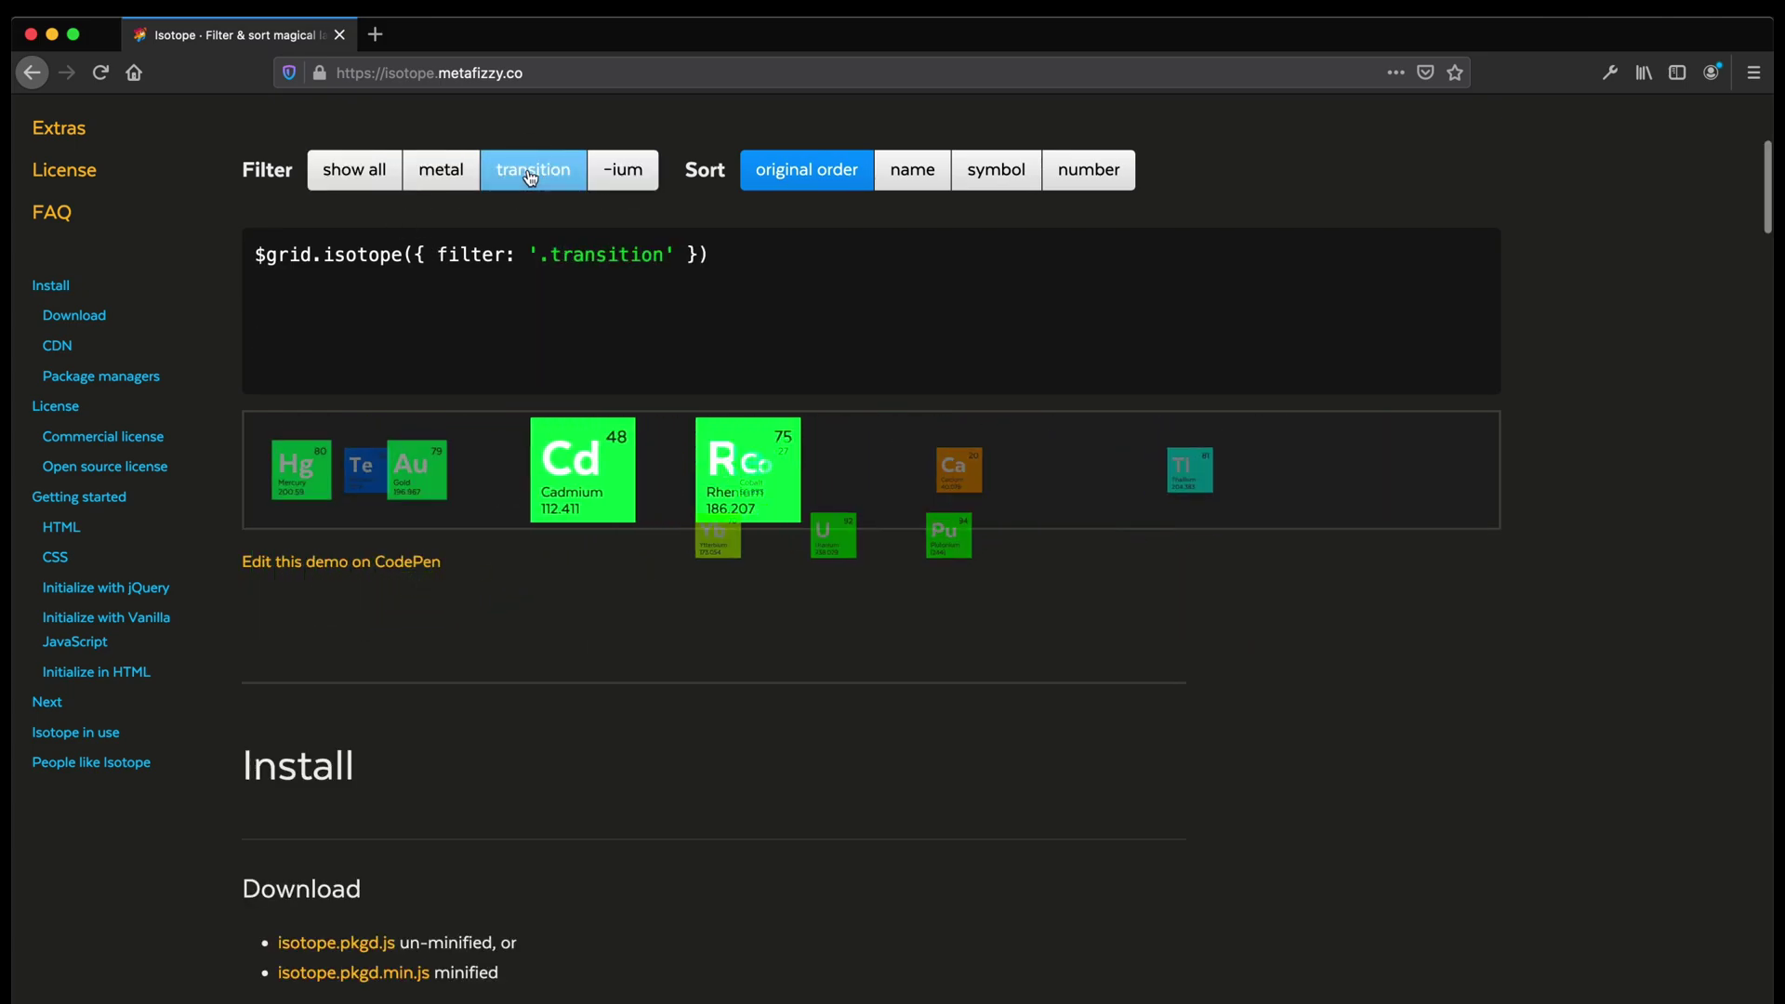
click(440, 172)
click(354, 172)
click(437, 172)
click(533, 172)
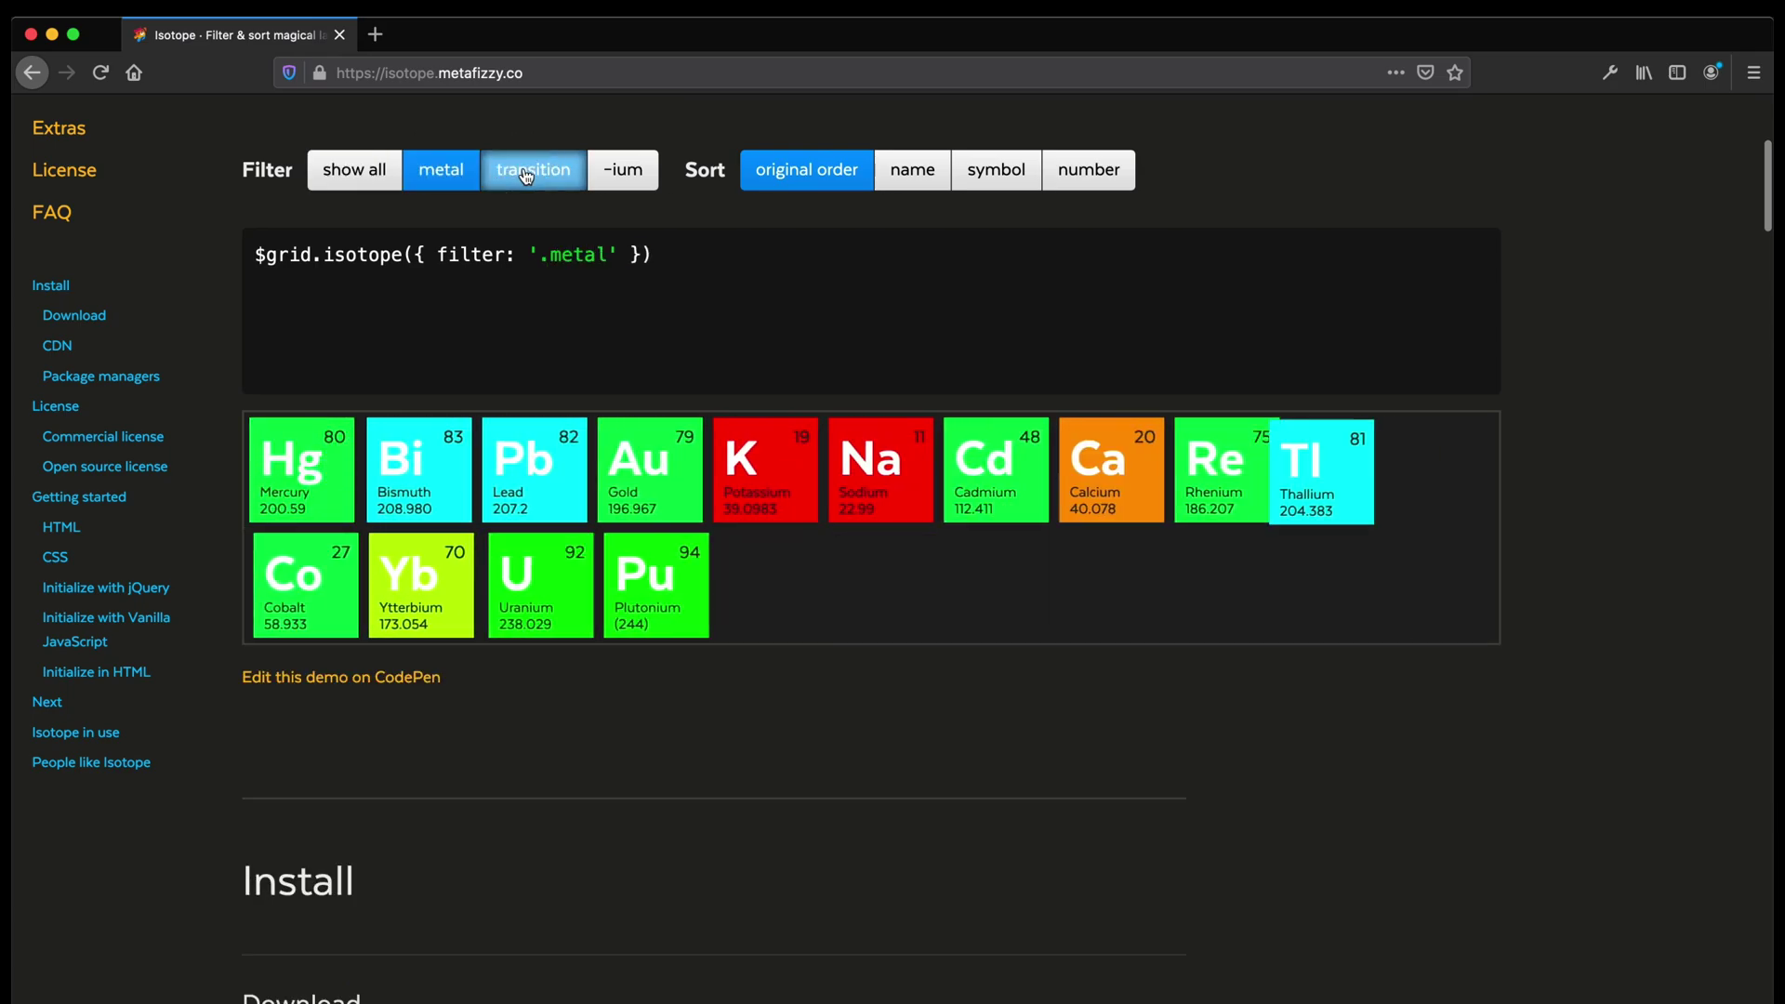
click(619, 172)
click(526, 172)
click(418, 172)
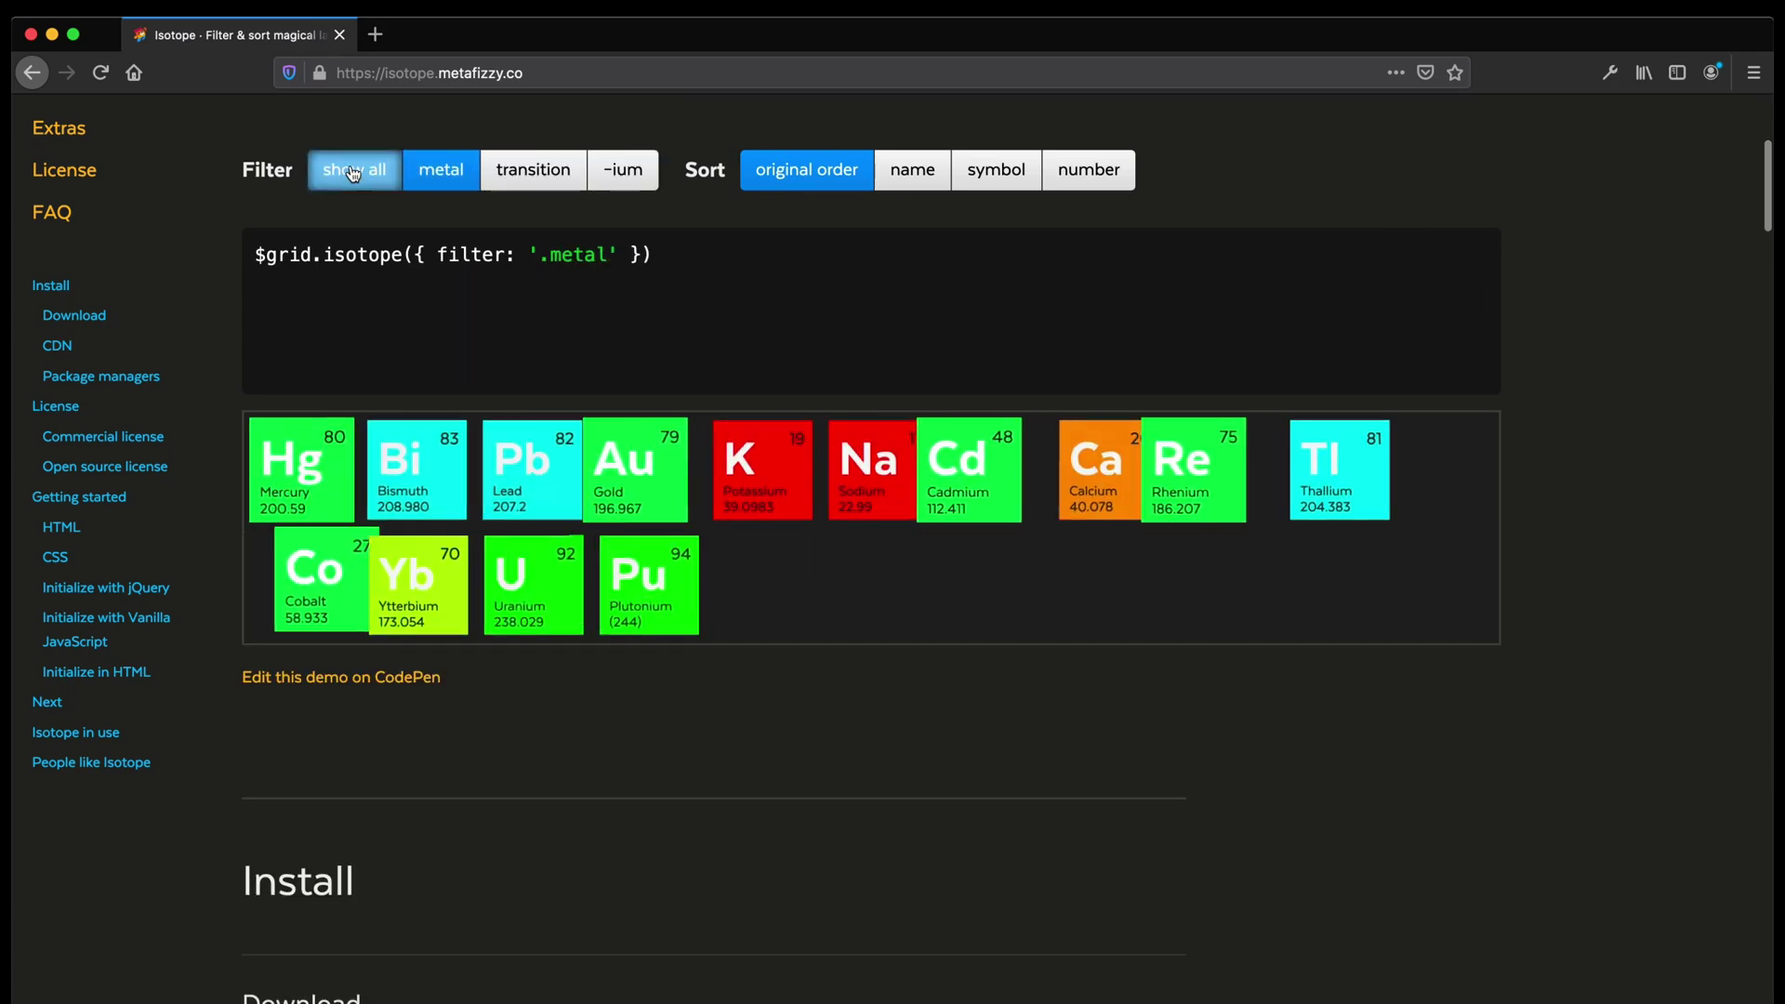
Try the transition and metal filters, end on show all, then switch to the Figma file
click(354, 172)
click(507, 172)
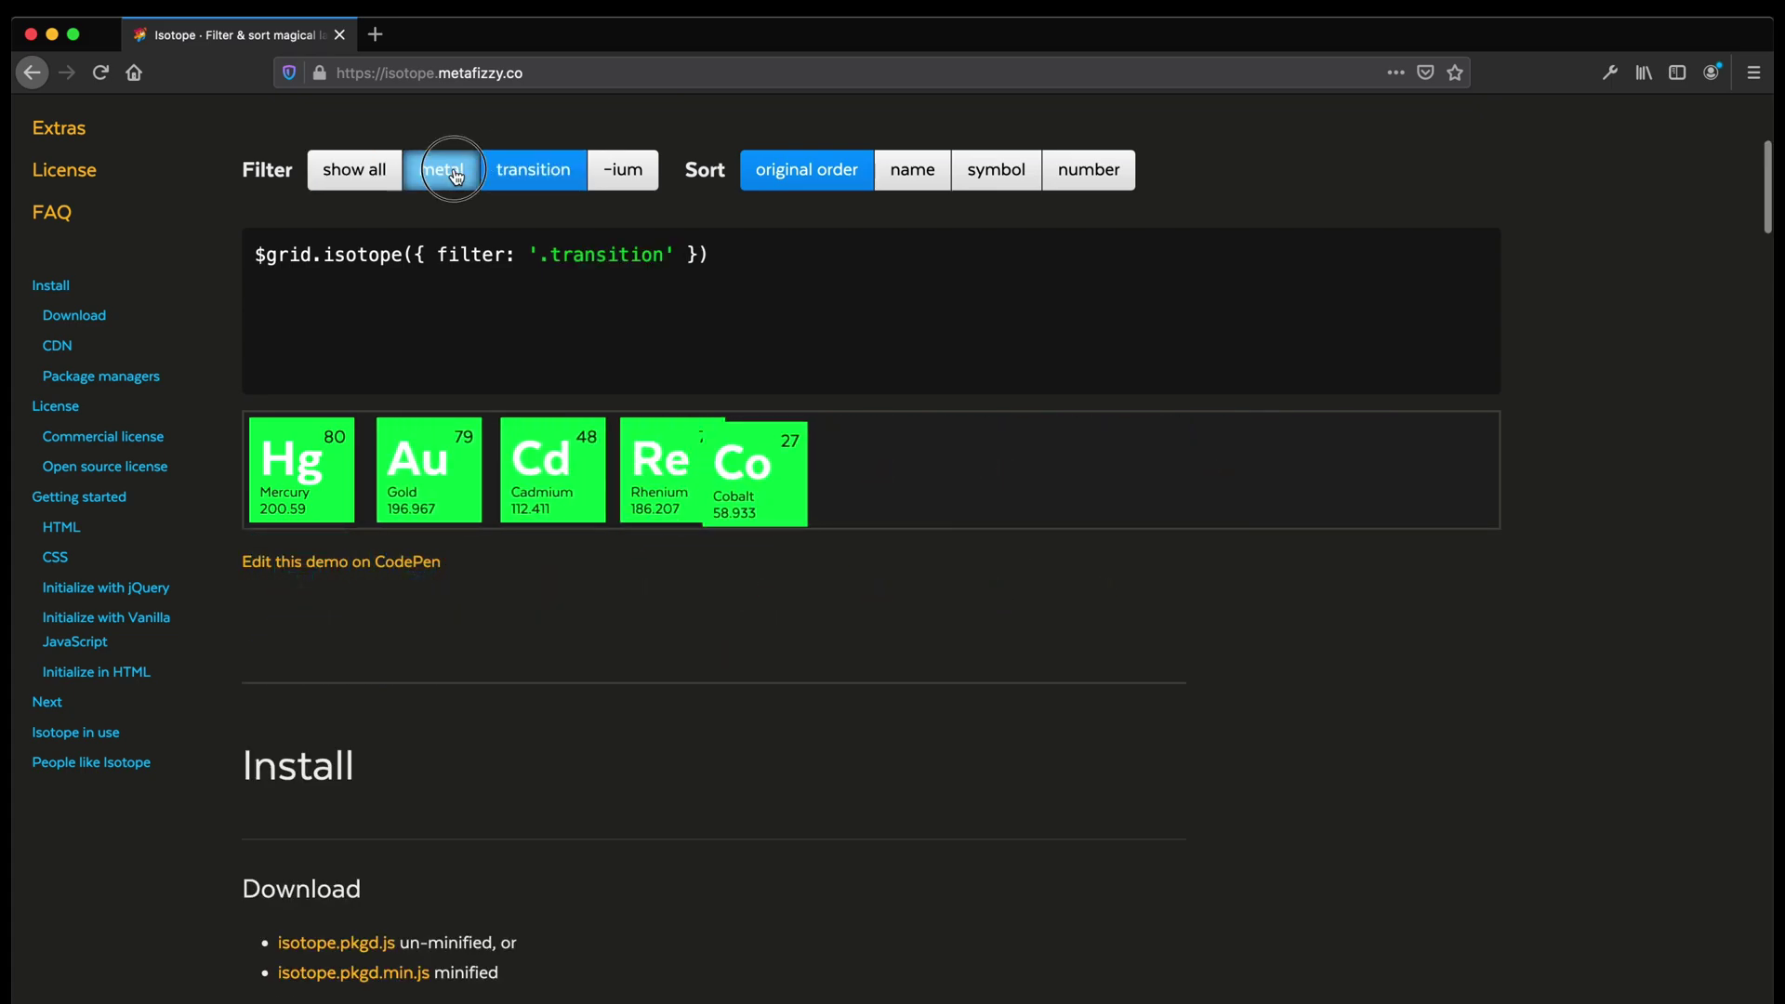
click(444, 170)
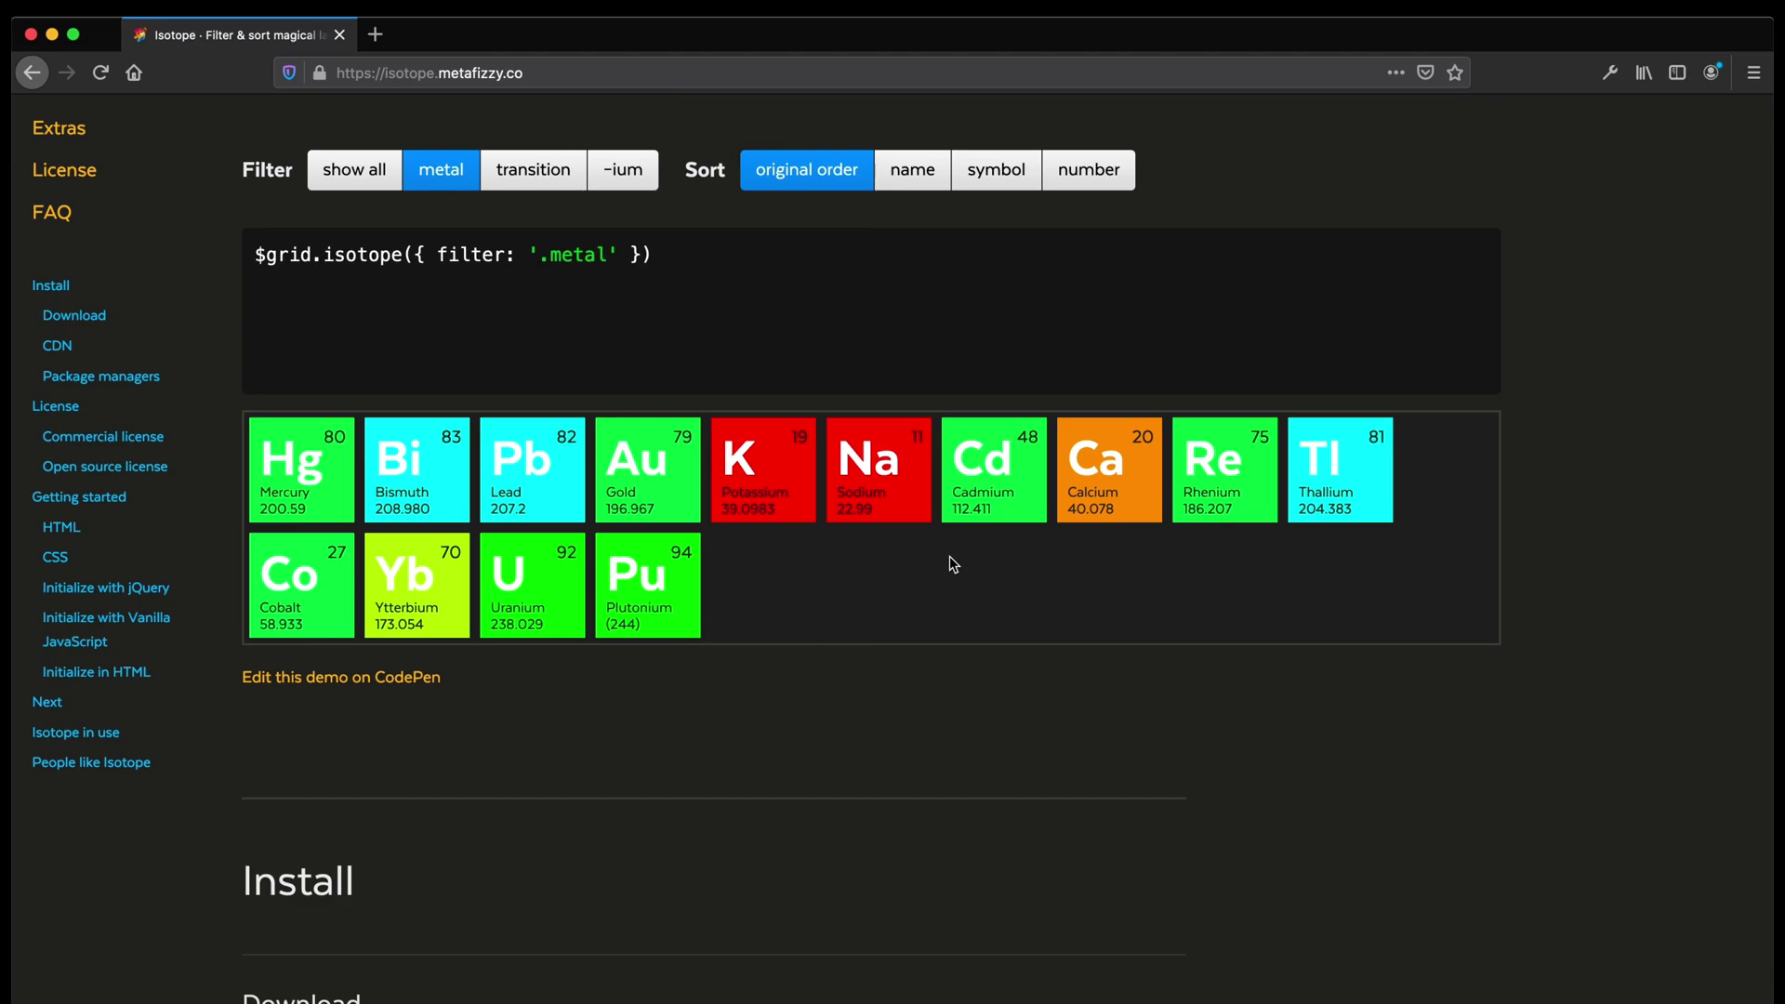
click(334, 171)
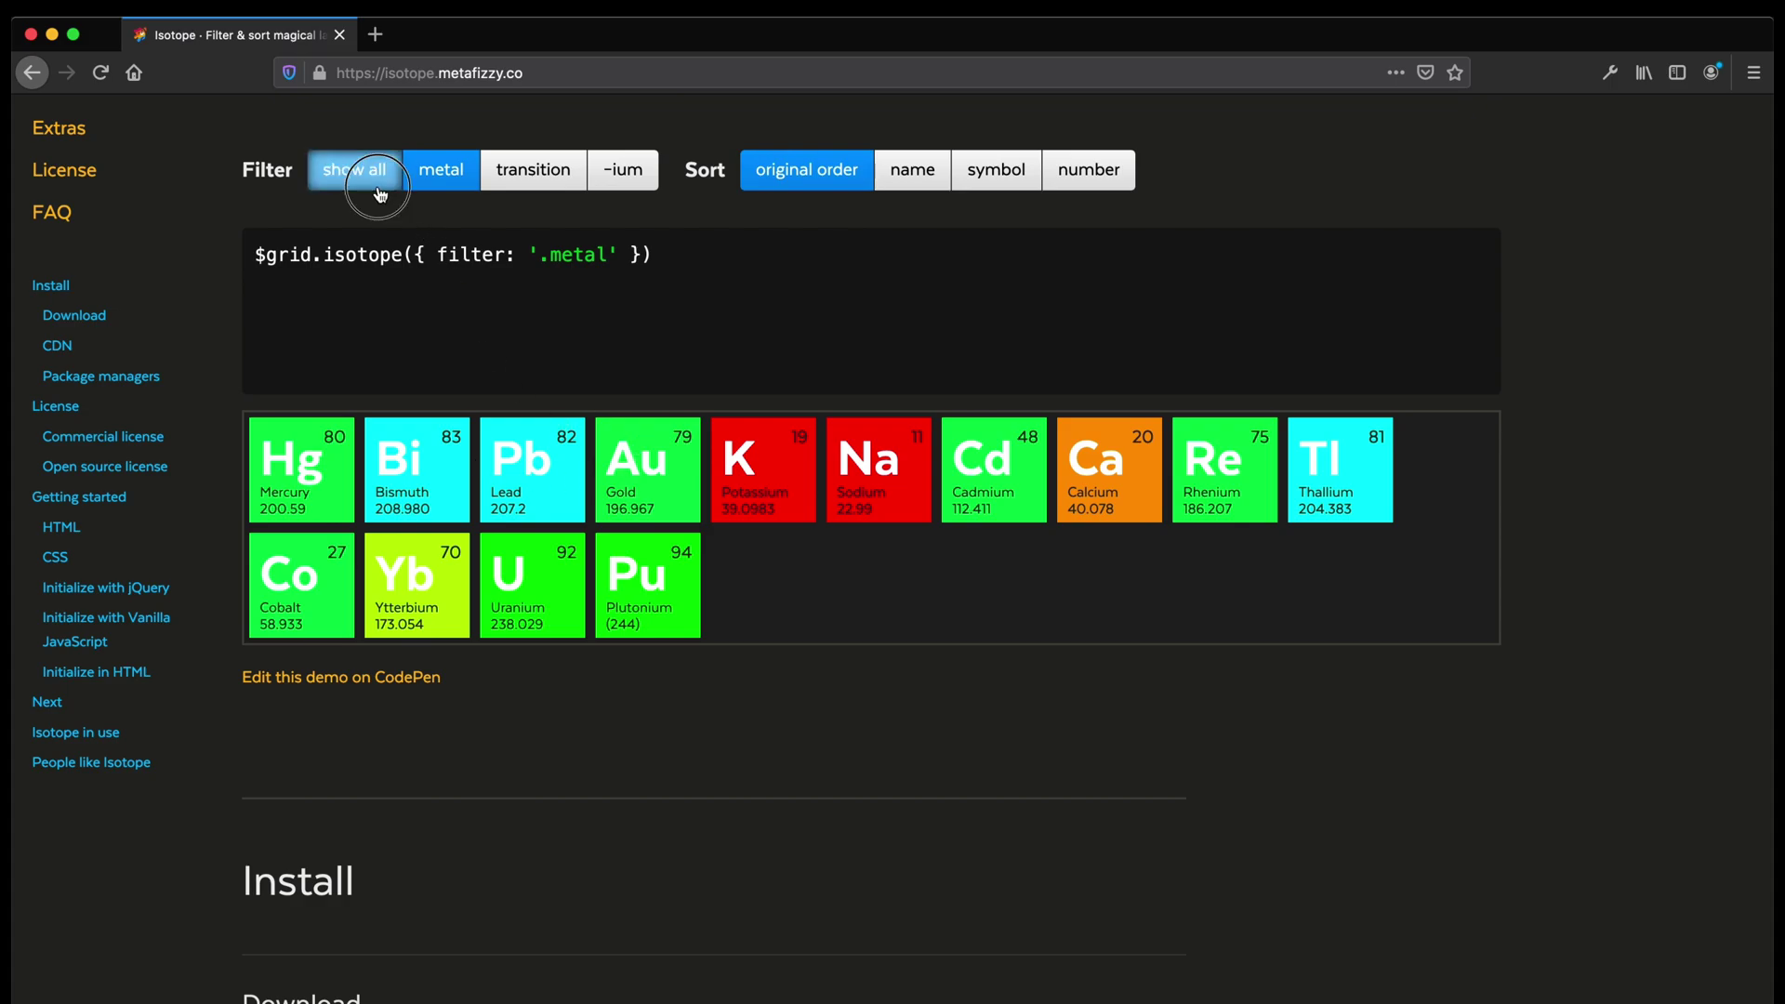
click(1283, 990)
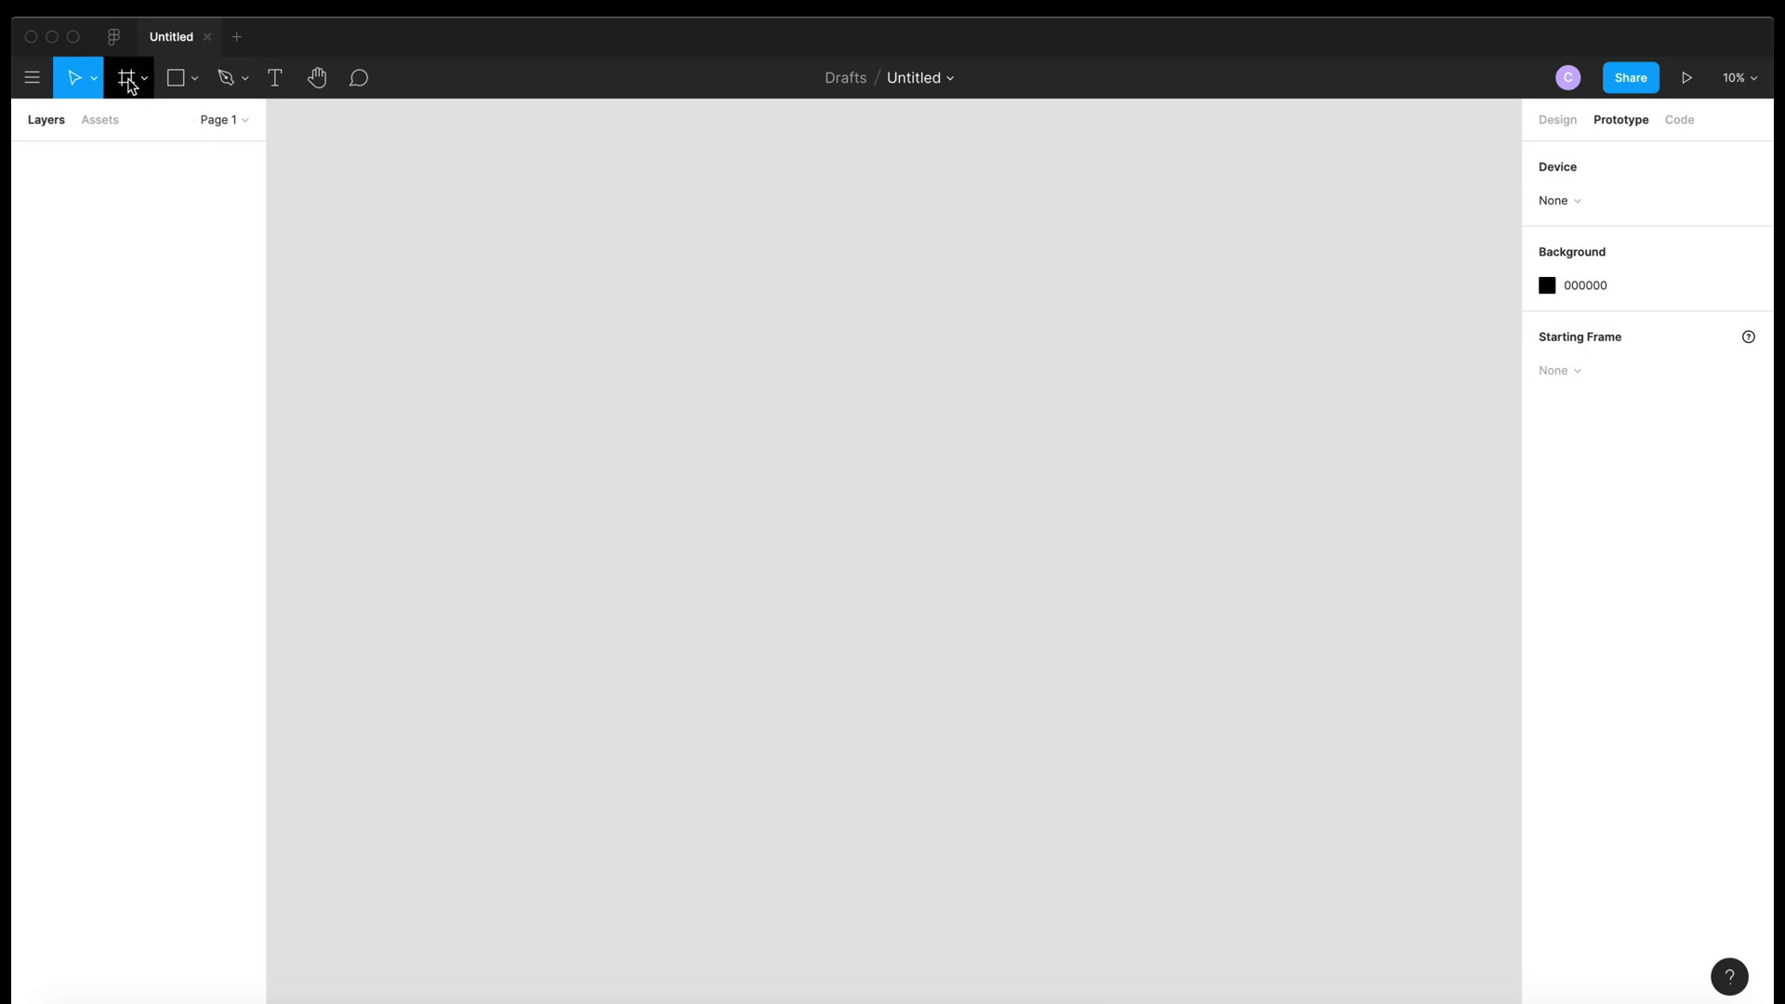
Replace a stray tiny frame with a 1440×900 Desktop MacBook Pro preset frame, zoomed to fit
click(128, 80)
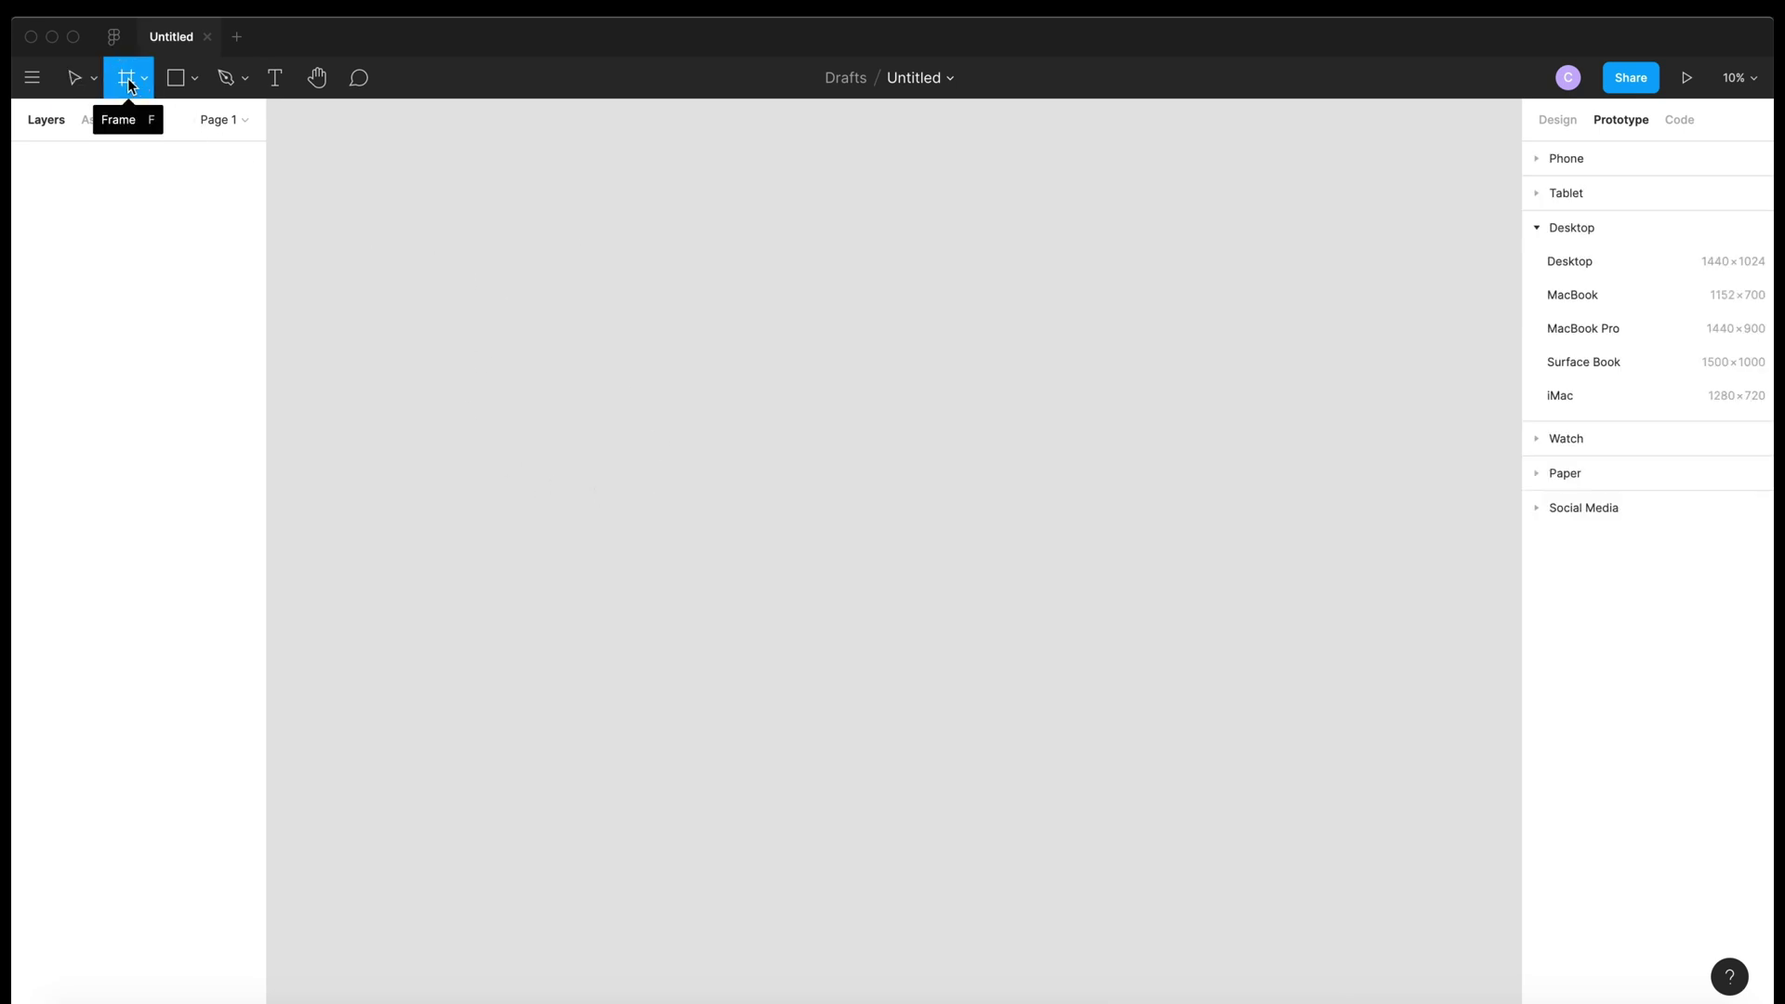
click(474, 237)
key(super+z)
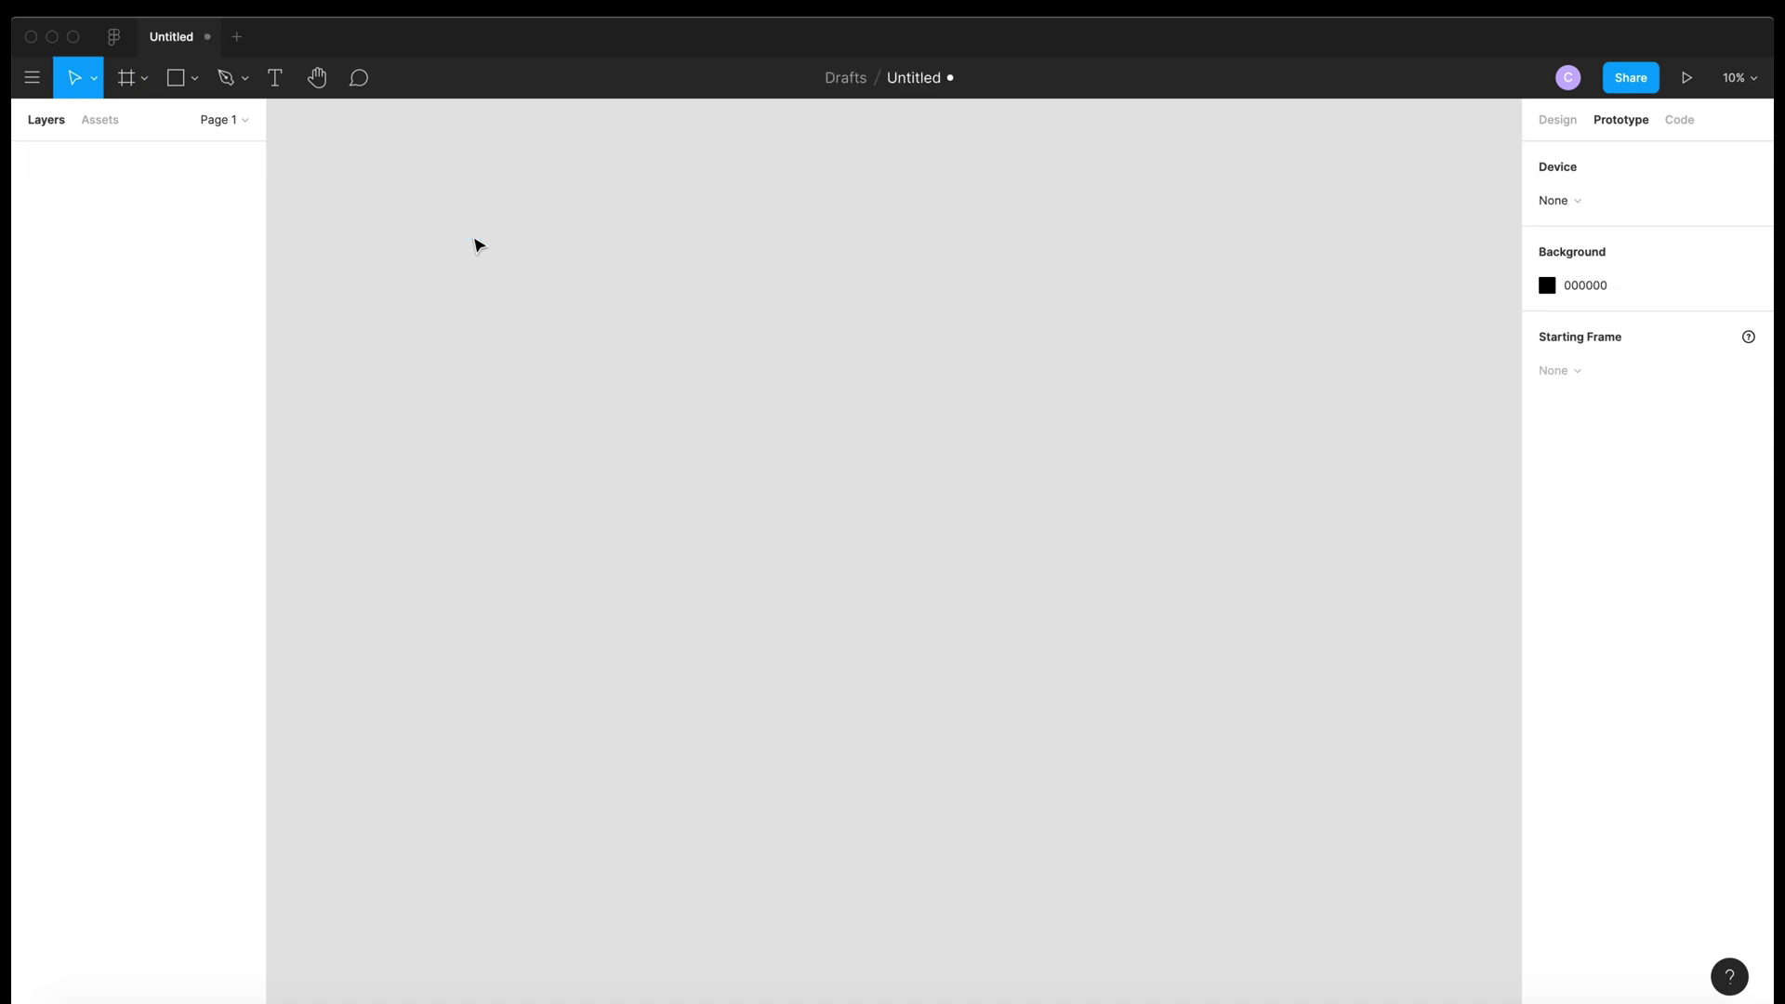
click(128, 80)
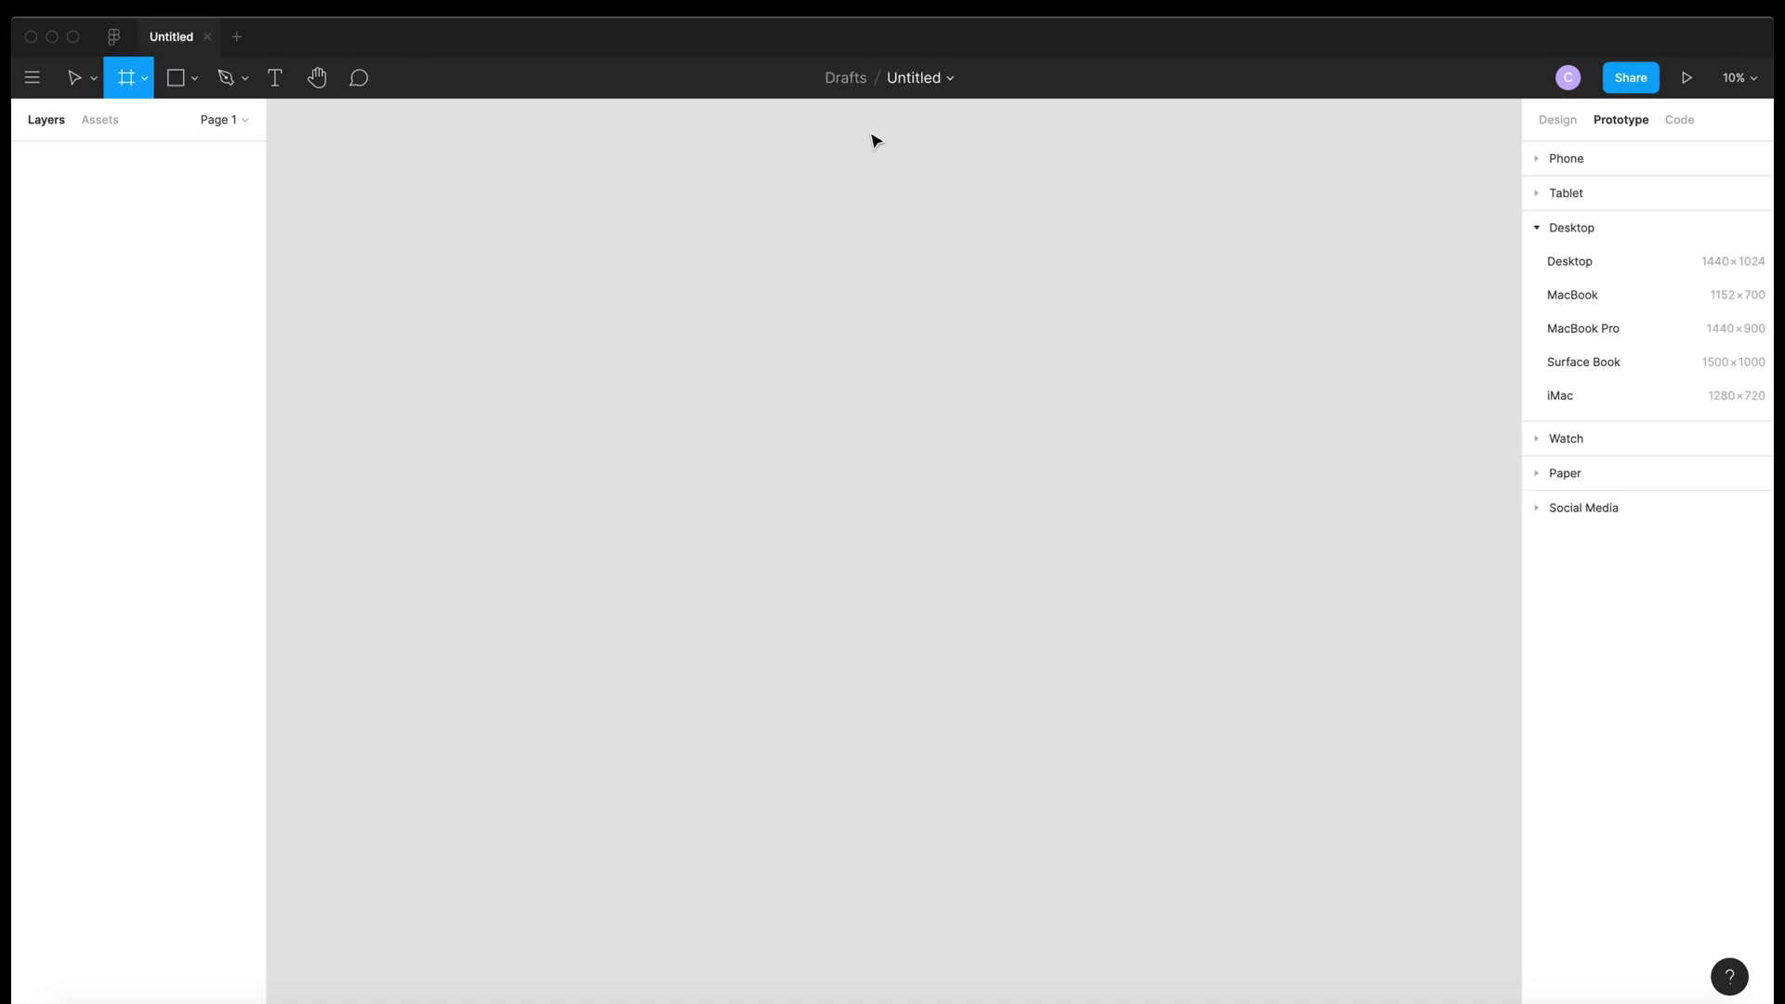
click(1617, 330)
key(shift+2)
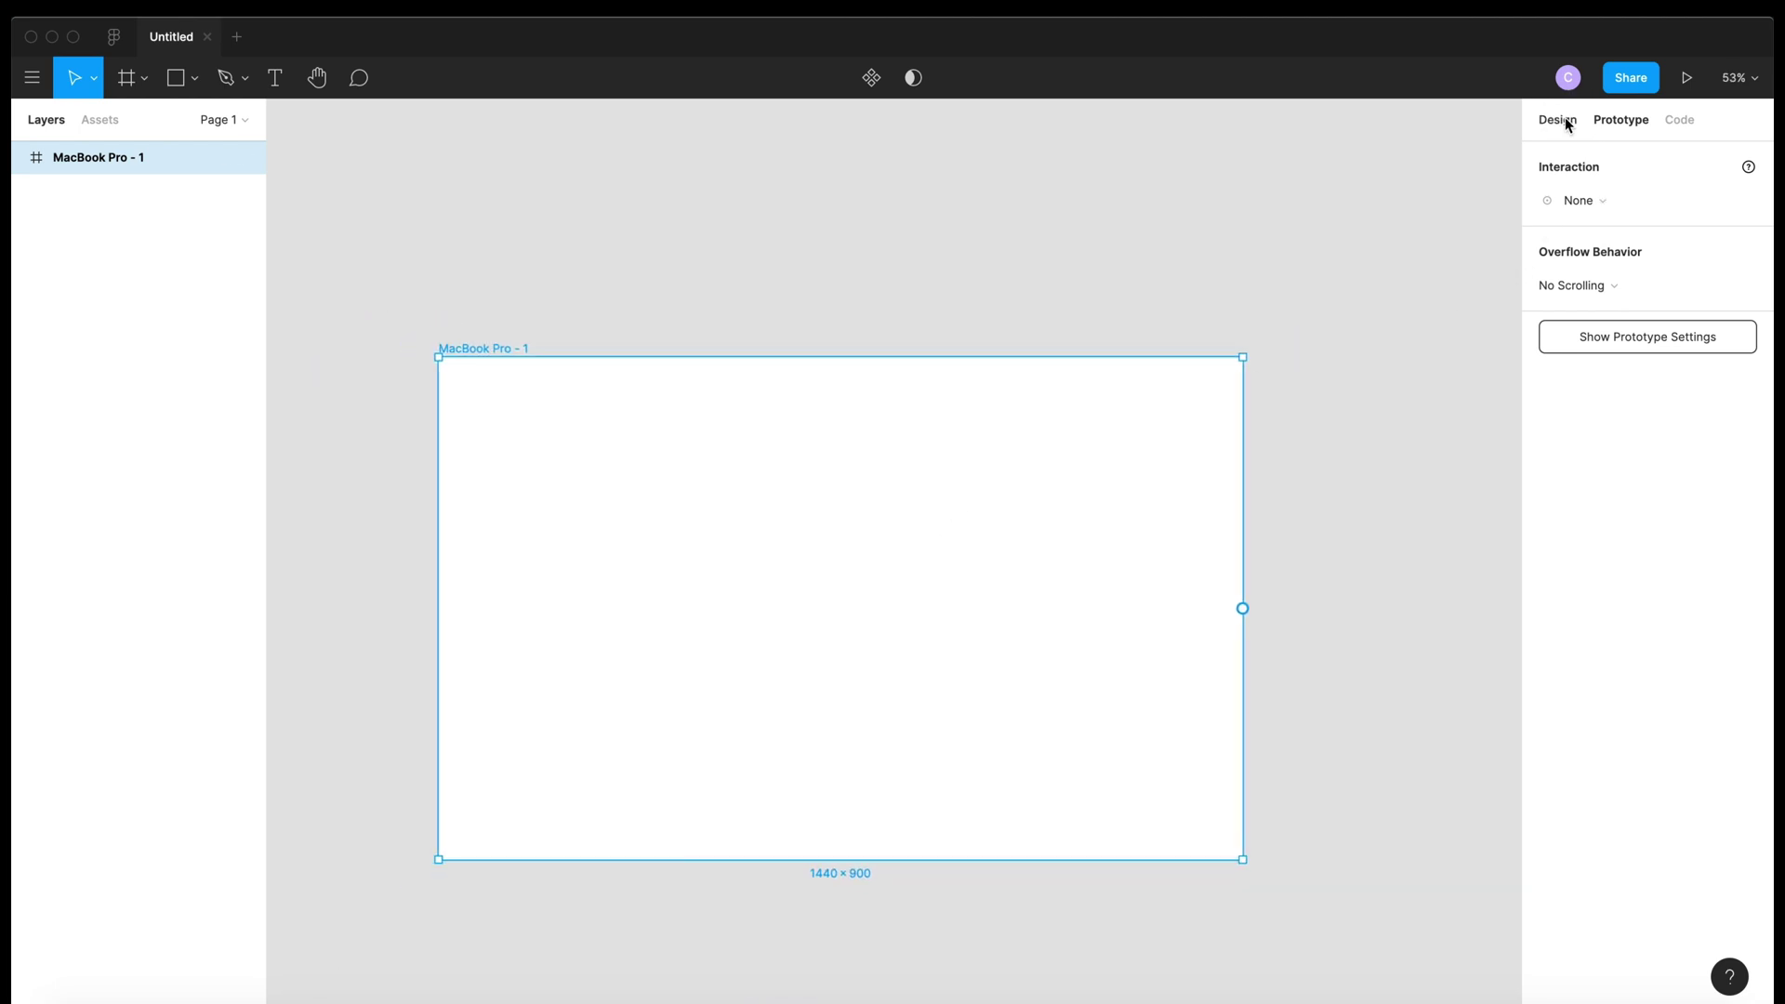
click(1558, 119)
scroll(1016, 354, down, 2)
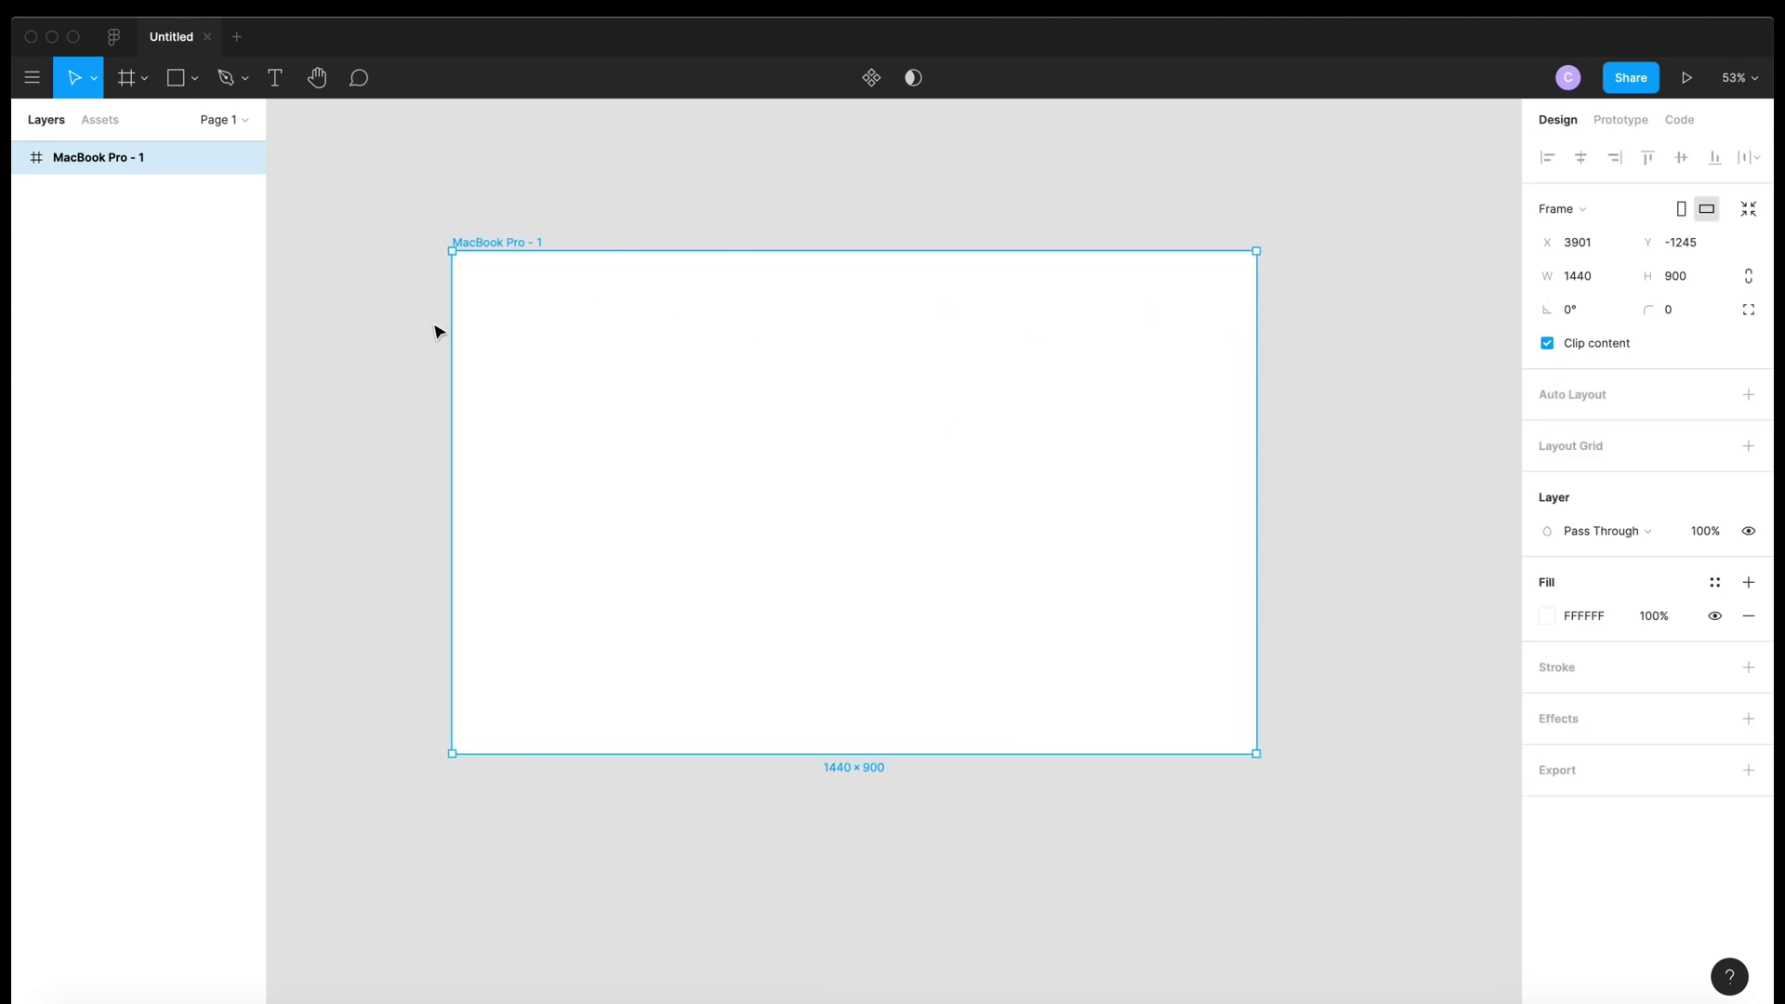
click(629, 790)
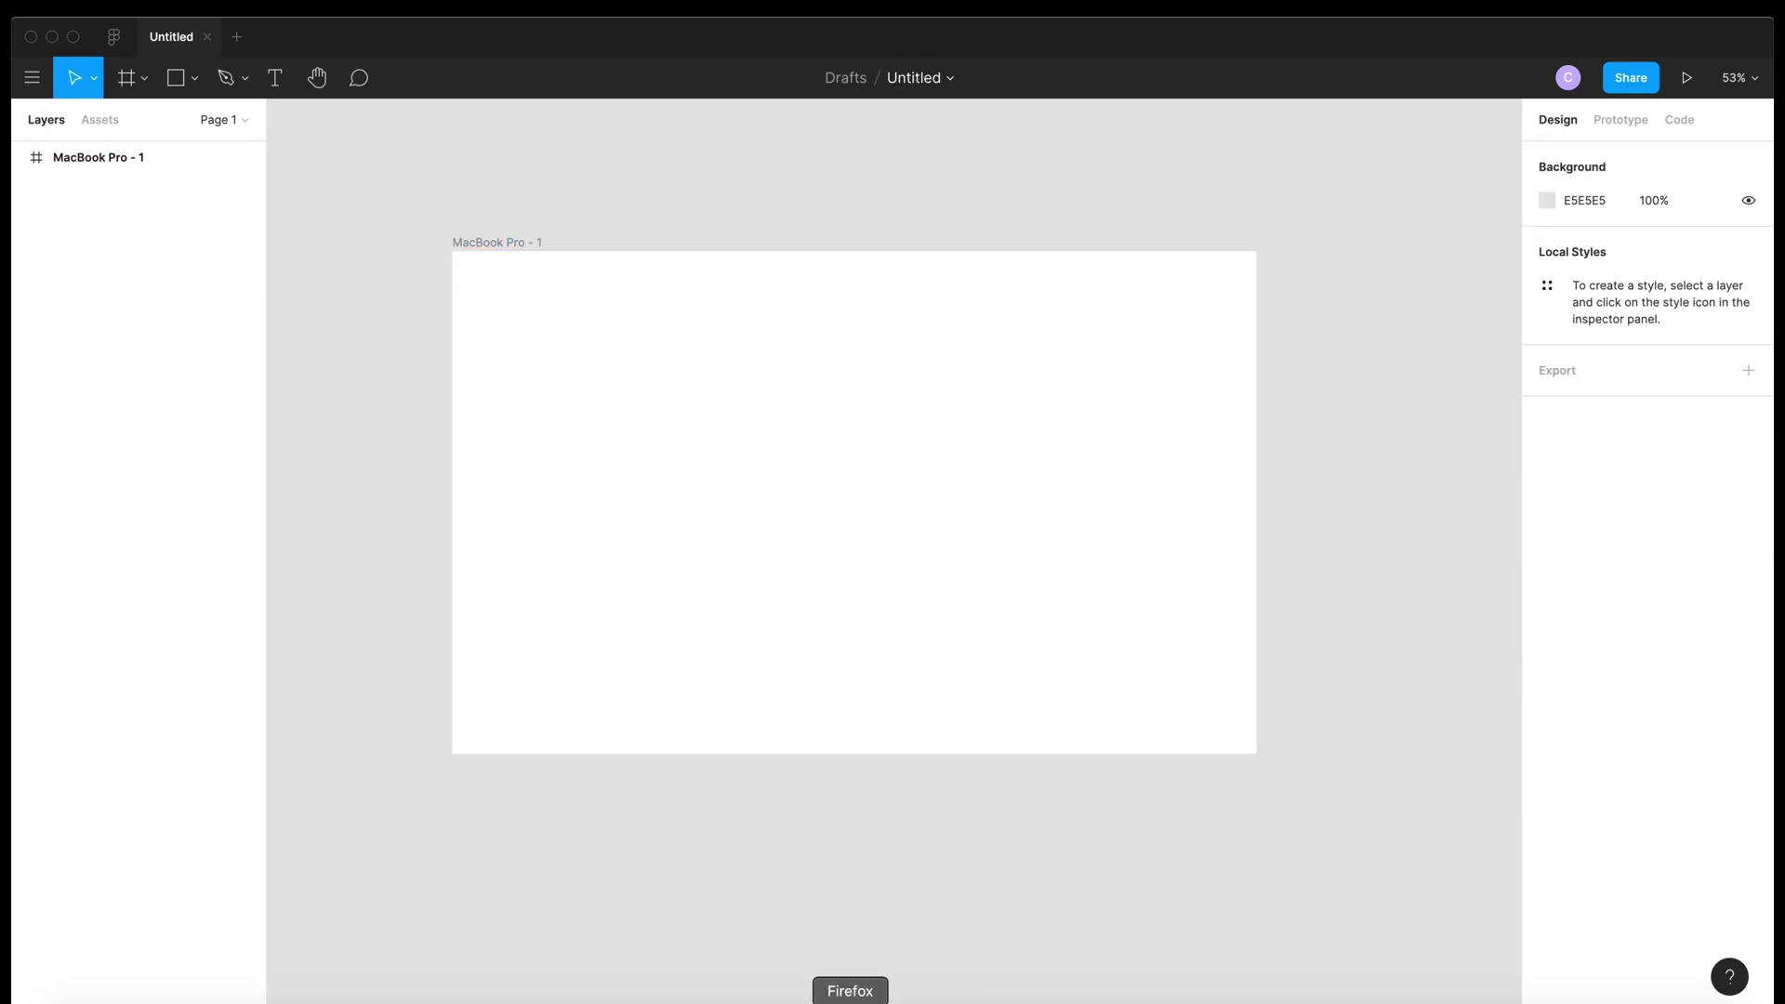
click(791, 995)
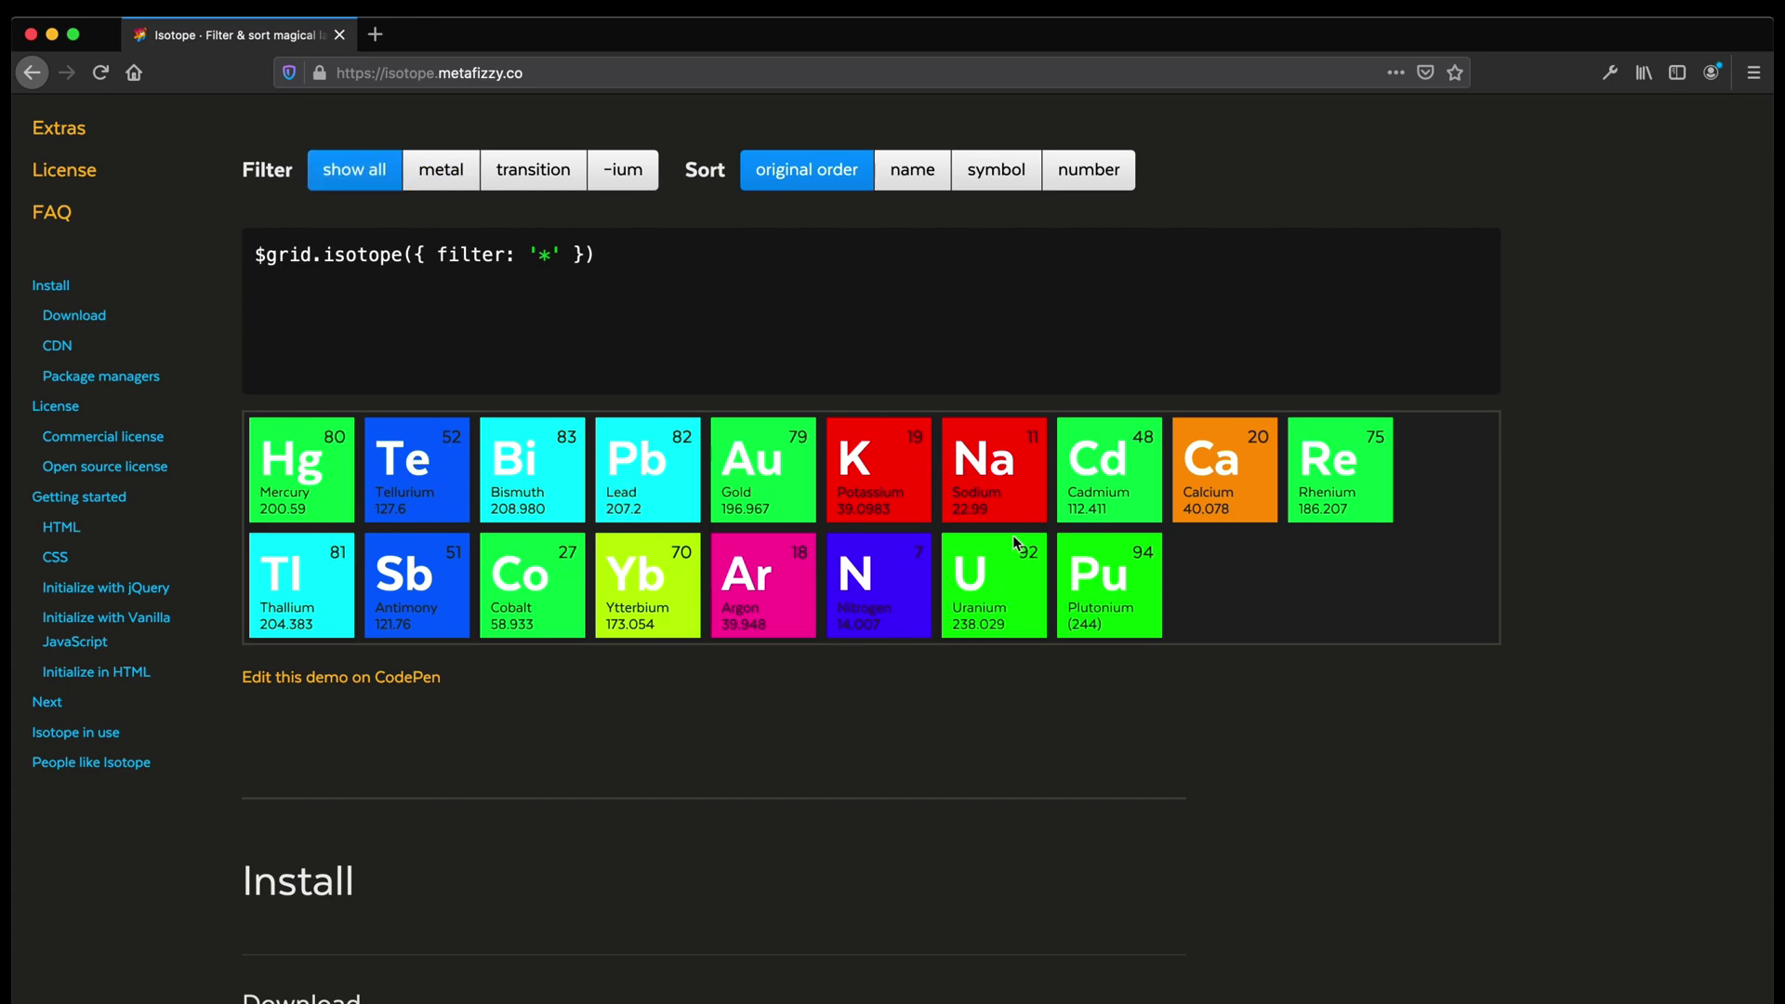
Add a 'Filter' text label near the frame's top left
click(1316, 998)
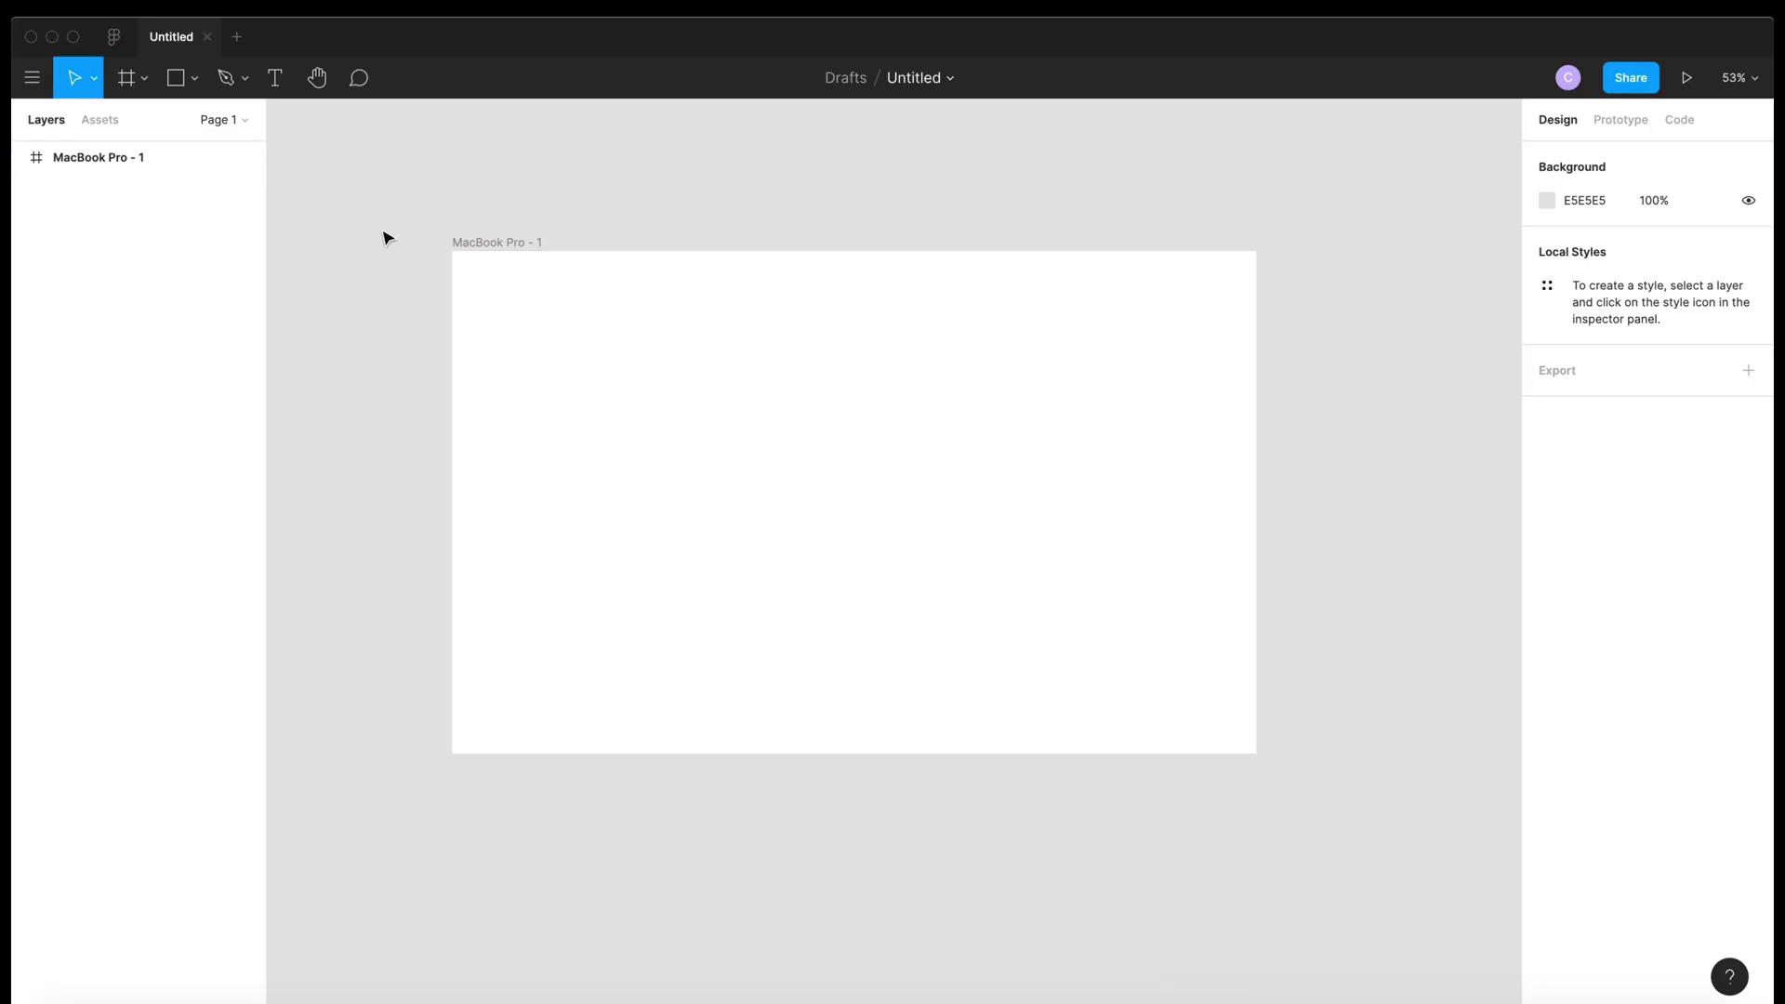
click(275, 82)
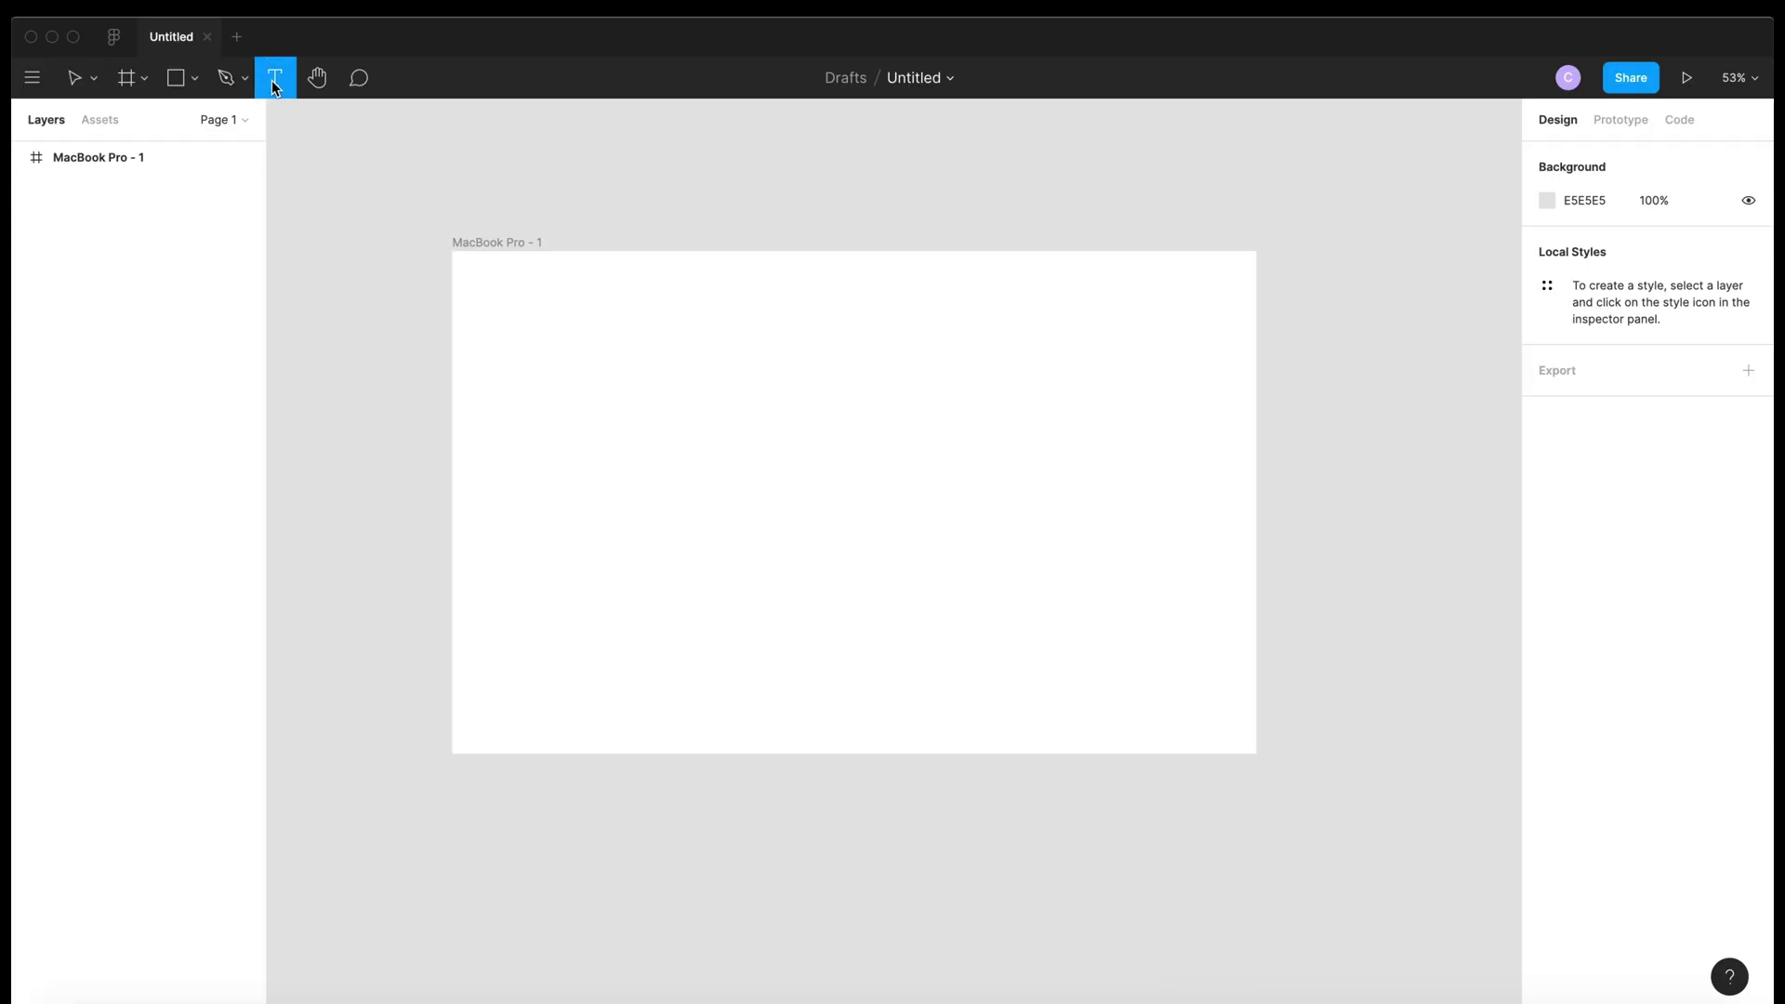
click(541, 332)
text(Filter)
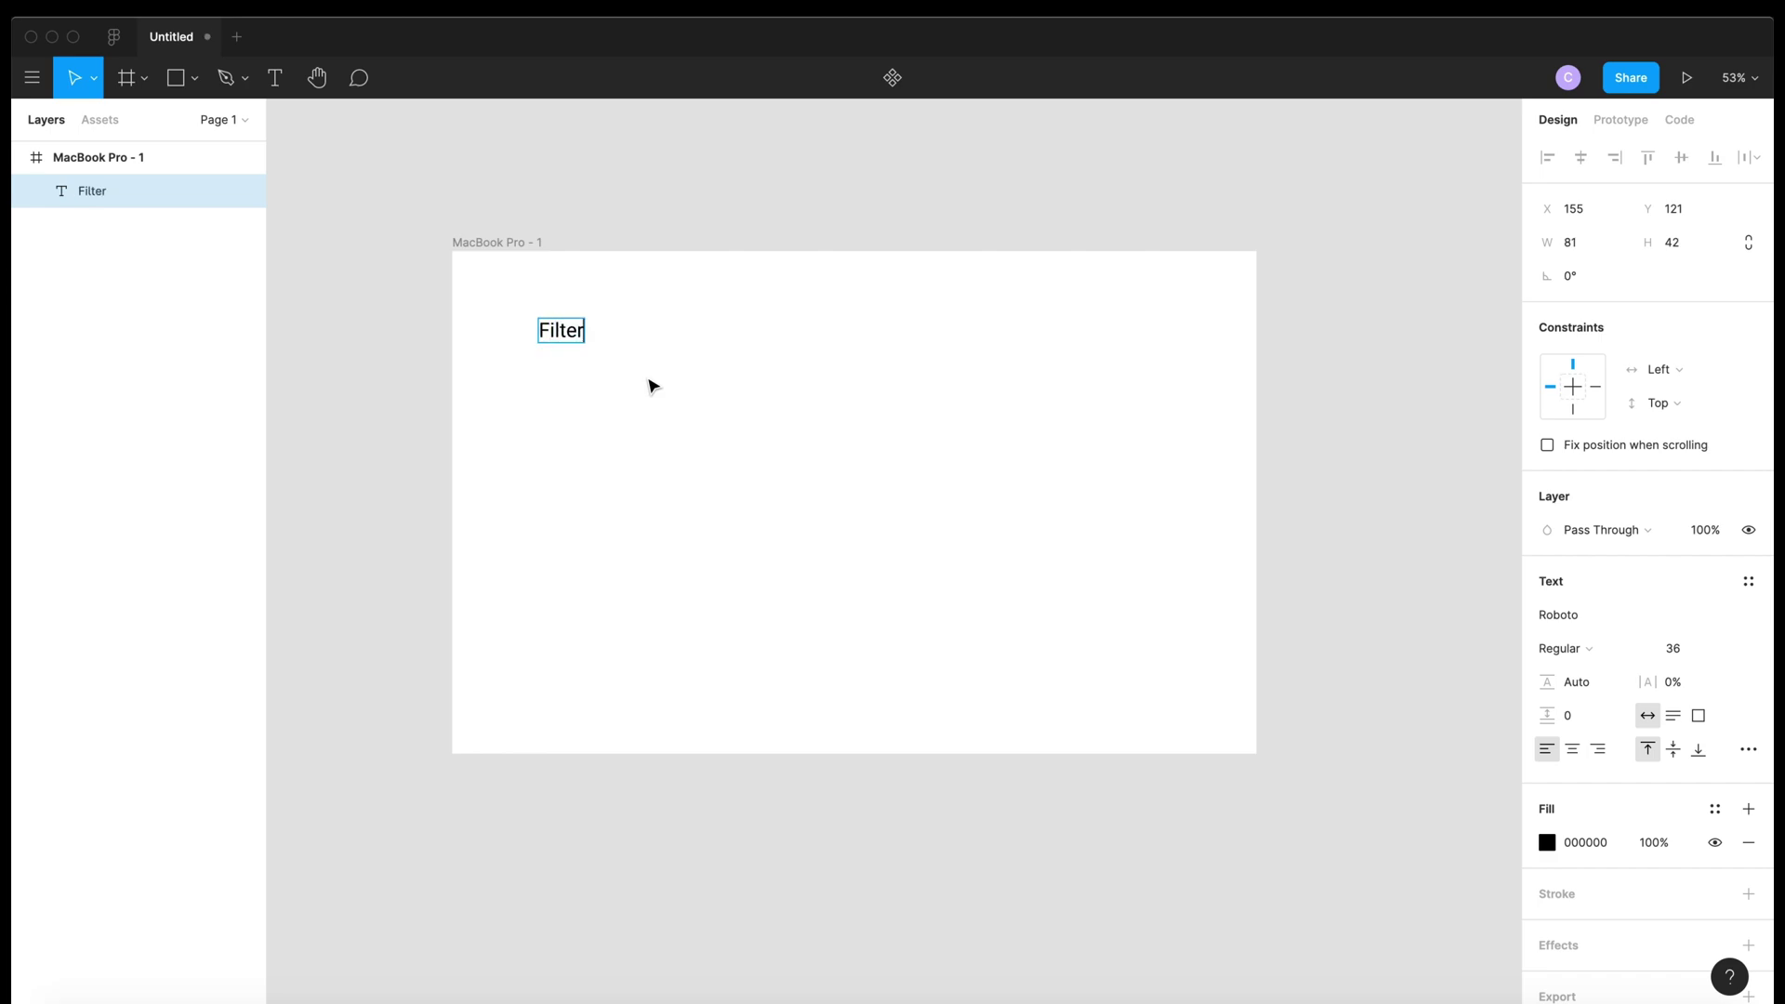
key(Escape)
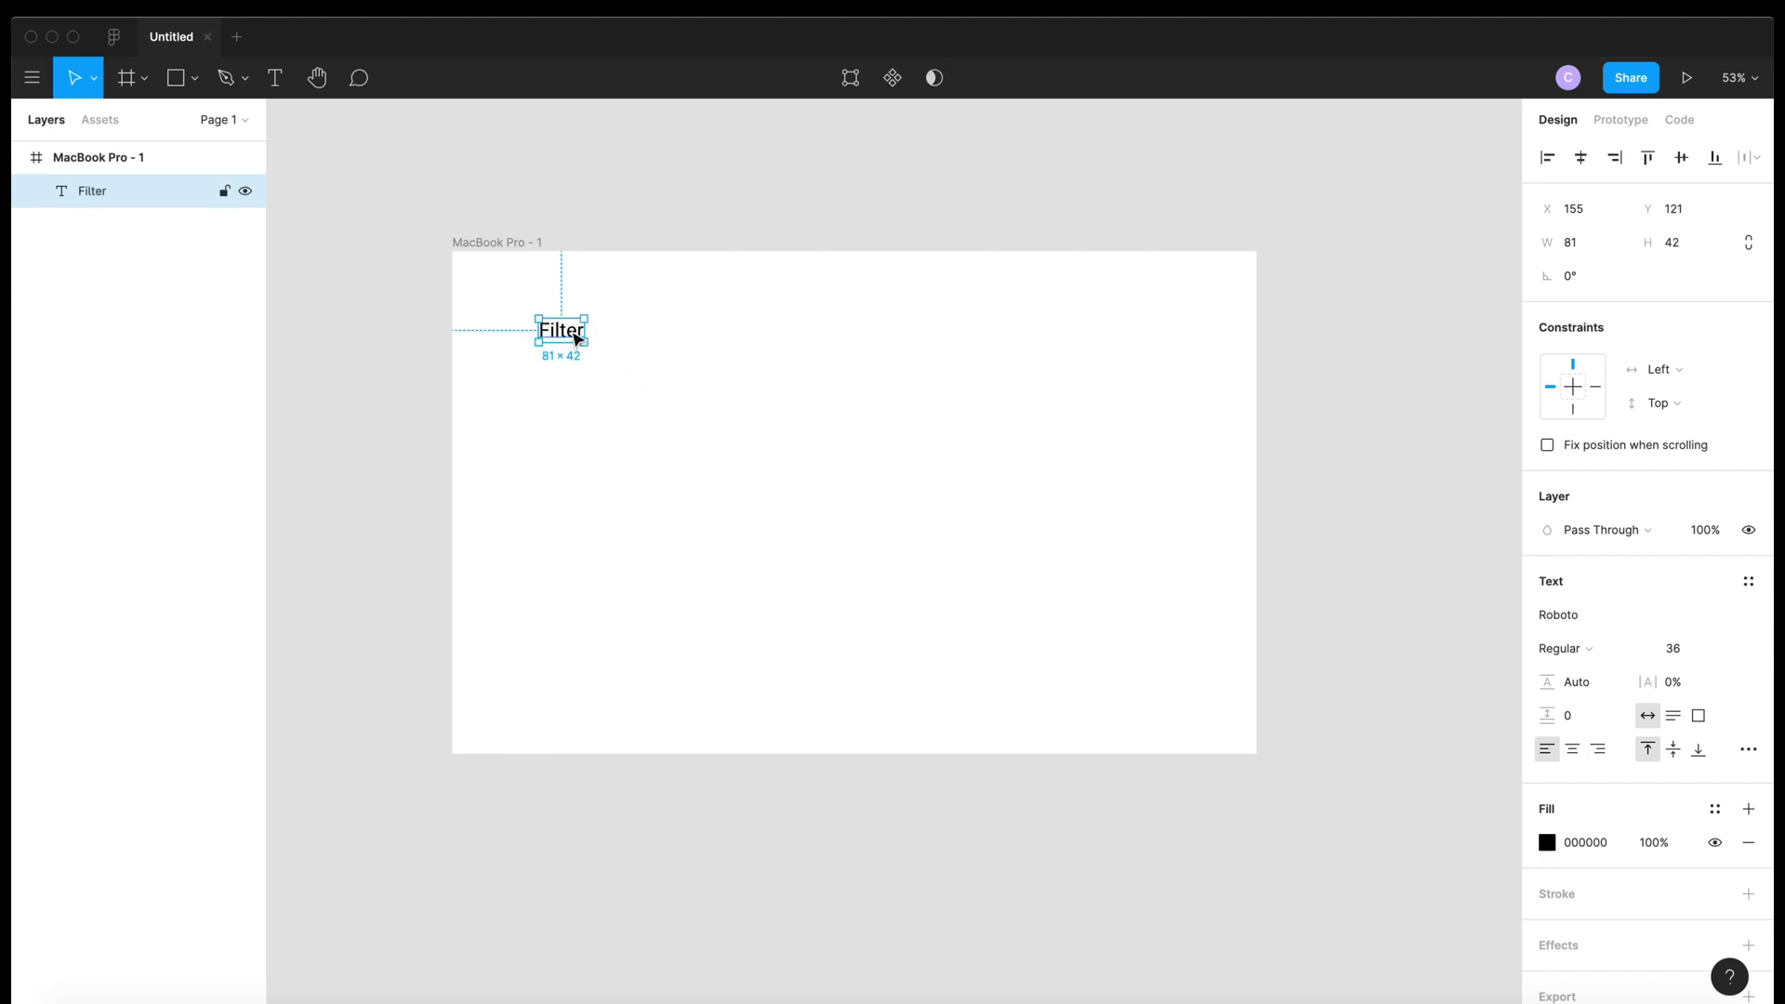
drag(570, 335, 635, 339)
key(Delete)
Draw a grey button rectangle beside Filter and duplicate it into a row of three
click(177, 78)
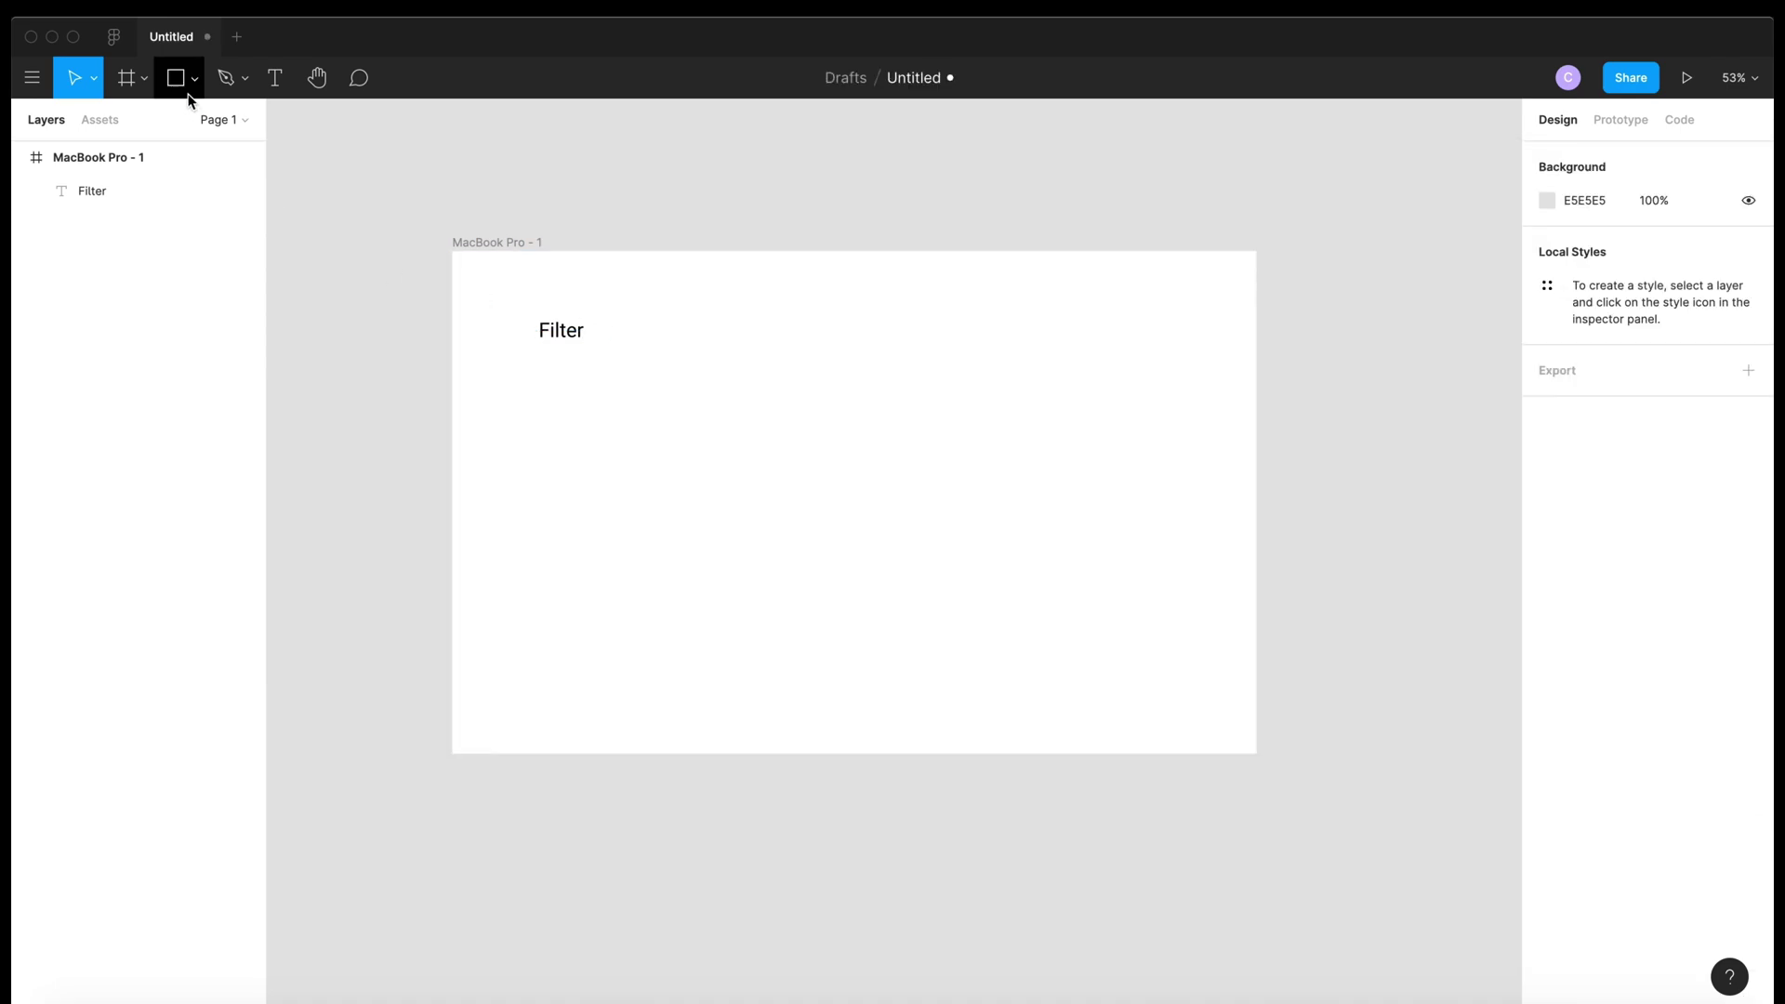
drag(606, 316, 688, 350)
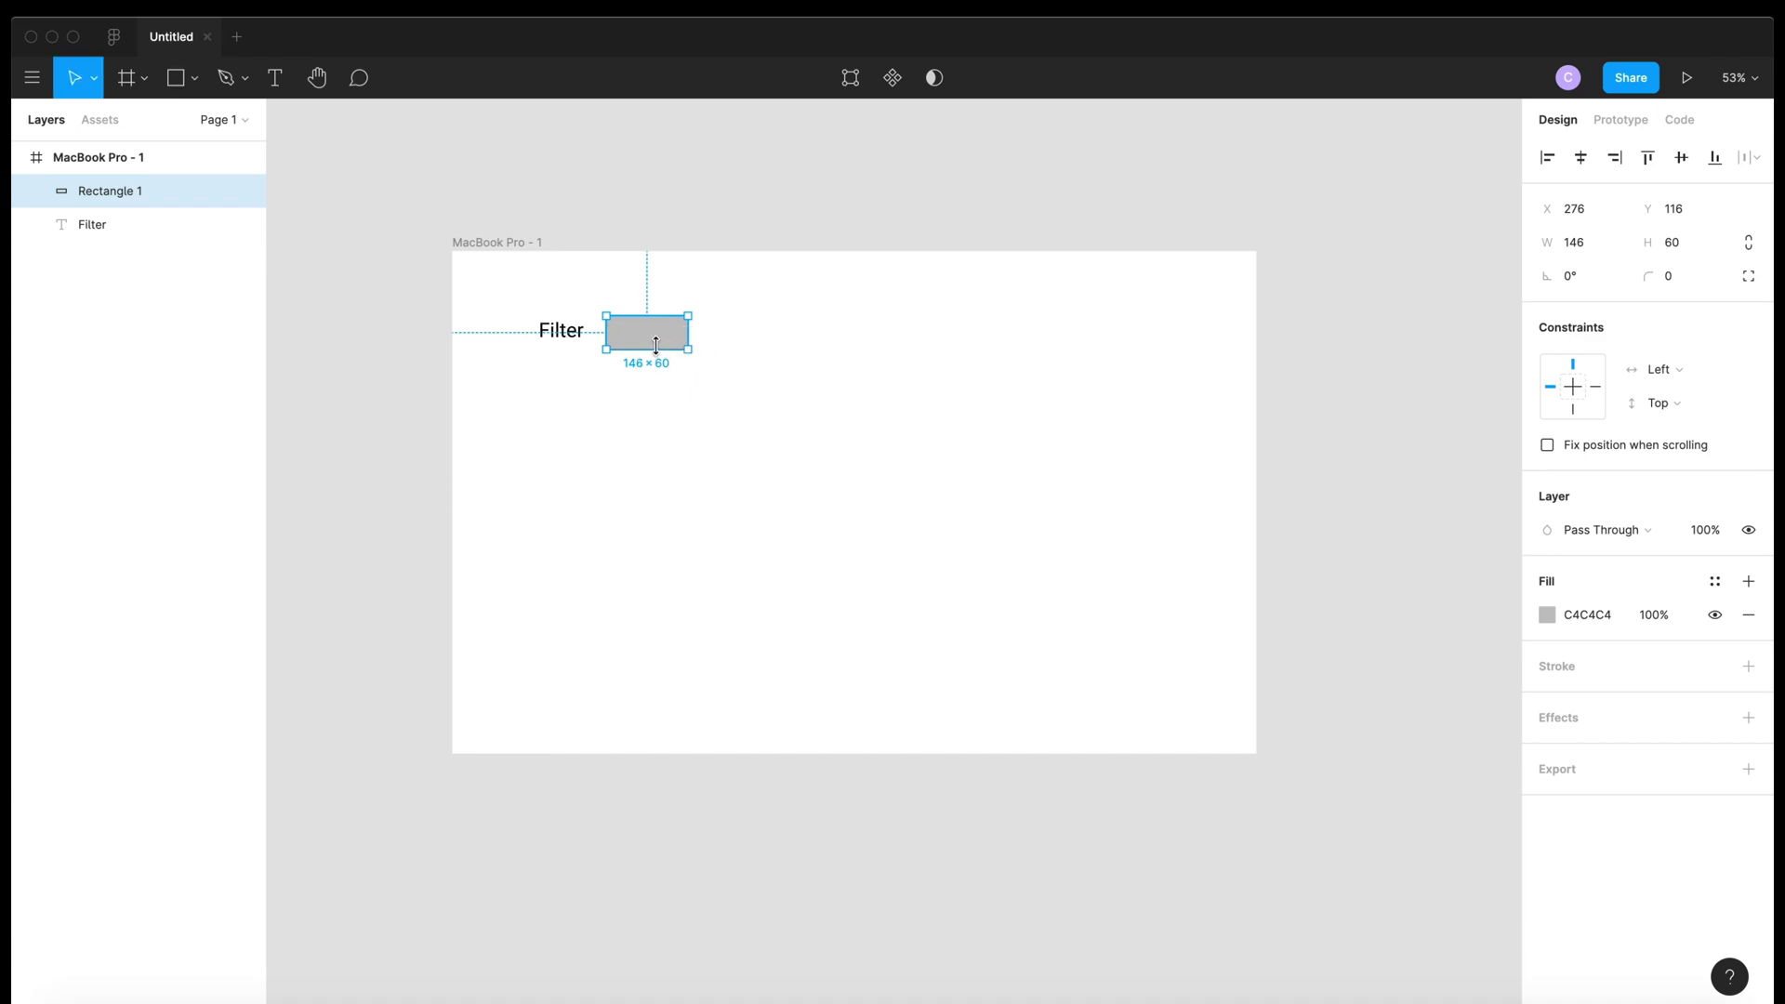
key(super+d)
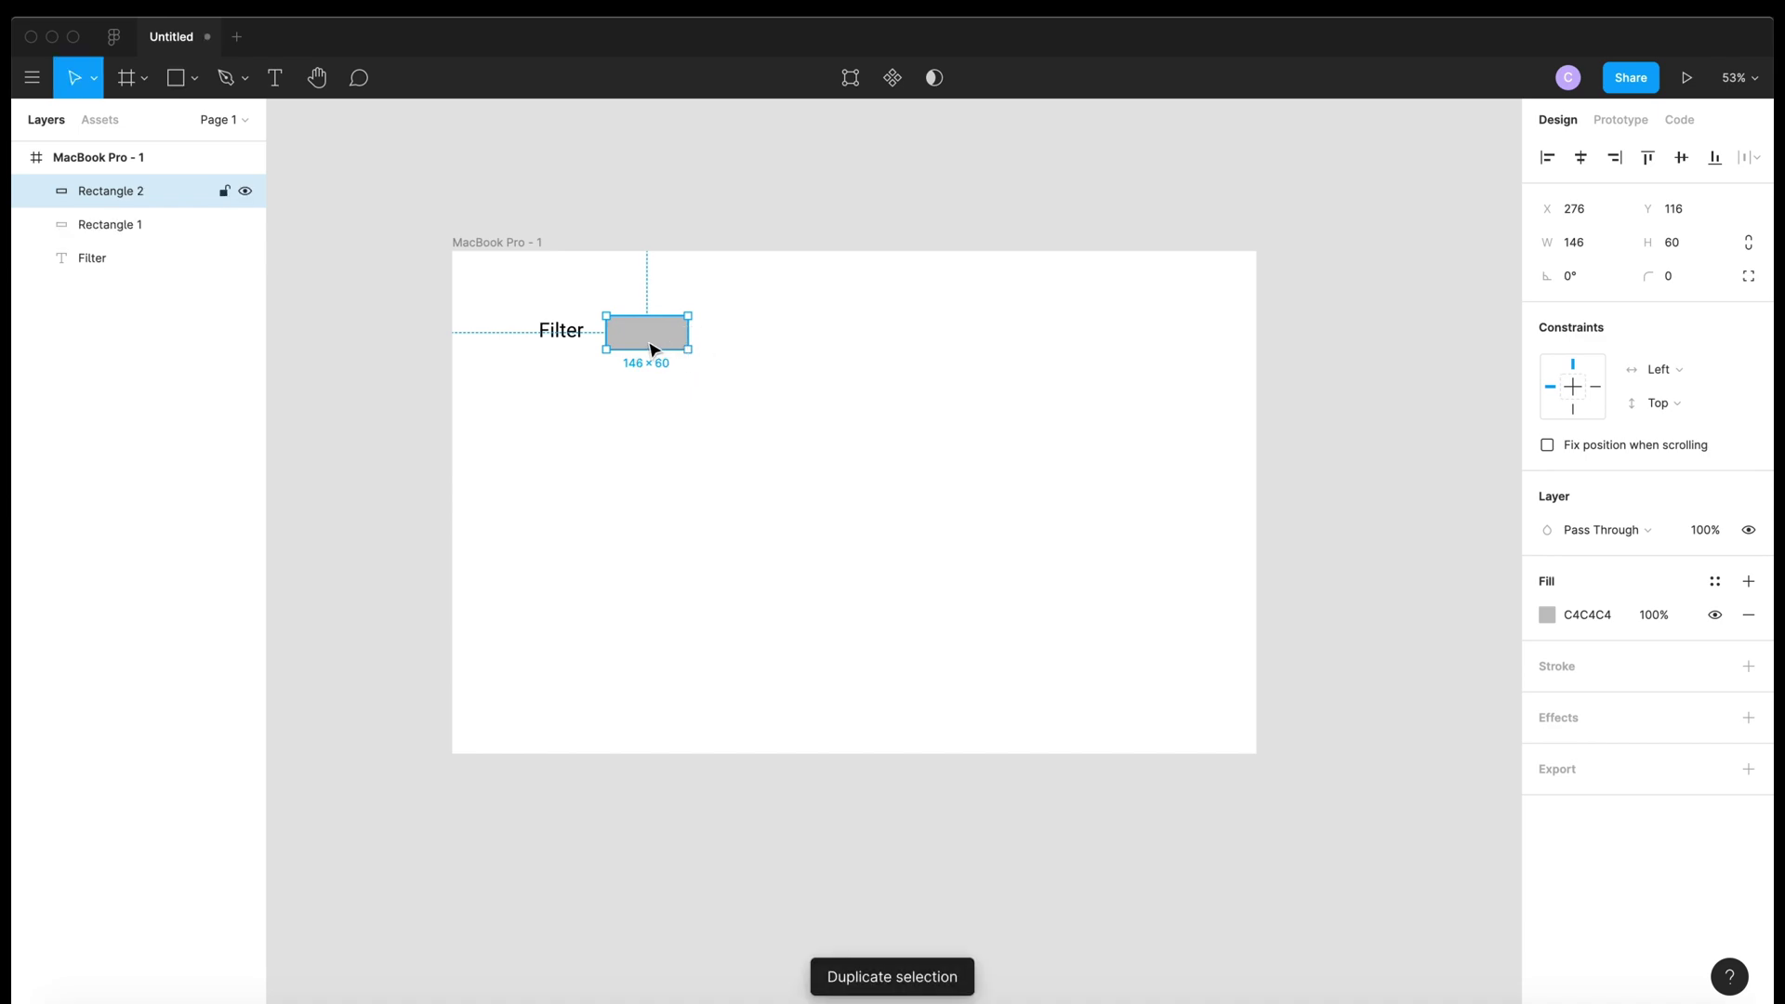
drag(655, 350, 744, 346)
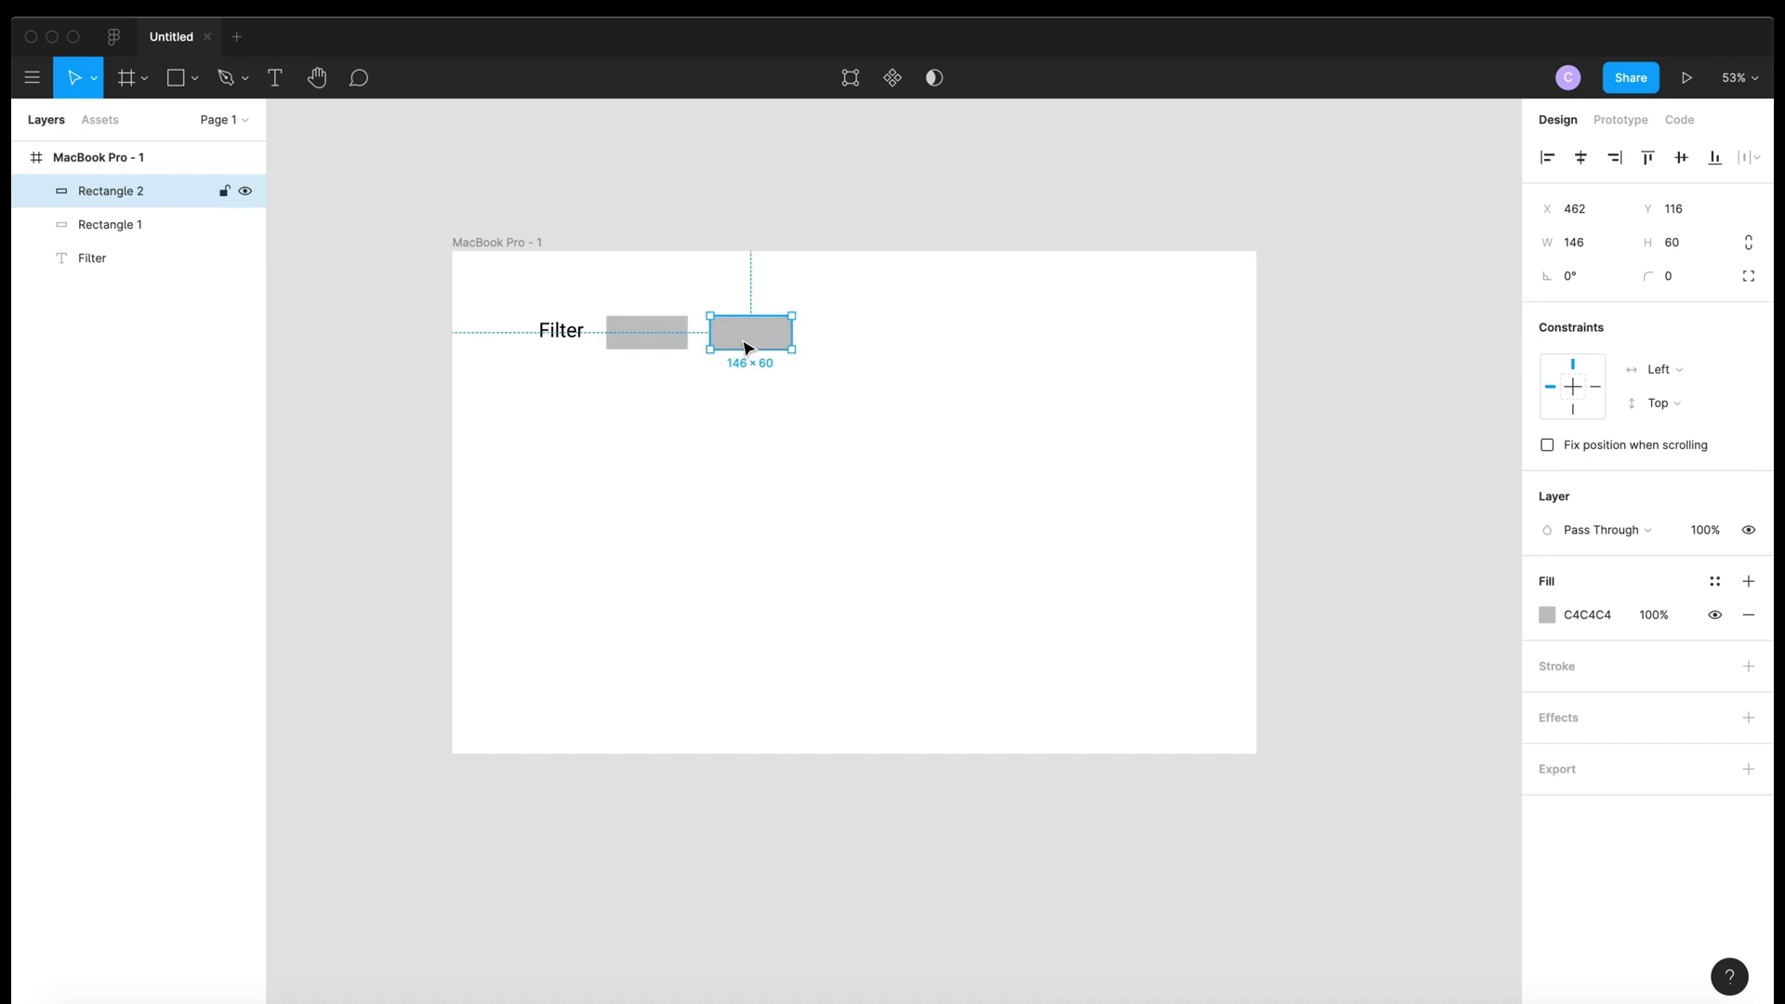
key(super+d)
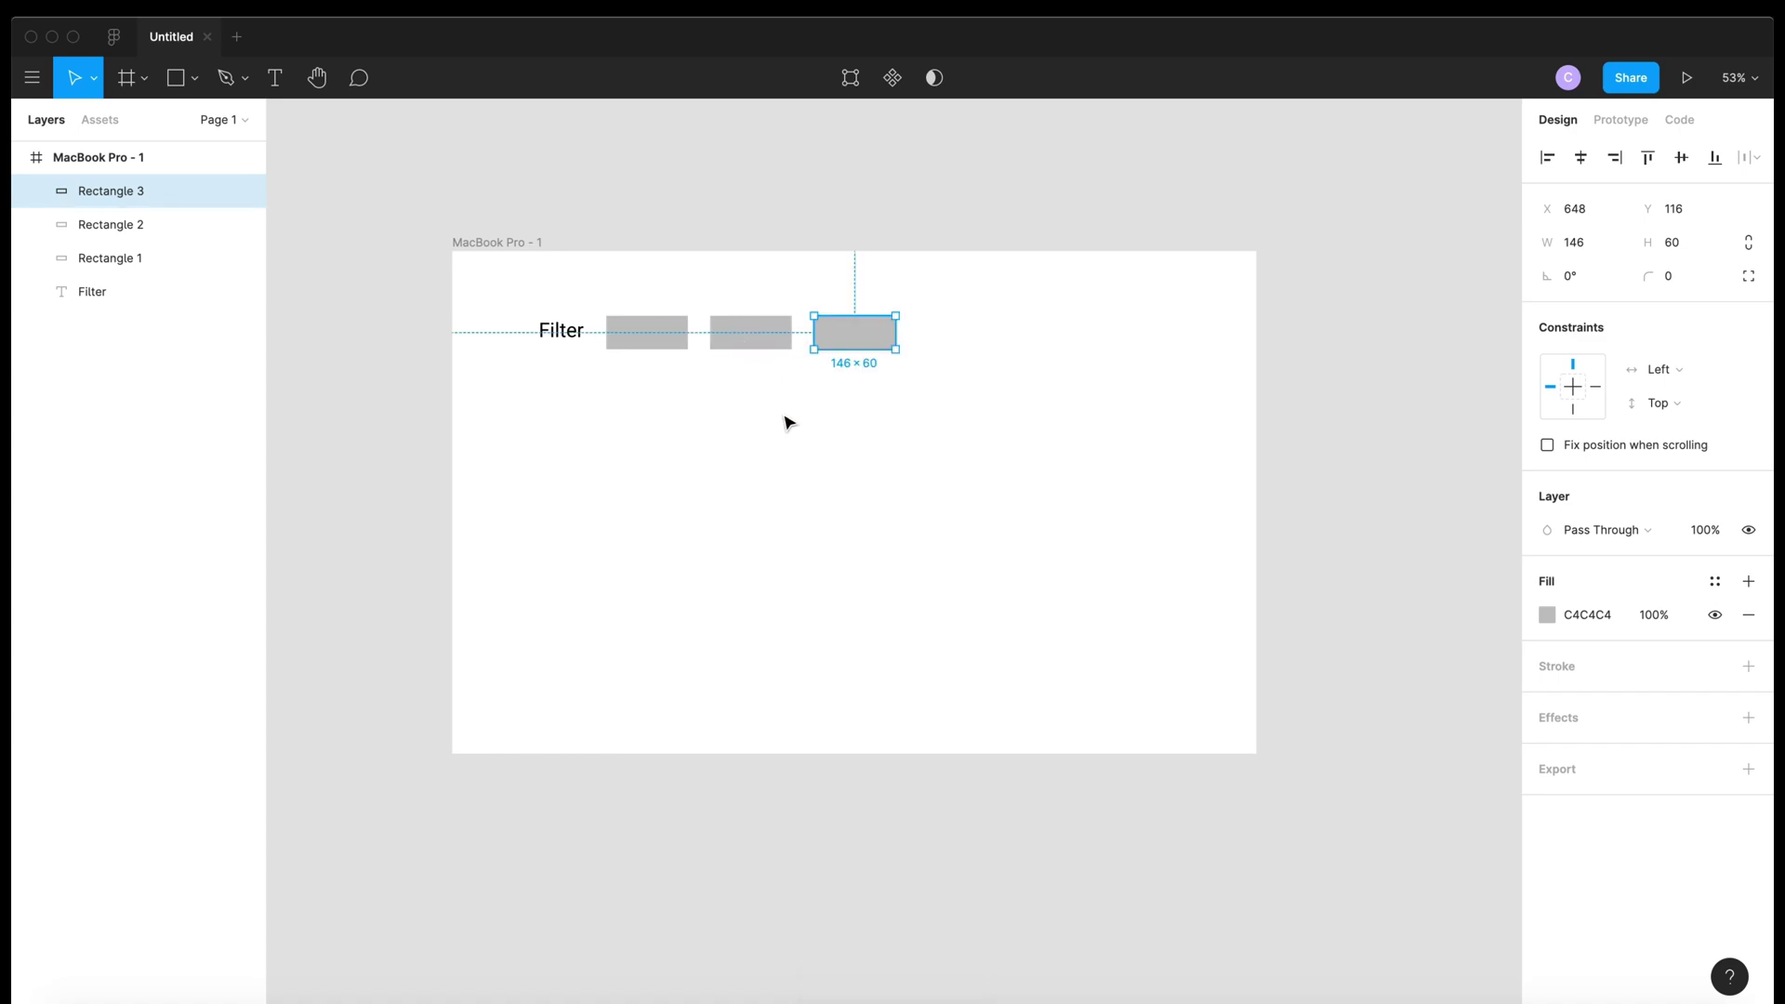
scroll(787, 423, up, 3)
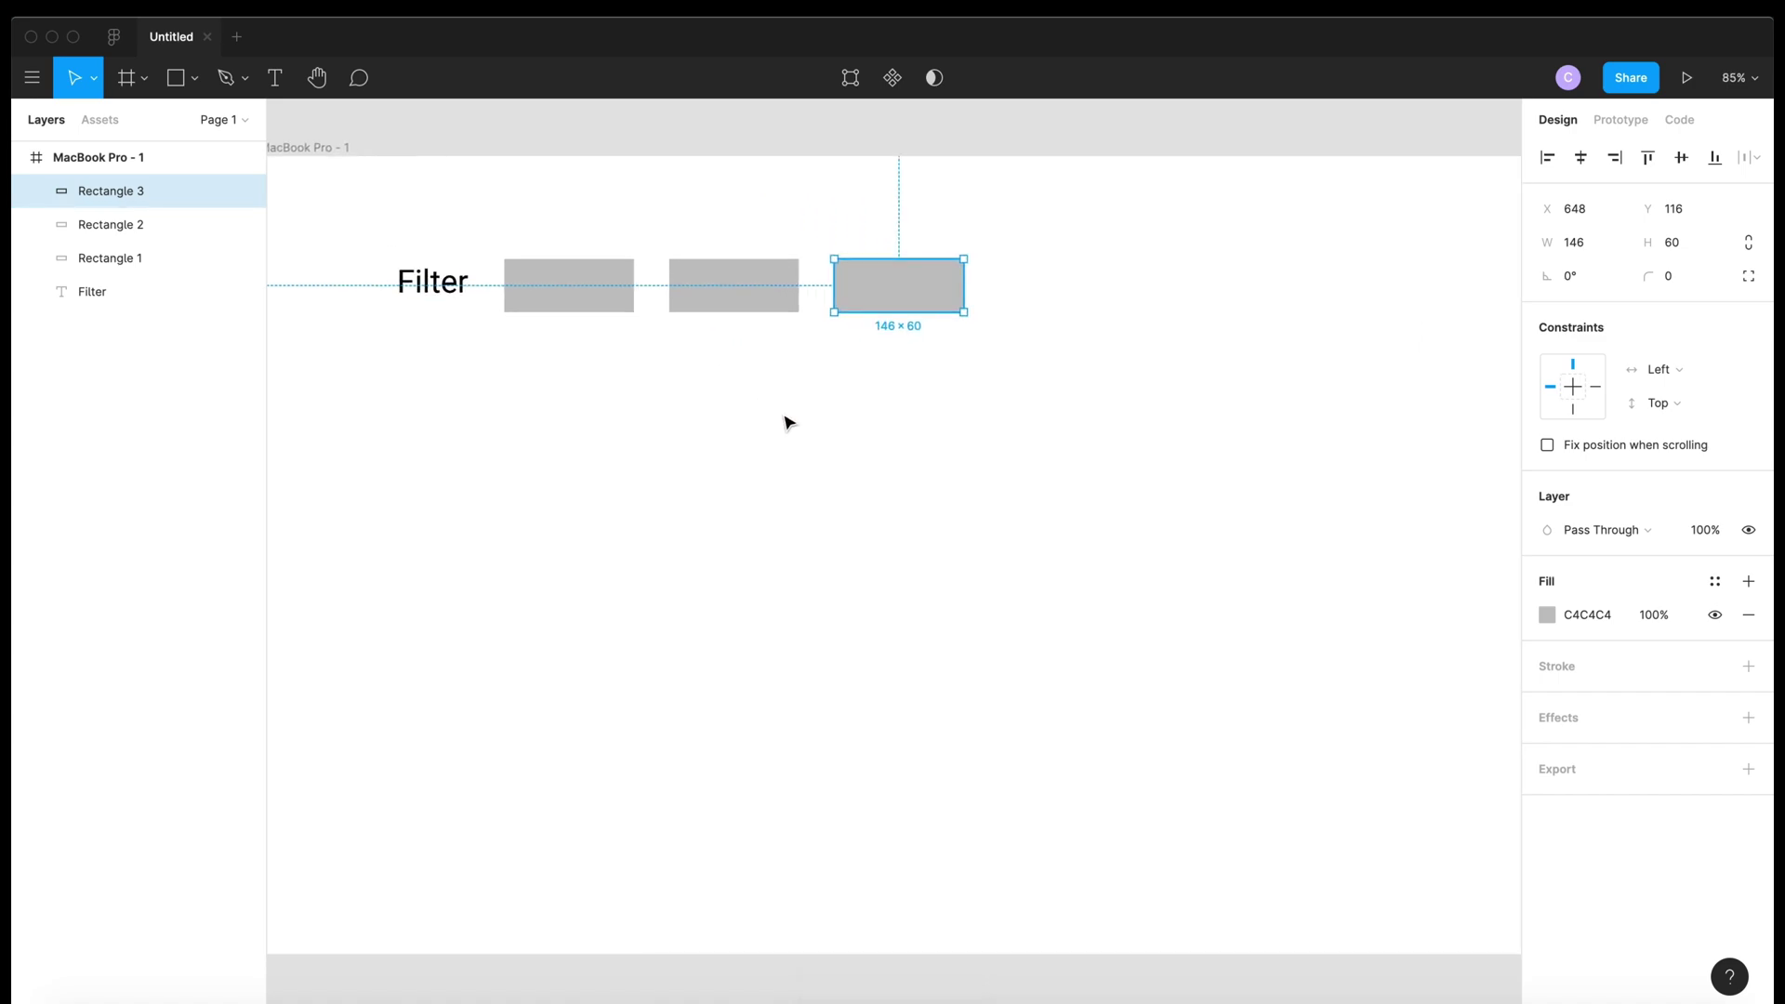
key(super+d)
key(super+d)
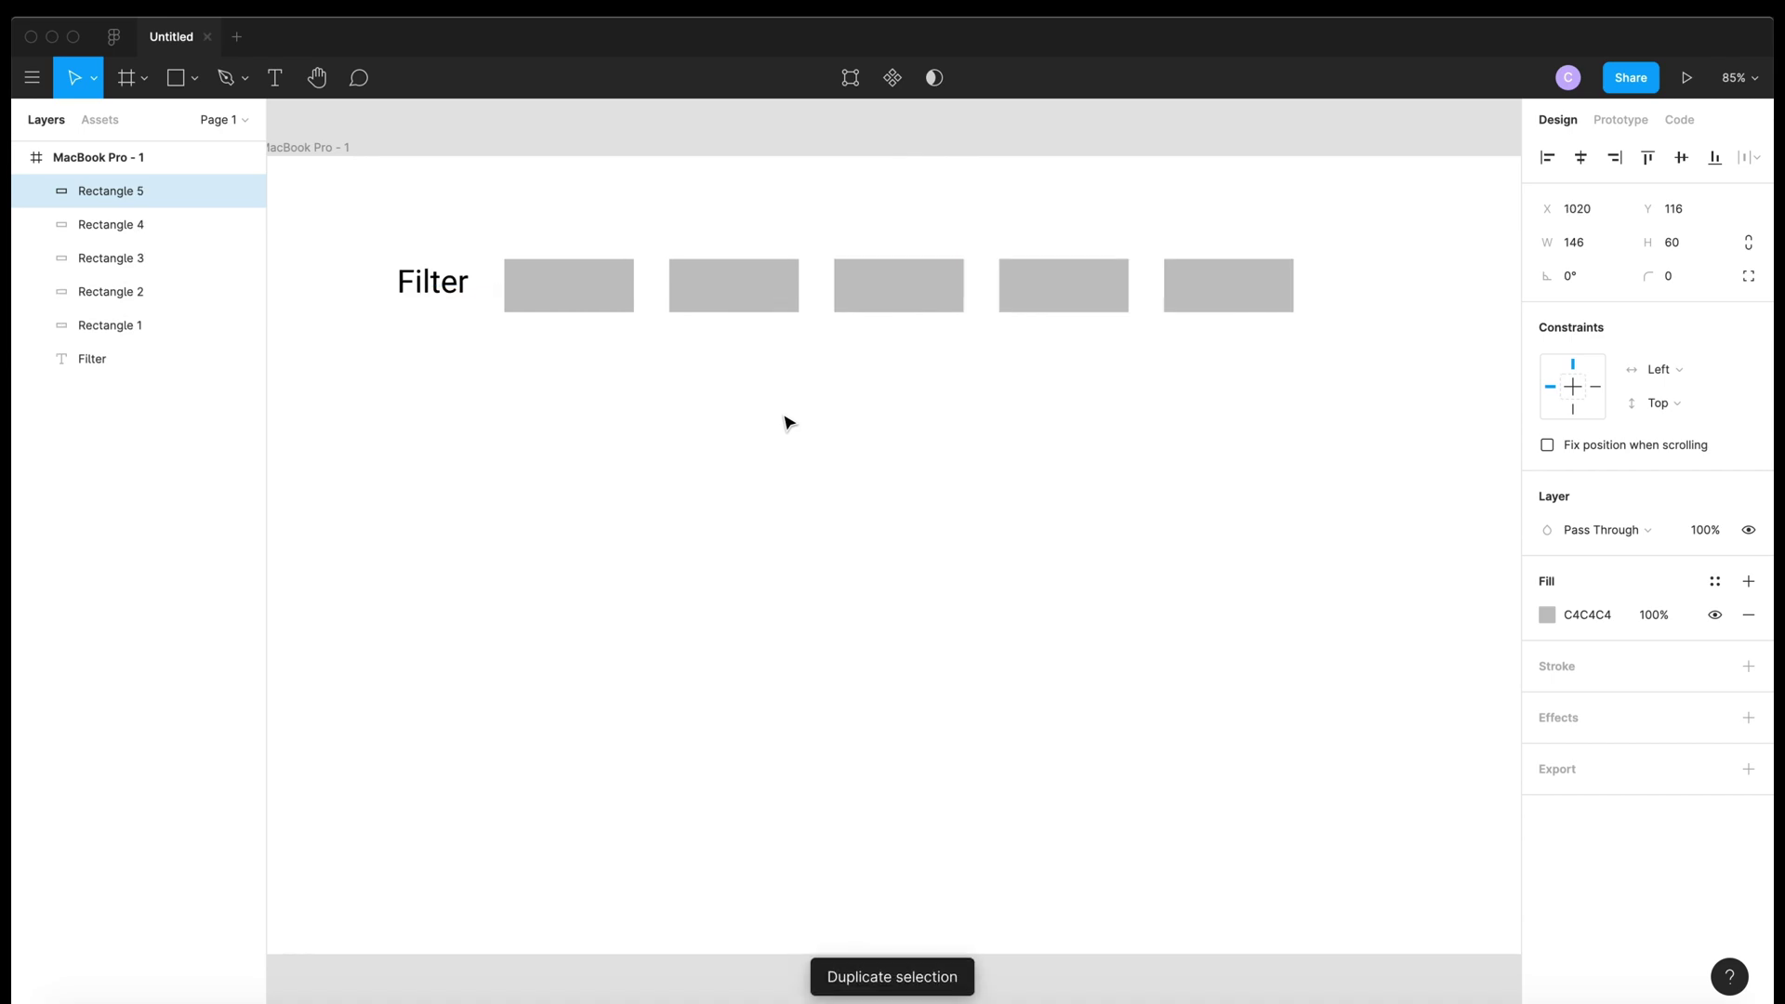
key(BackSpace)
click(1076, 292)
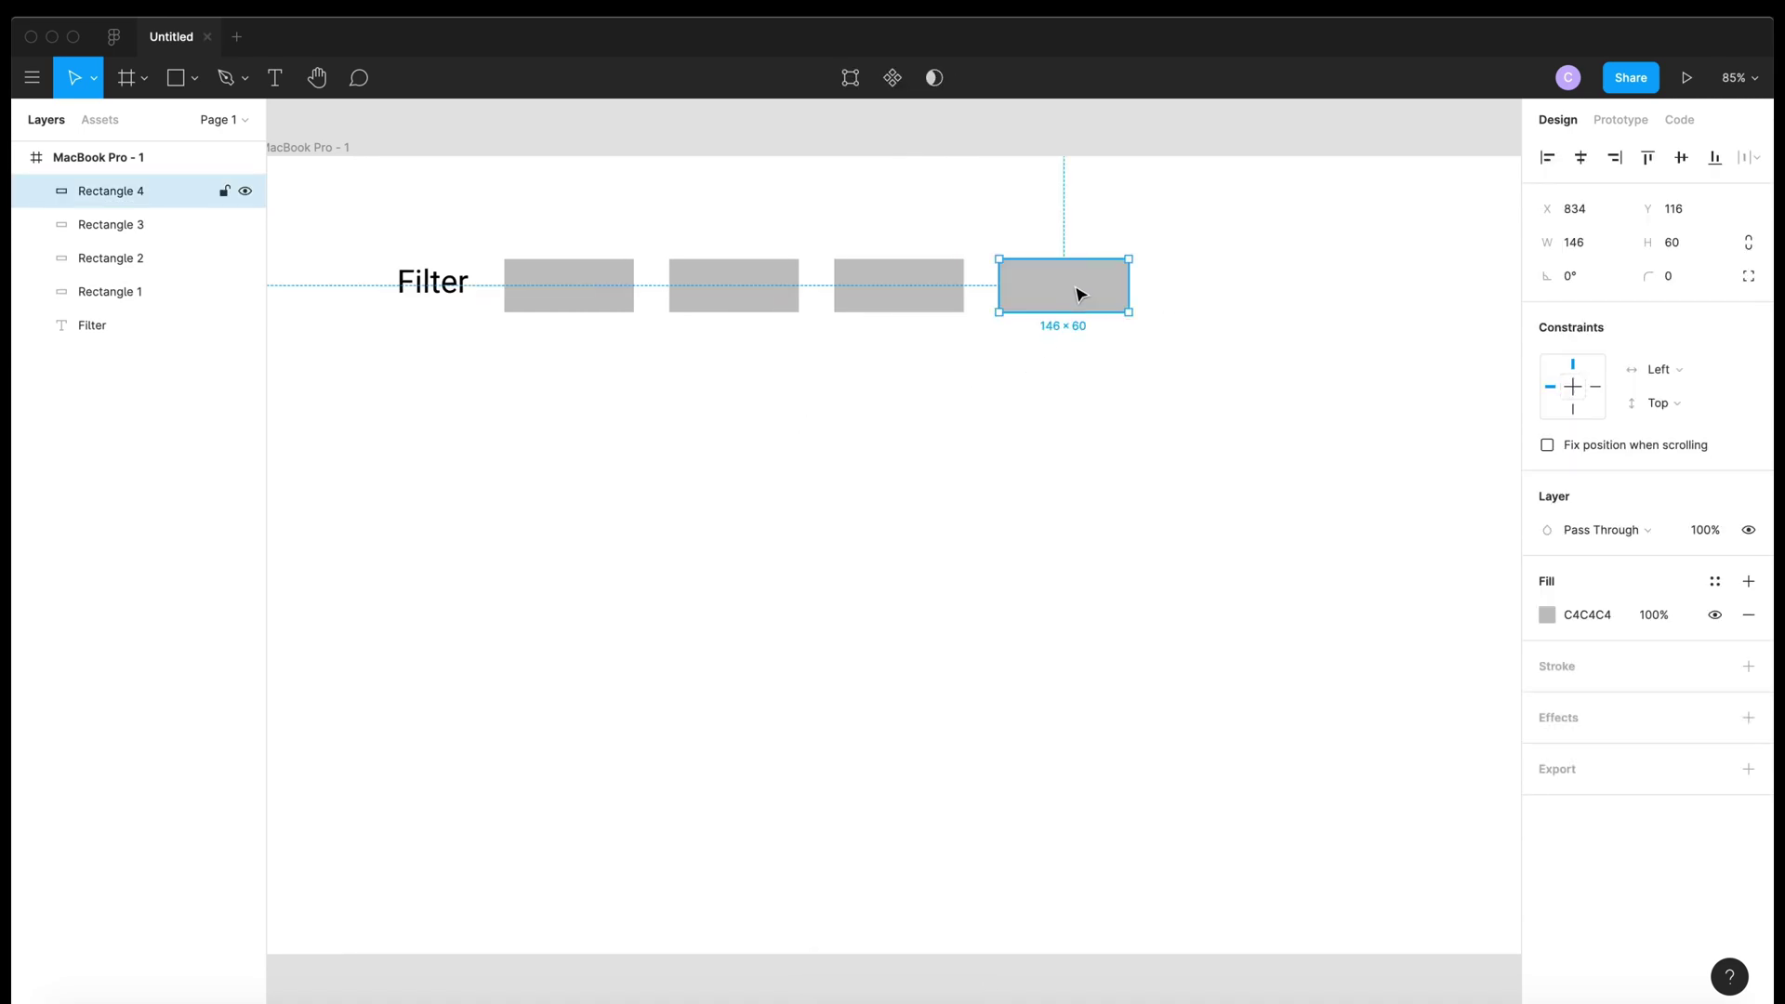
key(BackSpace)
scroll(884, 394, left, 4)
scroll(884, 394, up, 1)
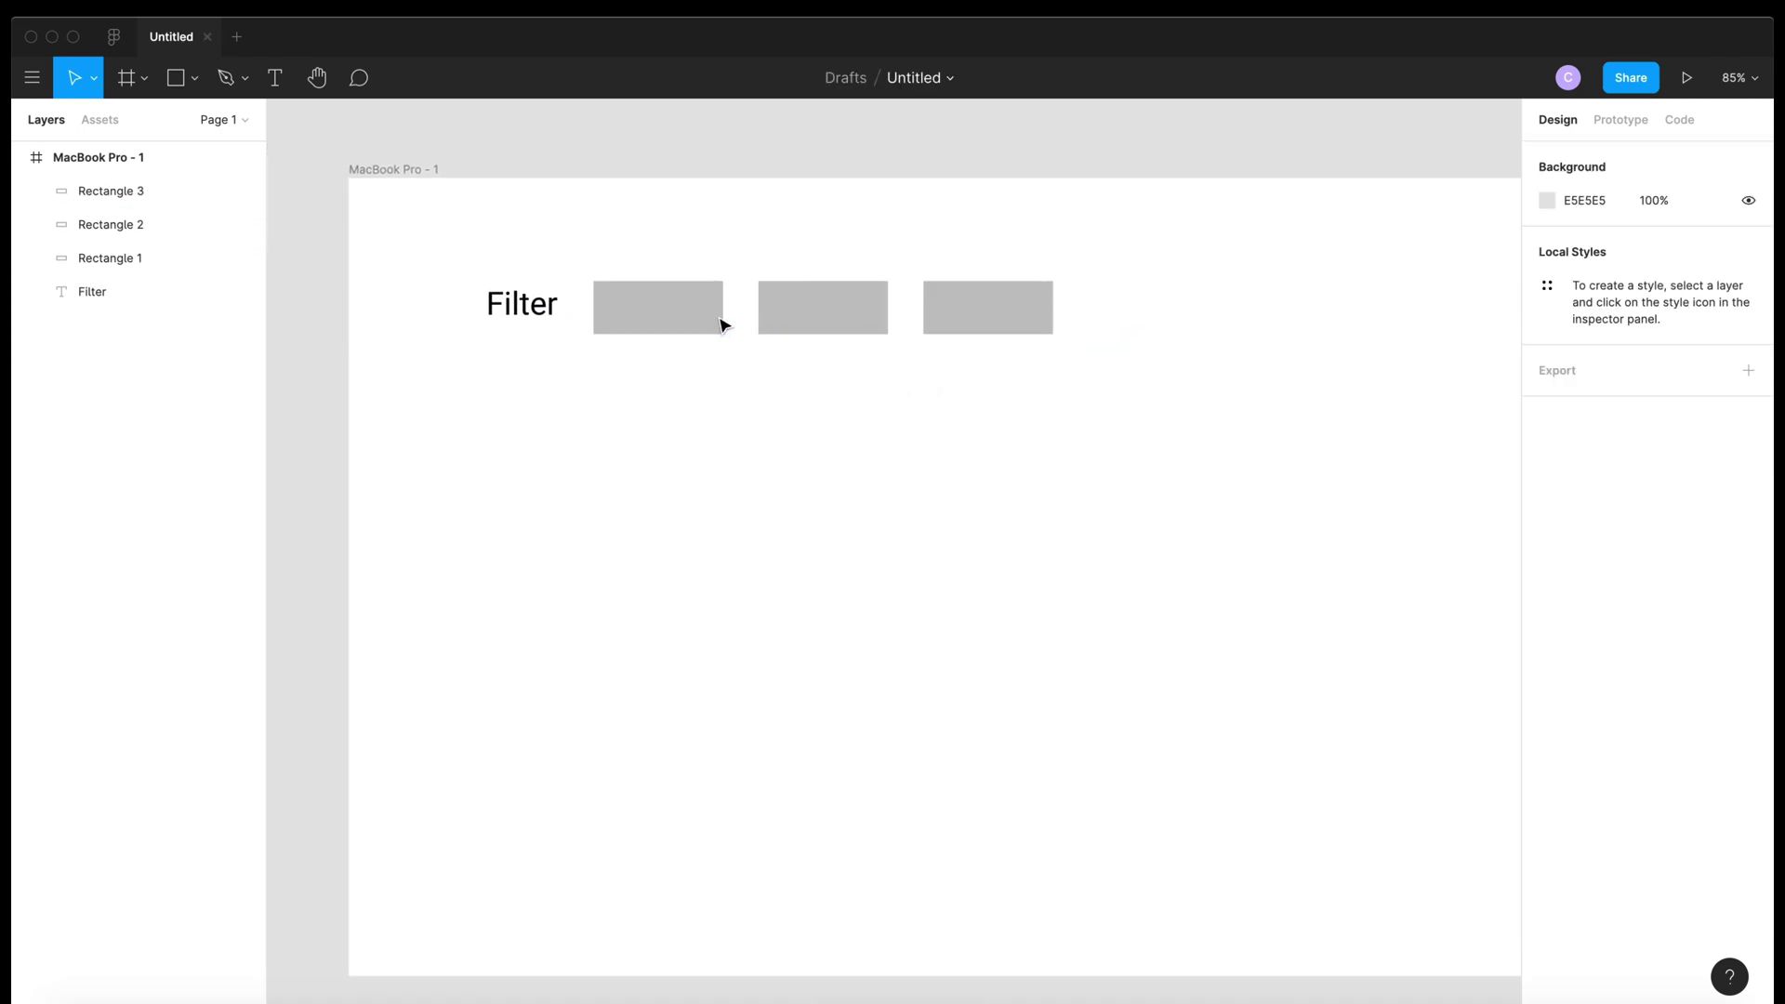
Add a 'Green' label centred in the first rectangle
key(t)
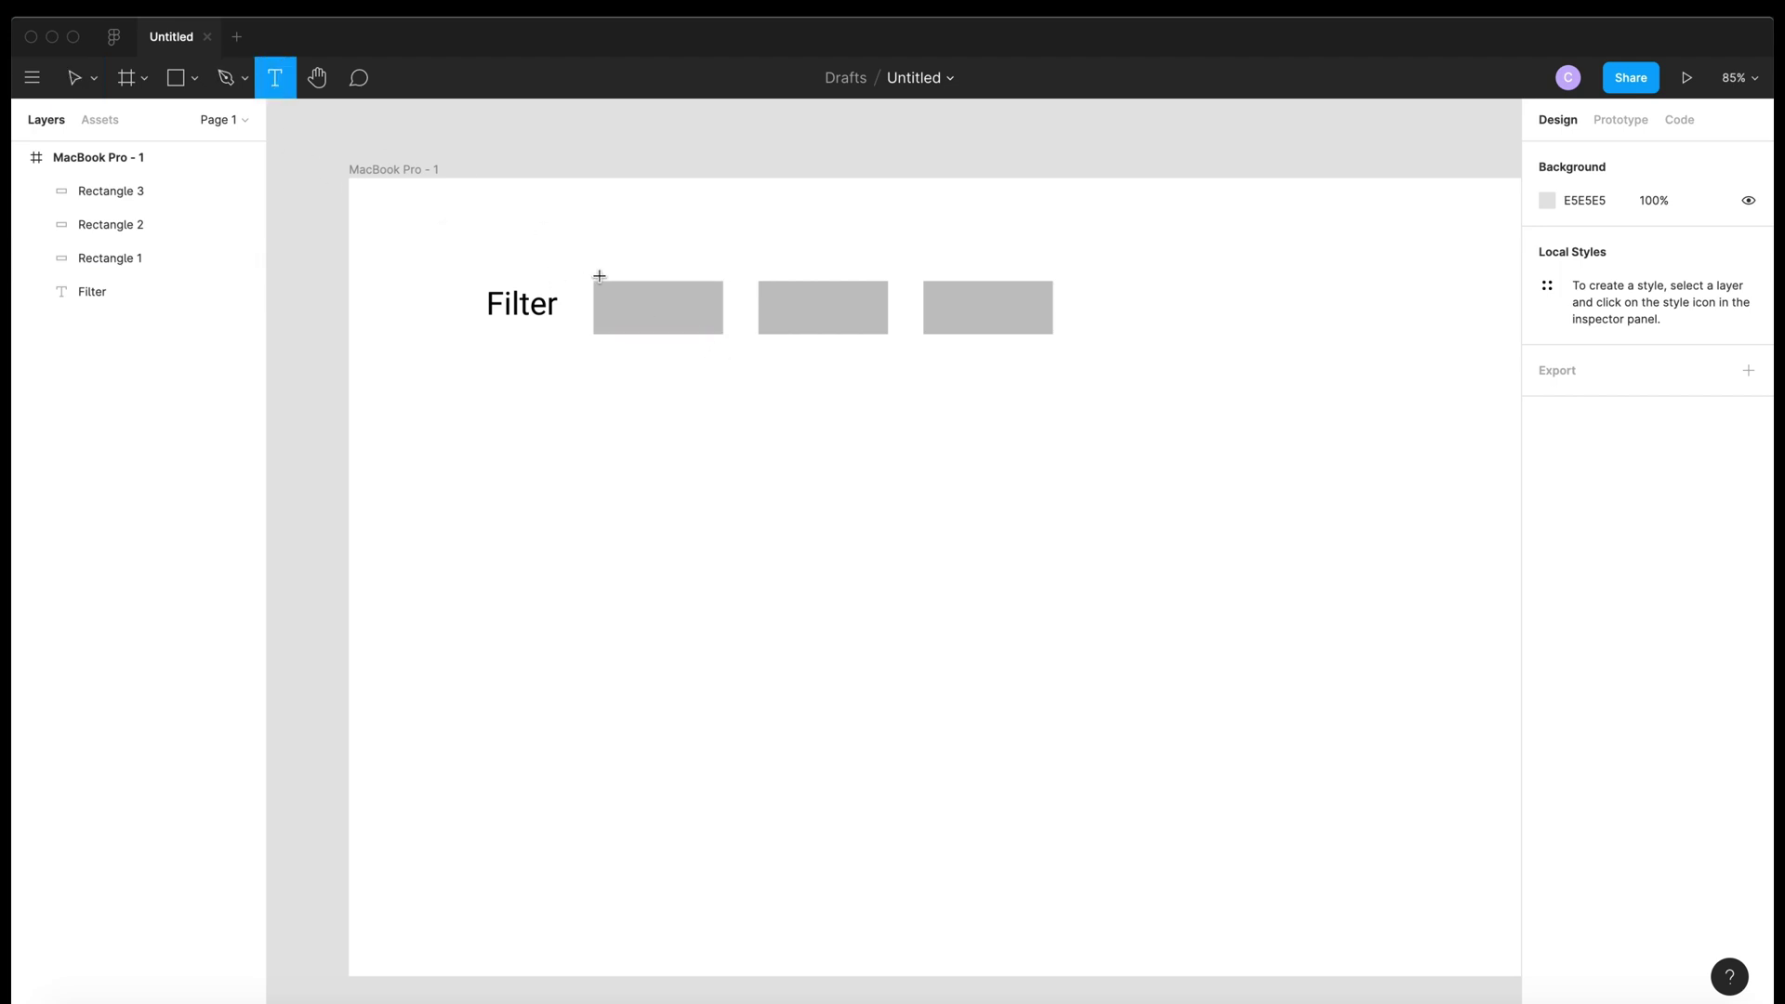
click(630, 310)
text(Green)
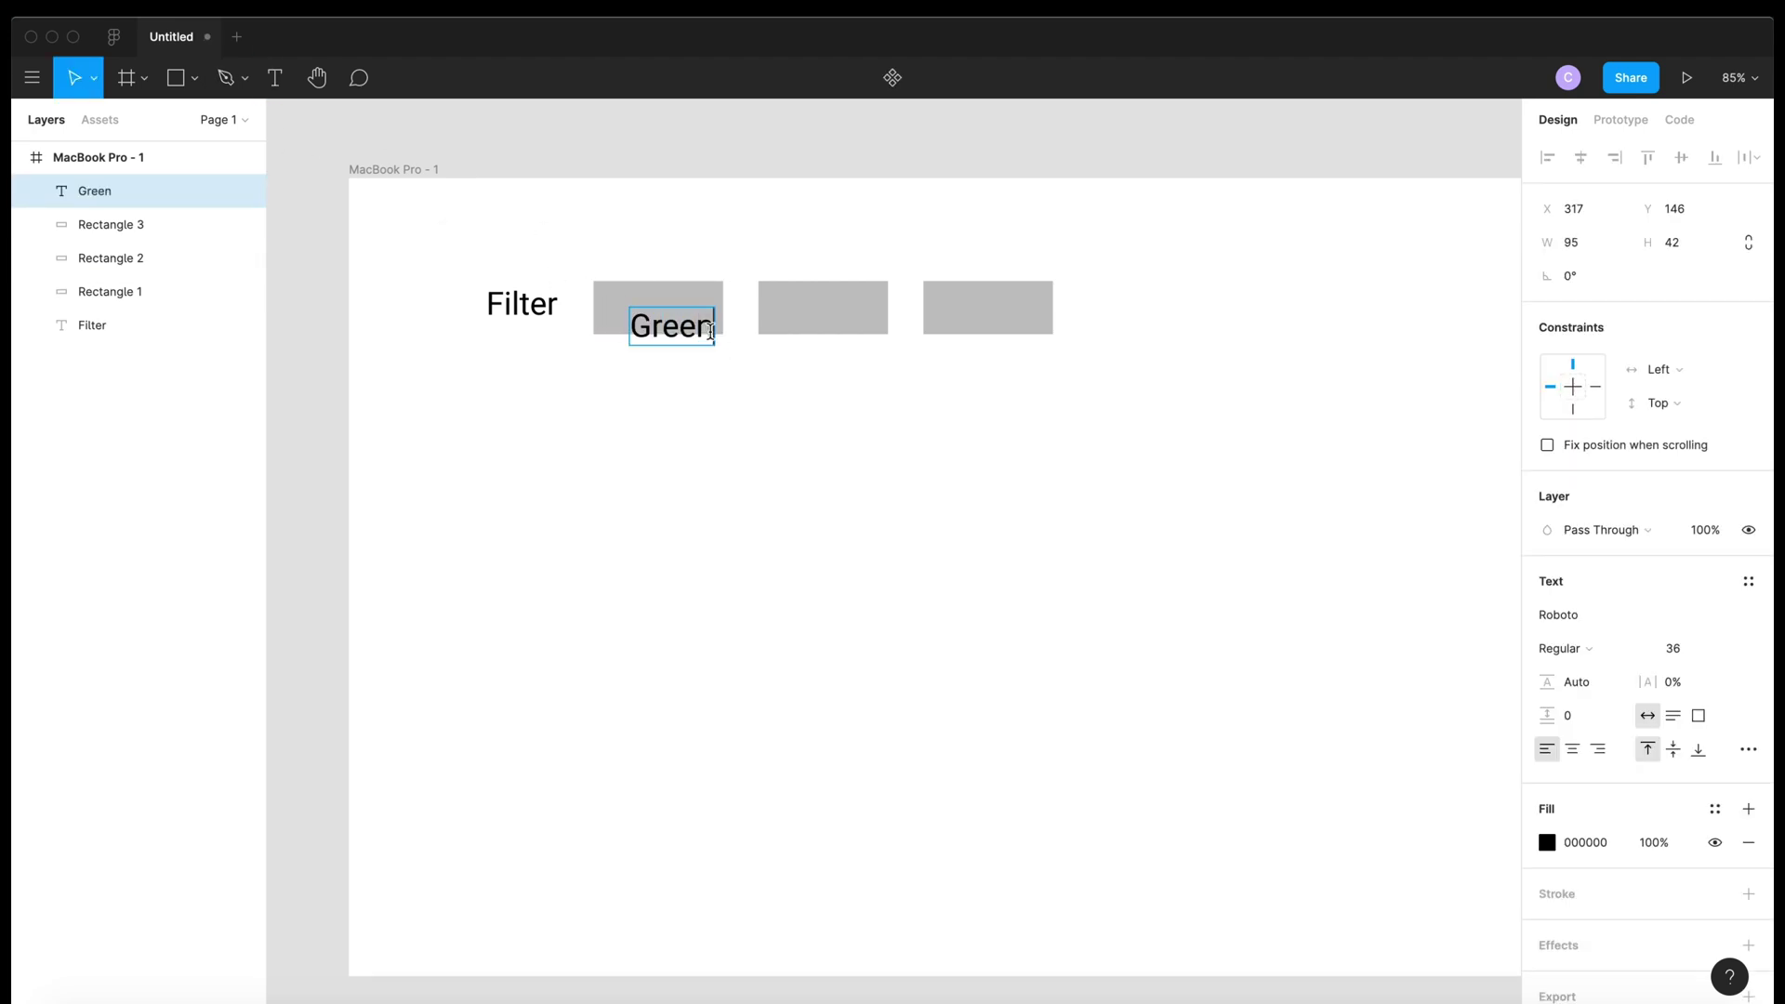
key(Escape)
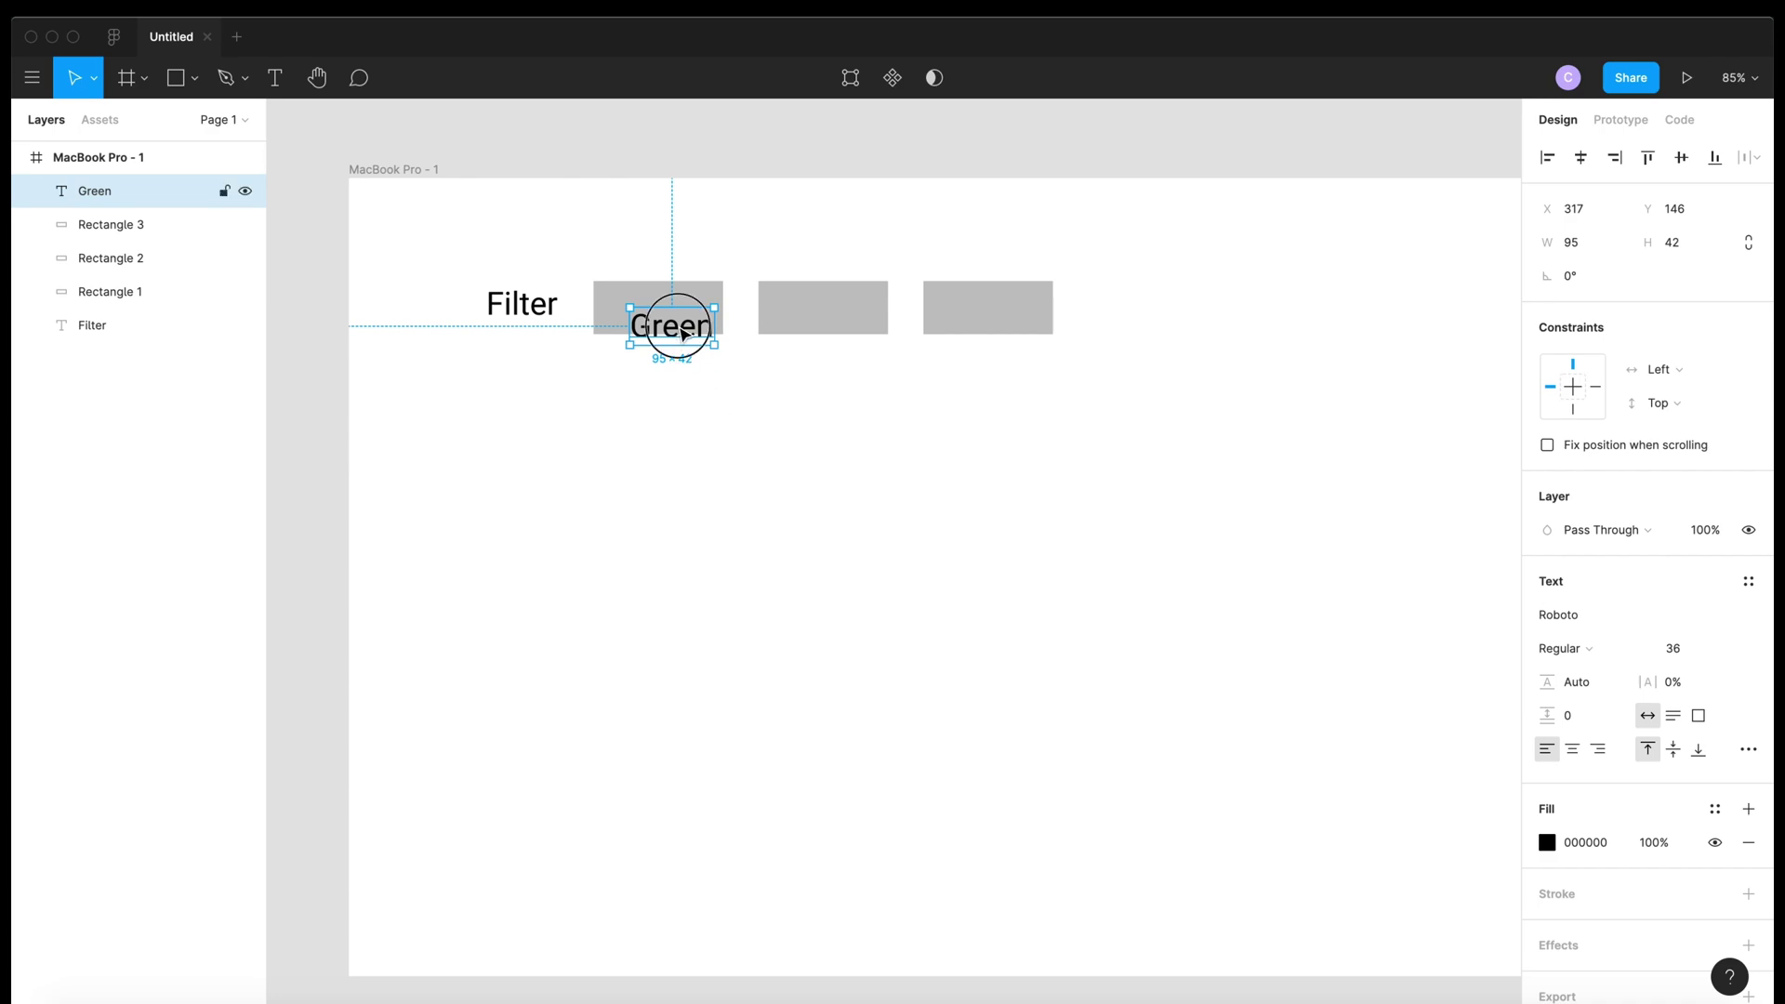
drag(686, 334, 839, 320)
Duplicate the label as 'Red' and centre it in the second rectangle
key(super+d)
double_click(839, 321)
text(Red)
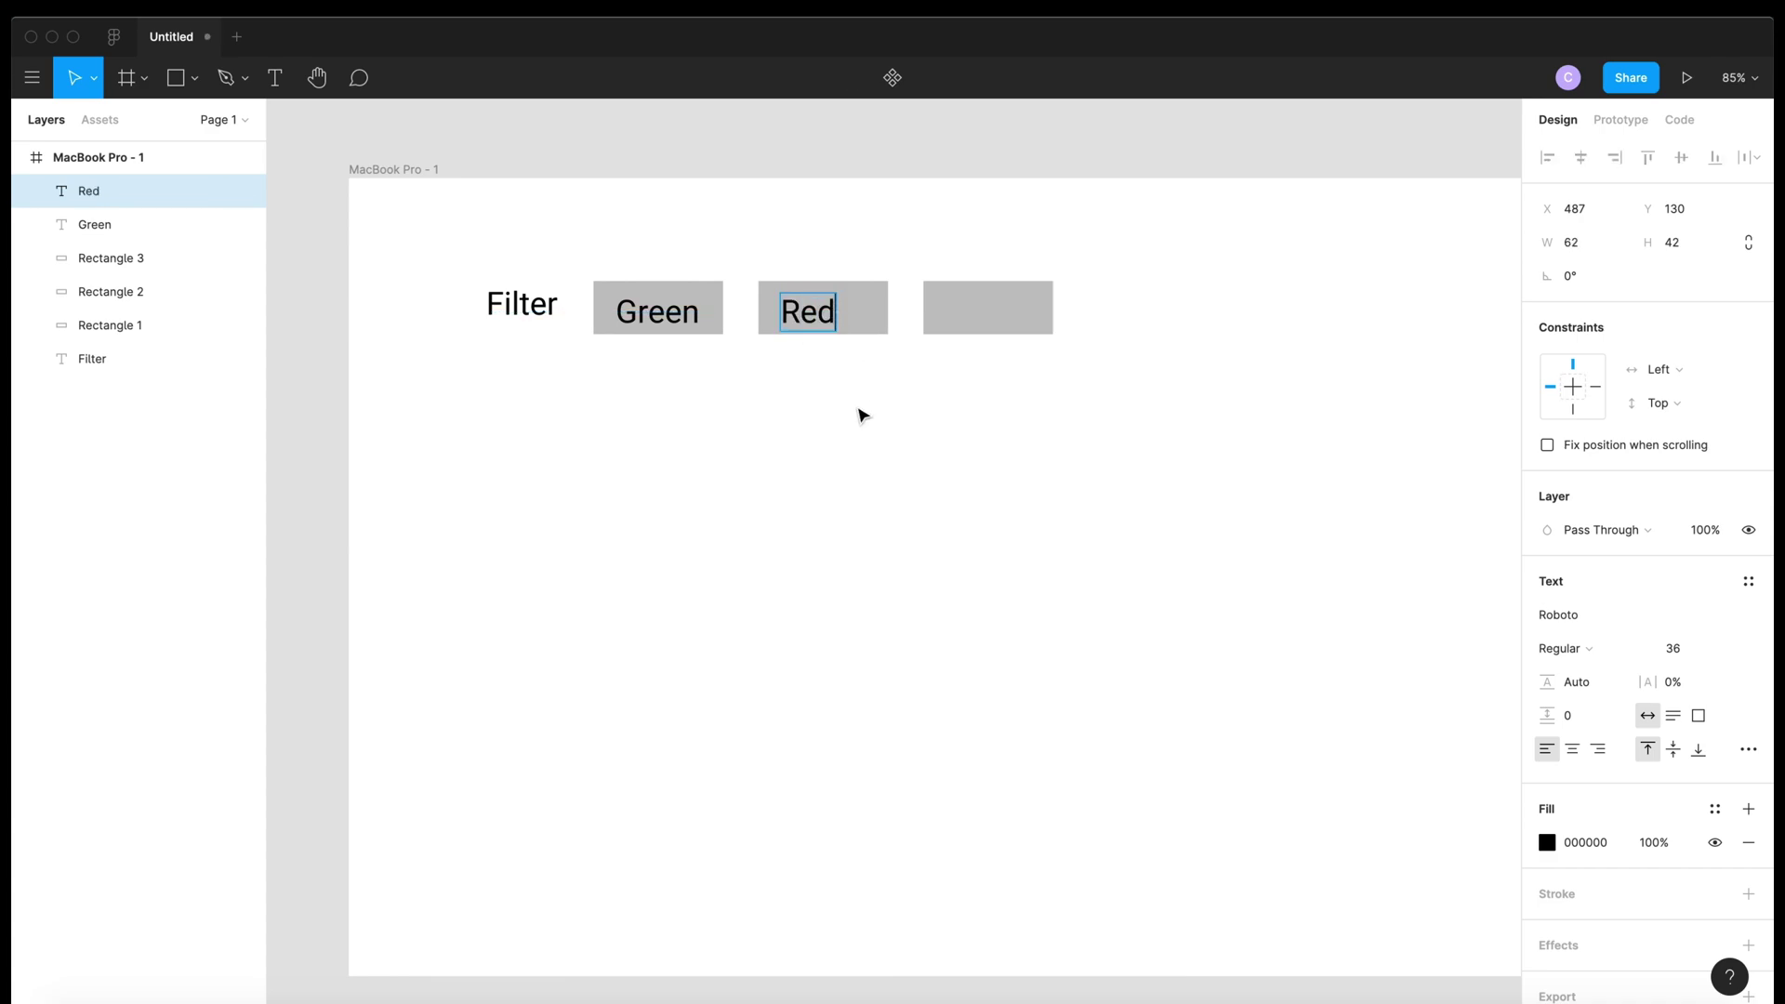
key(Escape)
drag(811, 312, 998, 319)
Duplicate the label as 'Yellow' and centre it in the third rectangle
key(super+d)
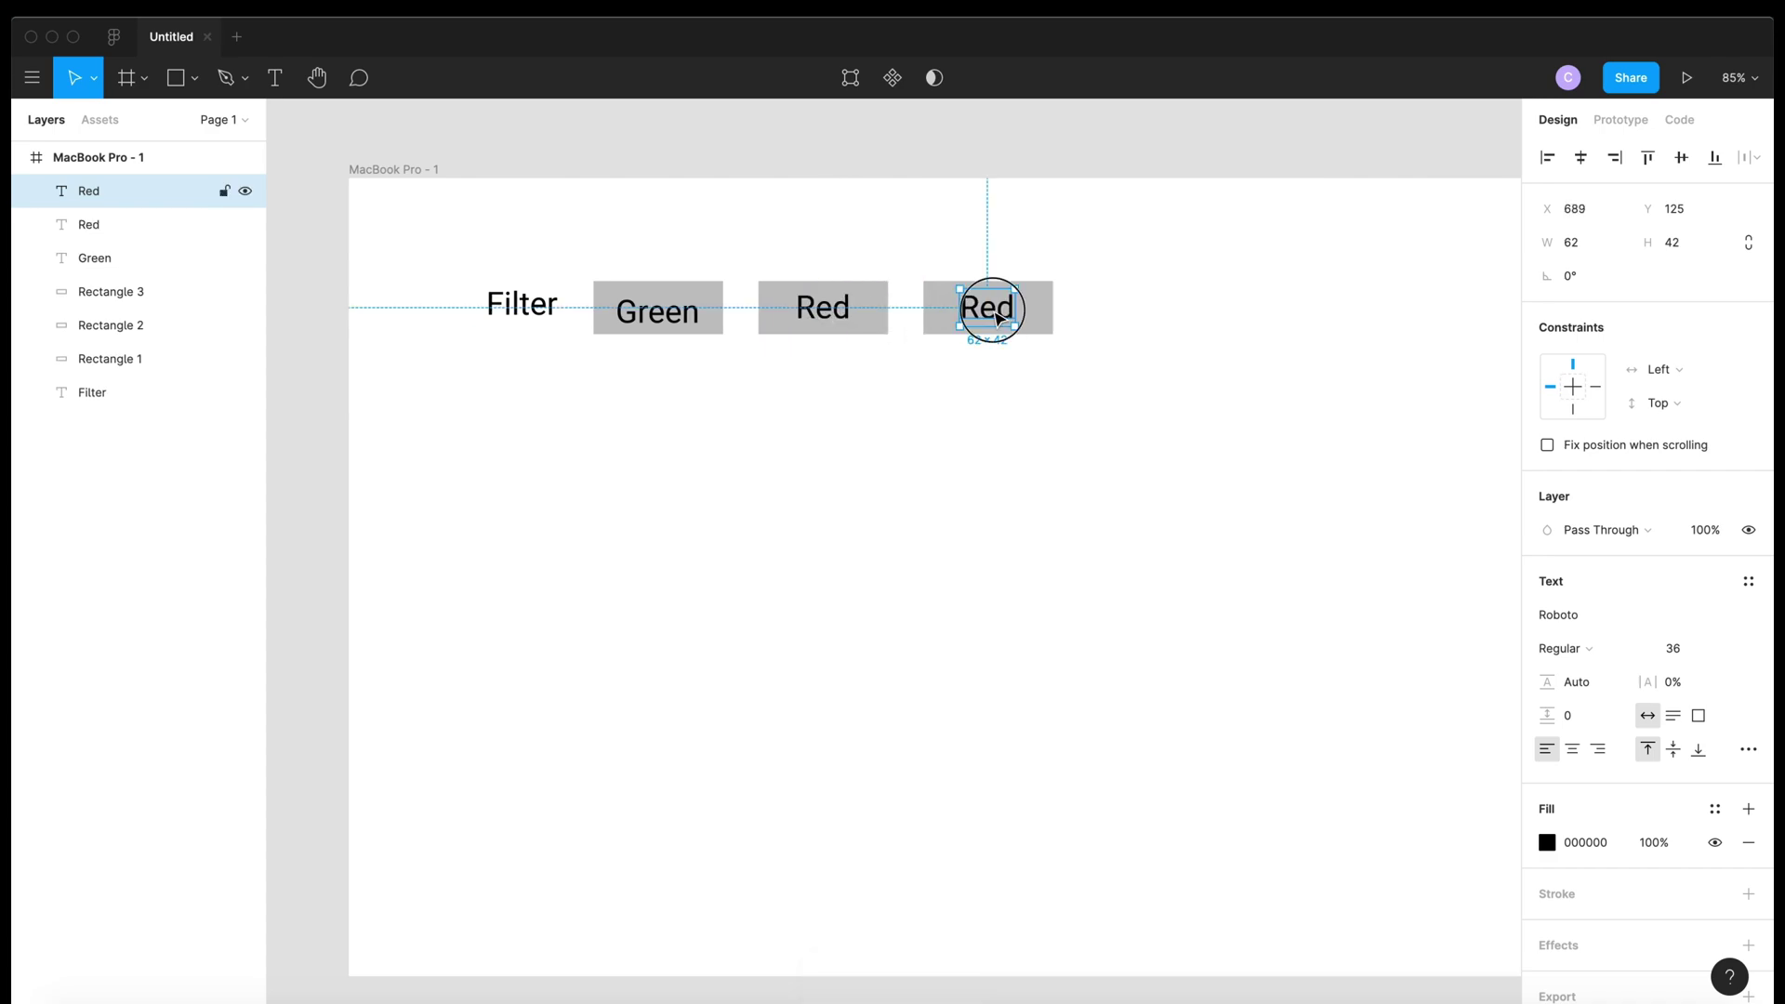
double_click(992, 310)
text(Yelloq)
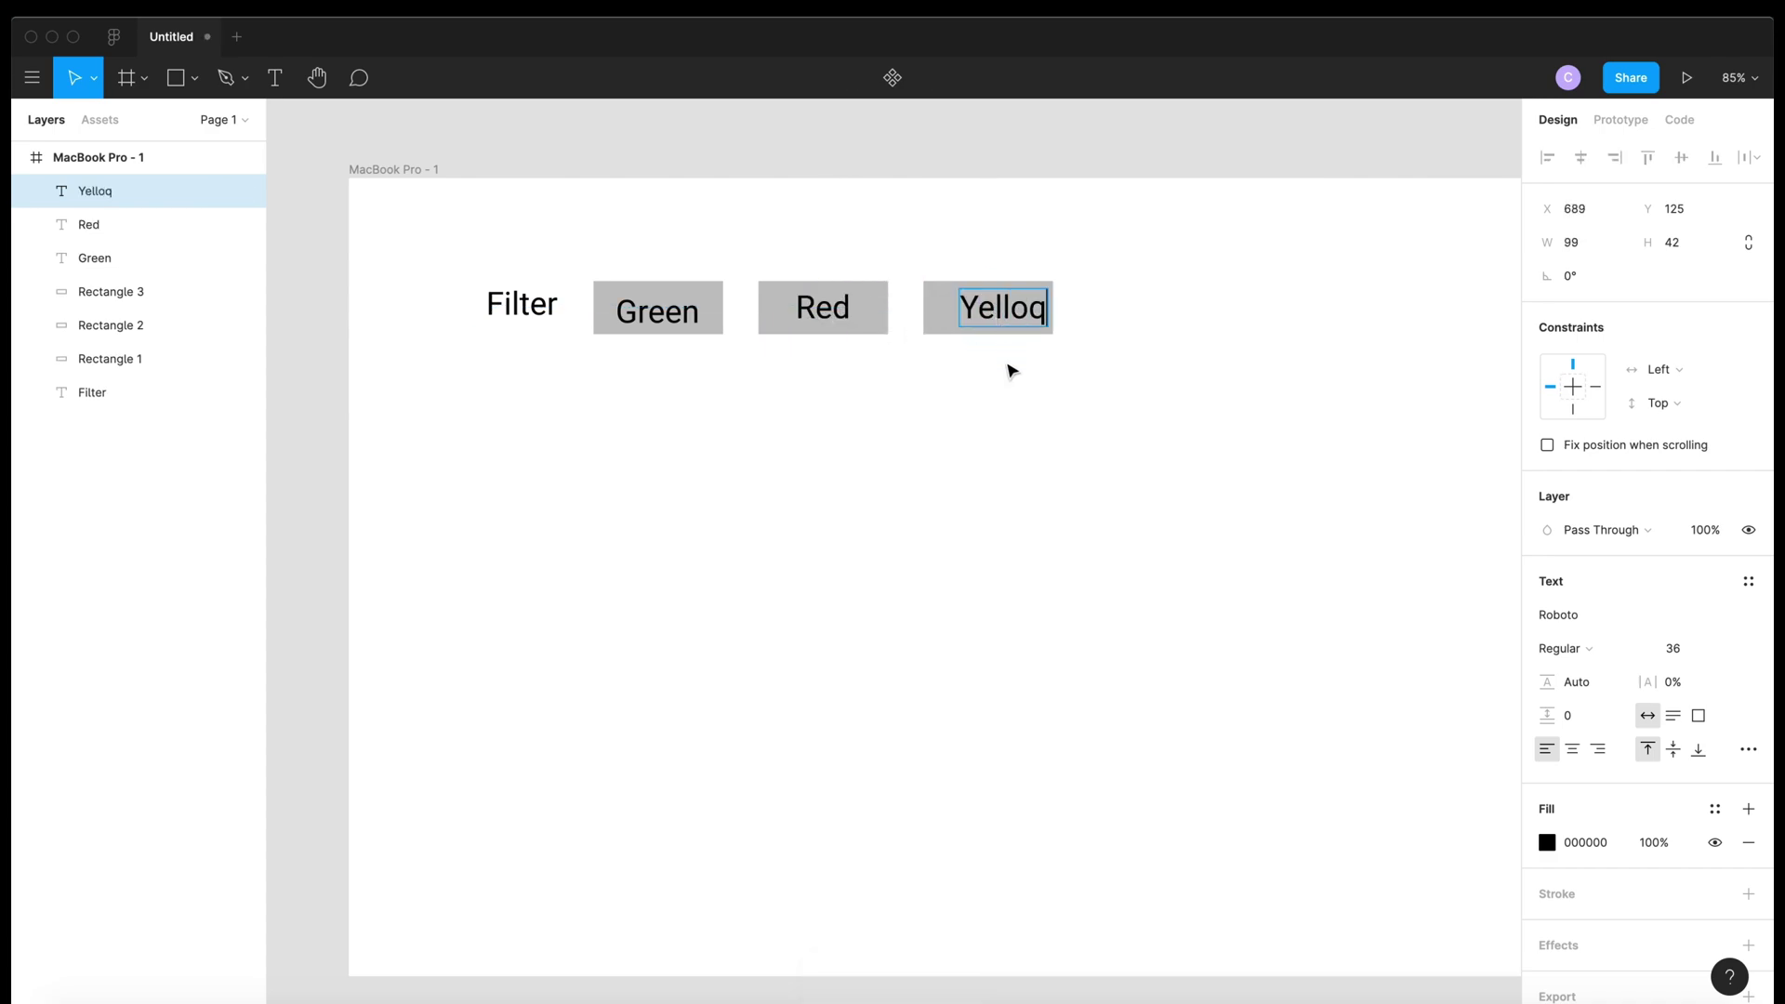
key(BackSpace)
text(q)
key(BackSpace)
text(w)
key(Escape)
click(1022, 316)
drag(1023, 316, 1009, 316)
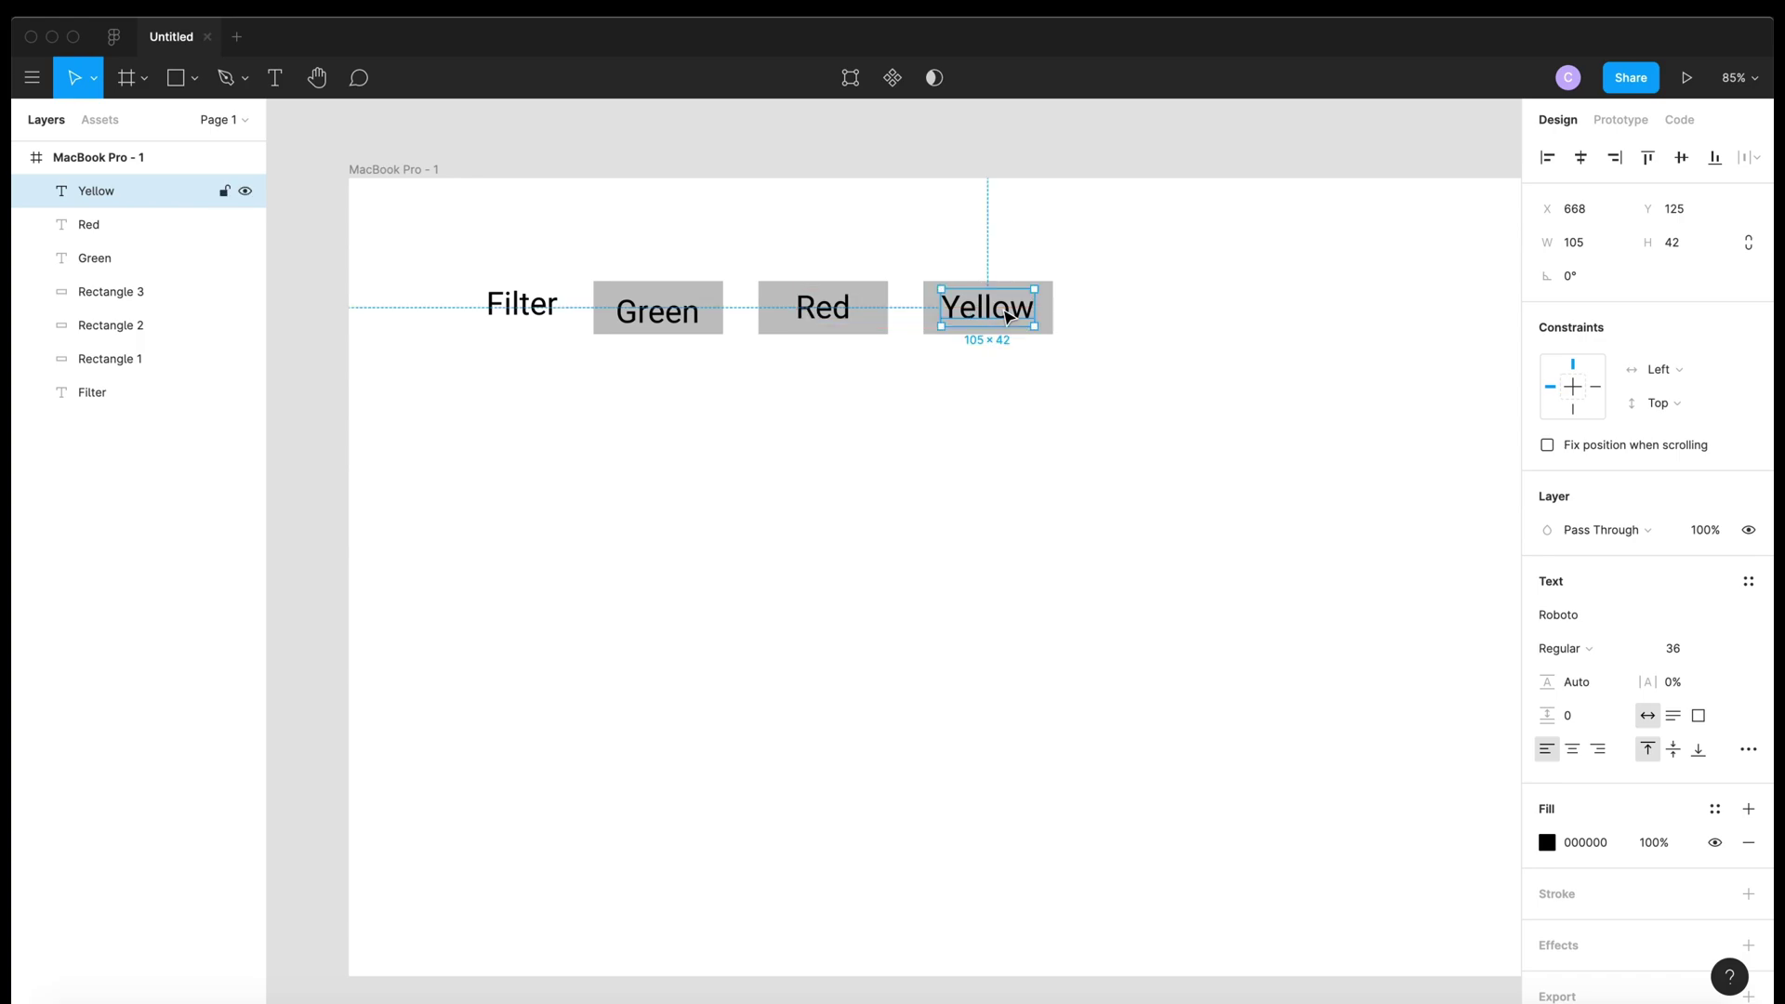
click(1008, 392)
Nudge the Green label up so it sits centred in its rectangle
drag(685, 308, 685, 303)
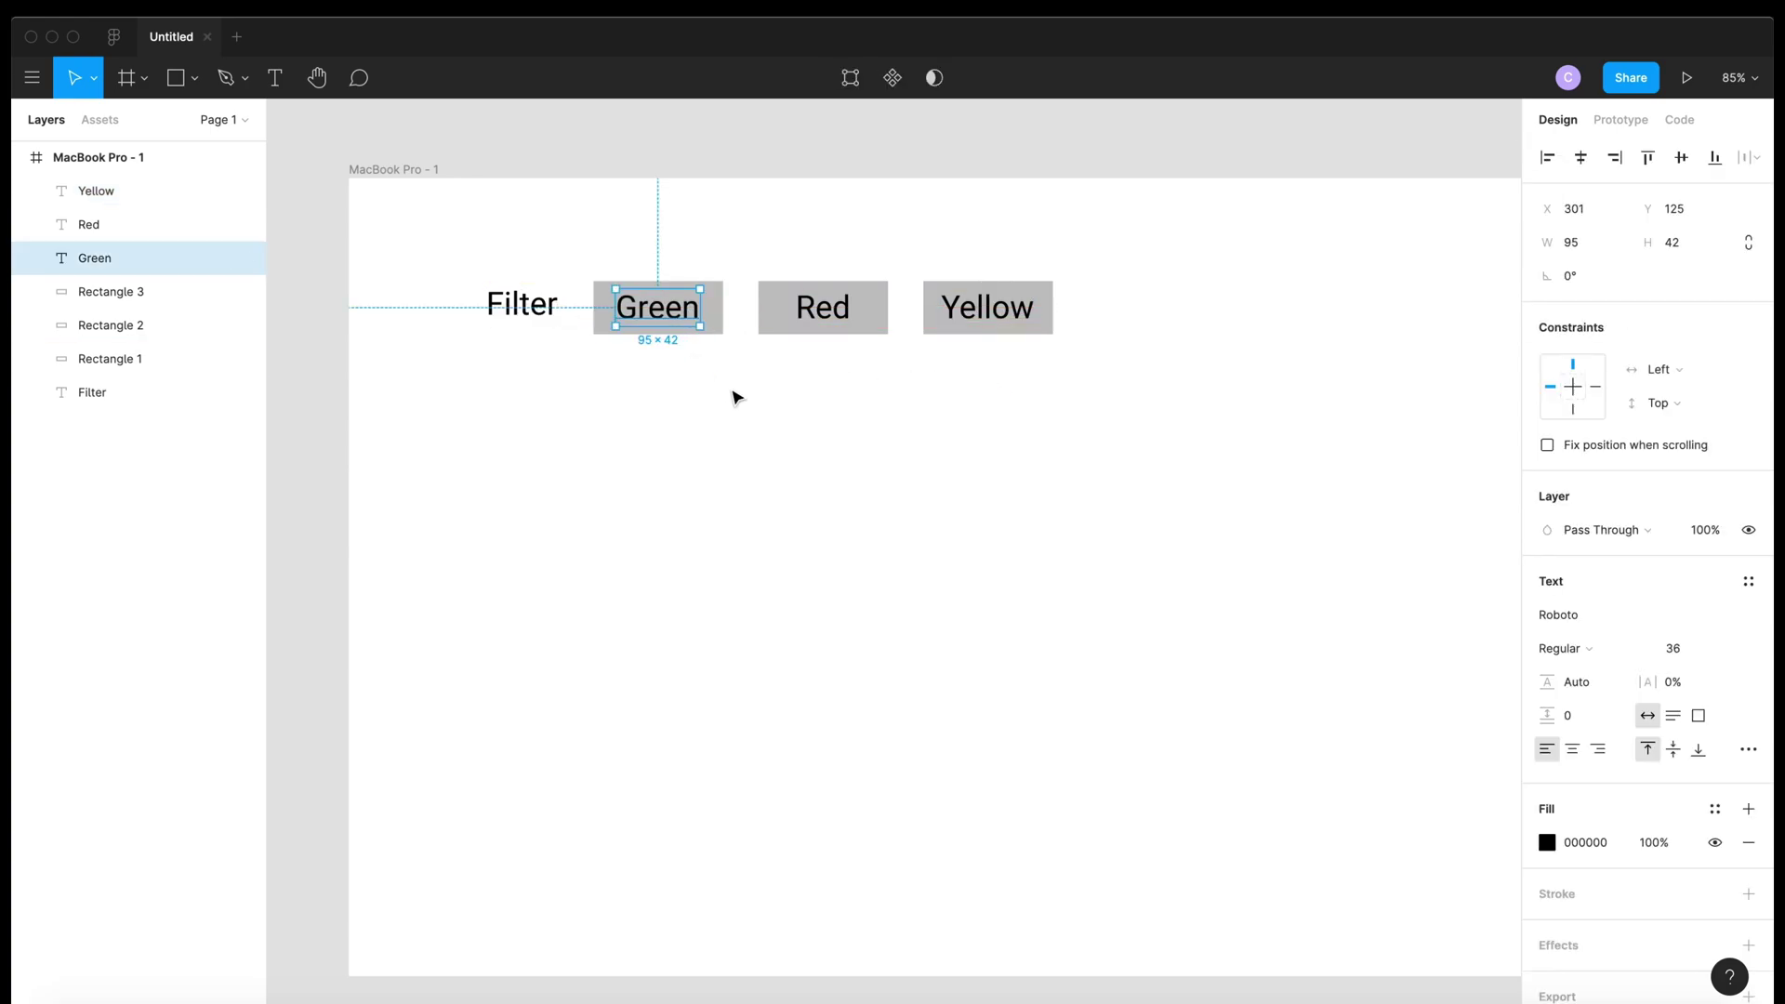
click(734, 394)
scroll(737, 398, down, 3)
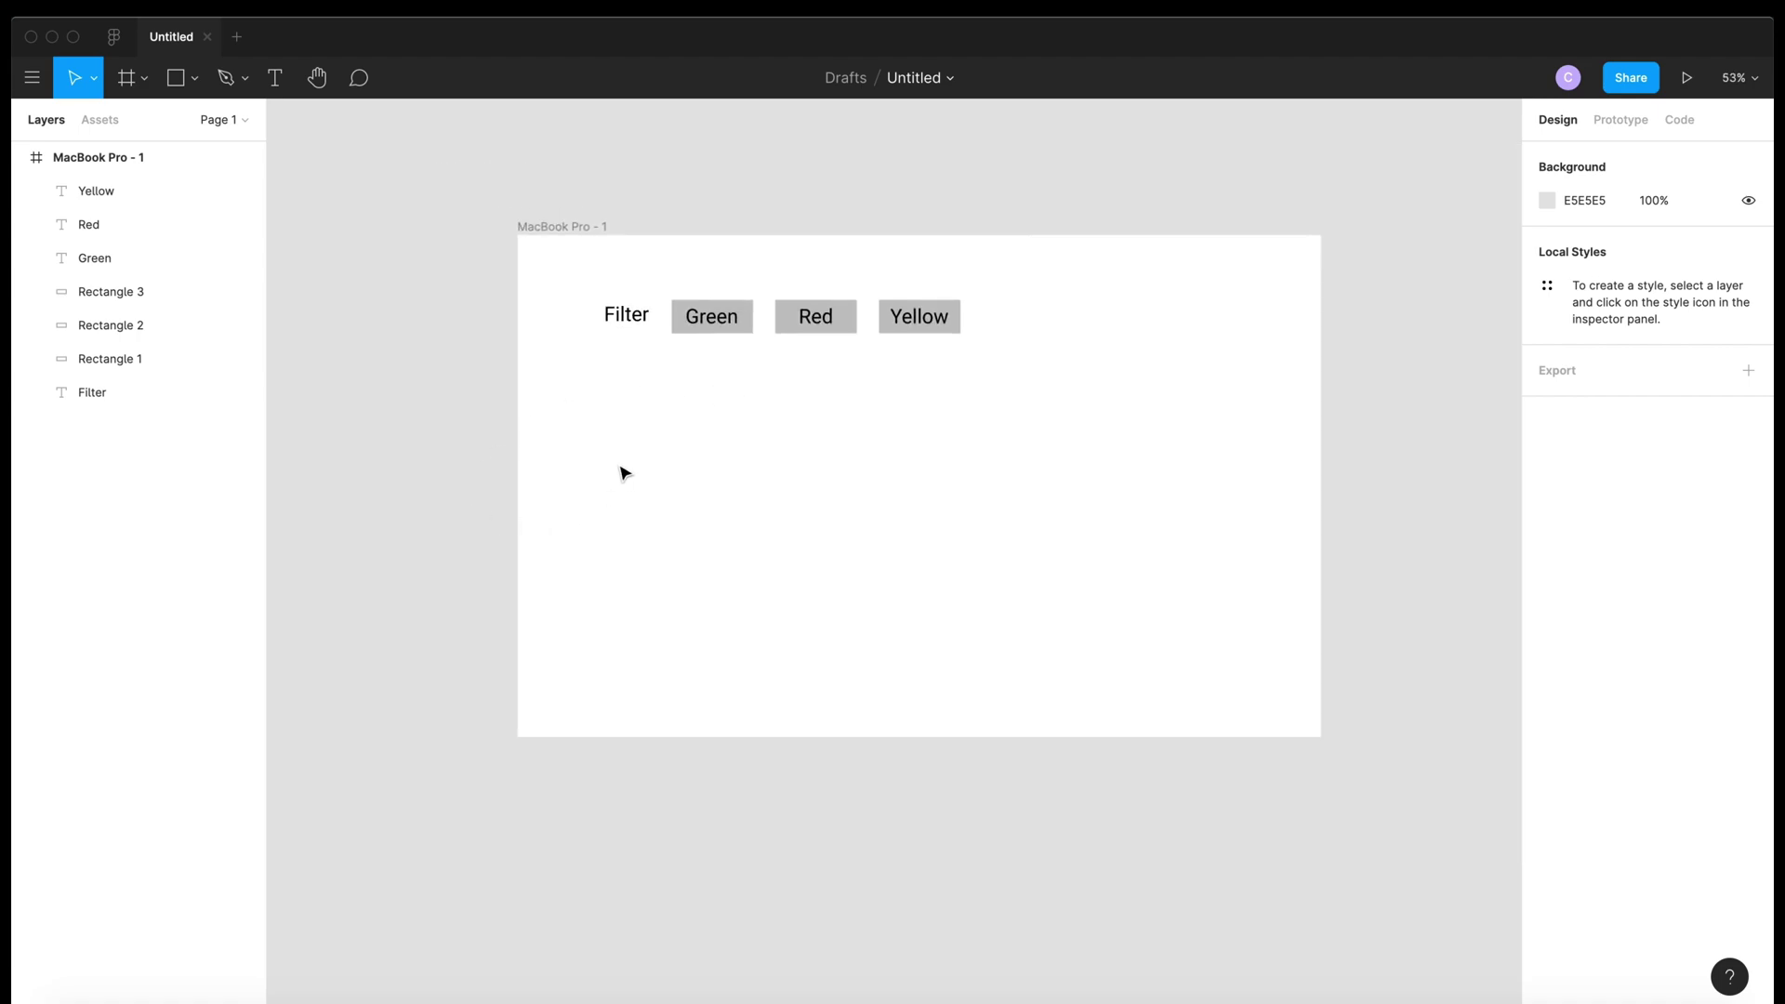
Fill the Green button's rectangle with bright green
click(750, 319)
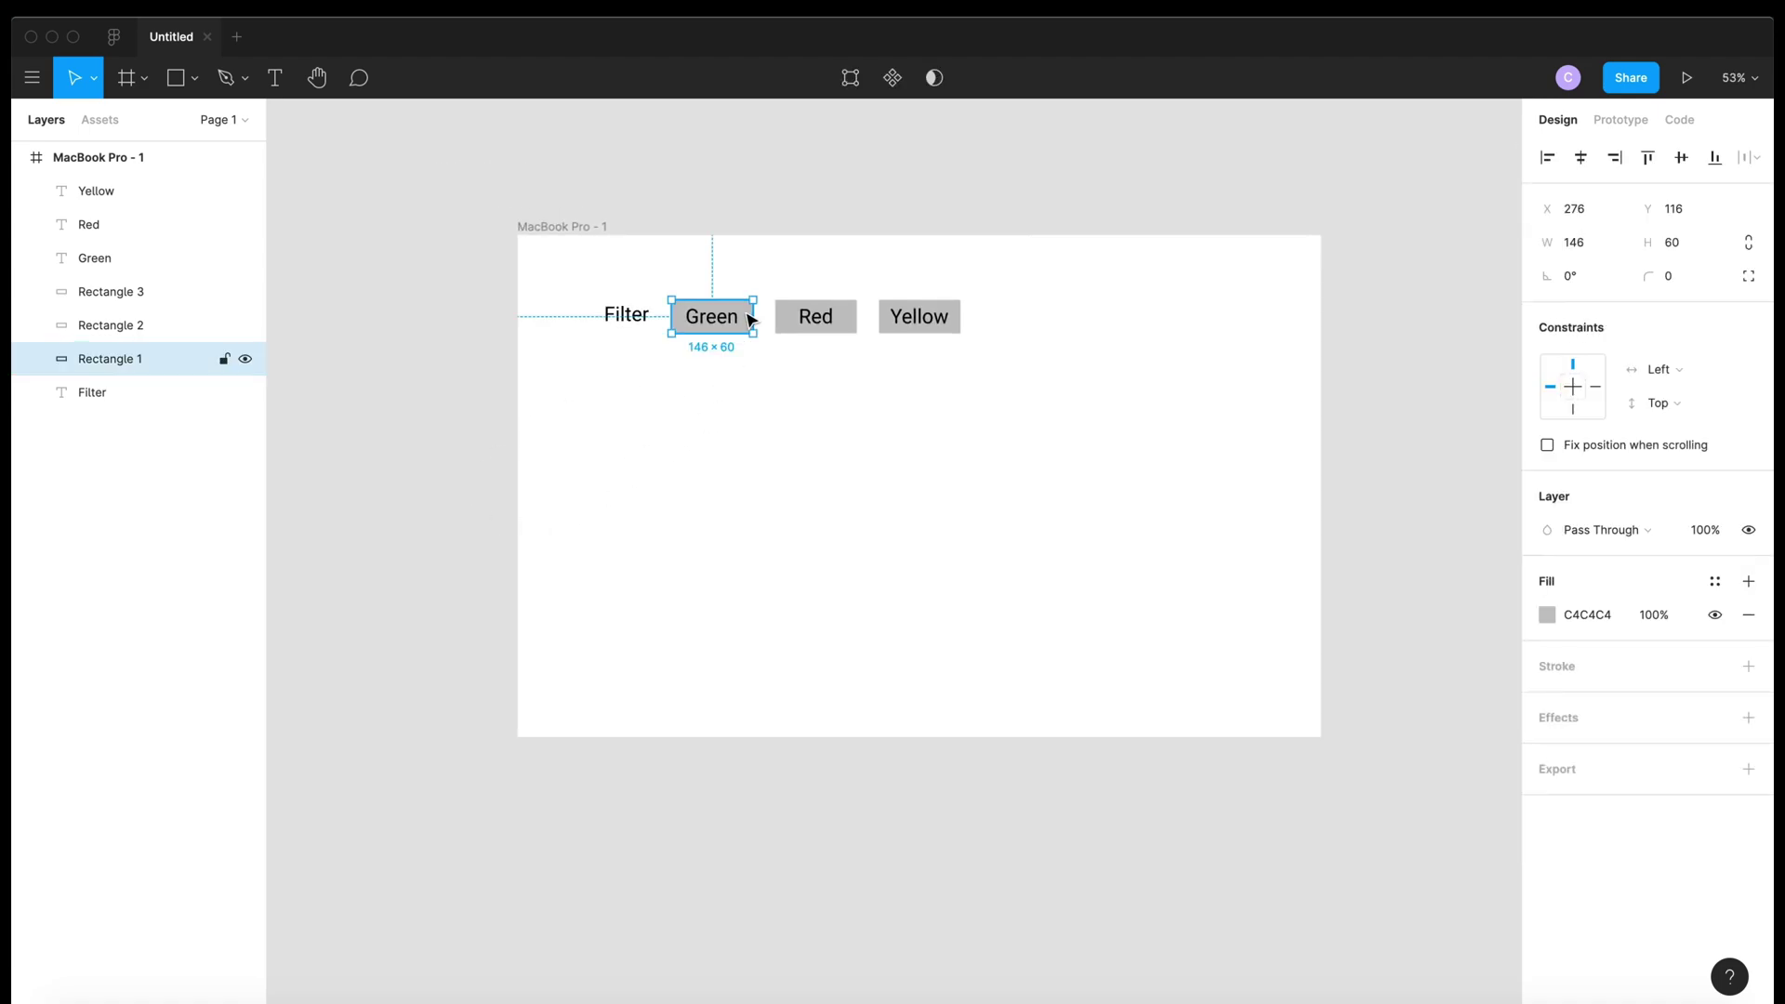
click(1547, 615)
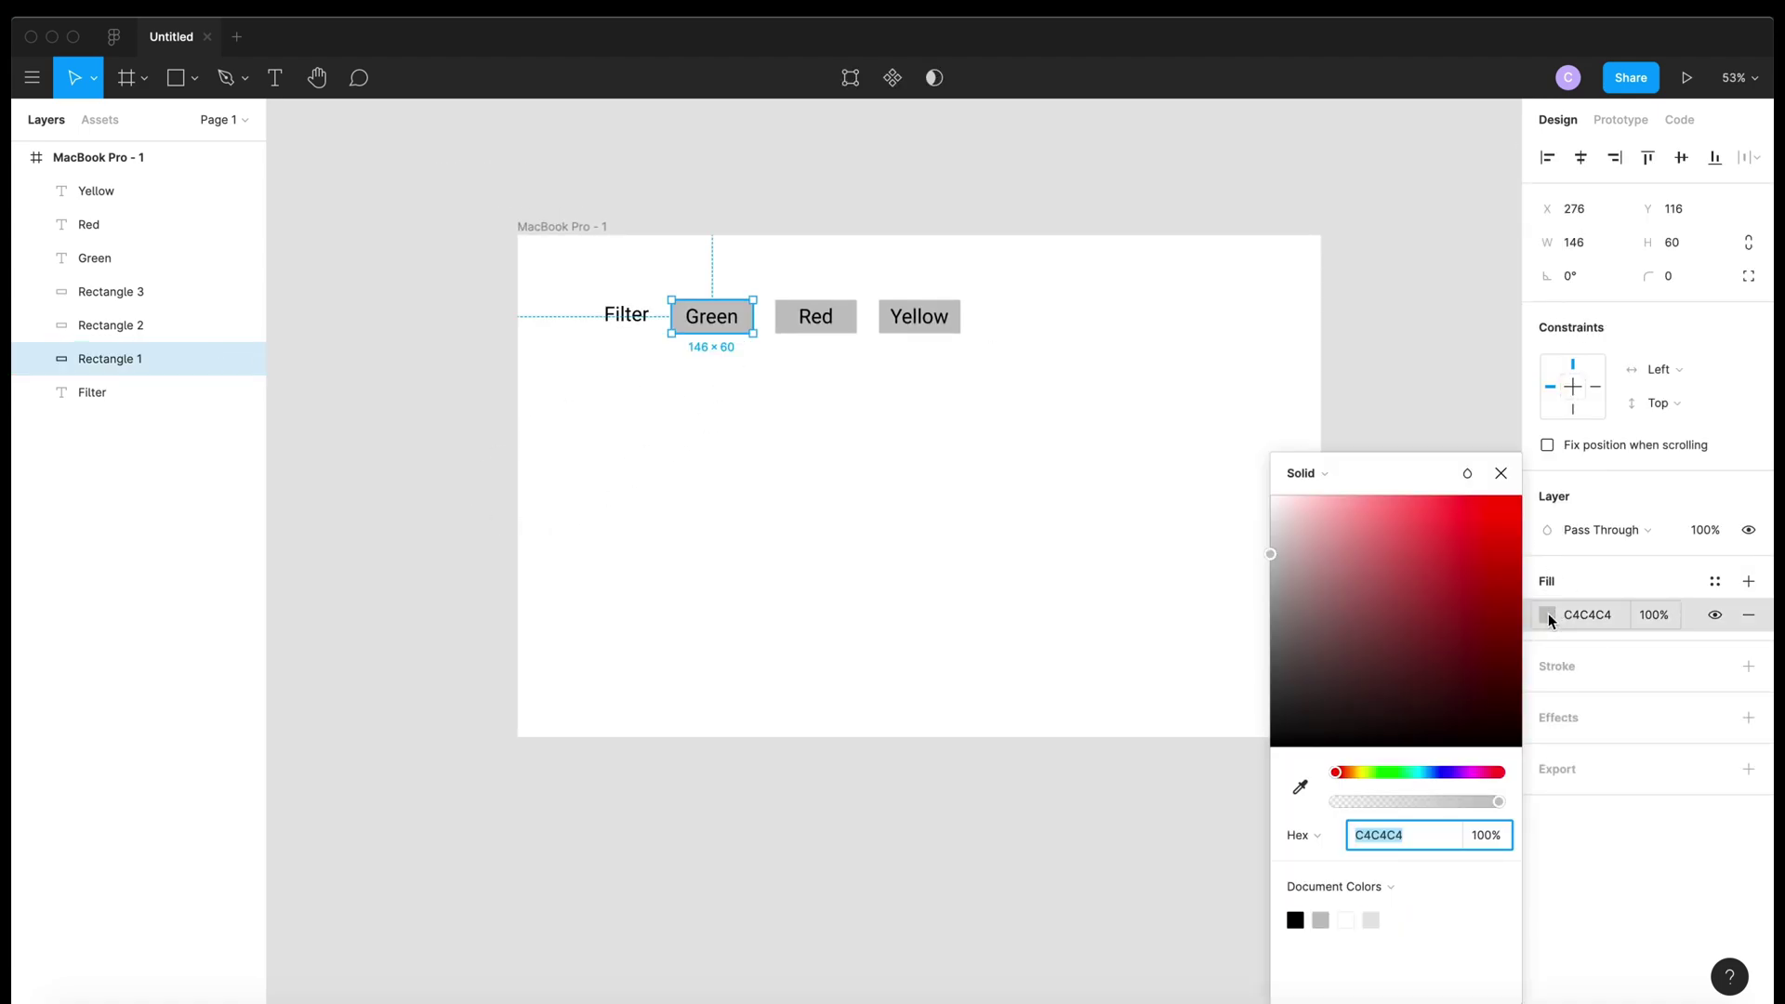
click(1388, 773)
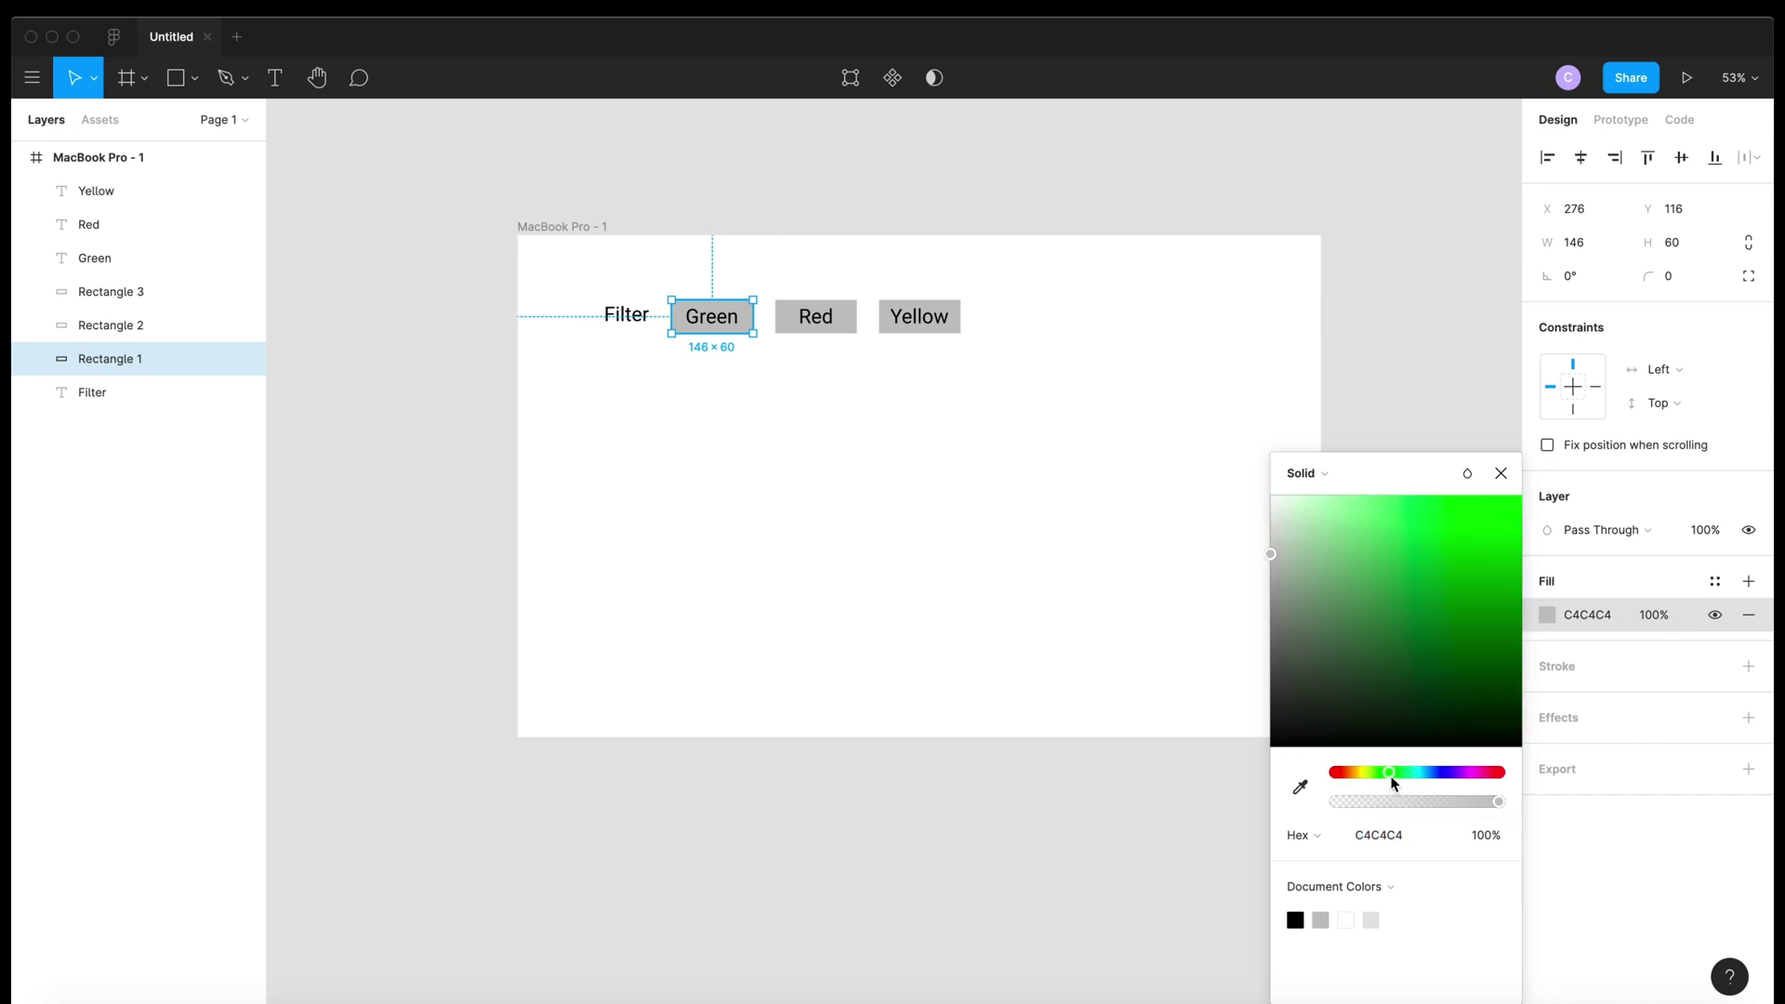
drag(1467, 591, 1446, 551)
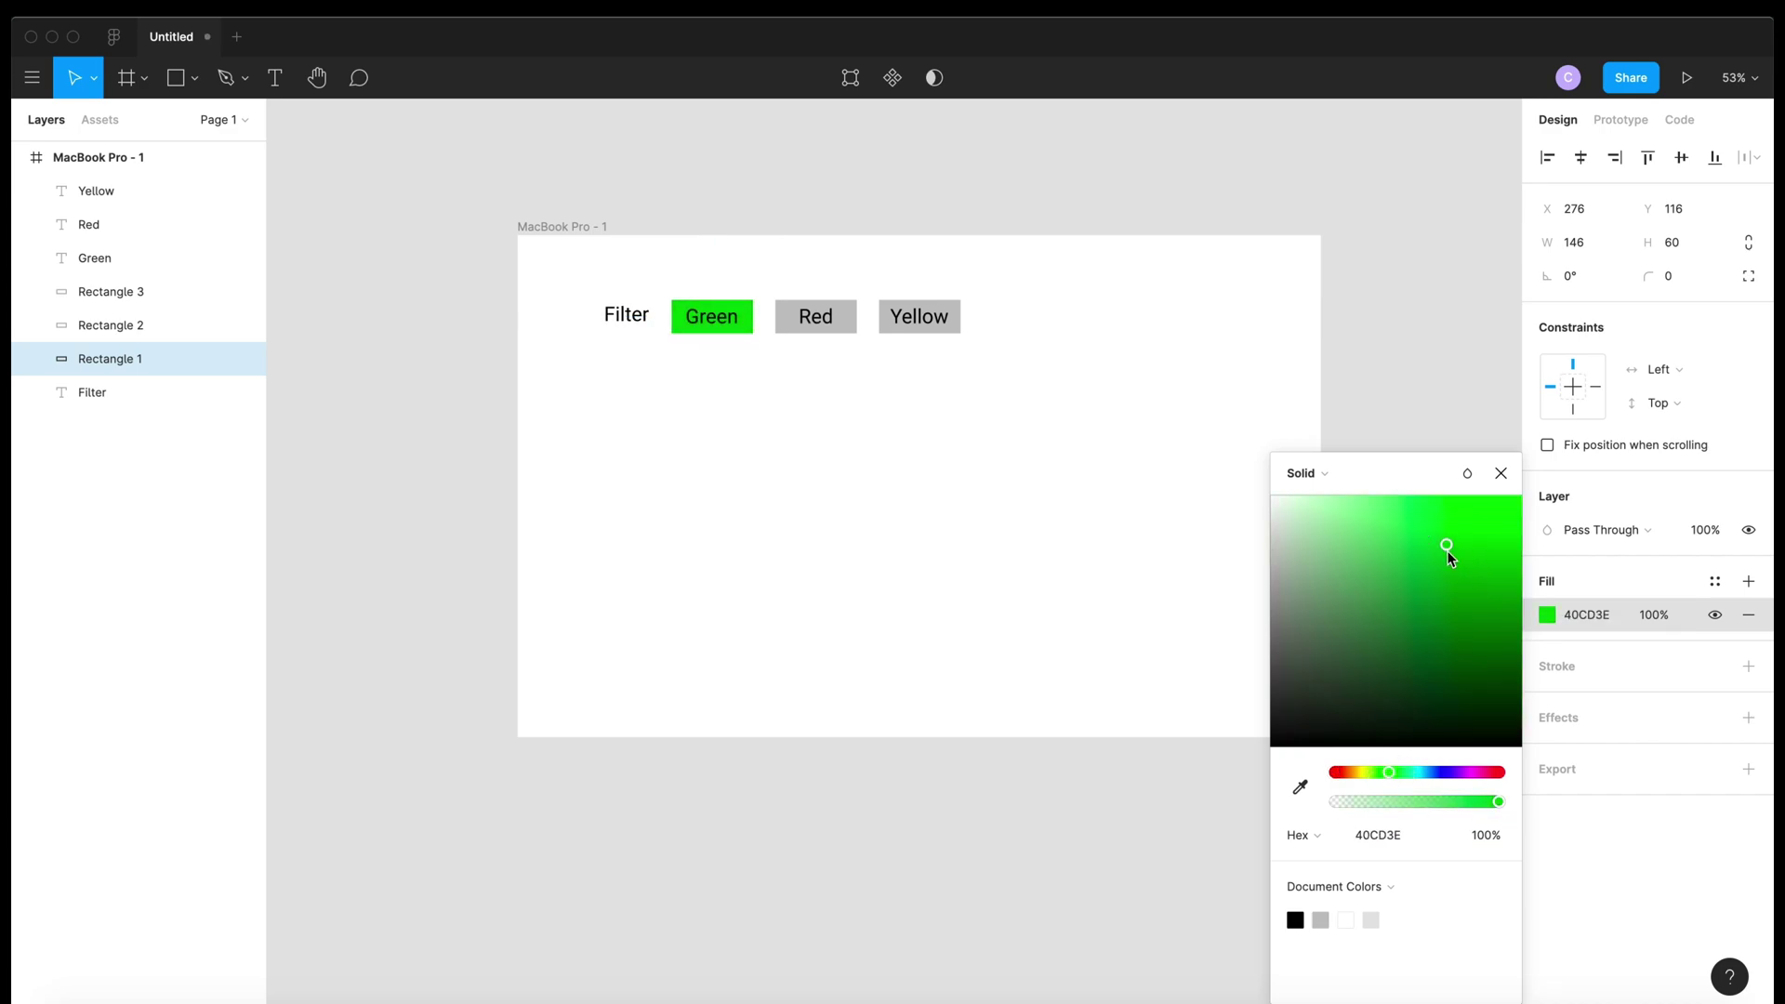
click(909, 372)
Fill the Red button's rectangle with red
click(850, 323)
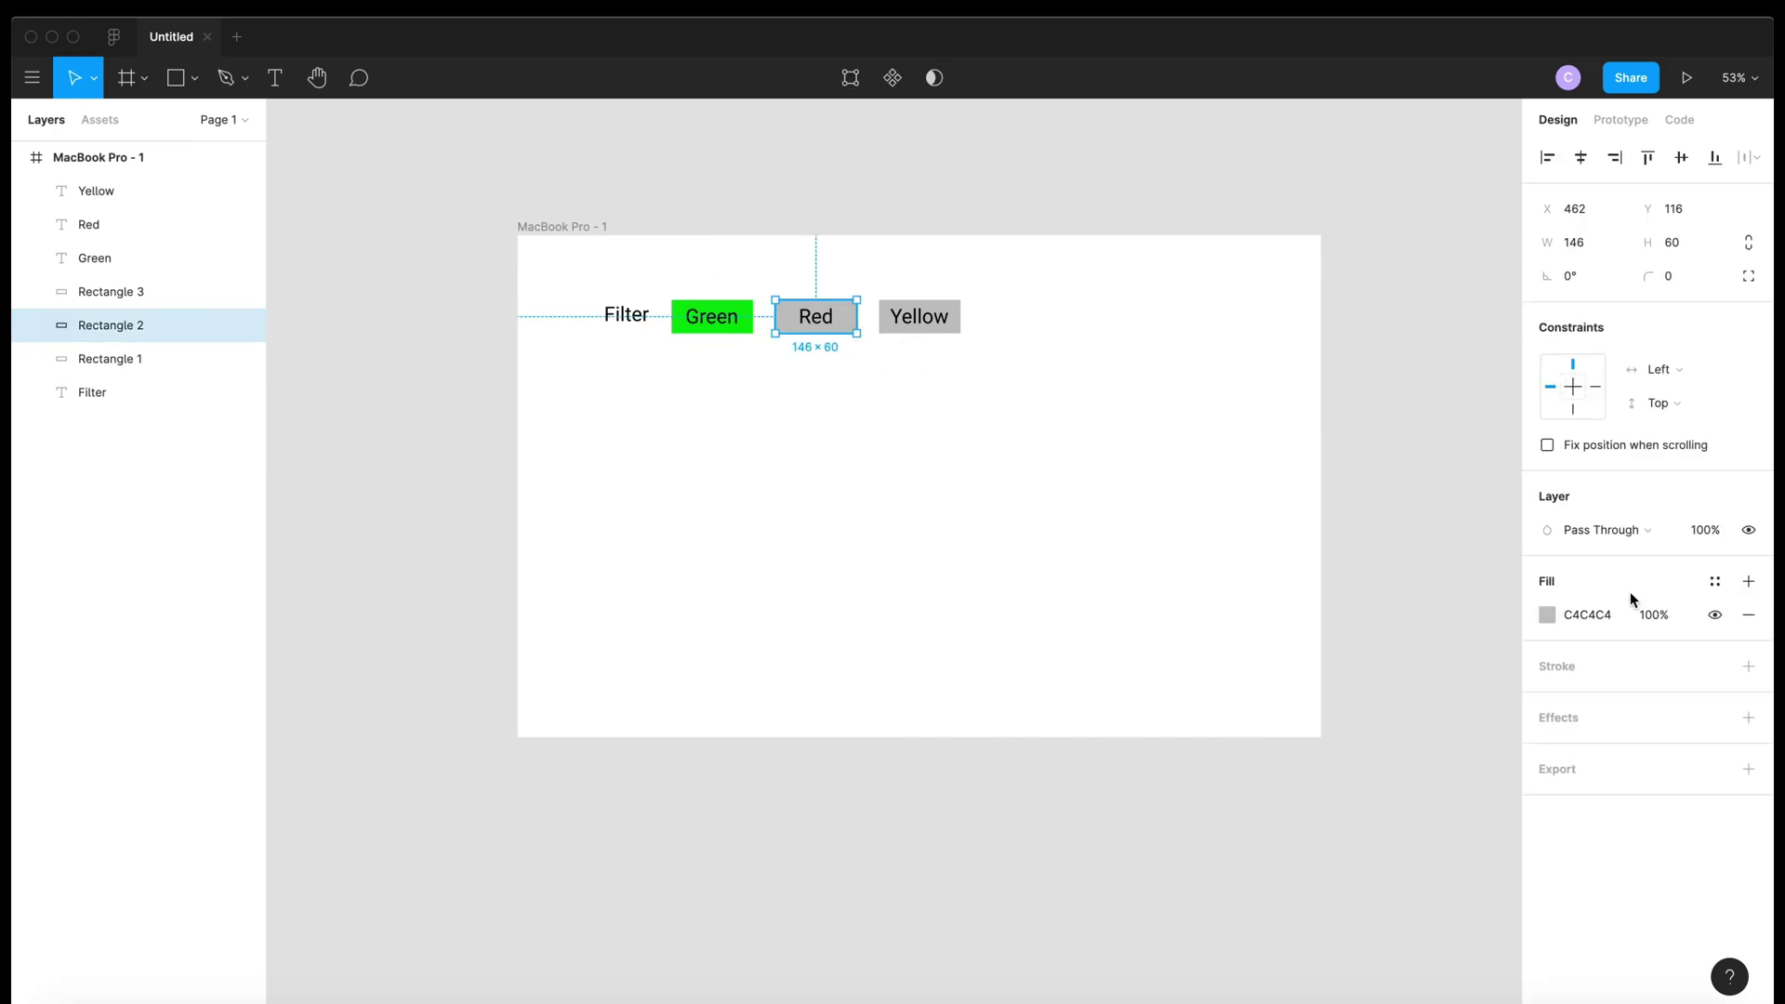
click(1547, 615)
drag(1478, 543, 1484, 514)
click(824, 382)
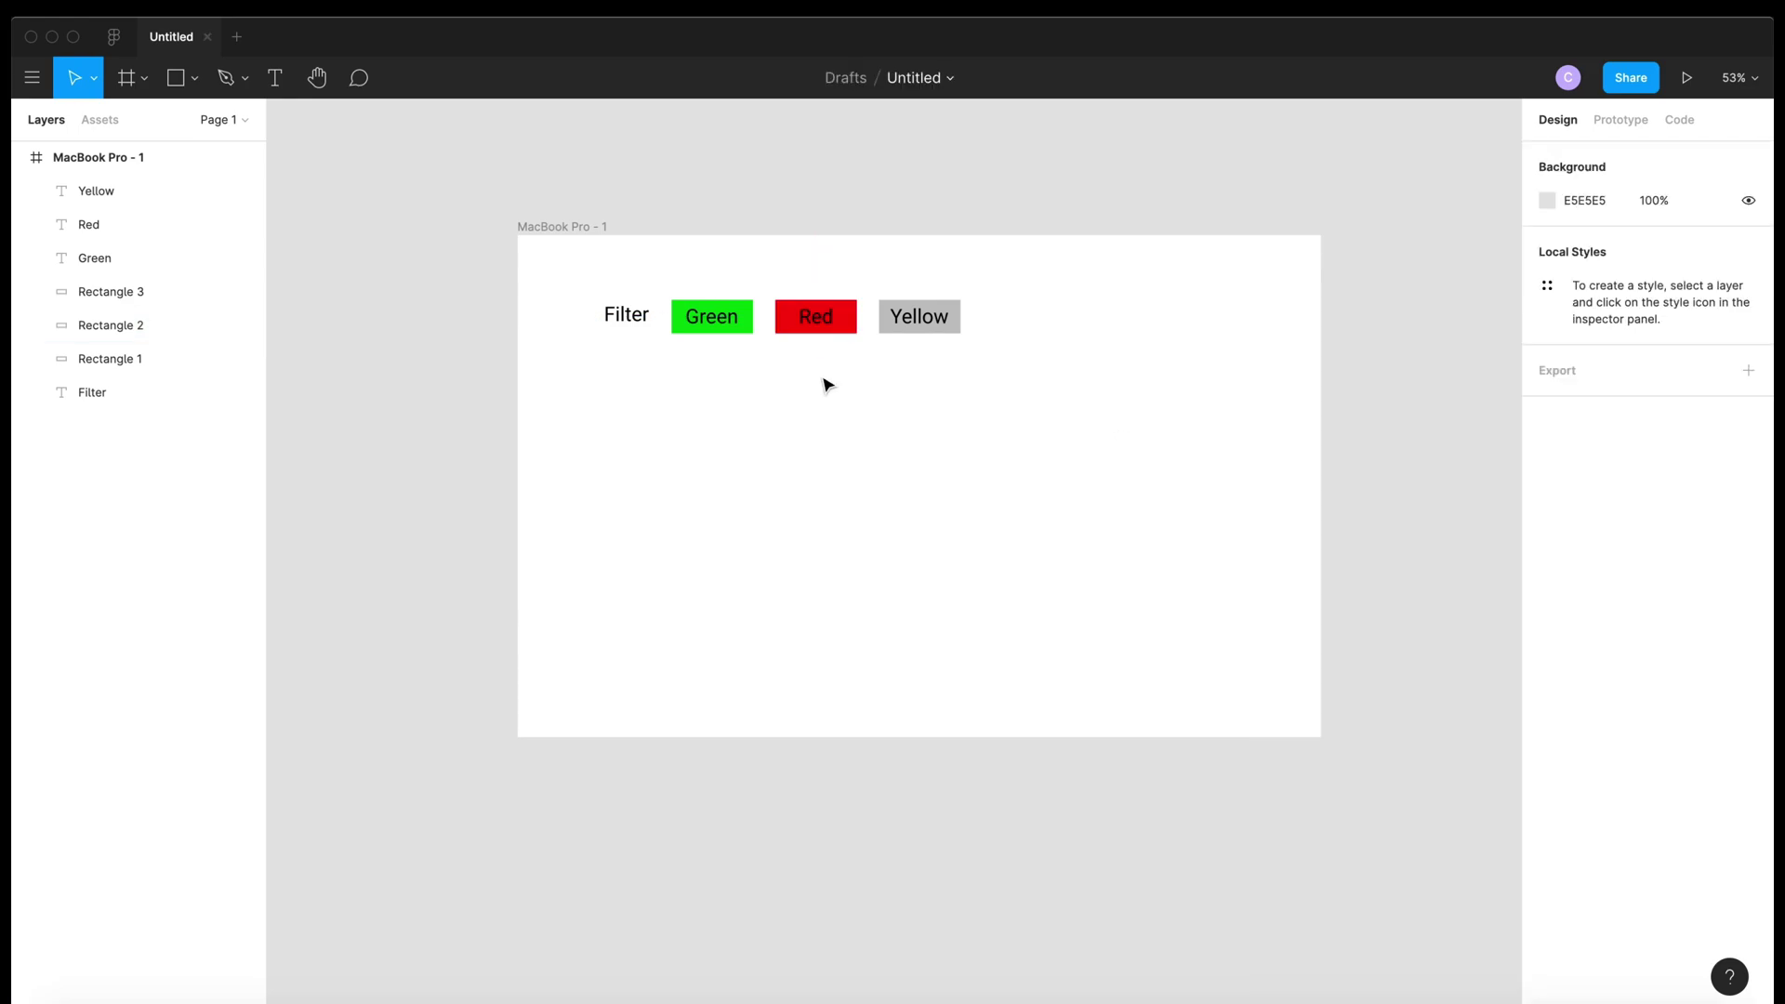
Fill the Yellow button's rectangle with bright yellow
click(955, 330)
click(1564, 611)
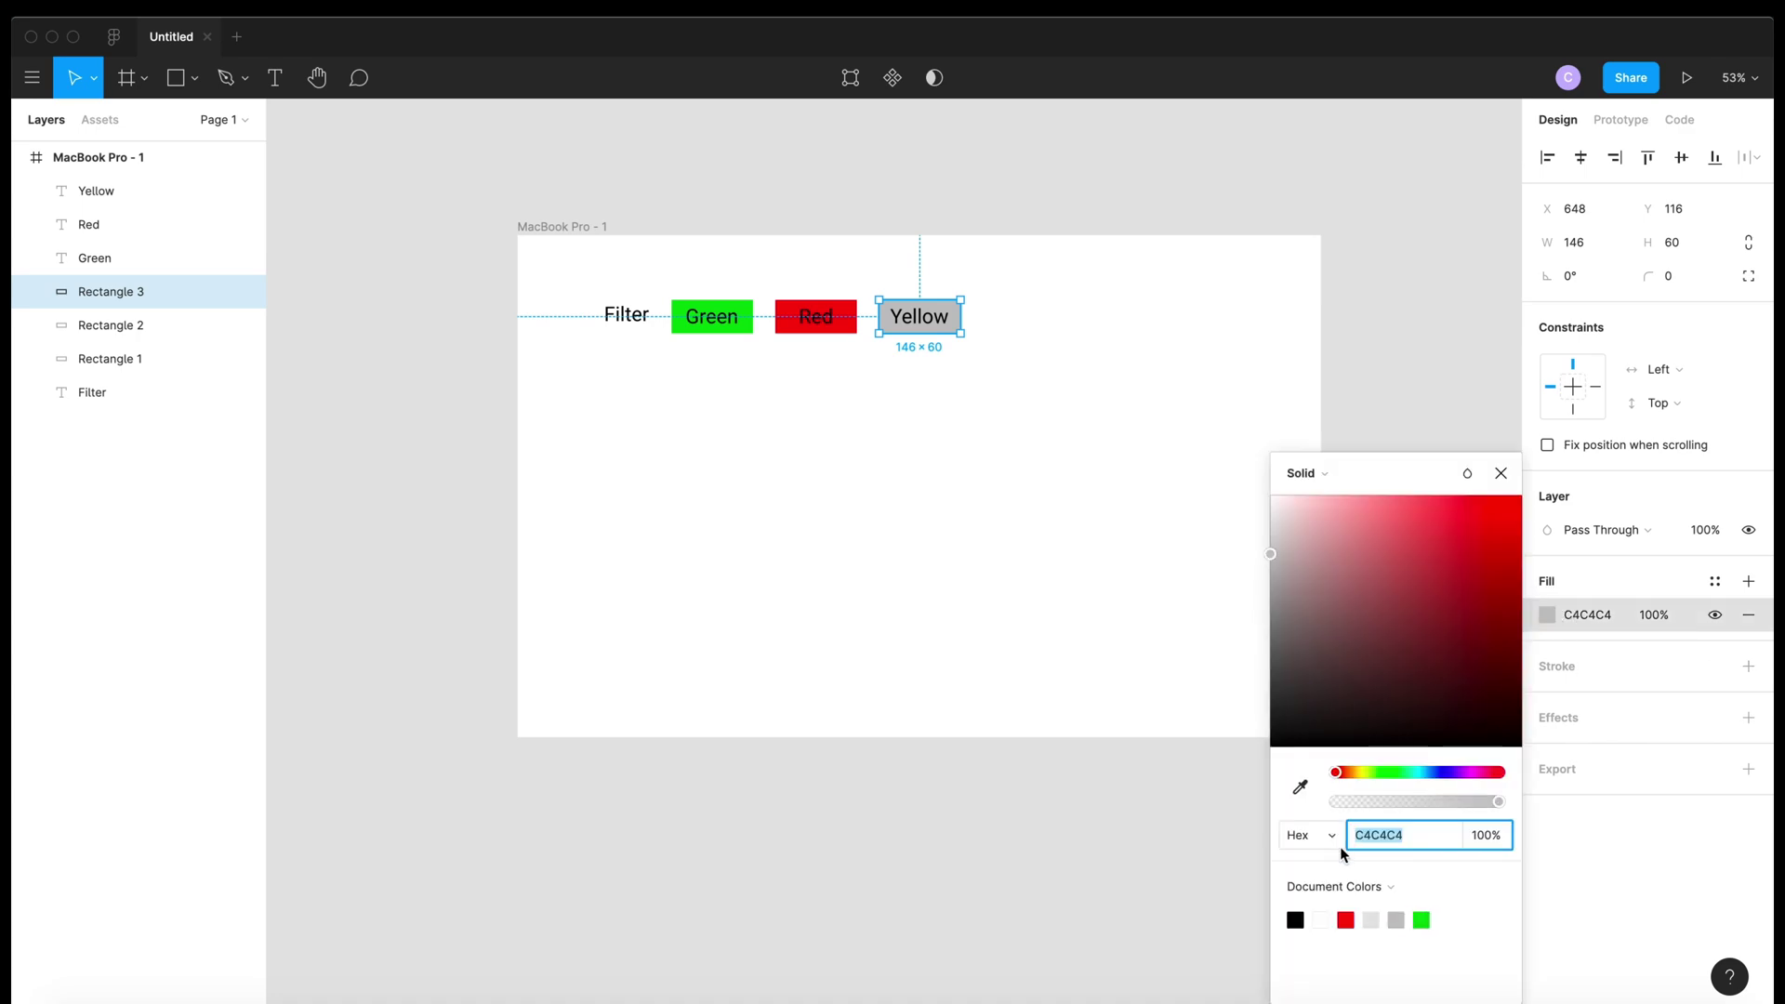
click(1359, 772)
drag(1459, 607, 1465, 500)
click(1144, 422)
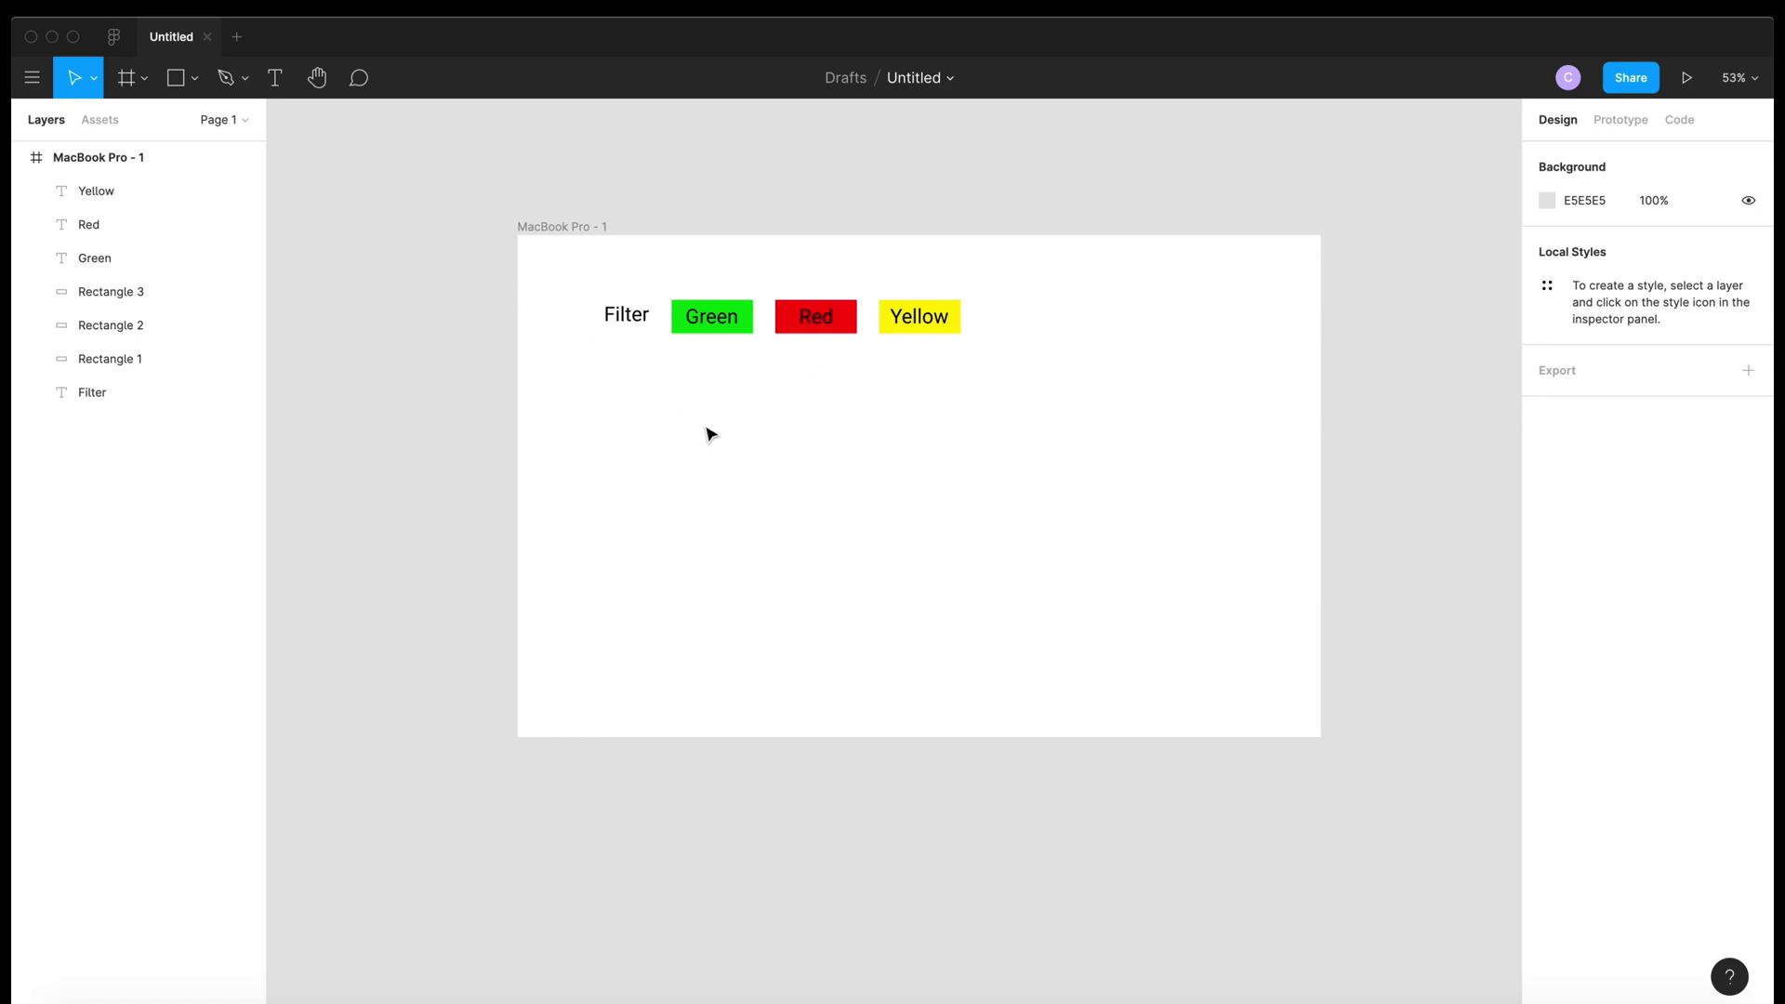
Draw a 100×100 grey square below the Filter heading
click(167, 77)
drag(595, 372, 655, 429)
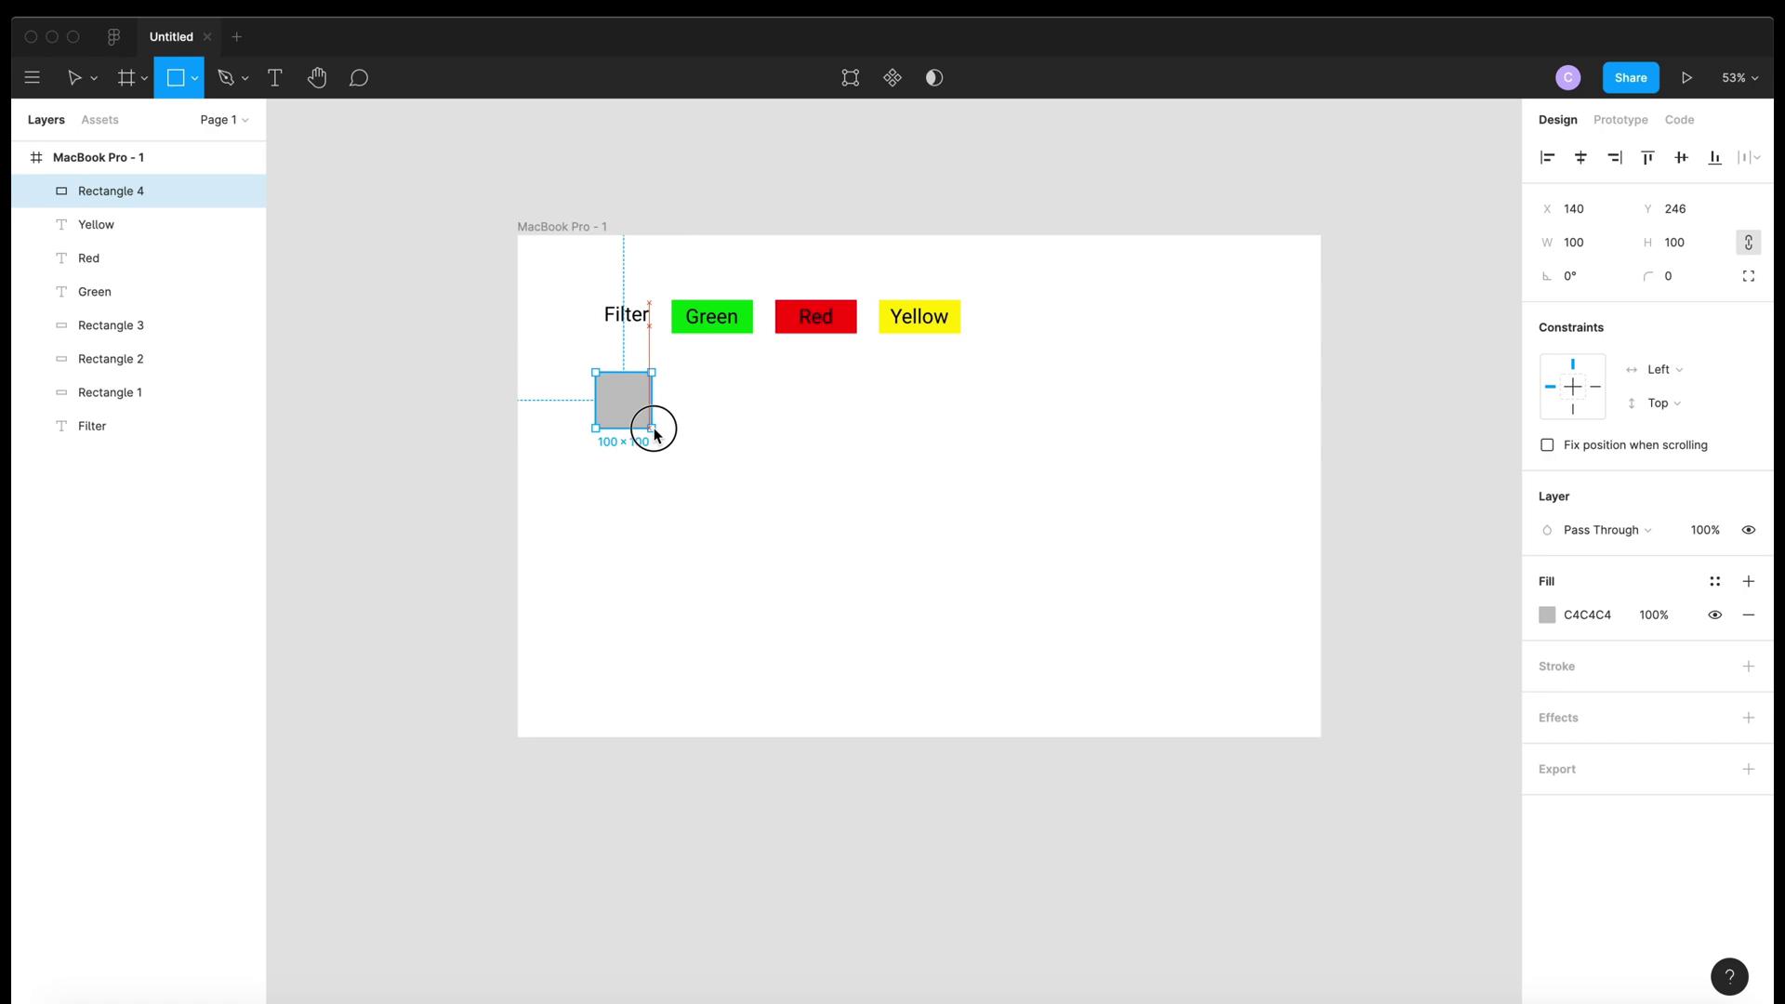
drag(655, 433, 653, 430)
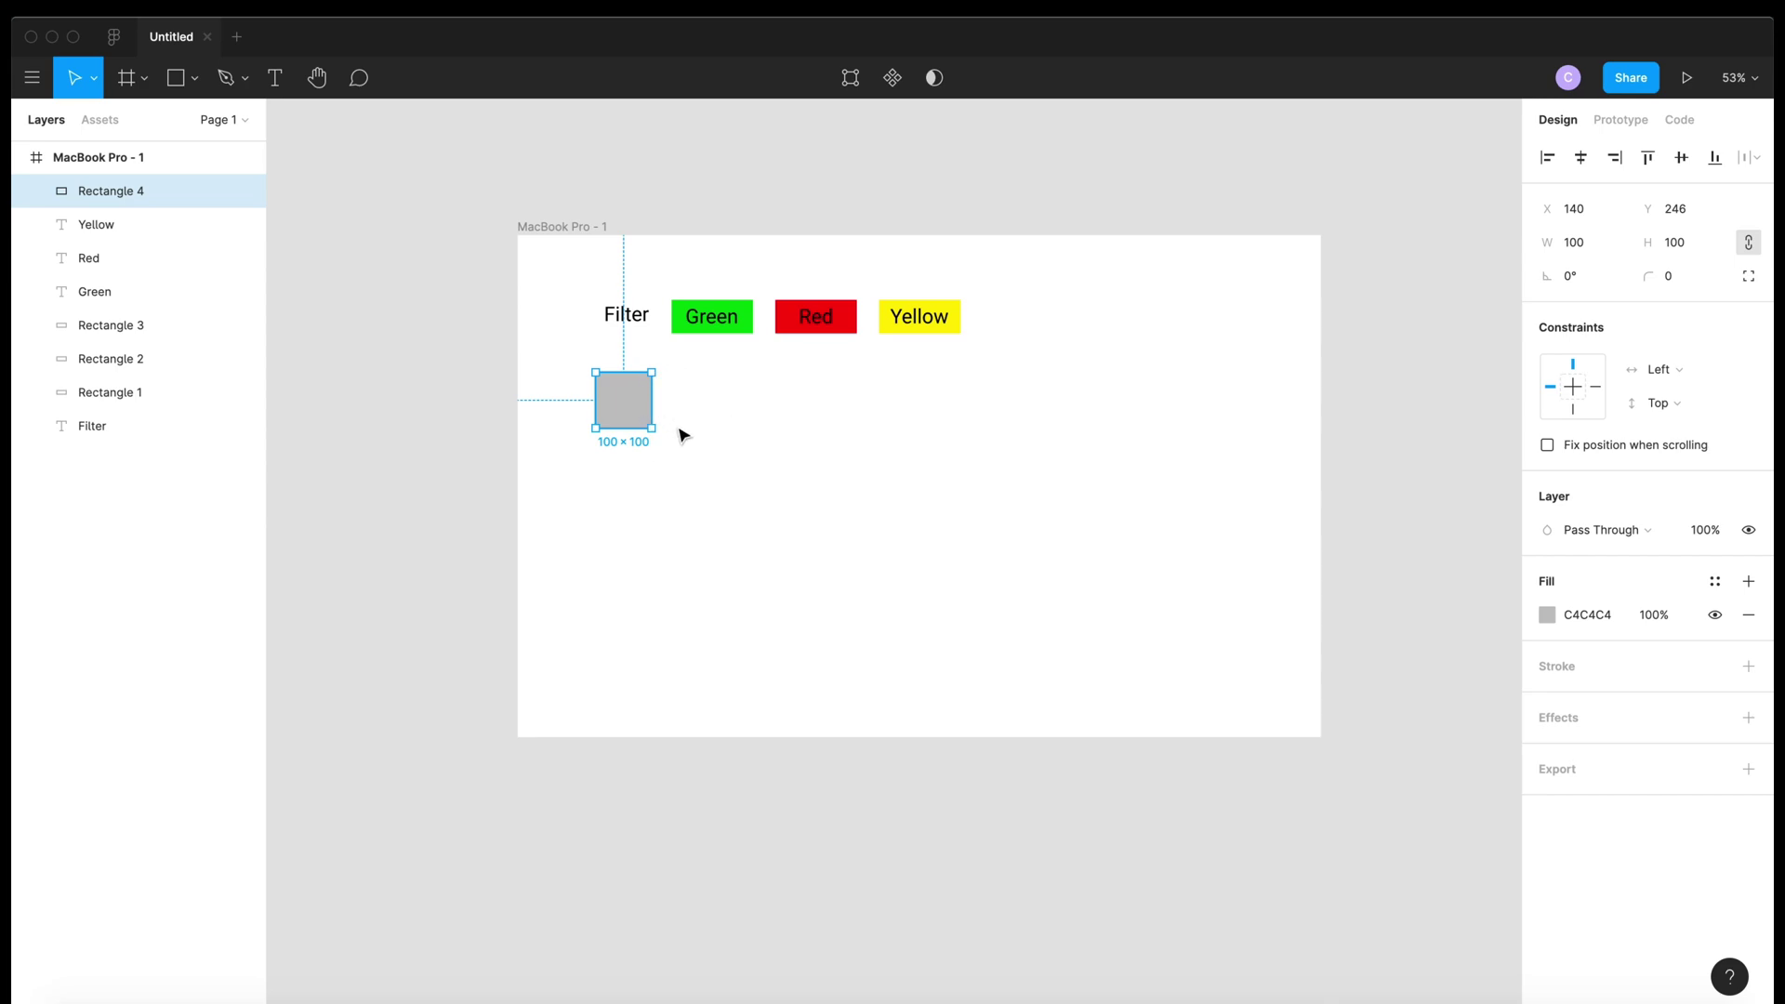
click(678, 427)
click(639, 407)
Duplicate the square into an evenly spaced row of five and shift the row slightly right
key(super+d)
drag(639, 406, 717, 407)
key(super+d)
key(super+d)
key(super+d)
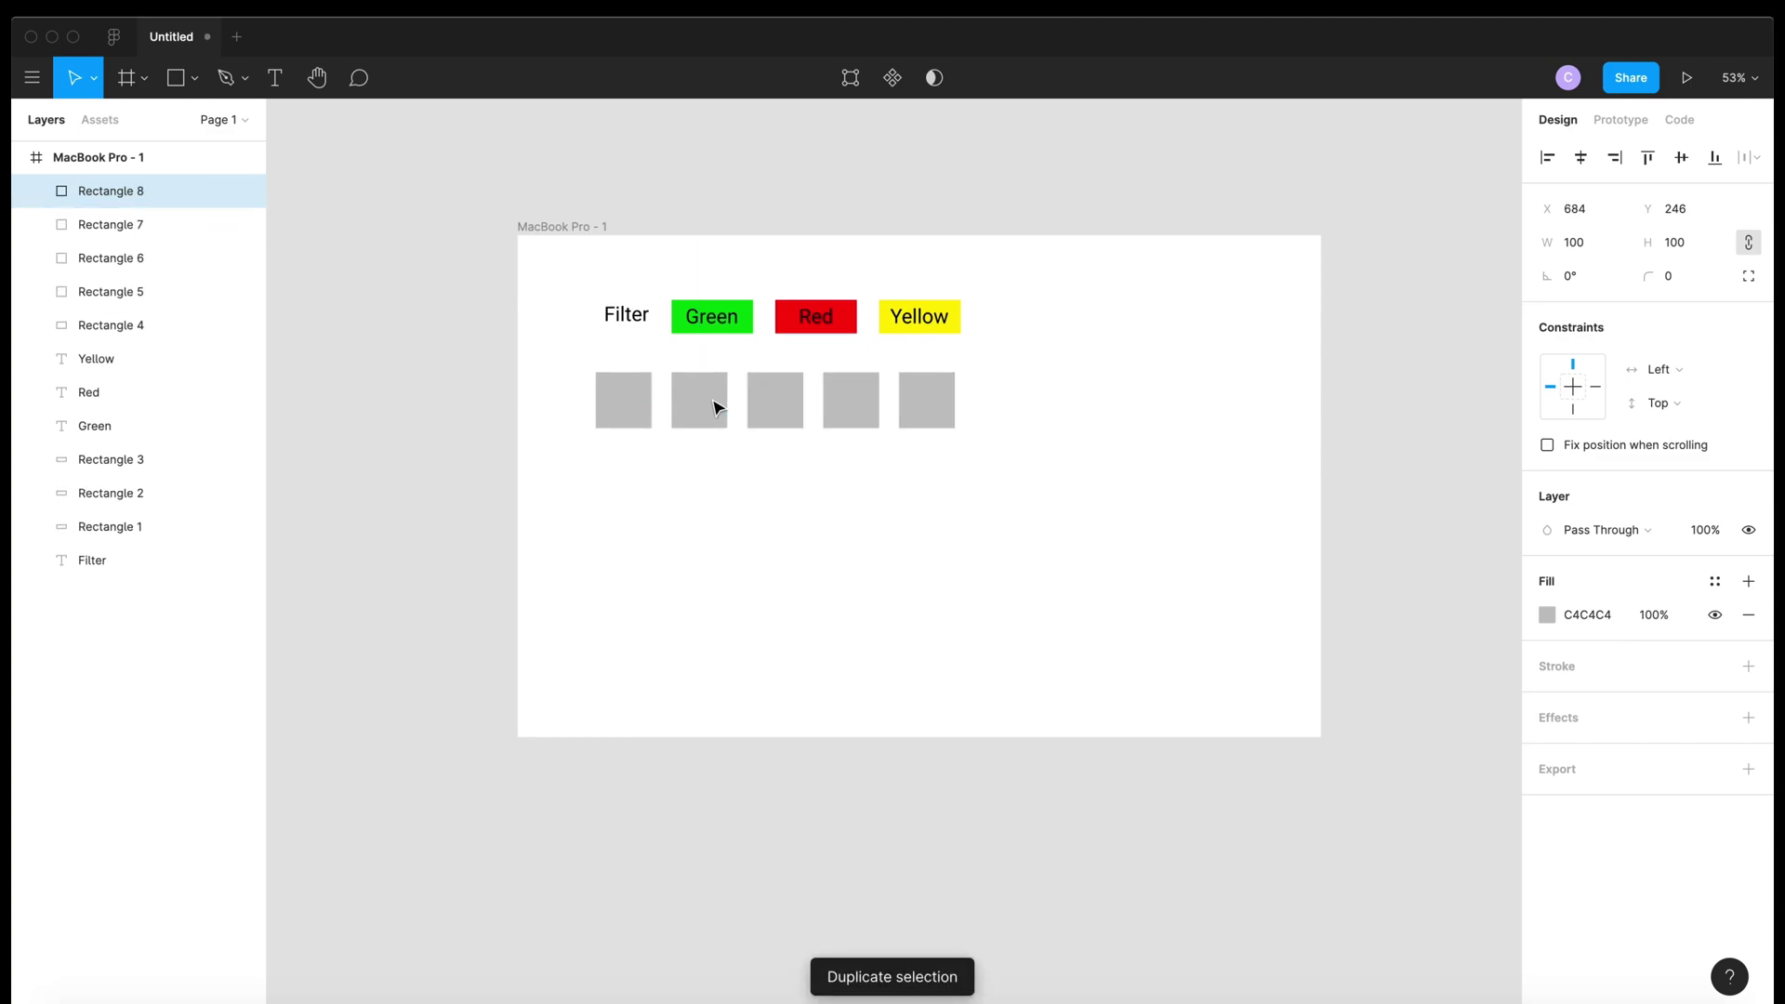
click(973, 463)
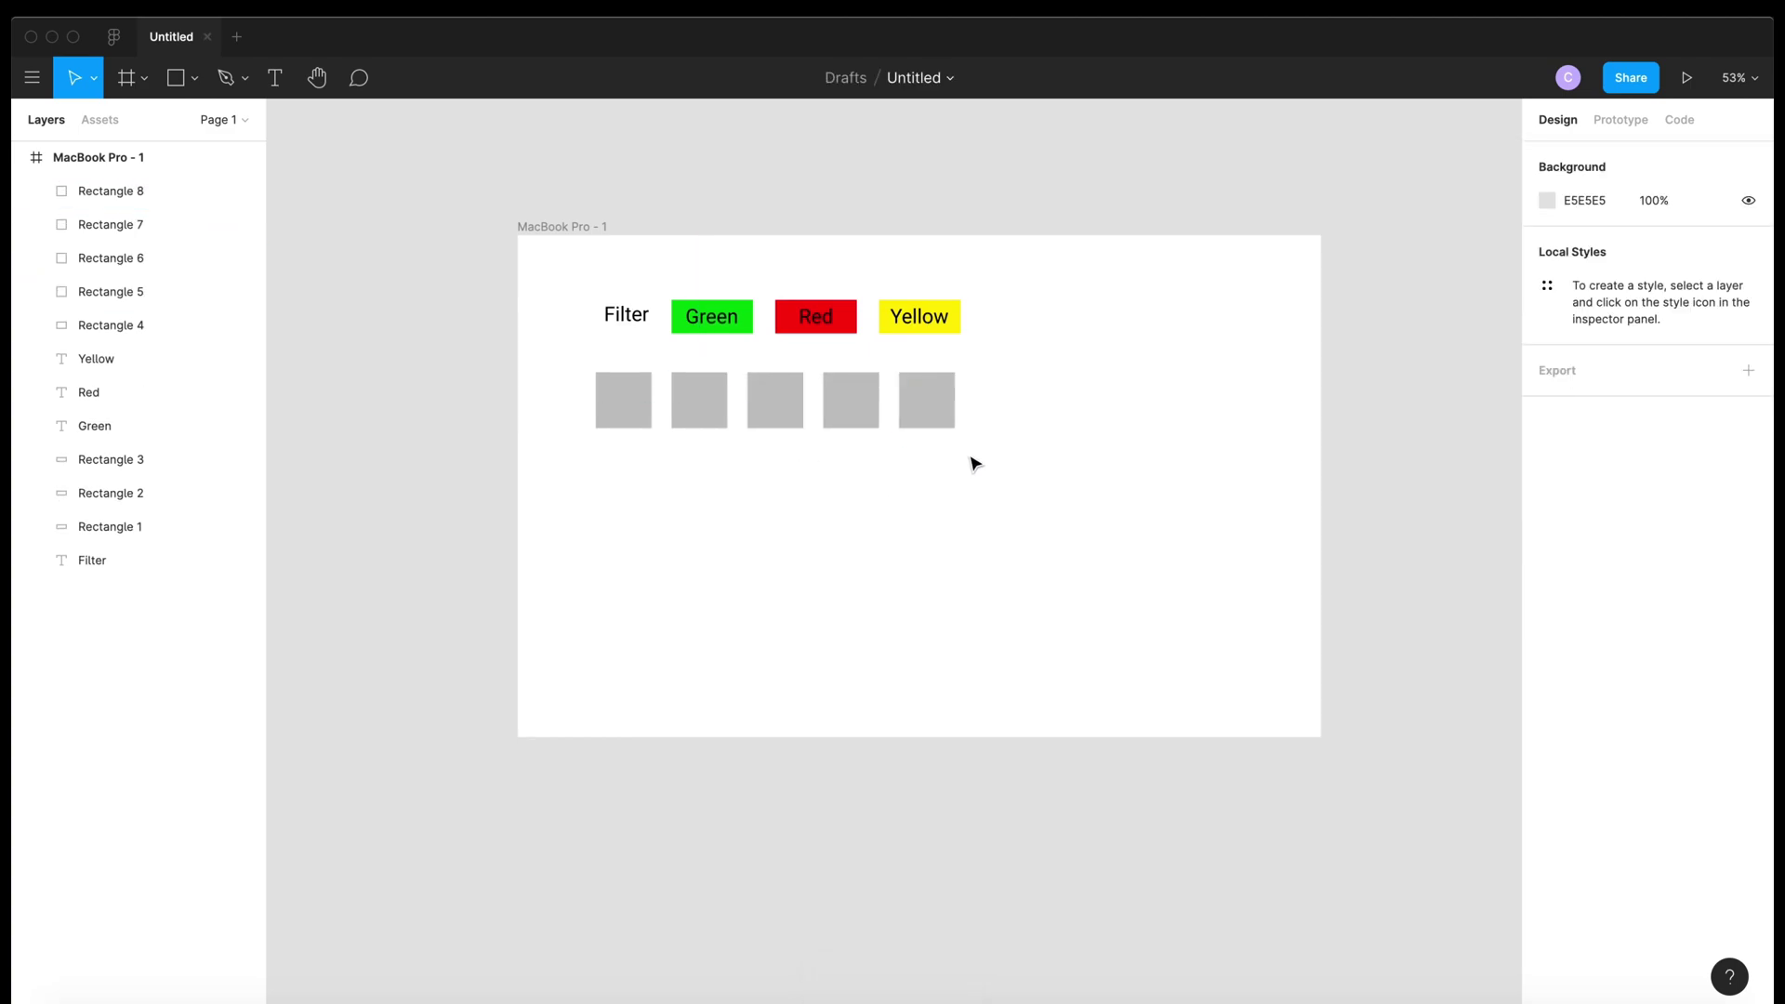
drag(985, 463, 591, 377)
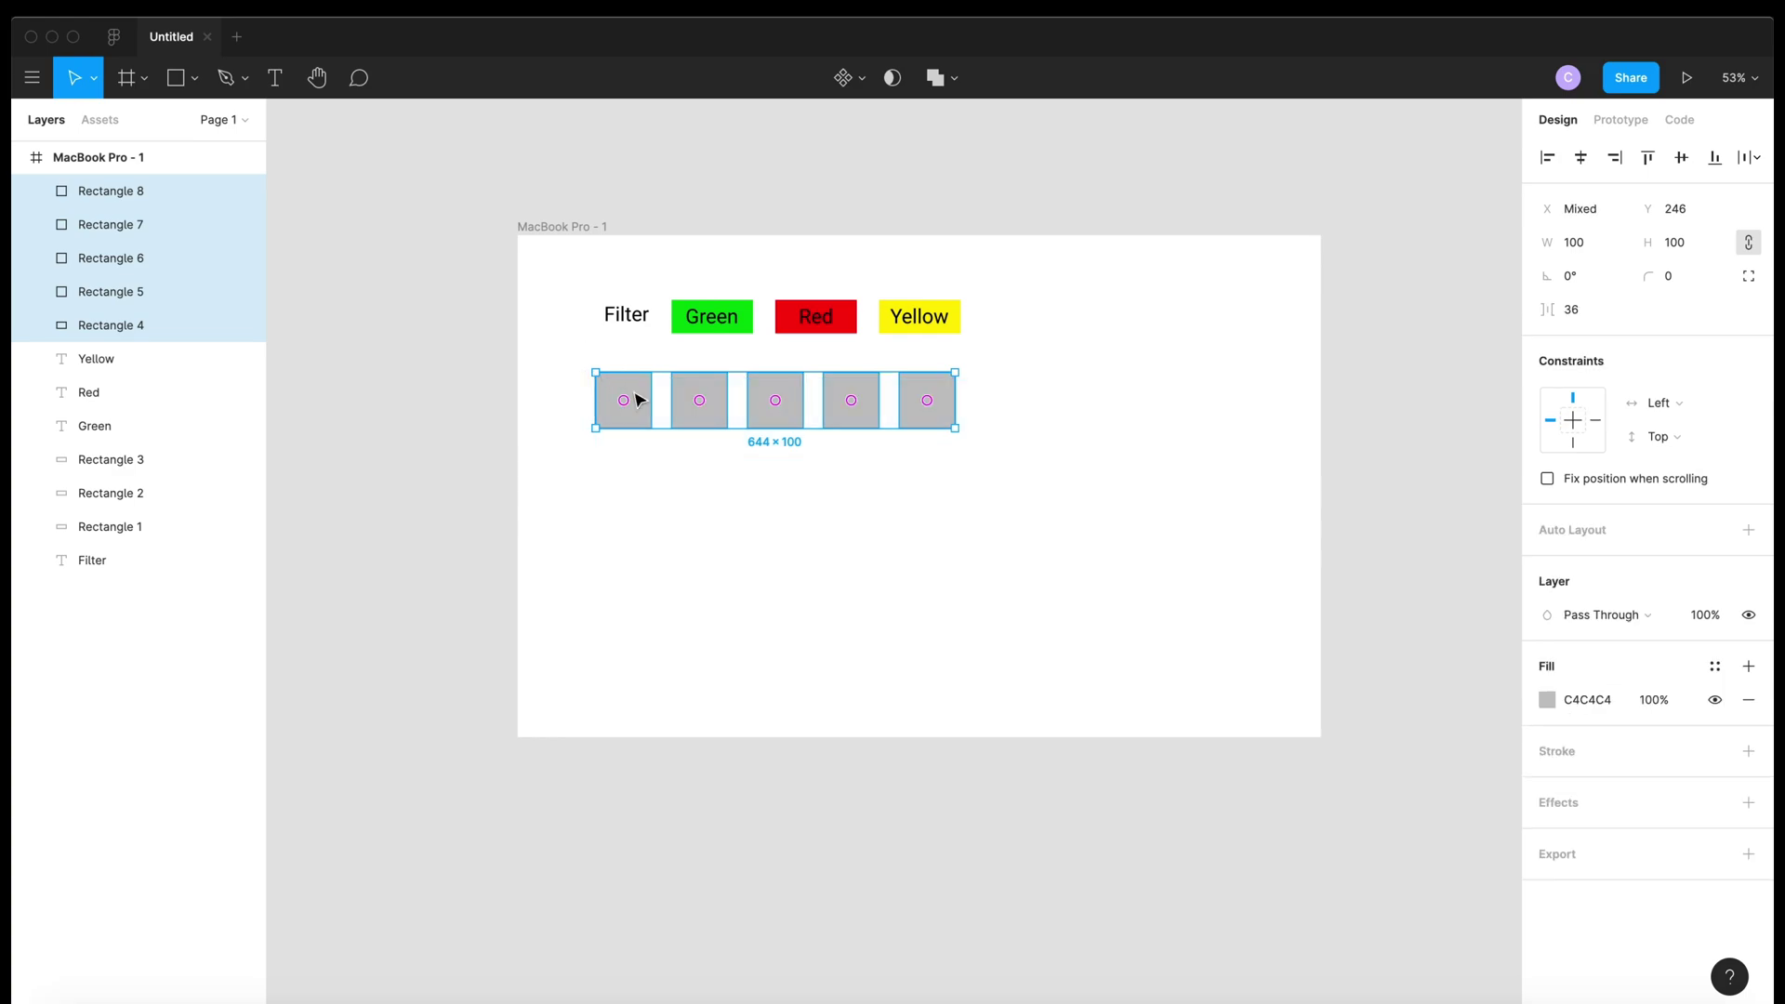
drag(713, 419, 738, 419)
click(808, 493)
Duplicate the row of five squares and place the copy directly beneath it
drag(1032, 464, 618, 383)
key(super+d)
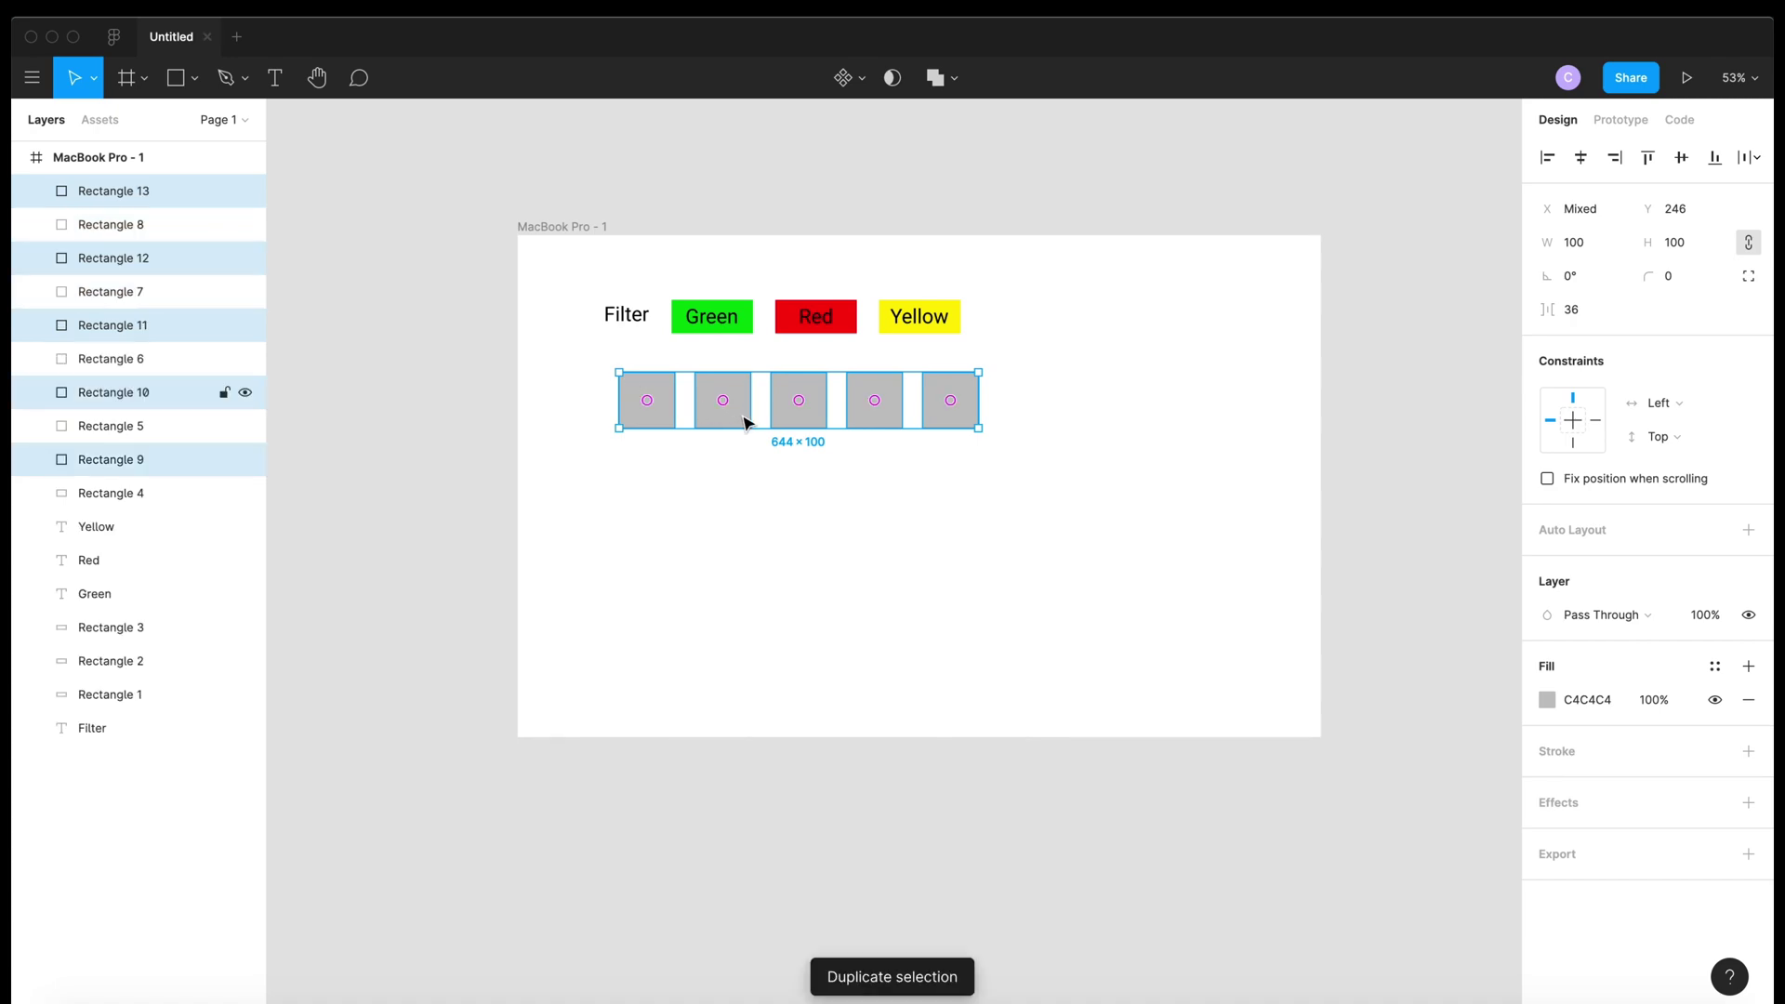
drag(737, 413, 735, 493)
click(790, 600)
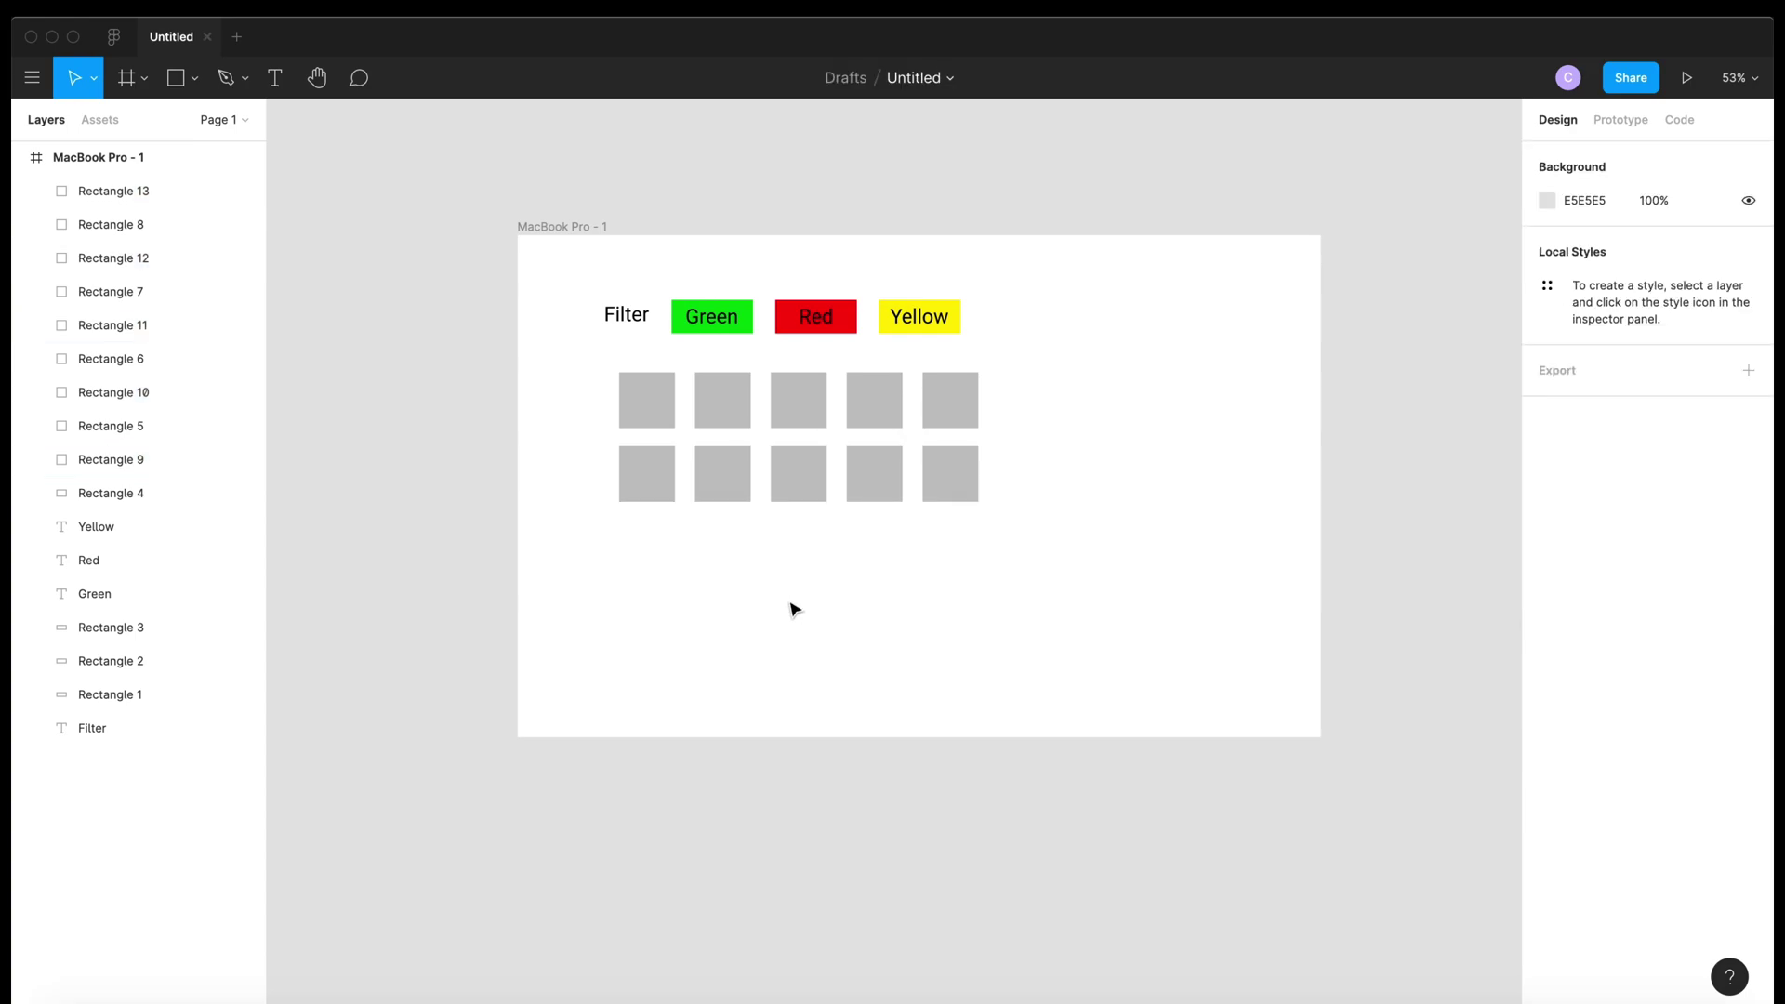
Turn three scattered squares green using the document colours
click(667, 420)
shift+click(782, 476)
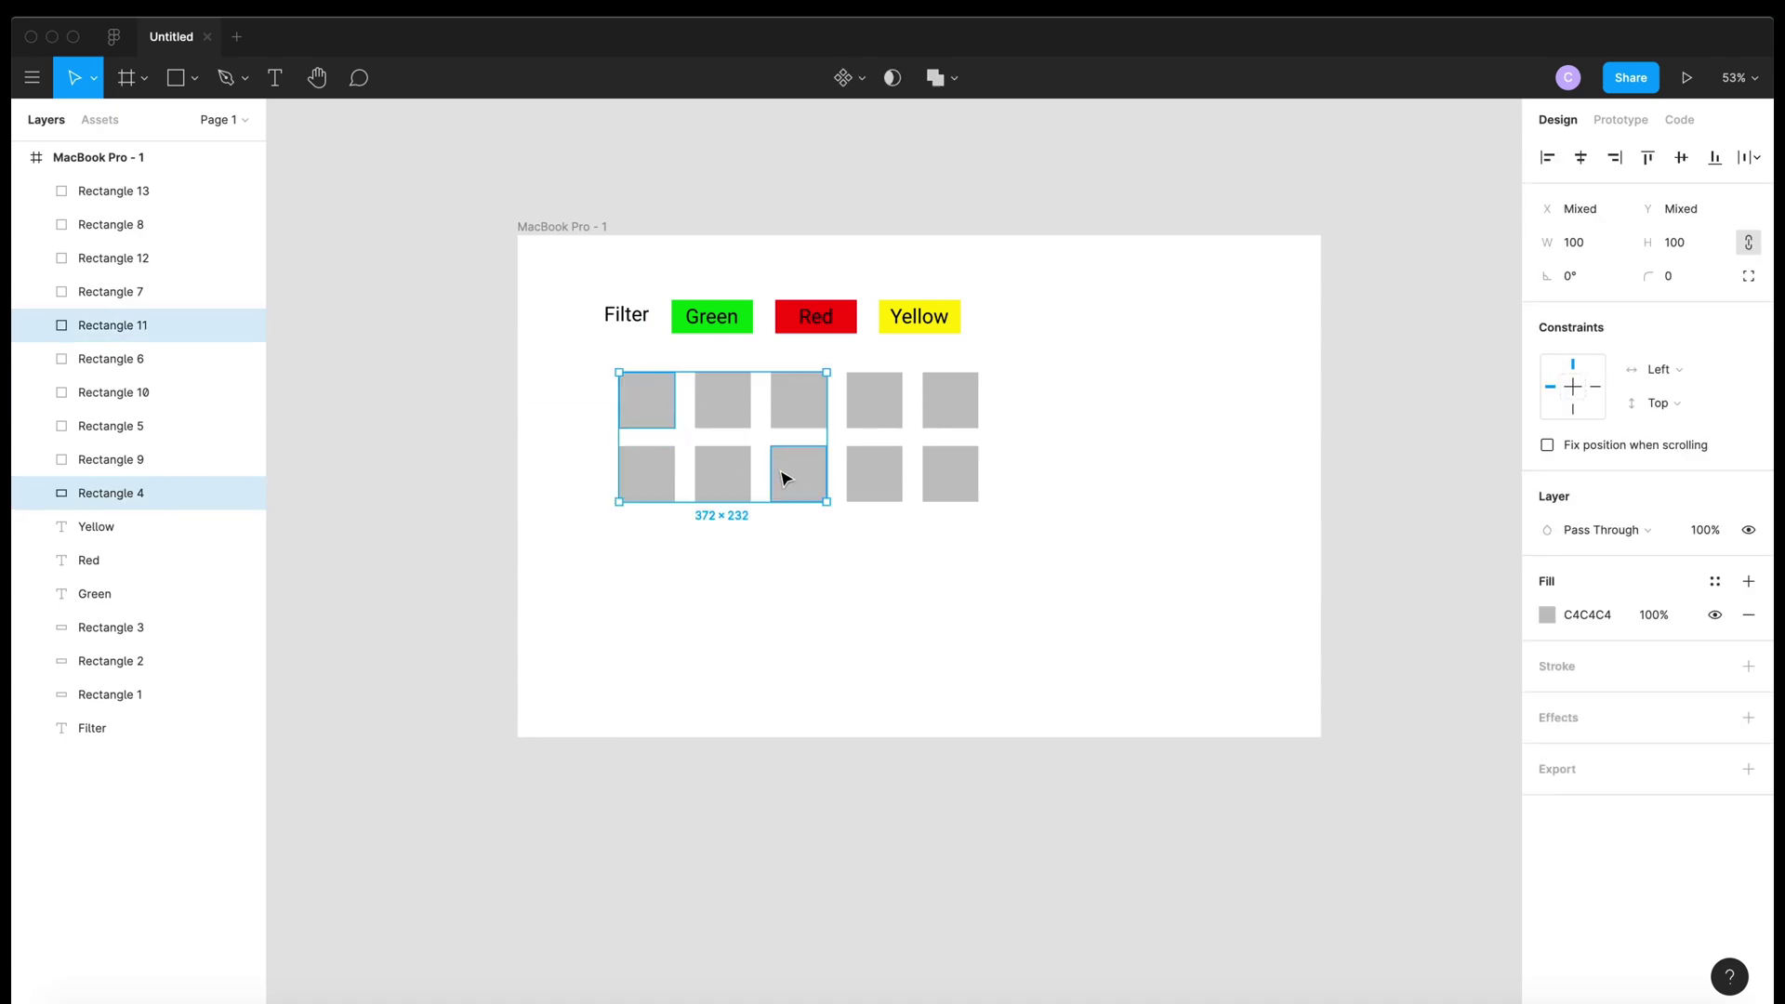
shift+click(885, 412)
click(1547, 615)
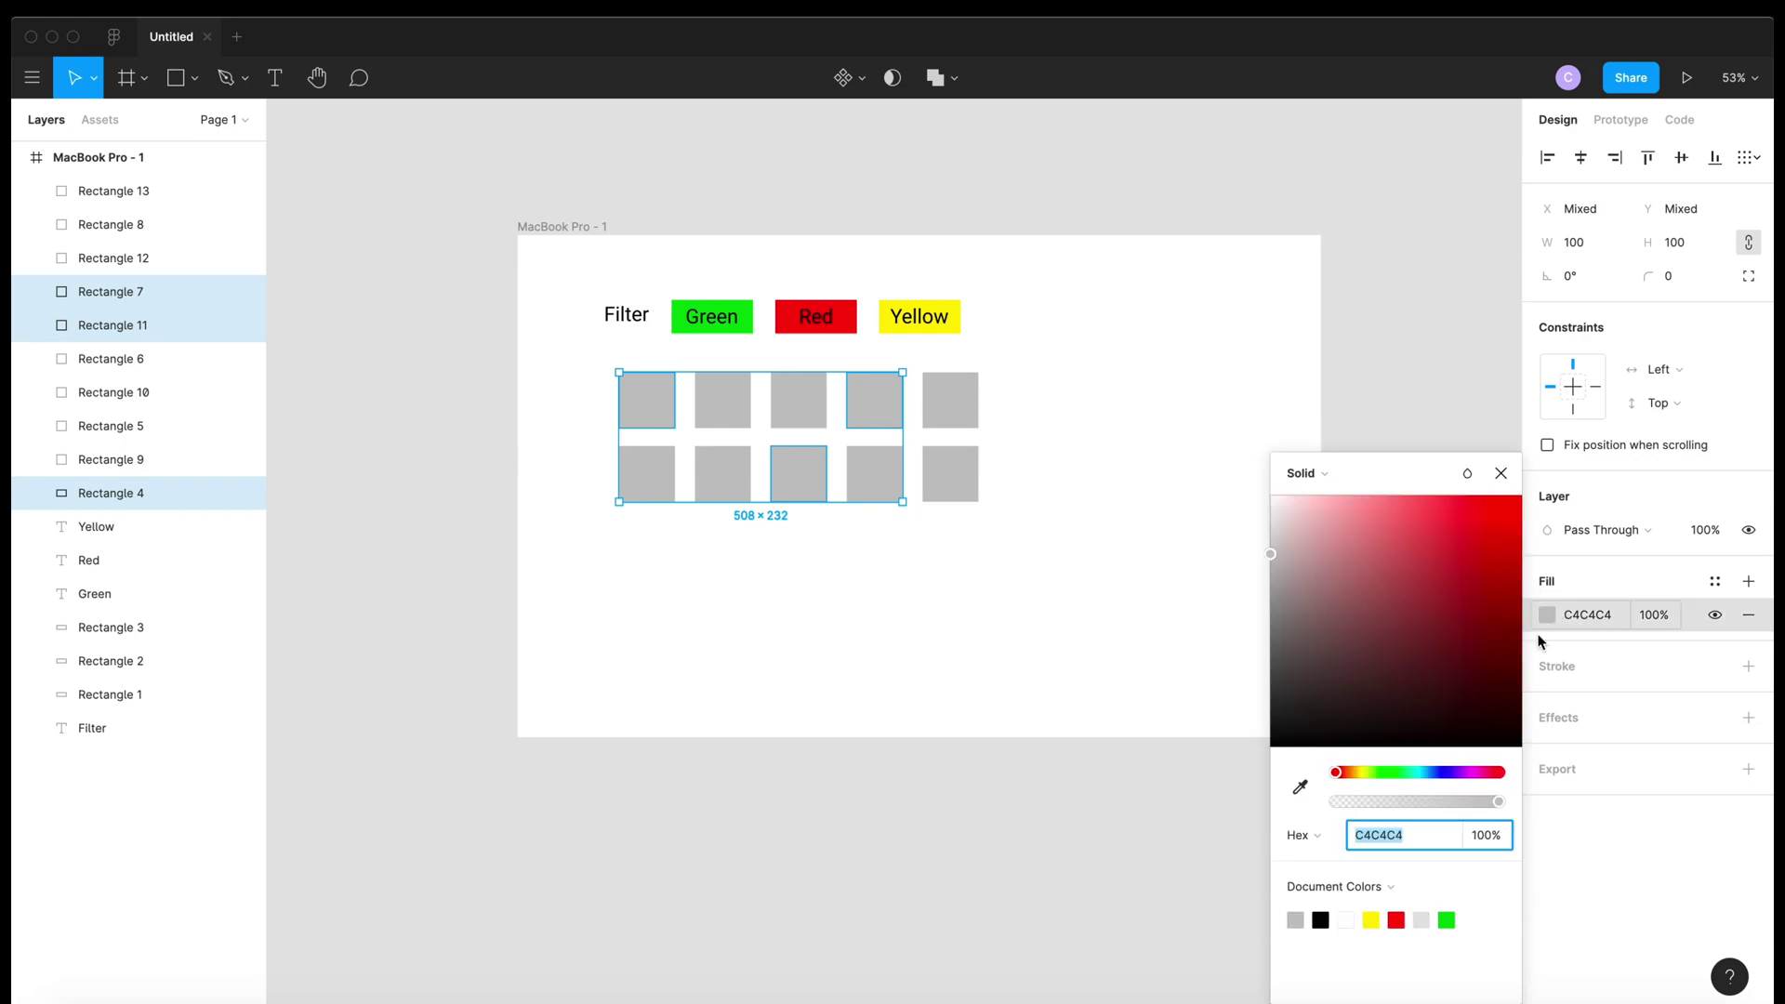
click(1448, 920)
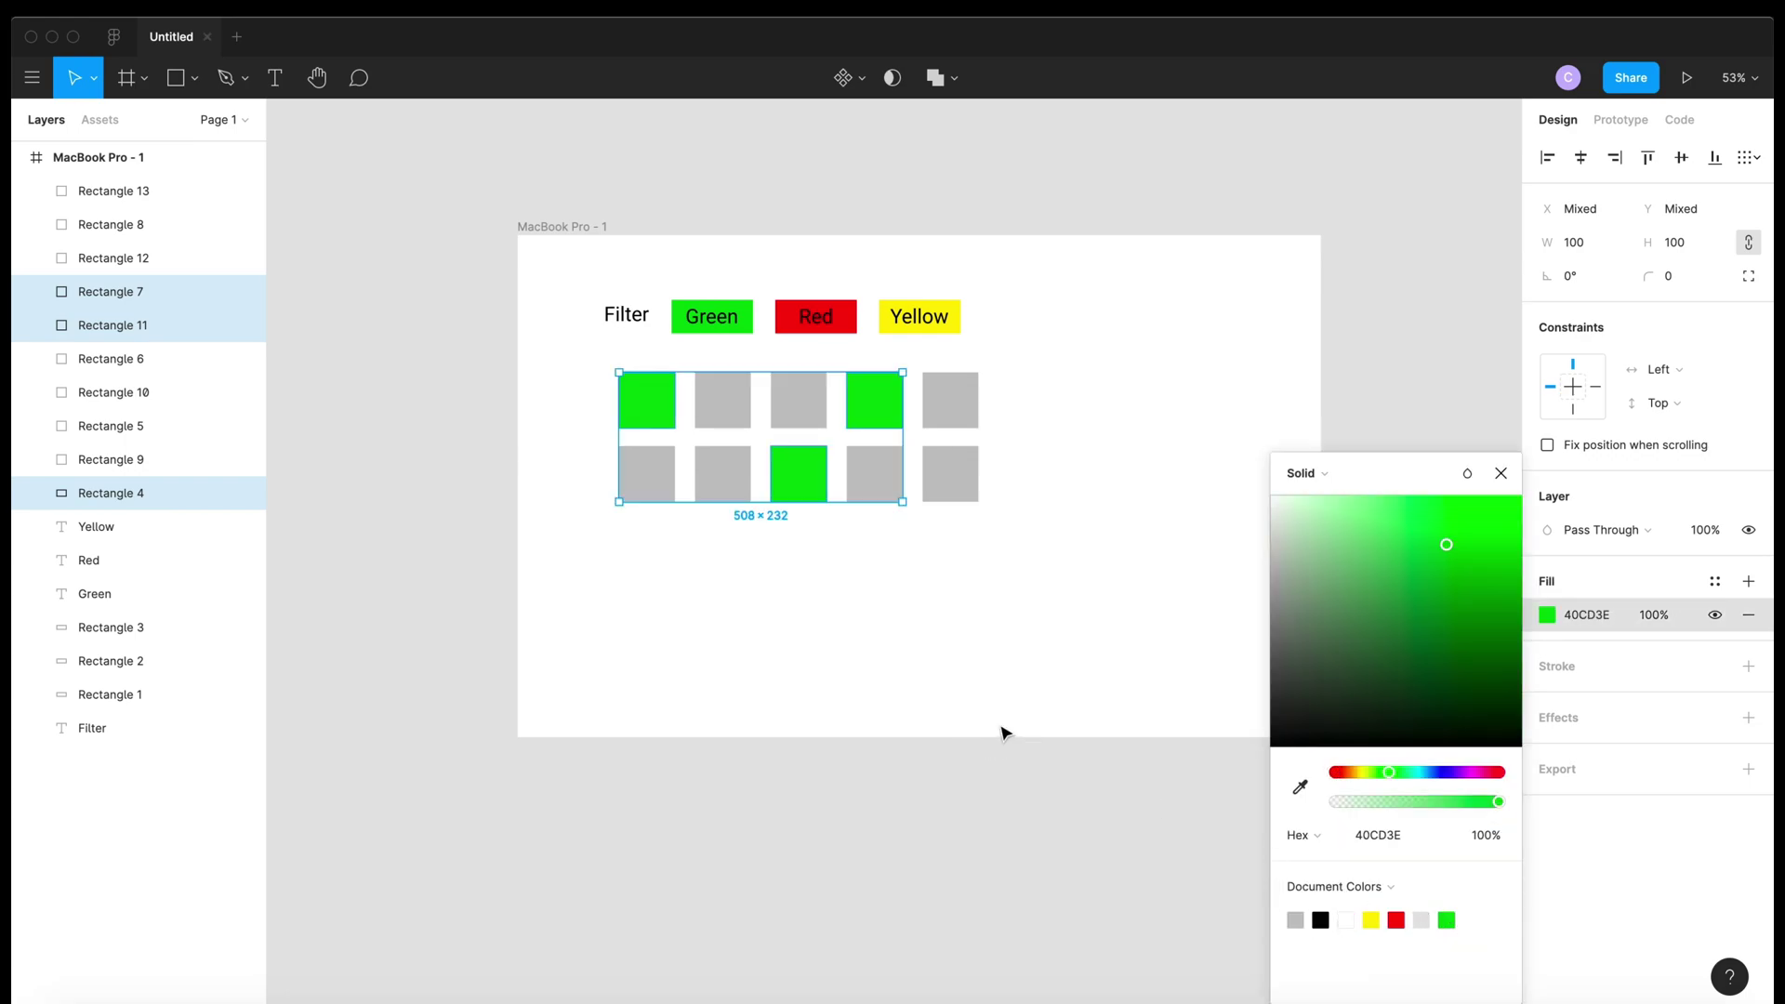
click(1002, 734)
Turn three more grey squares red
click(656, 484)
shift+click(739, 405)
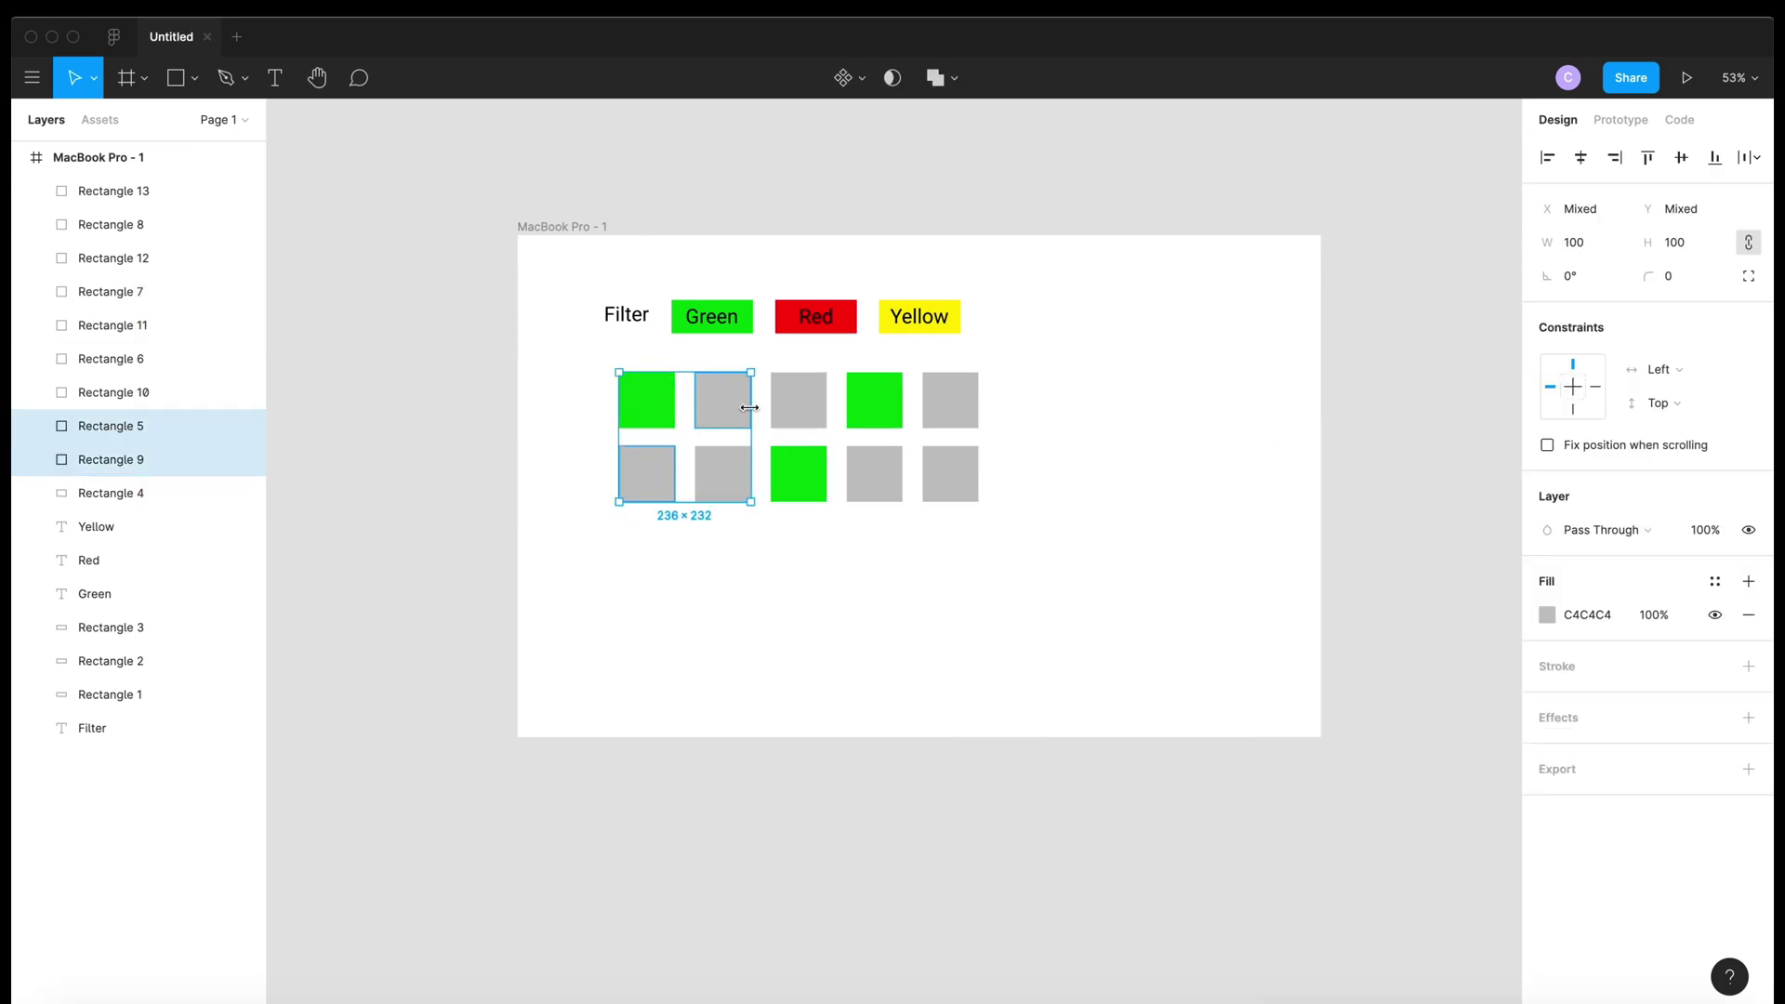
shift+click(874, 483)
click(1547, 615)
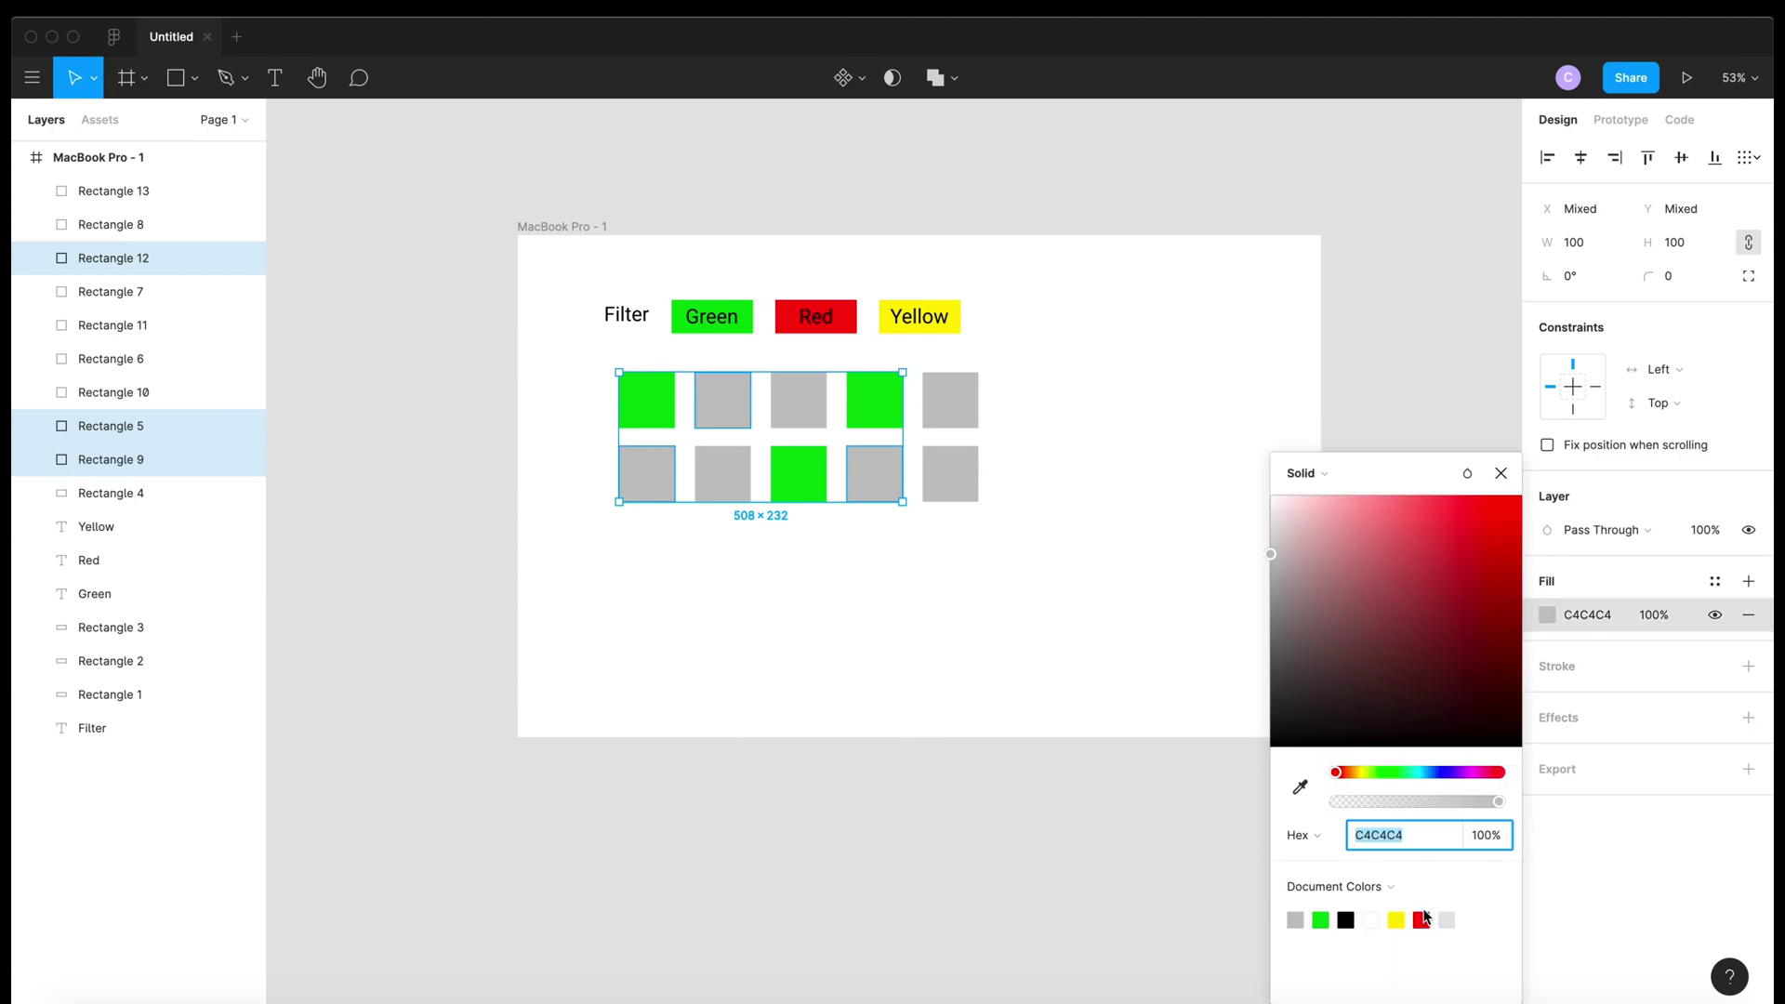
click(1422, 920)
click(1056, 638)
Turn the remaining four grey squares yellow
click(739, 478)
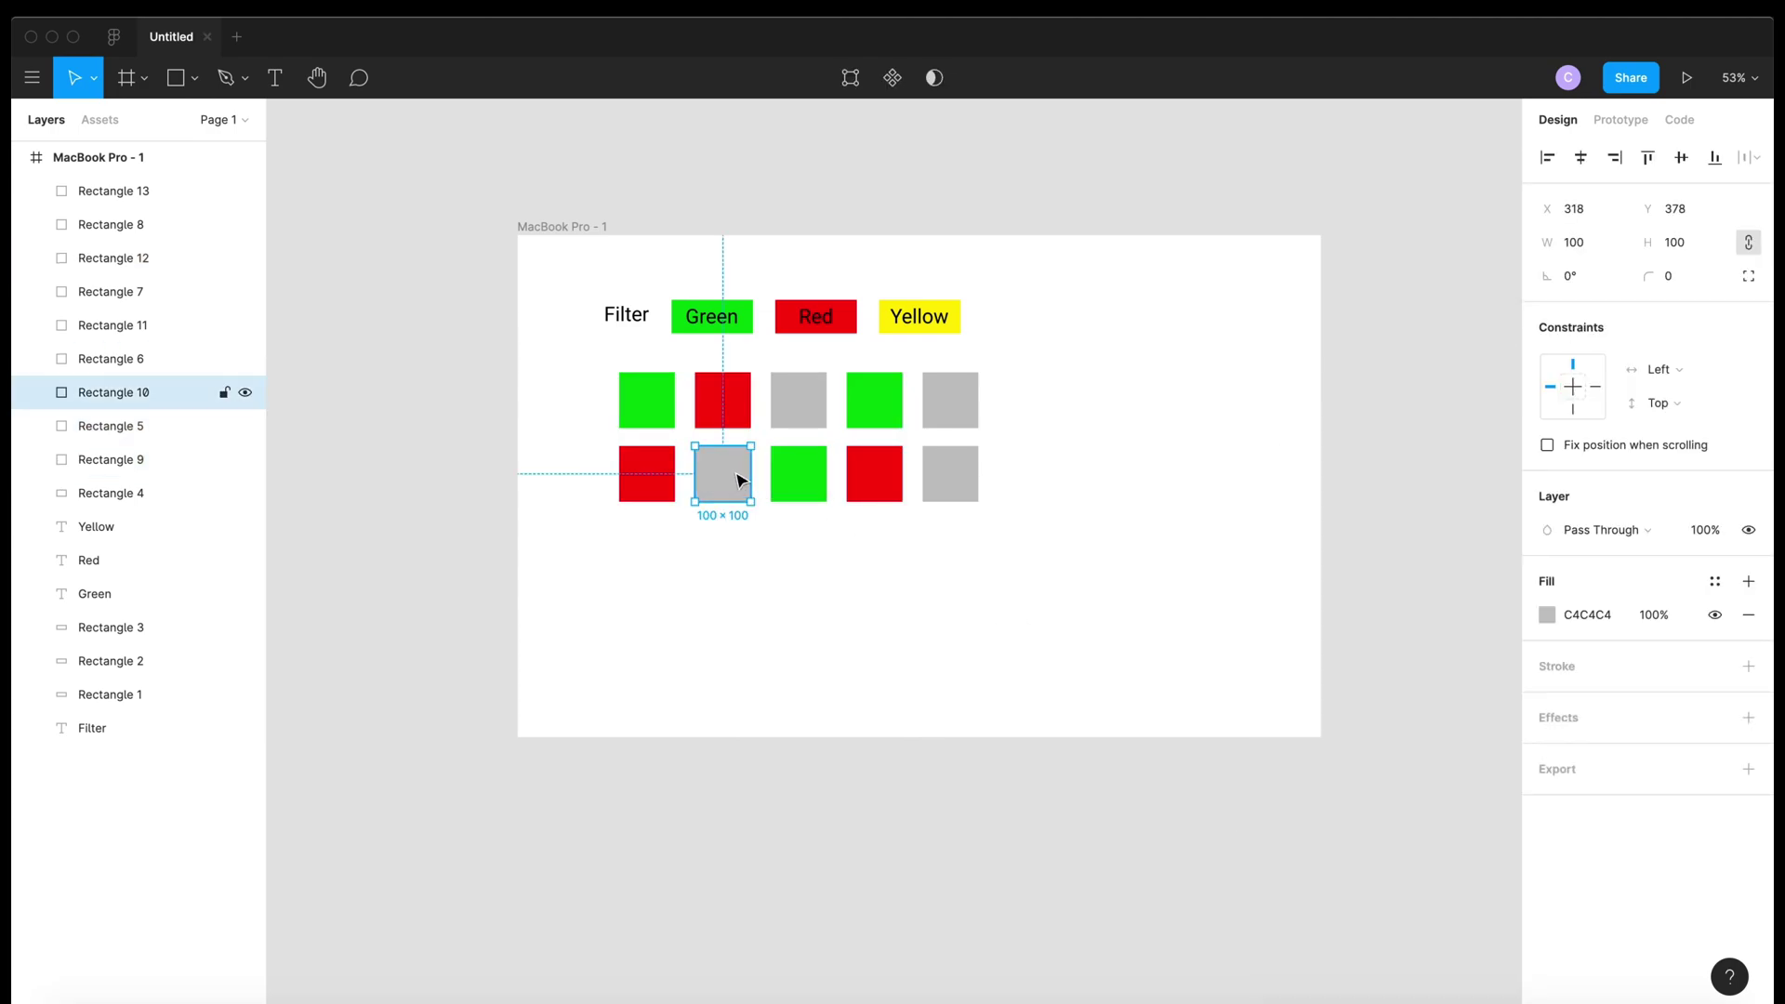
shift+click(799, 391)
shift+click(963, 488)
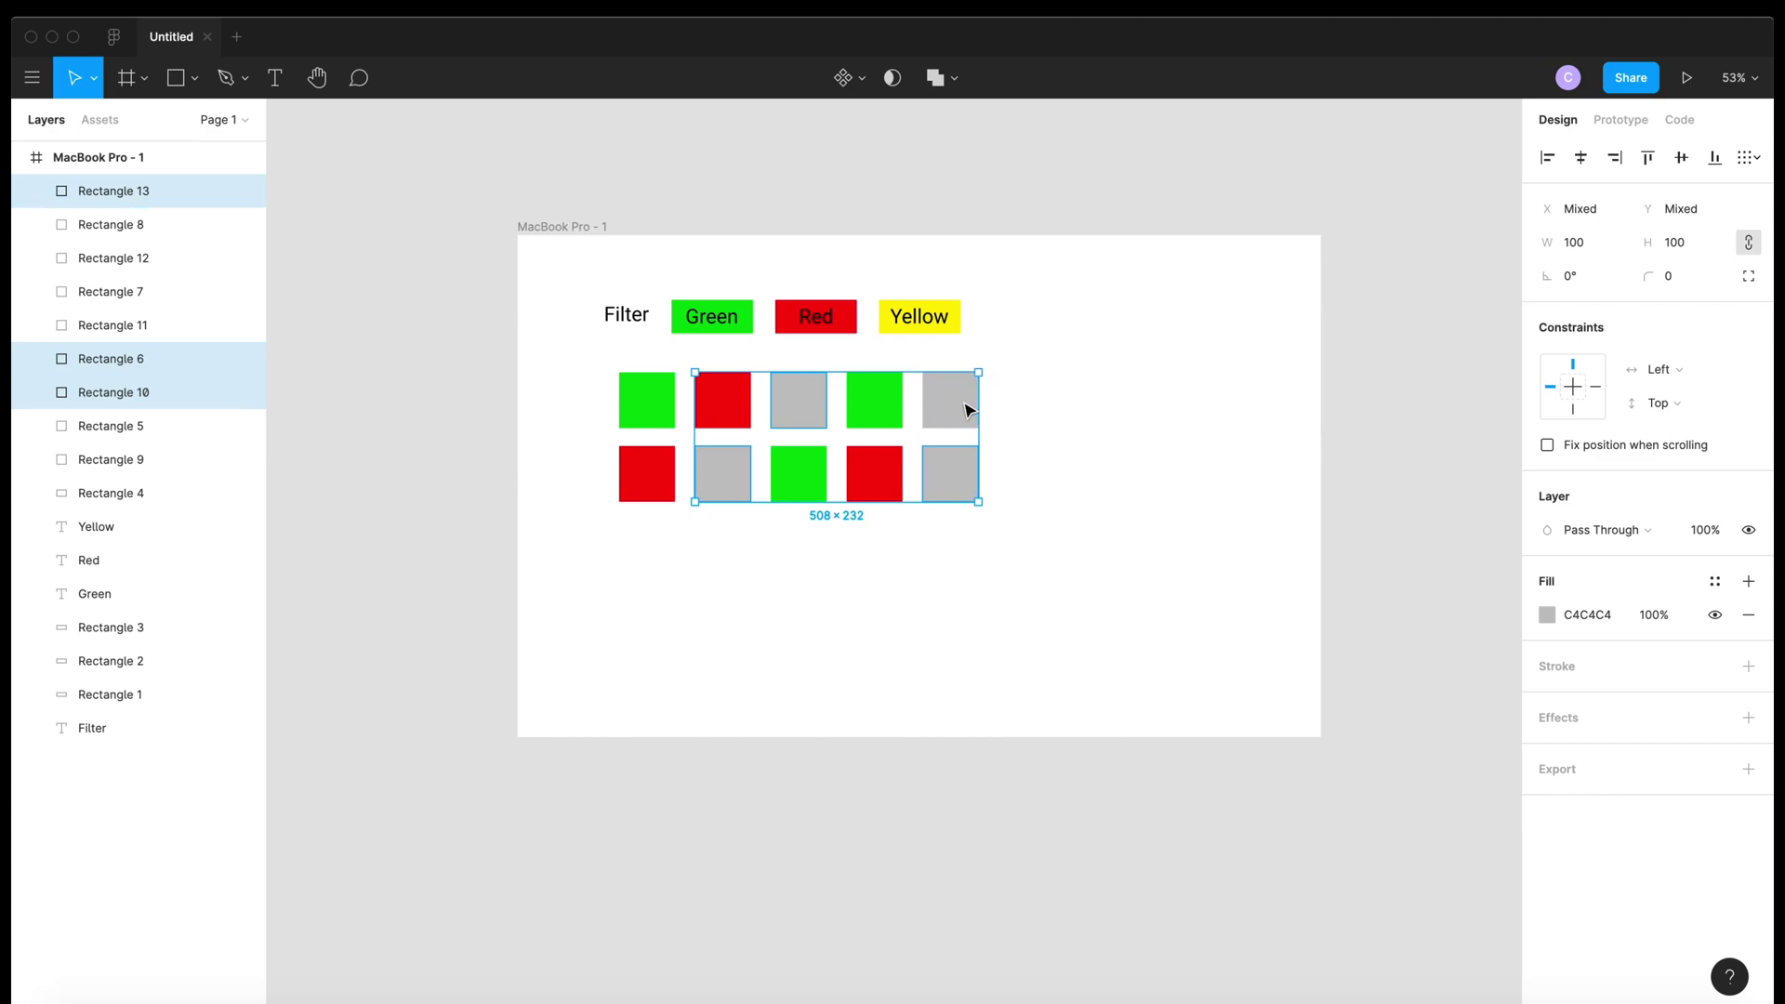
shift+click(966, 409)
click(1547, 615)
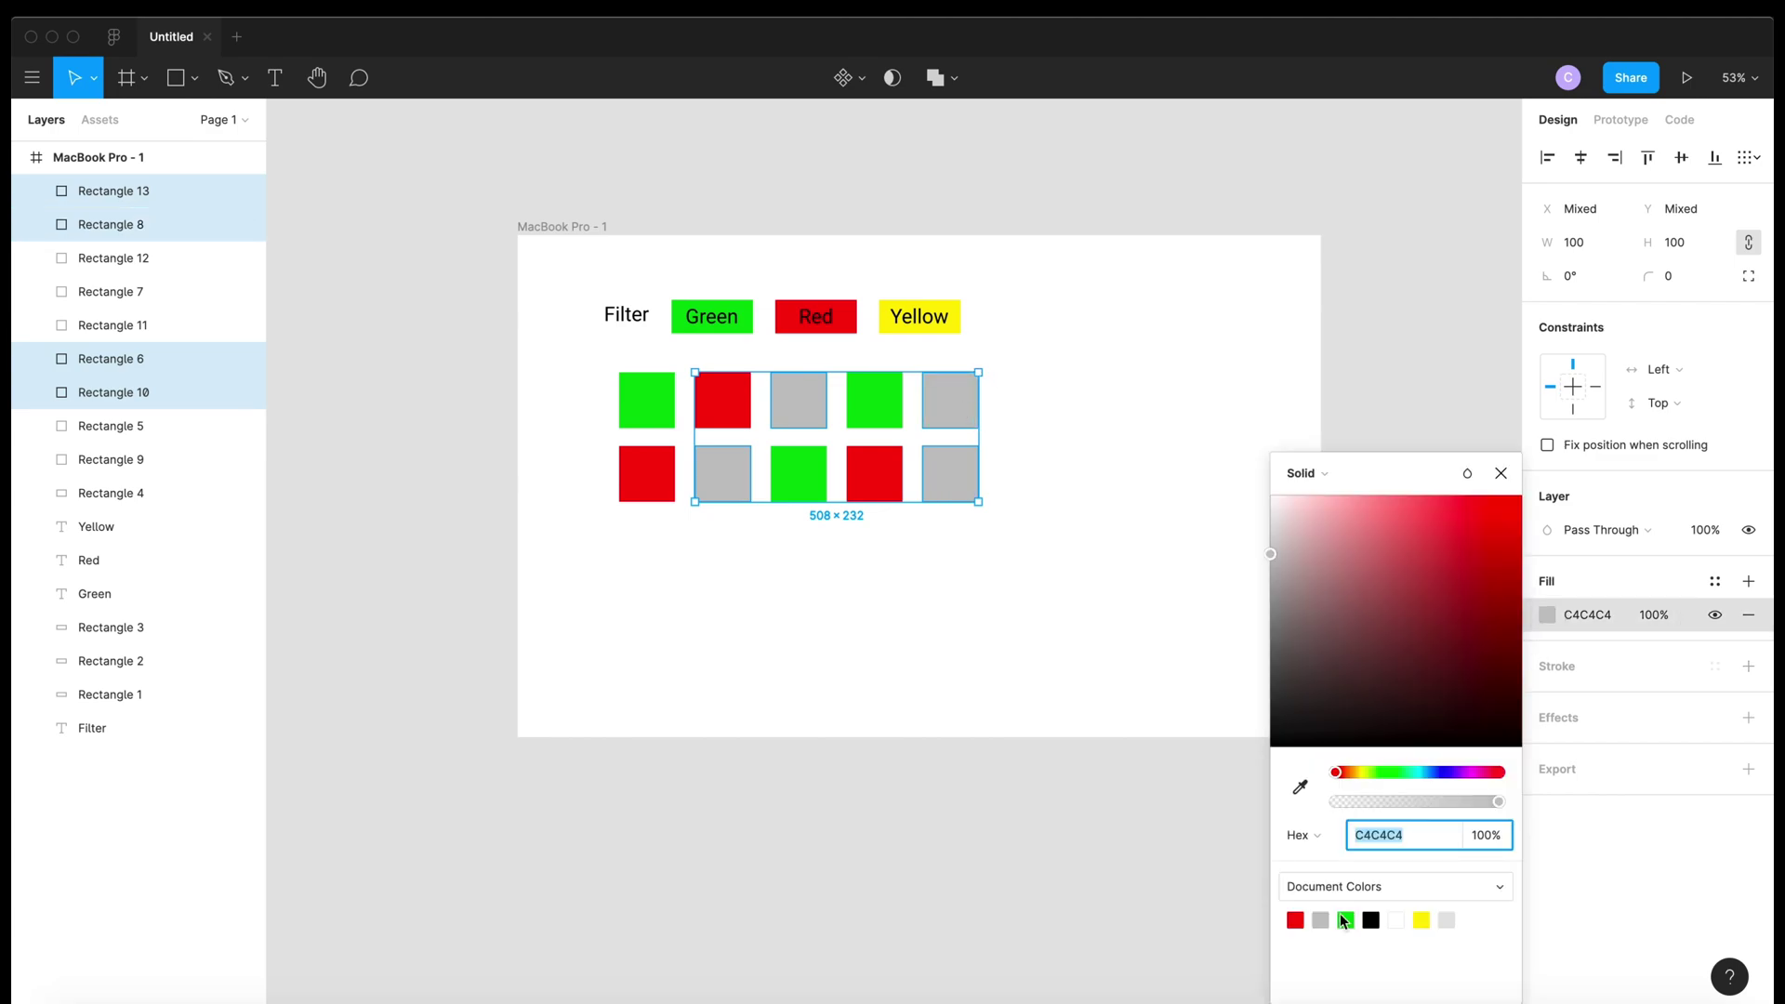
click(1421, 920)
click(1088, 738)
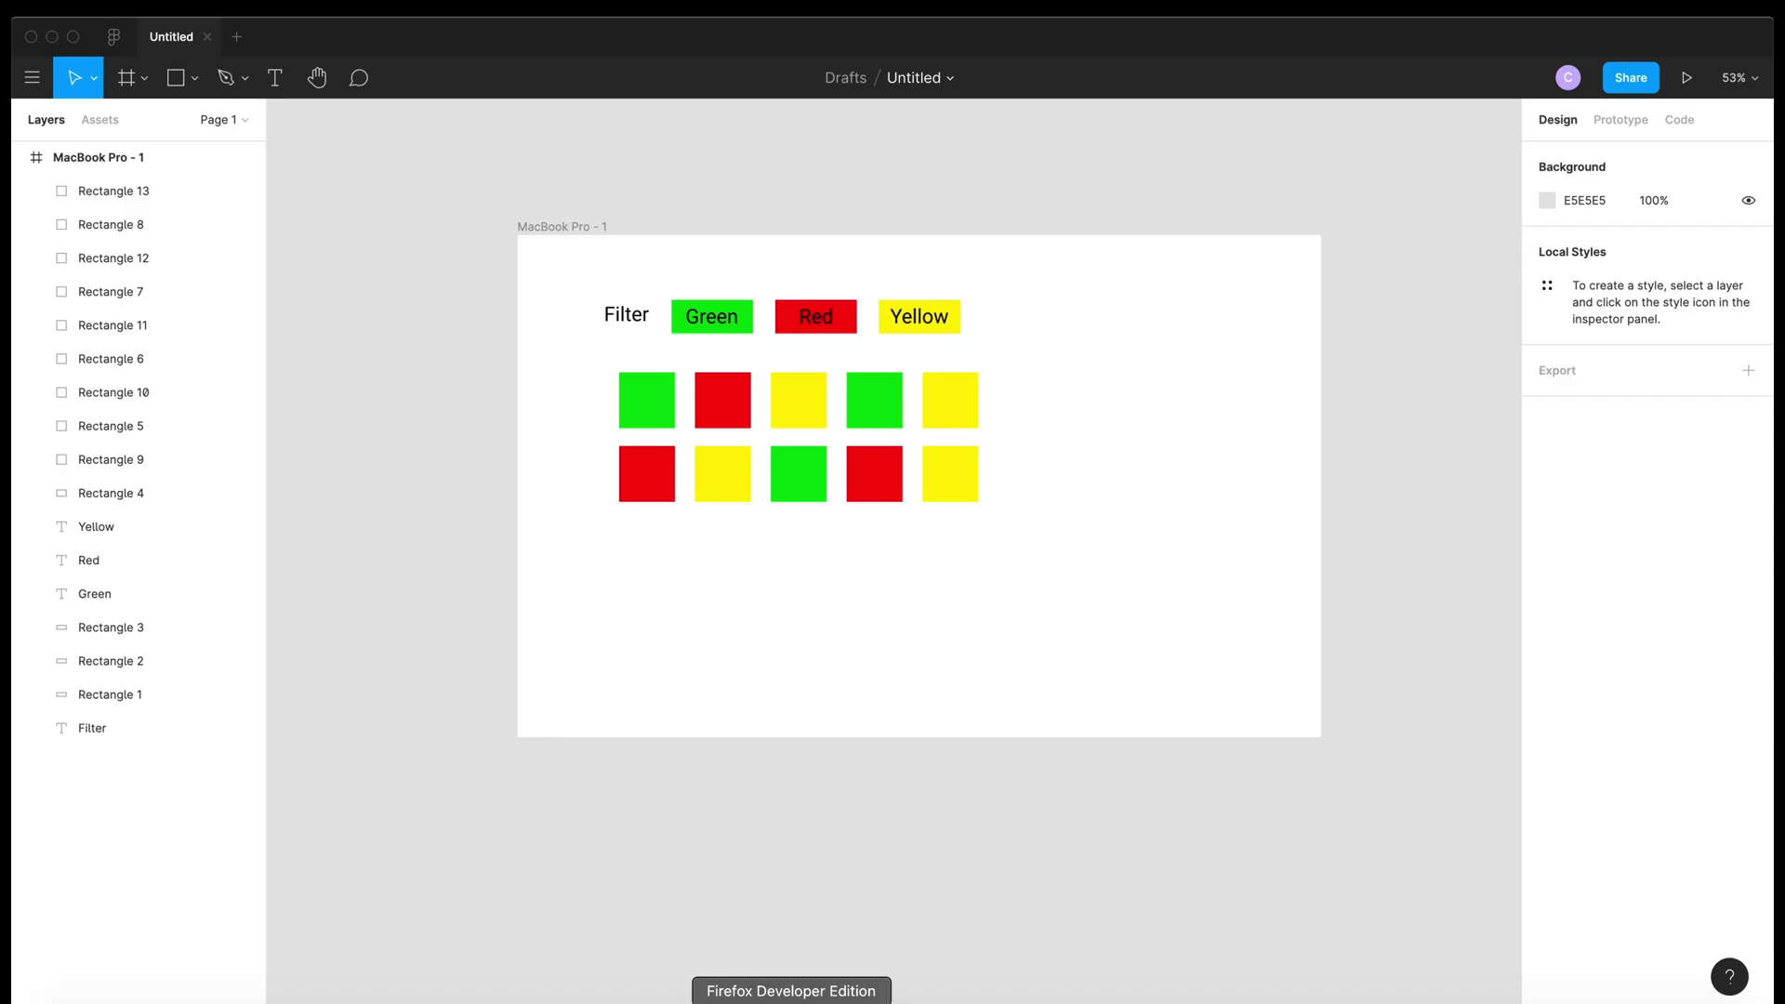
In Firefox's Isotope demo, apply the metal, transition, -ium and metal filters, then show all
click(791, 998)
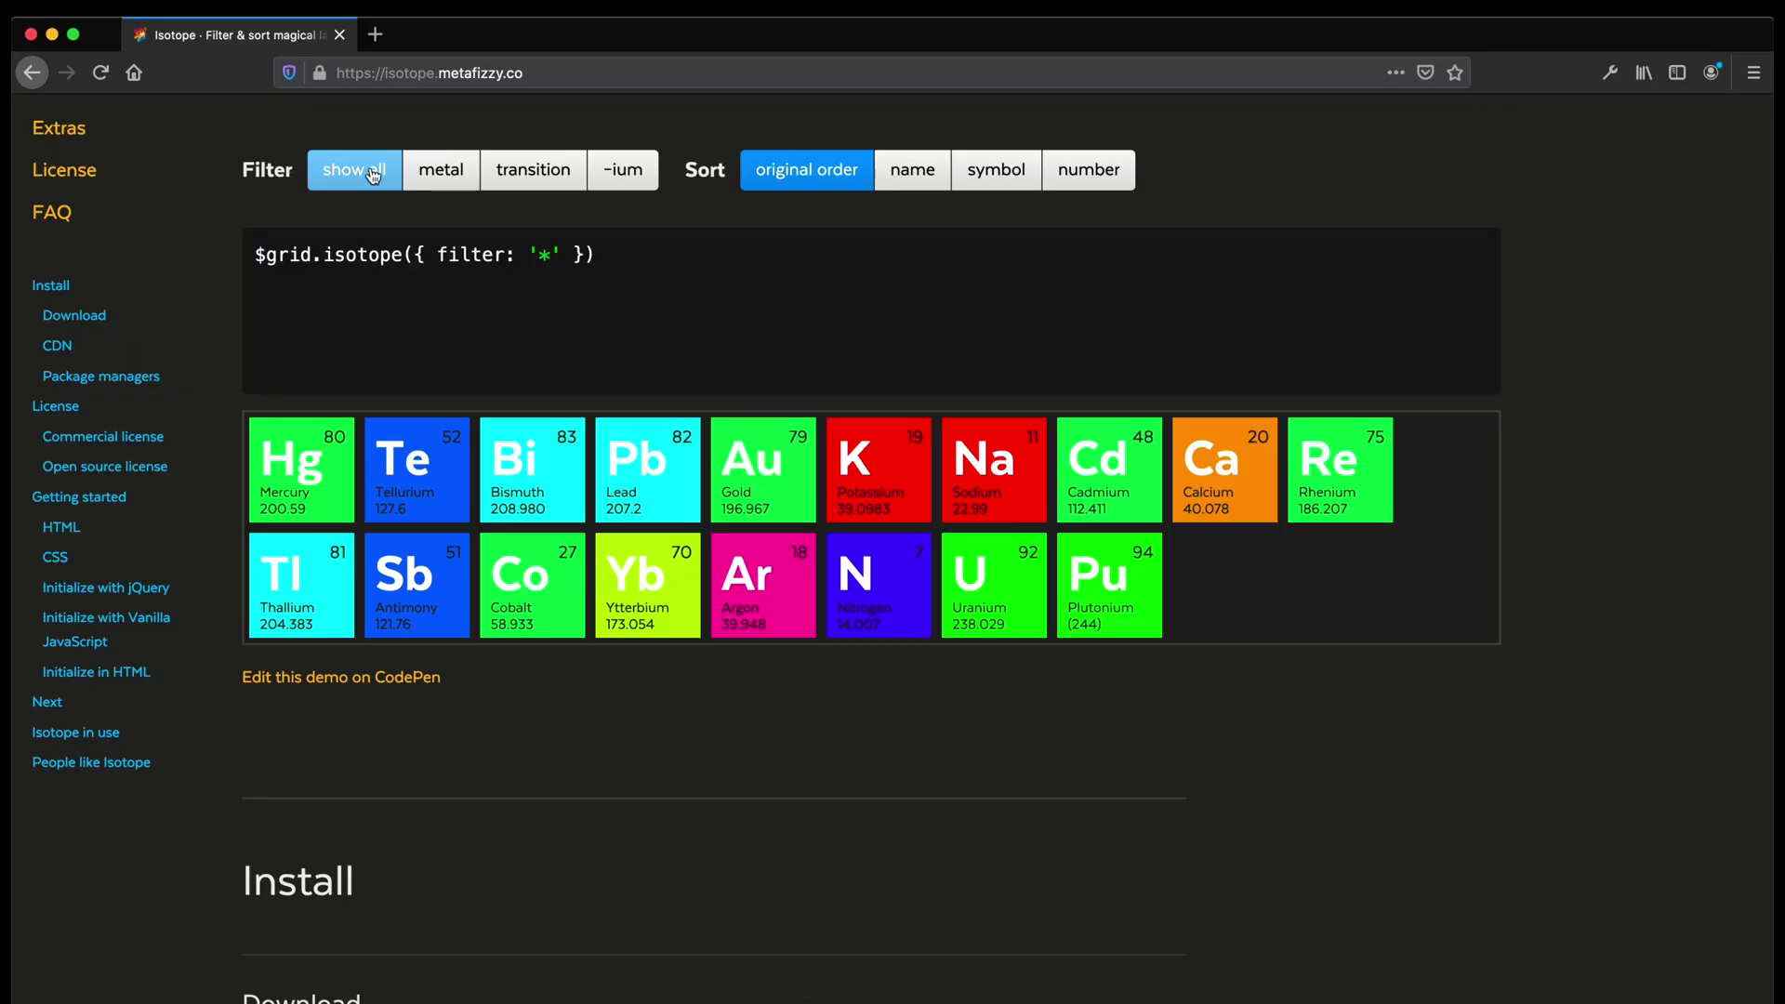
click(477, 181)
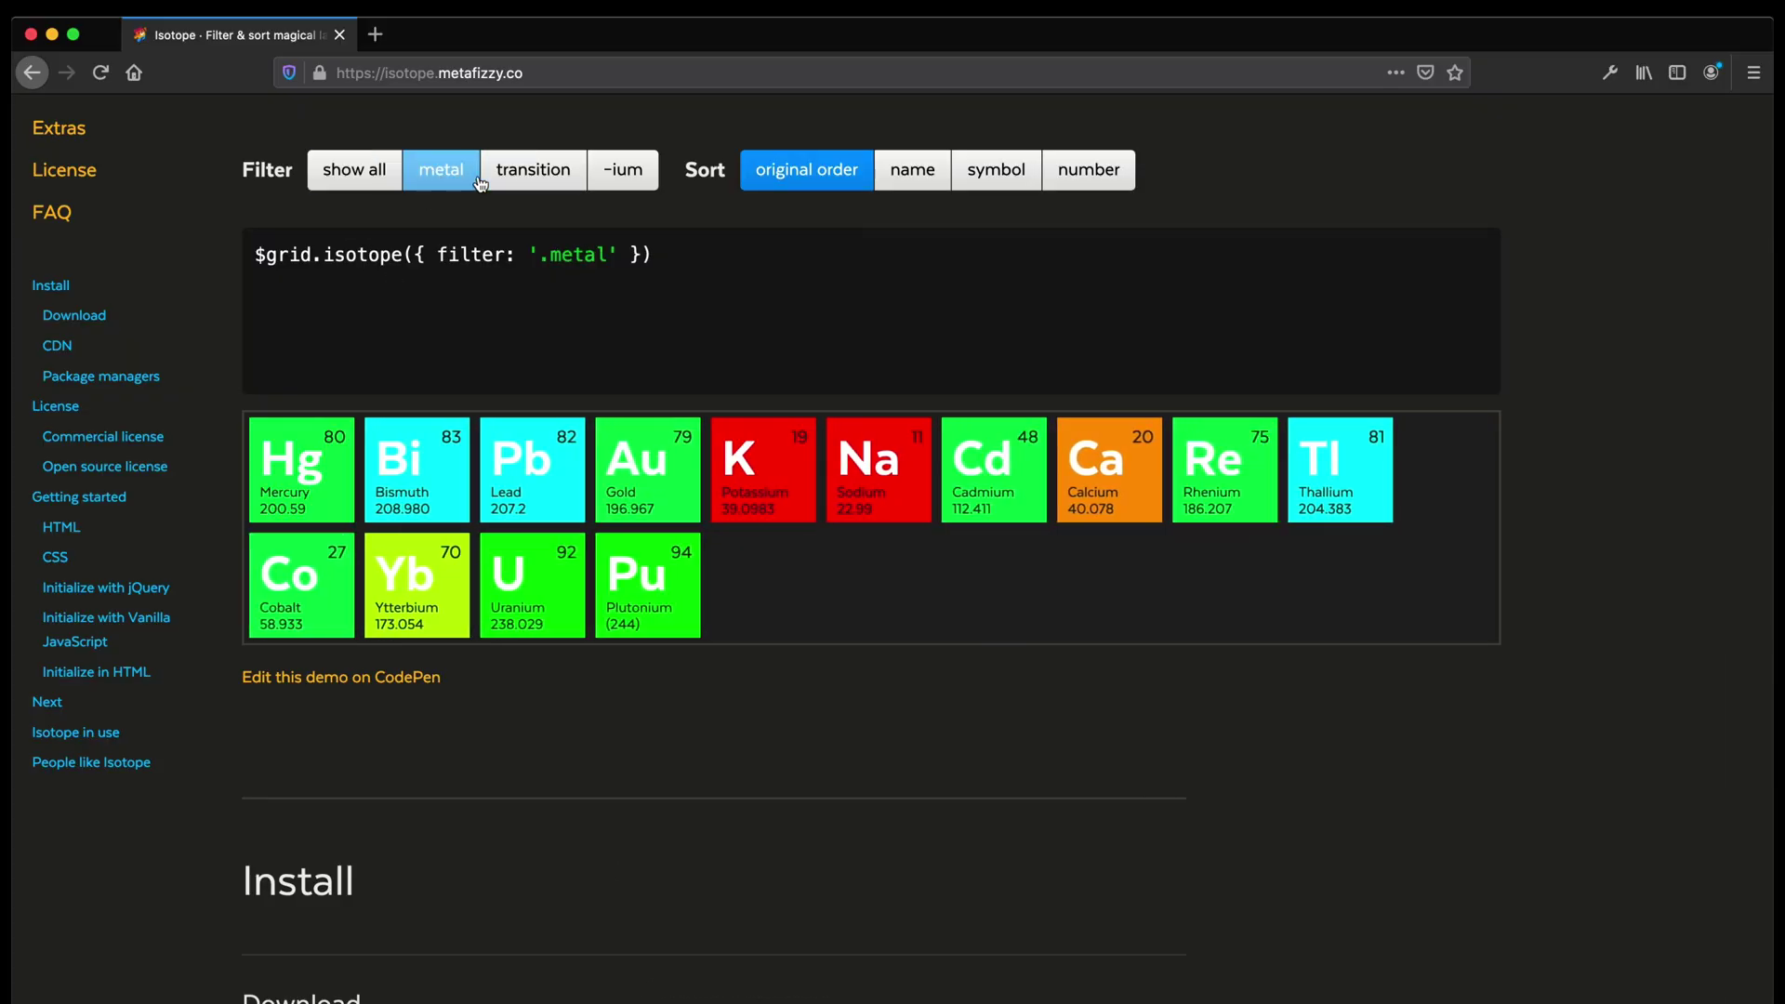
click(532, 171)
click(623, 171)
click(430, 170)
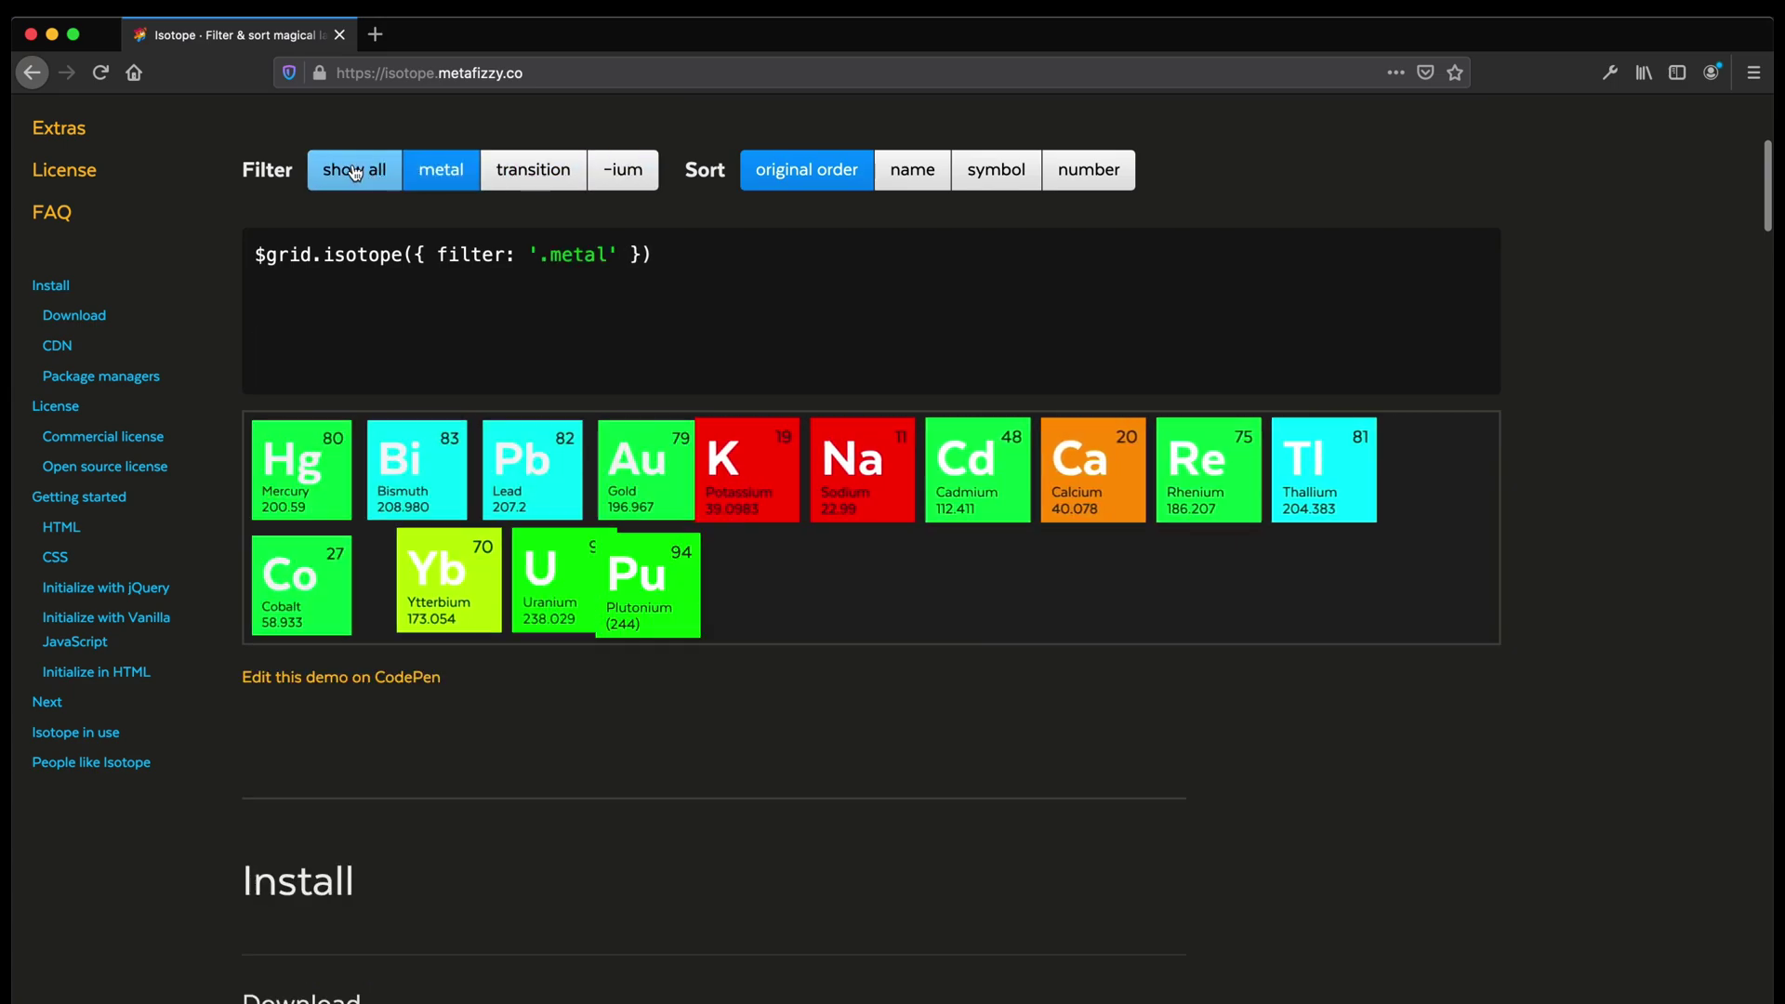
click(354, 172)
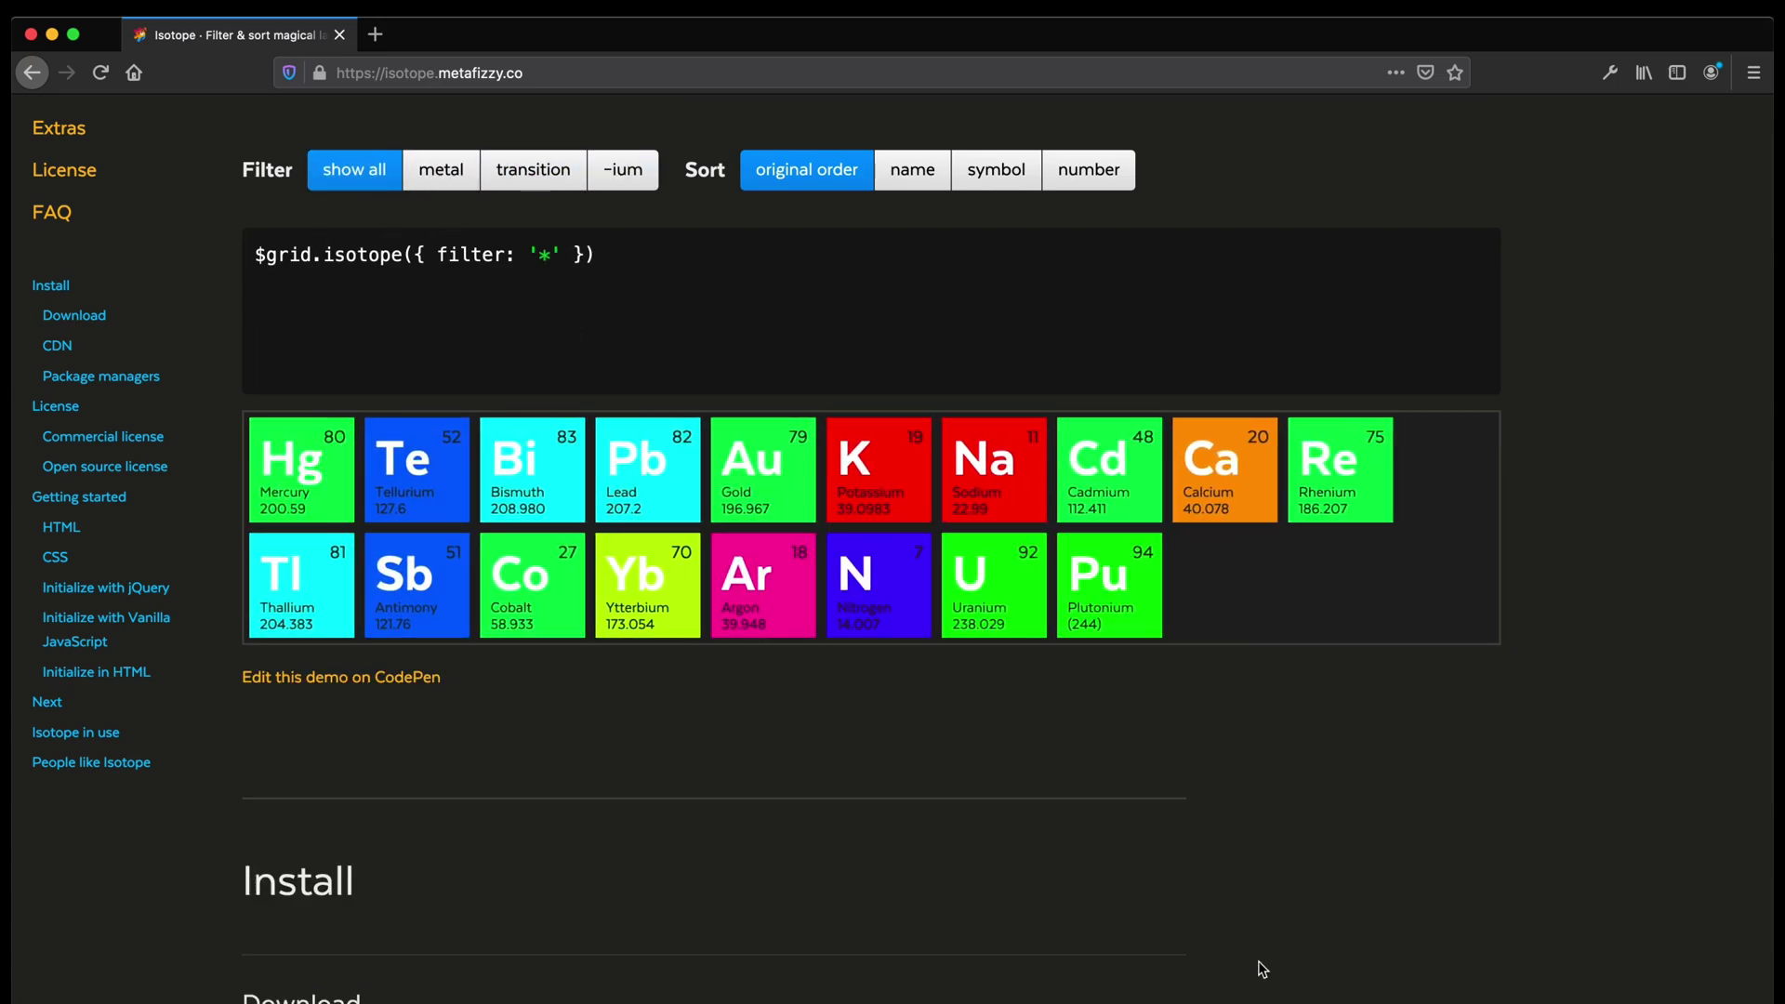
Shift the Filter label left and place a copy of the green rectangle beside it
click(1314, 995)
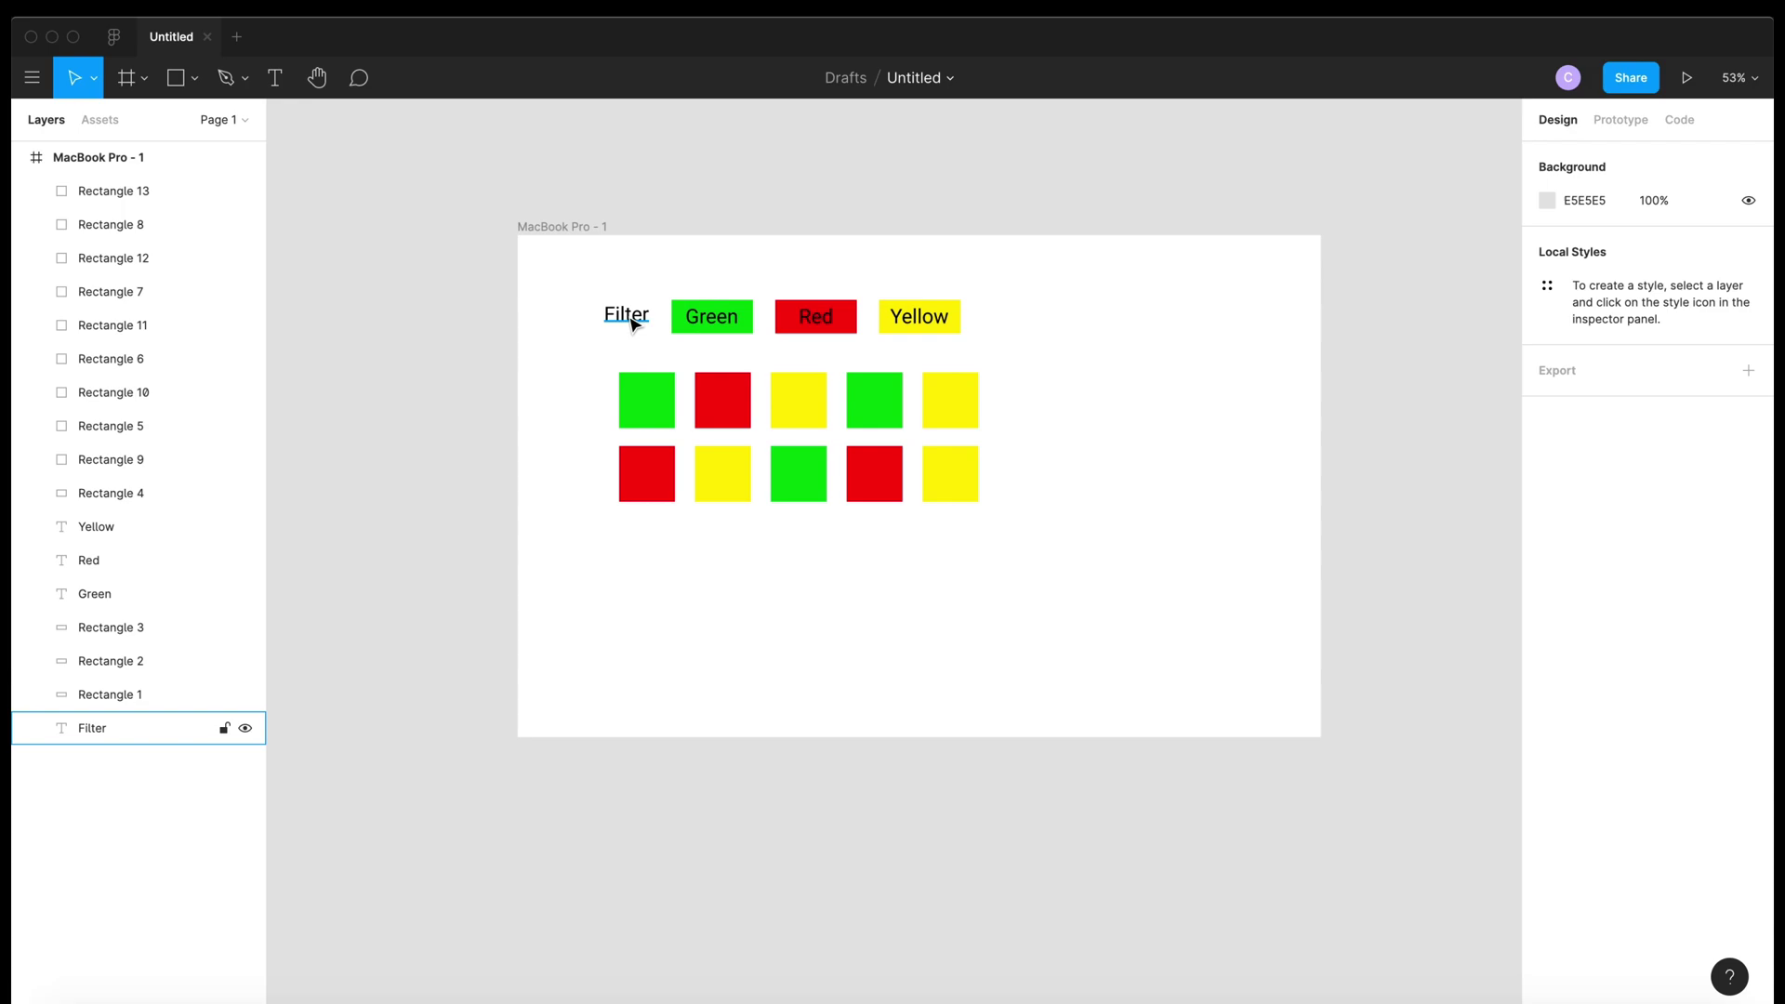
drag(632, 323, 565, 327)
click(671, 322)
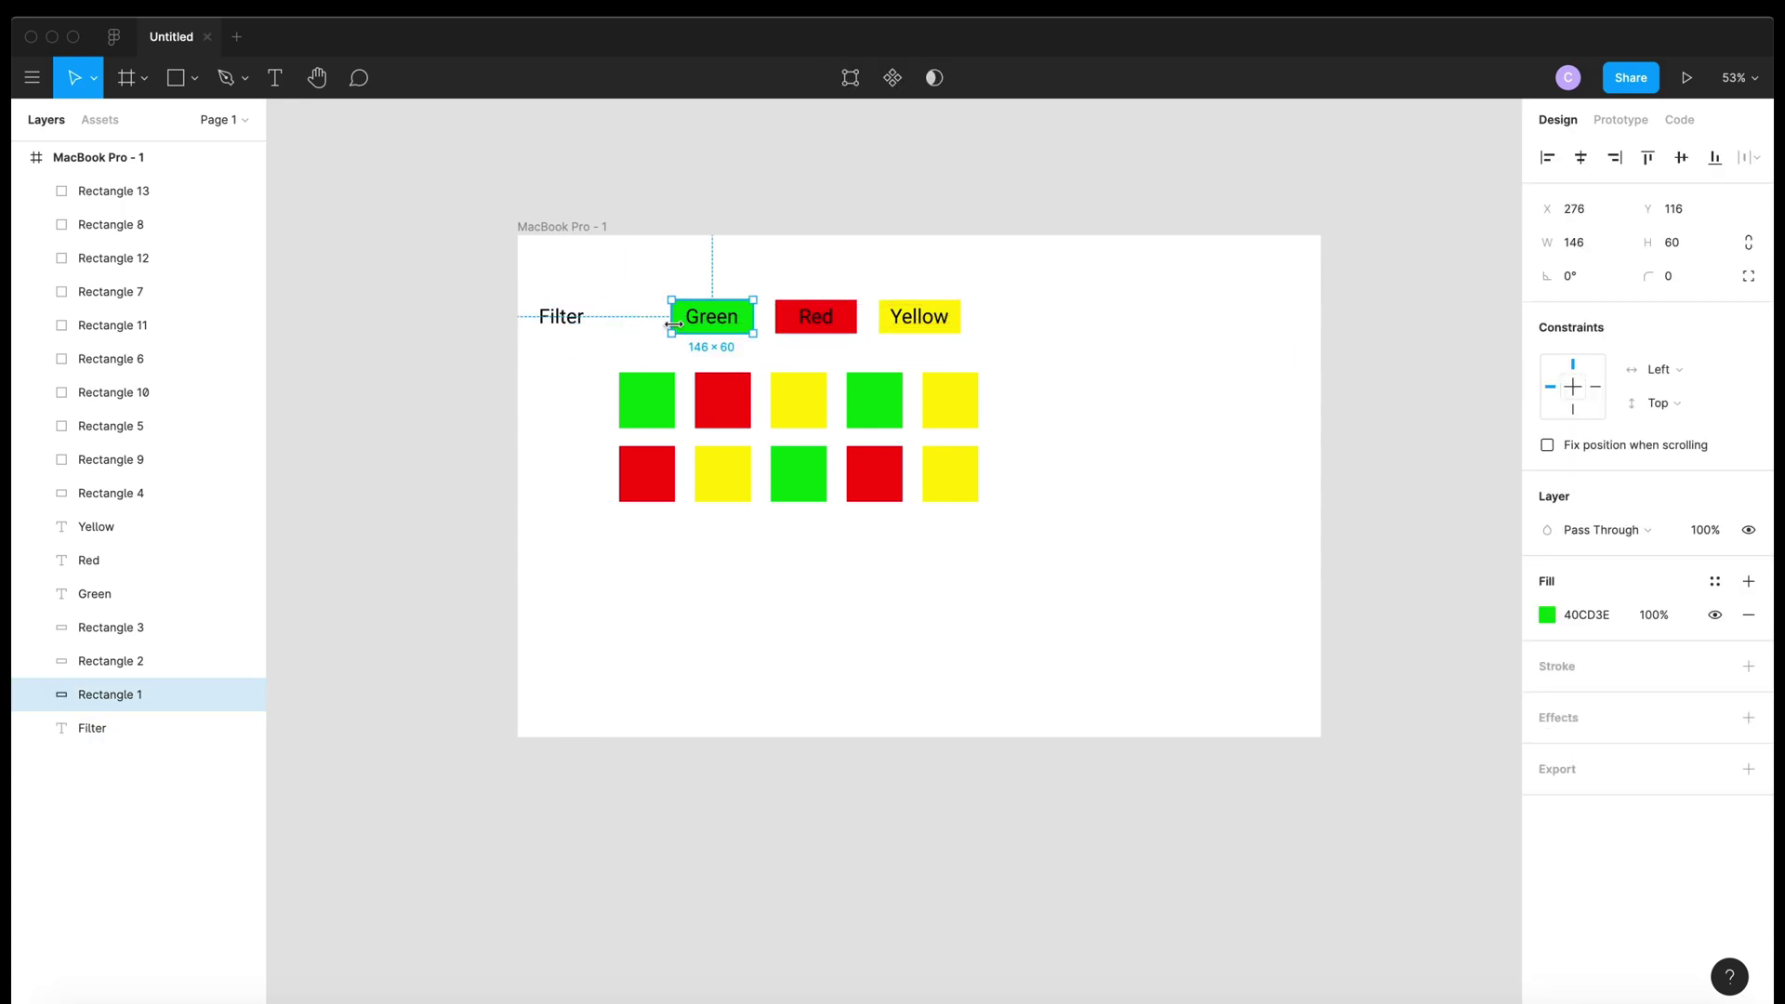
key(super+d)
click(682, 323)
key(shift+Left)
key(shift+Left)
key(shift+Left)
key(shift+Left)
key(shift+Left)
key(shift+Left)
key(shift+Left)
key(shift+Left)
key(shift+Left)
key(shift+Left)
key(shift+Left)
key(shift+Left)
key(shift+Left)
key(shift+Left)
key(shift+Left)
key(shift+Left)
key(shift+Left)
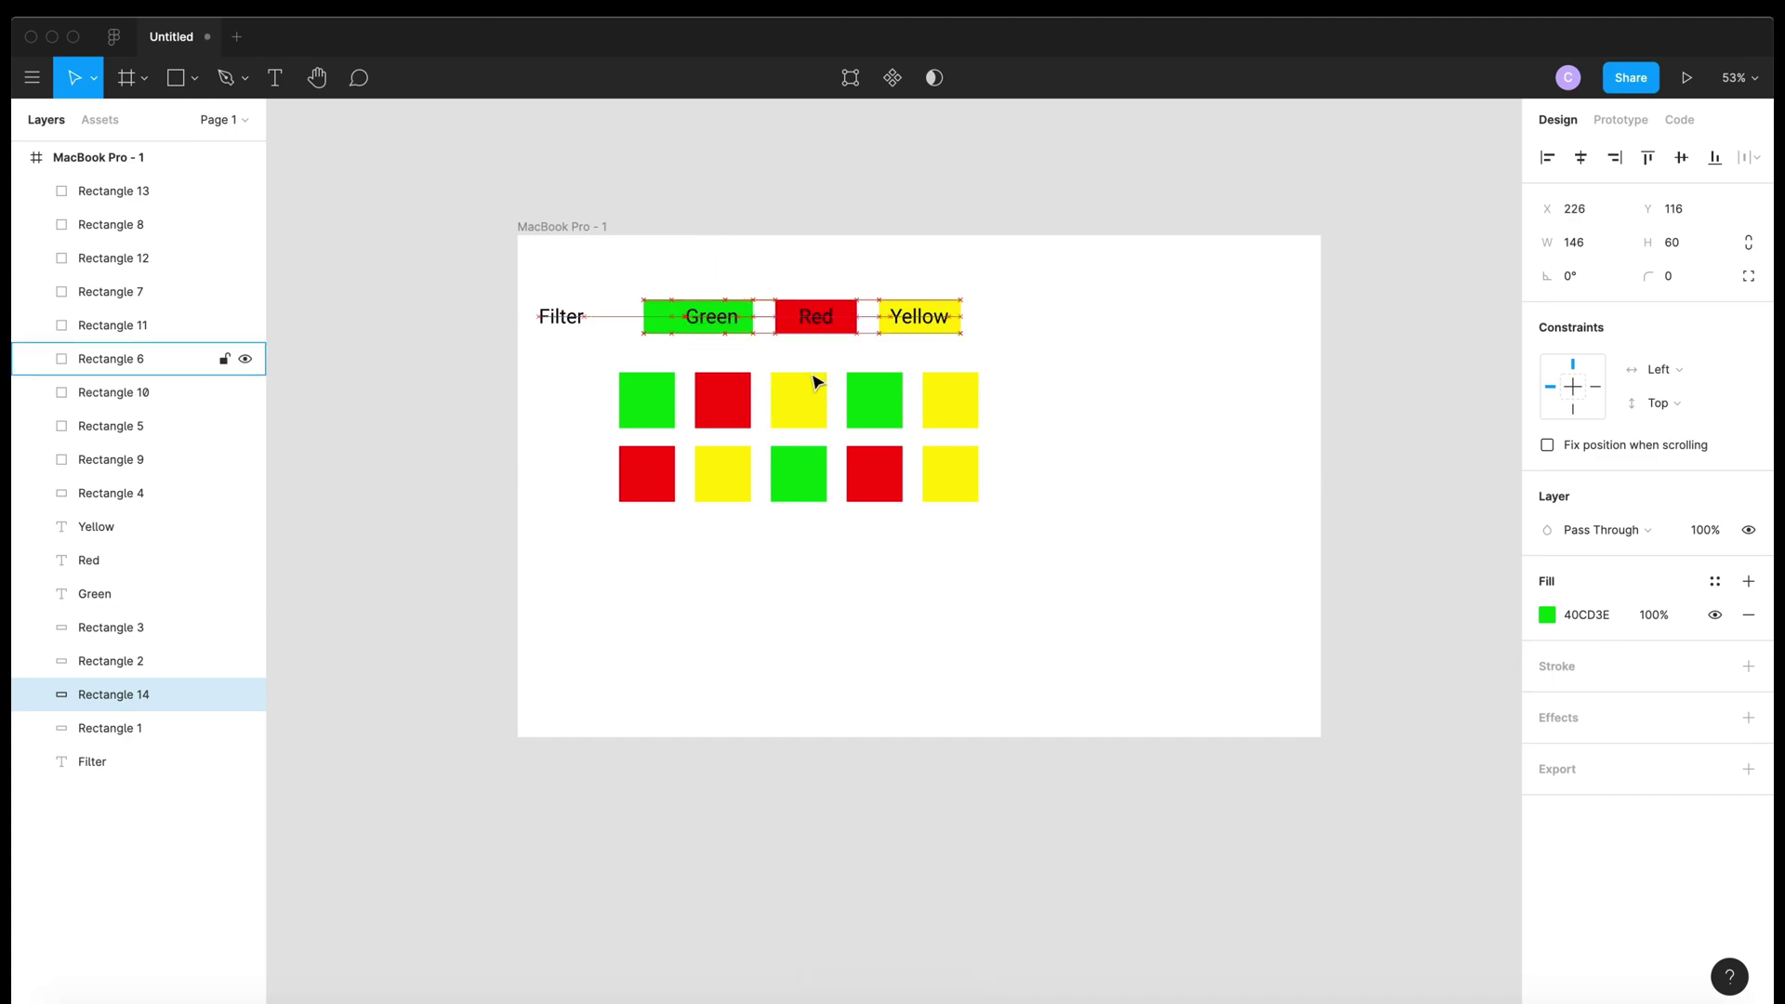
key(shift+Left)
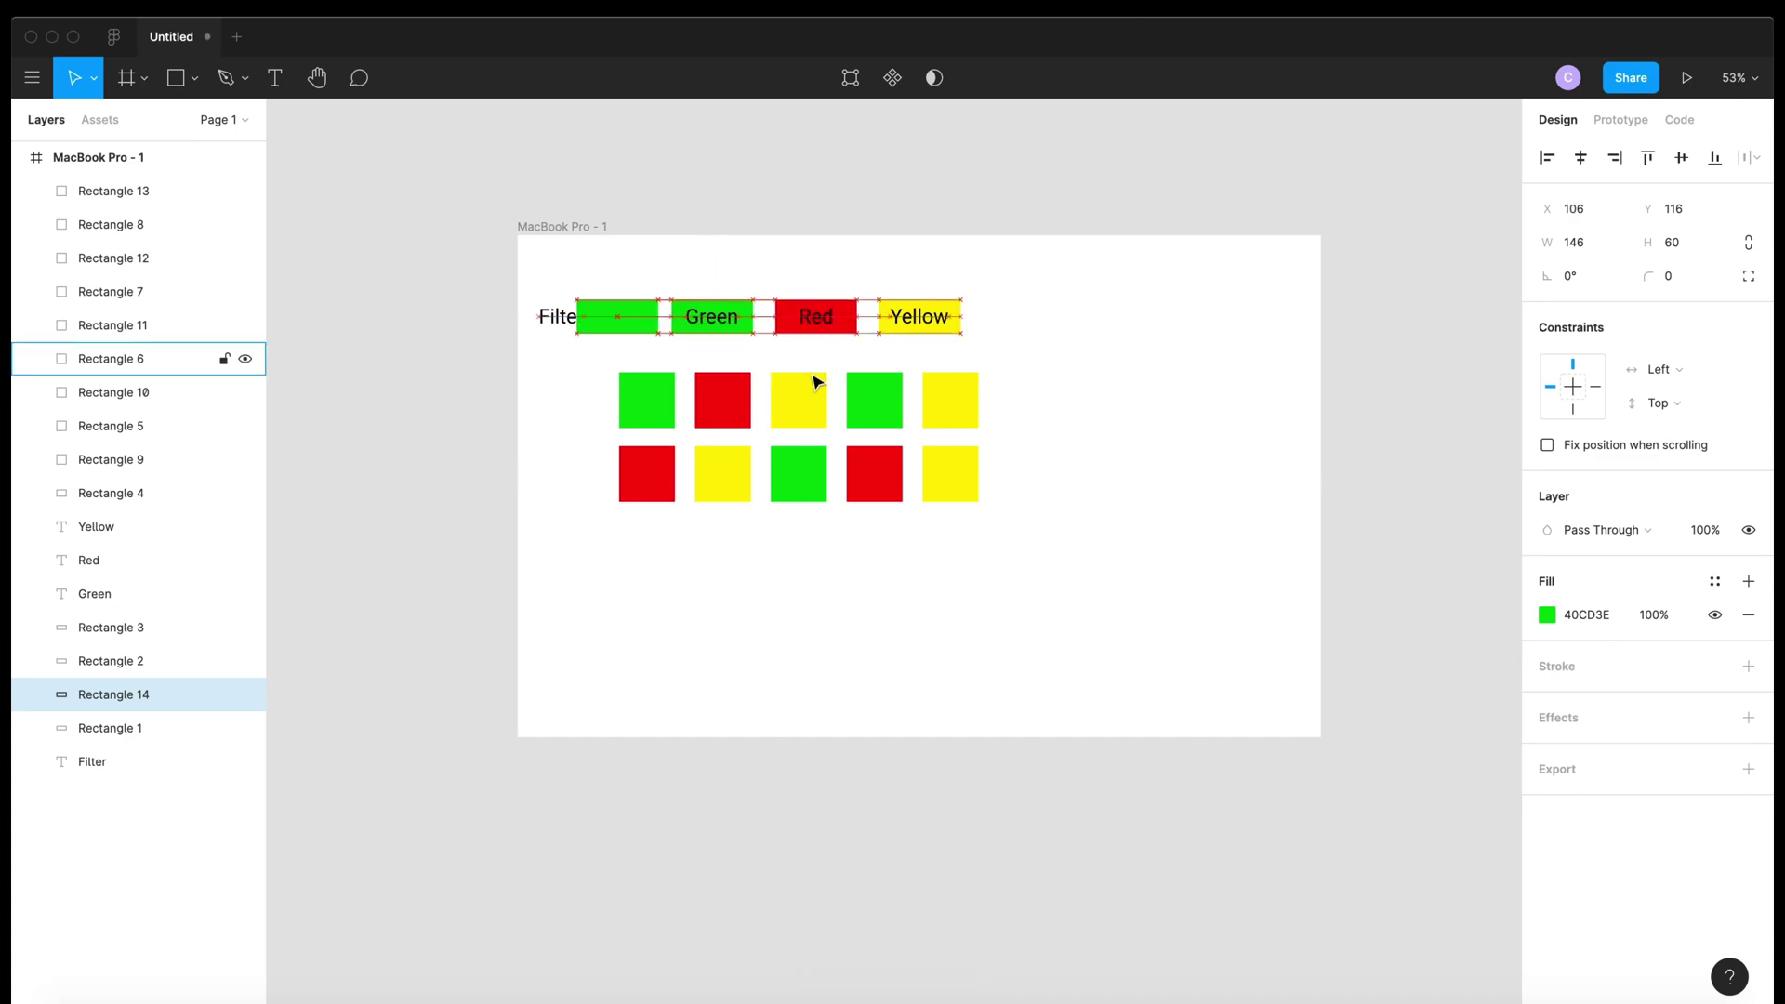
Copy the Filter text onto the new rectangle, bring it to the front, and relabel it 'All'
click(555, 320)
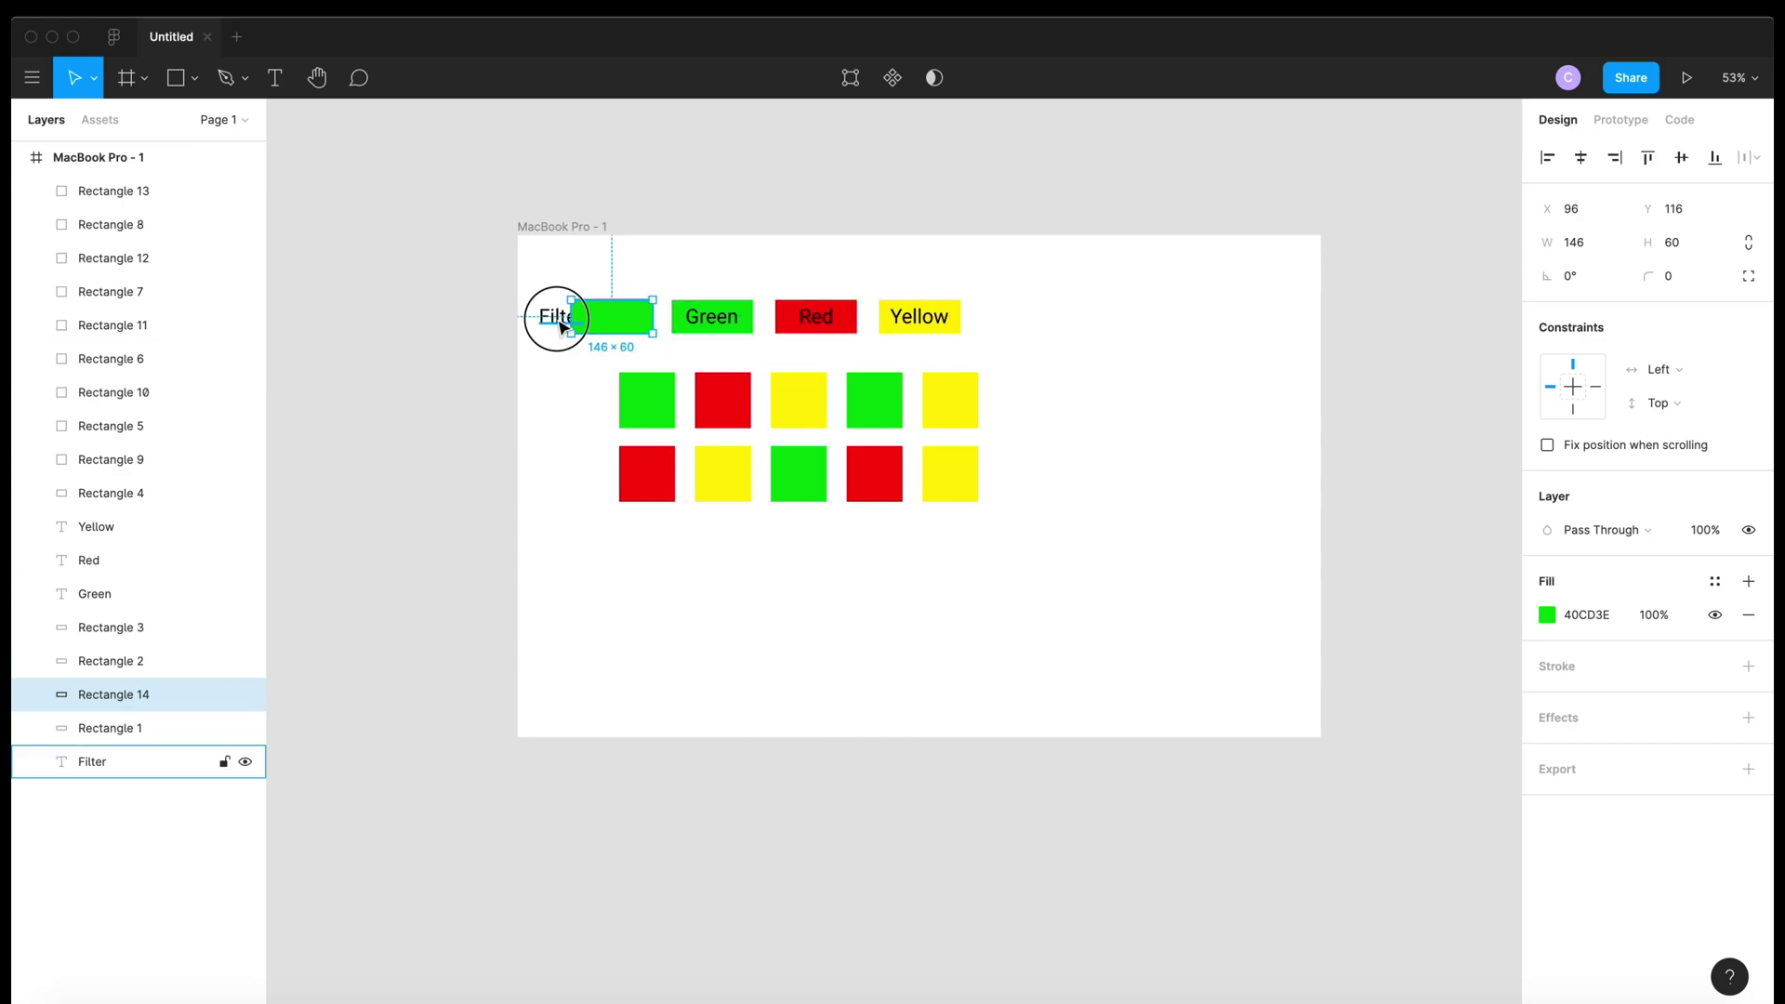
key(ctrl+d)
drag(563, 327, 609, 325)
key(ctrl+bracketright)
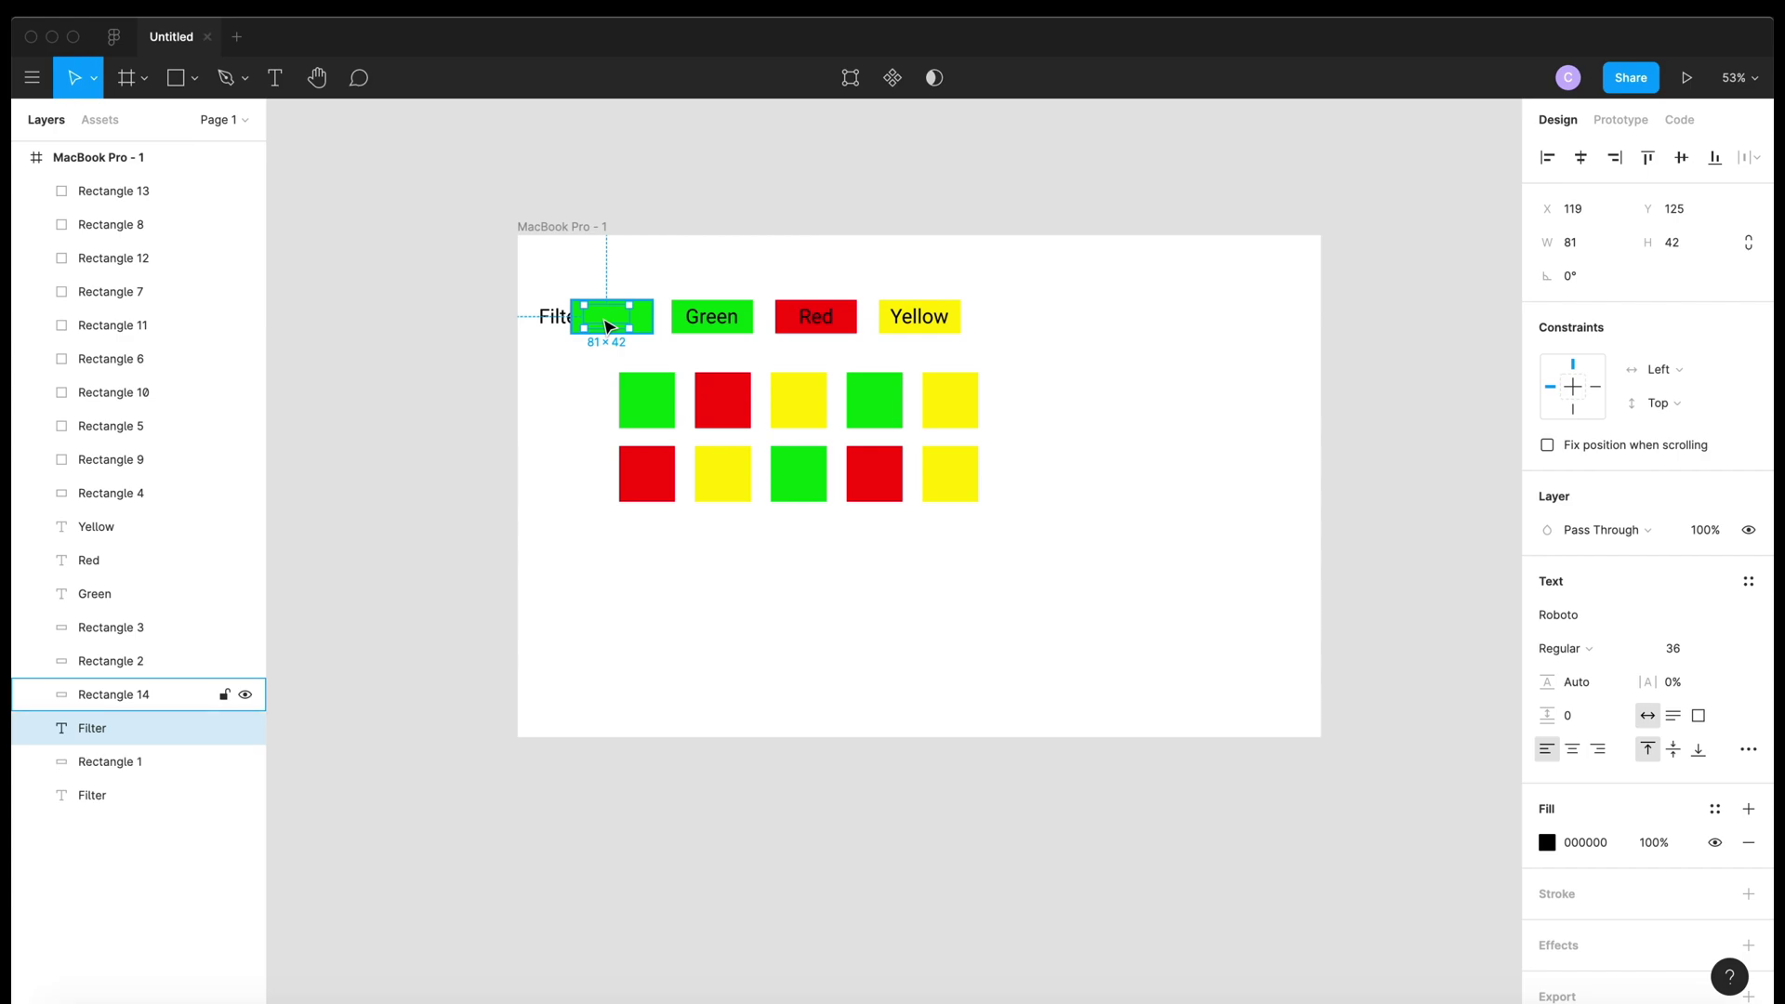
drag(151, 723, 171, 193)
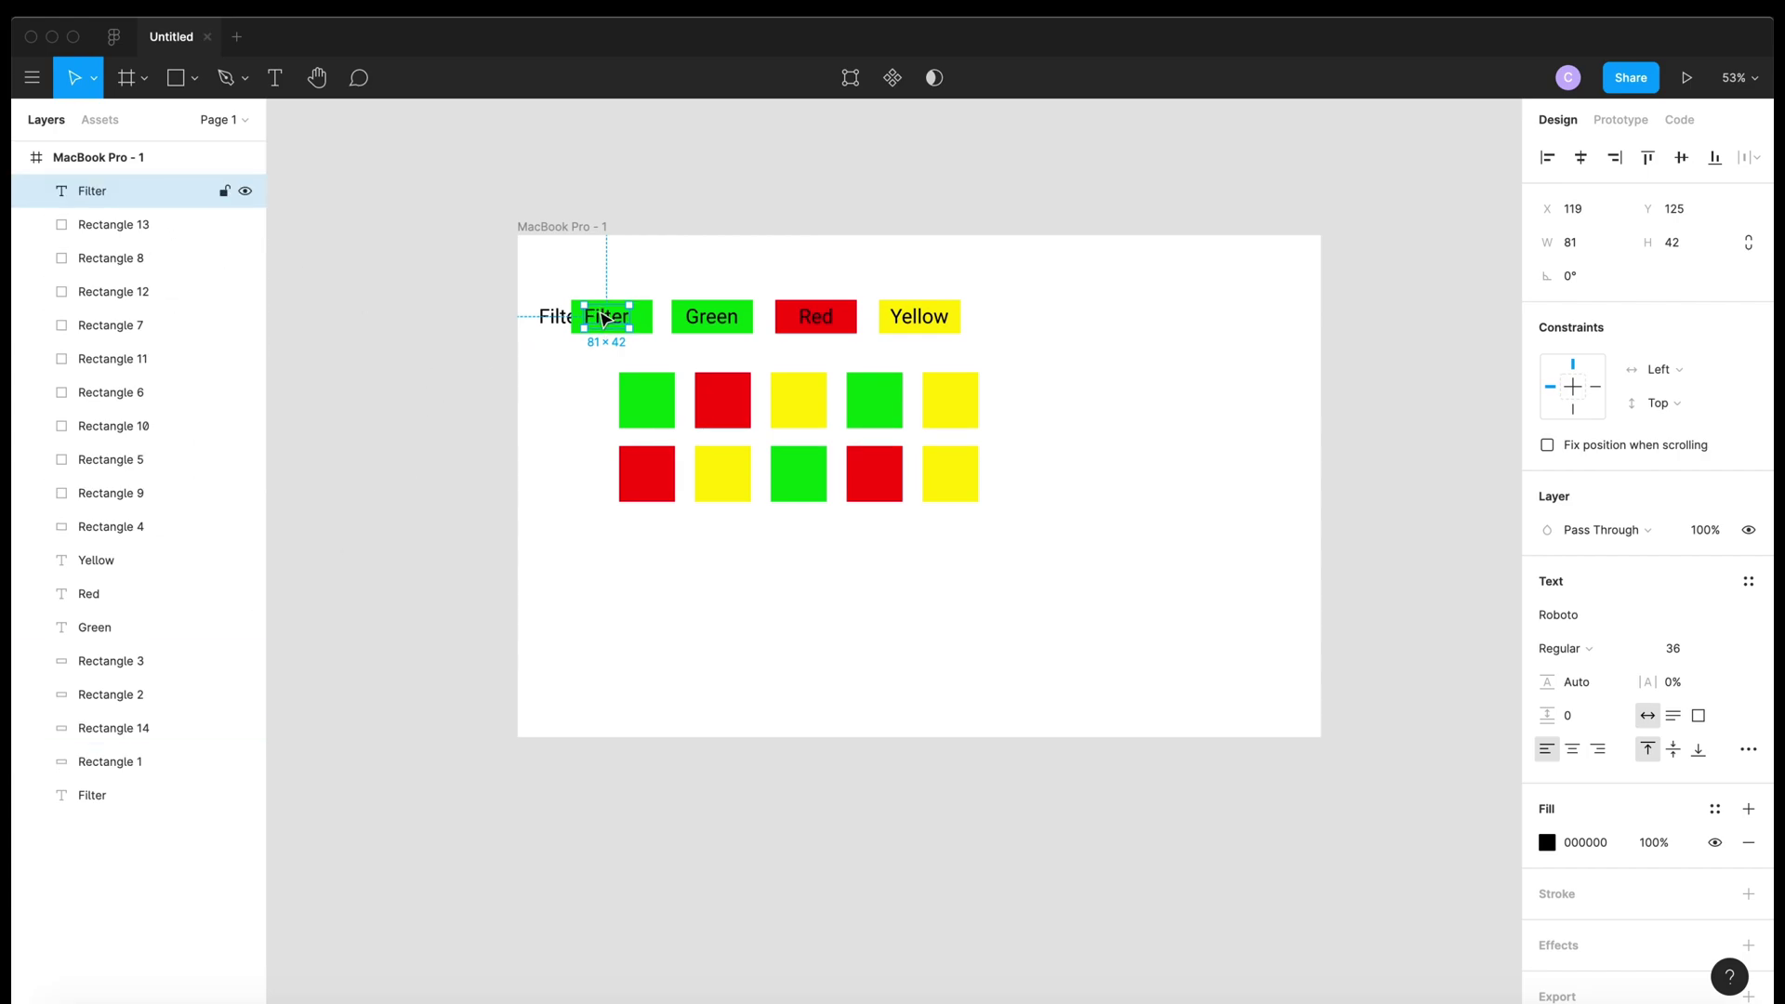
double_click(607, 316)
text(All)
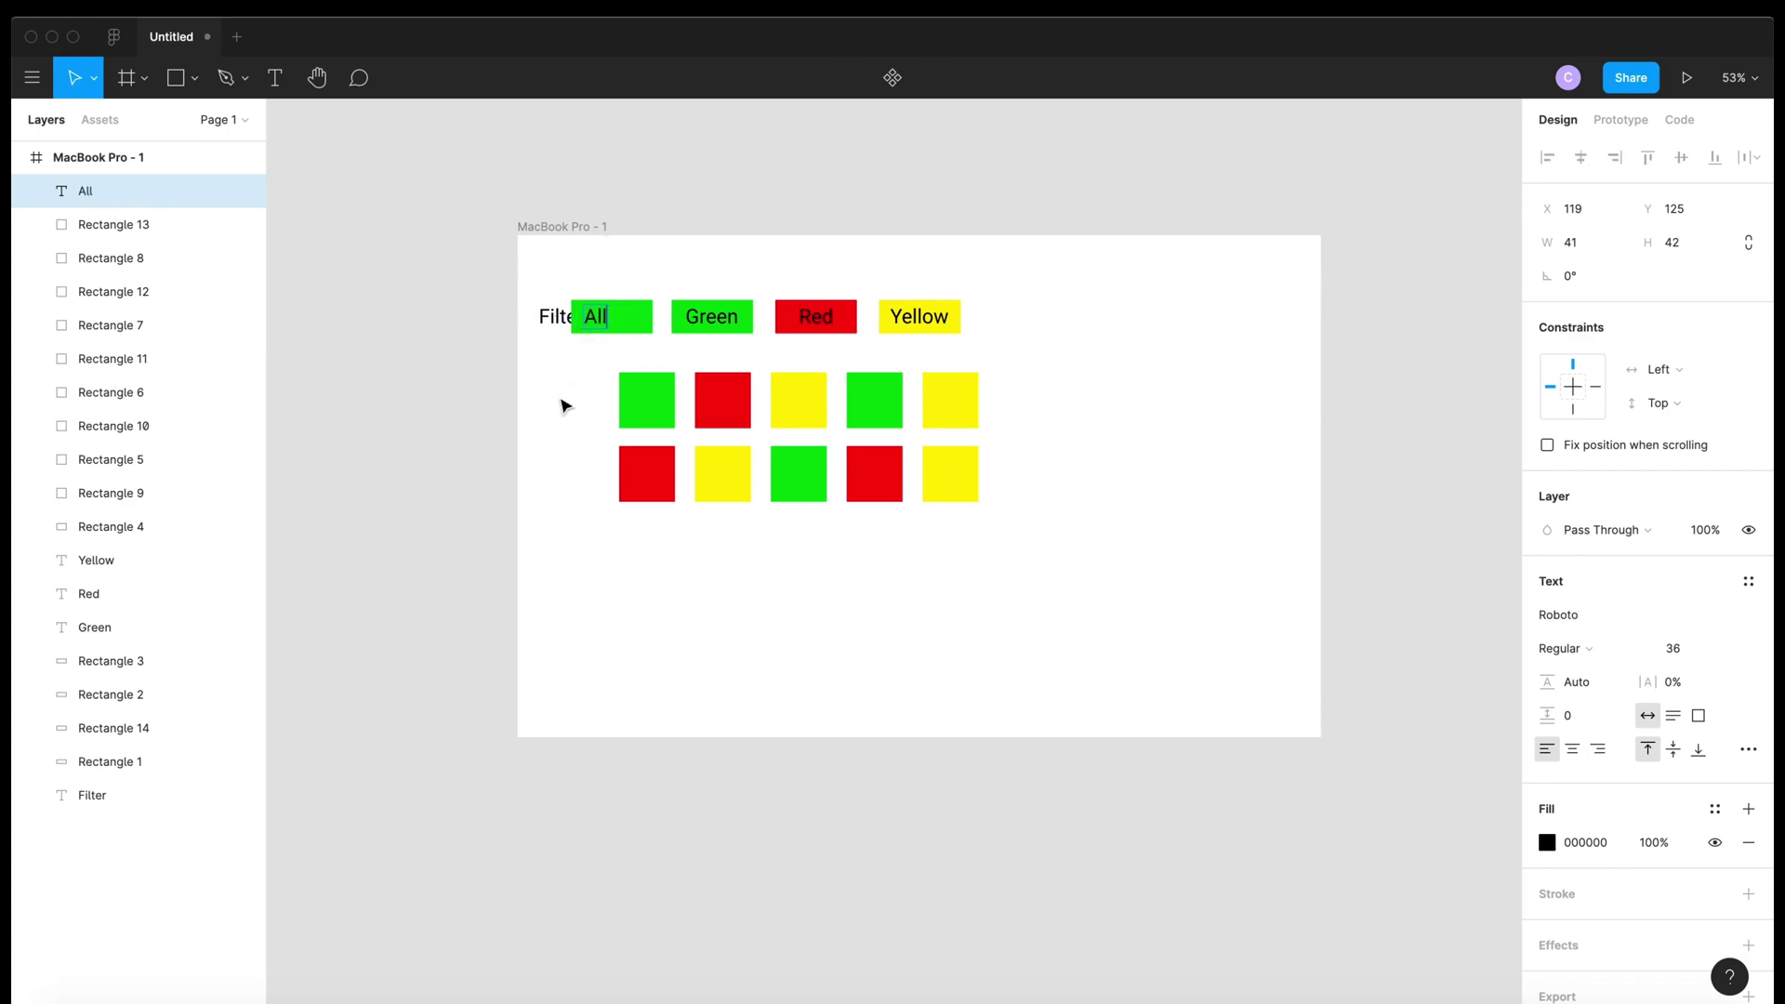
key(Escape)
click(597, 413)
drag(991, 274, 658, 324)
click(710, 533)
Nudge the Filter label right and move the ten squares about 20 px right
click(692, 271)
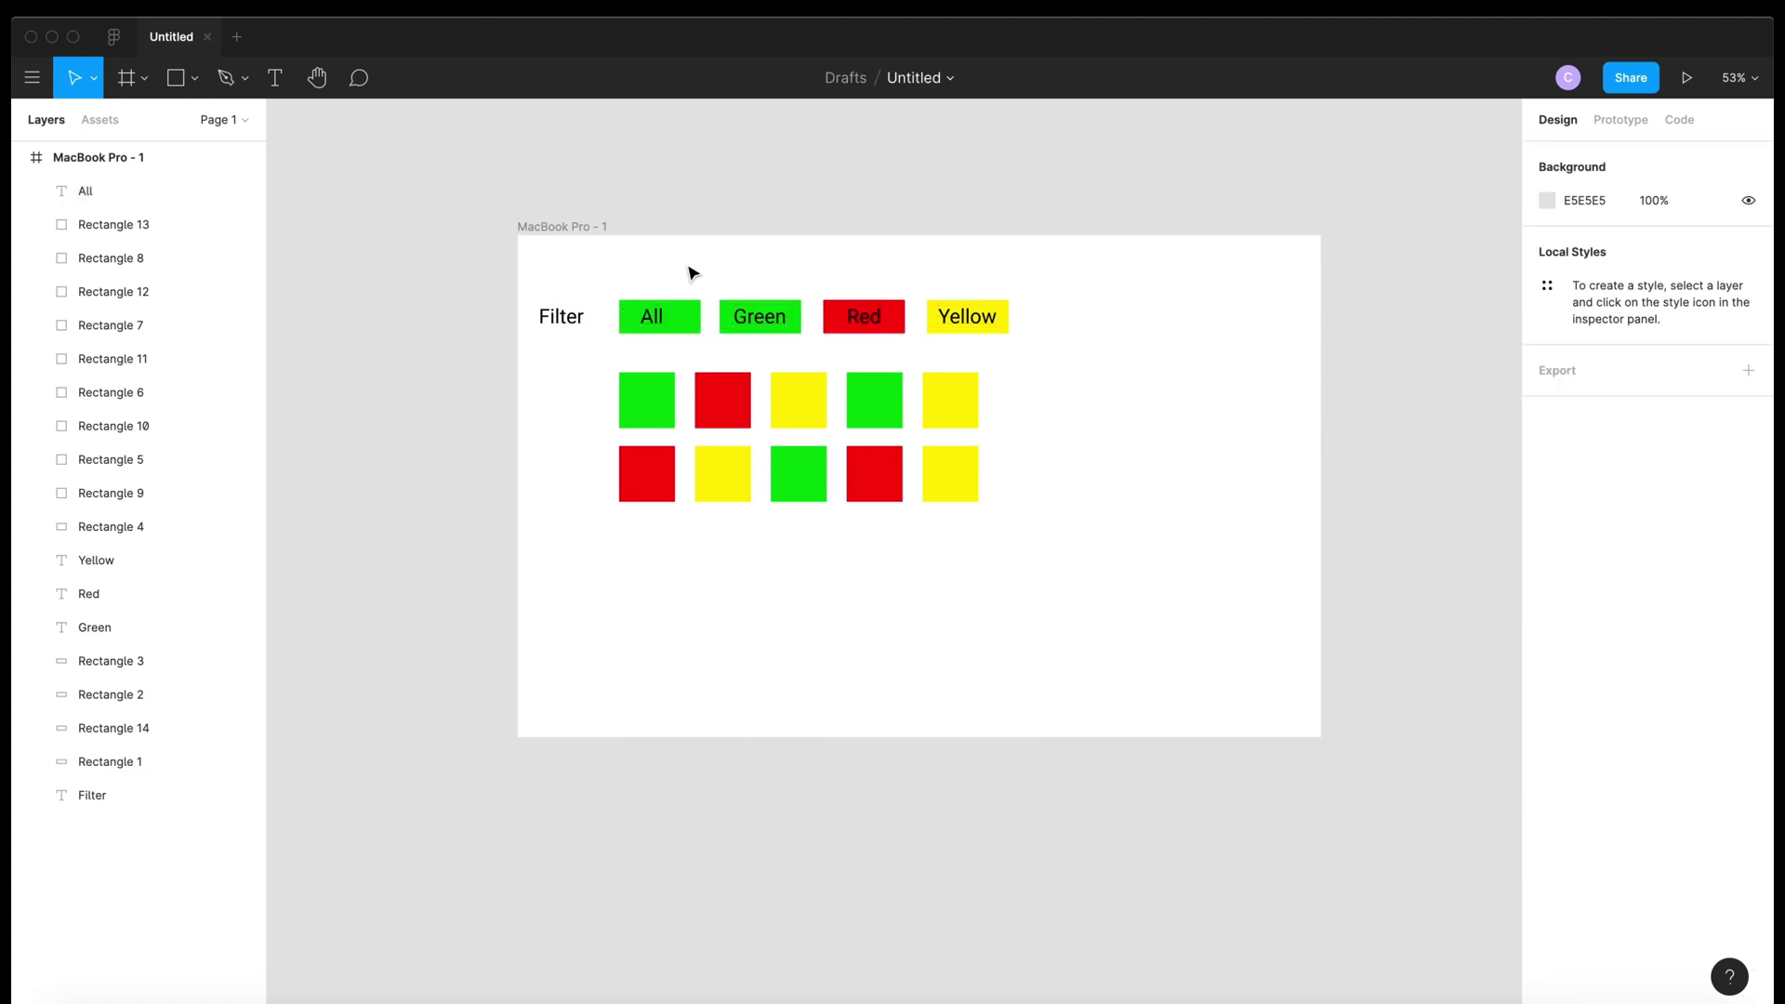
click(661, 316)
shift+click(690, 325)
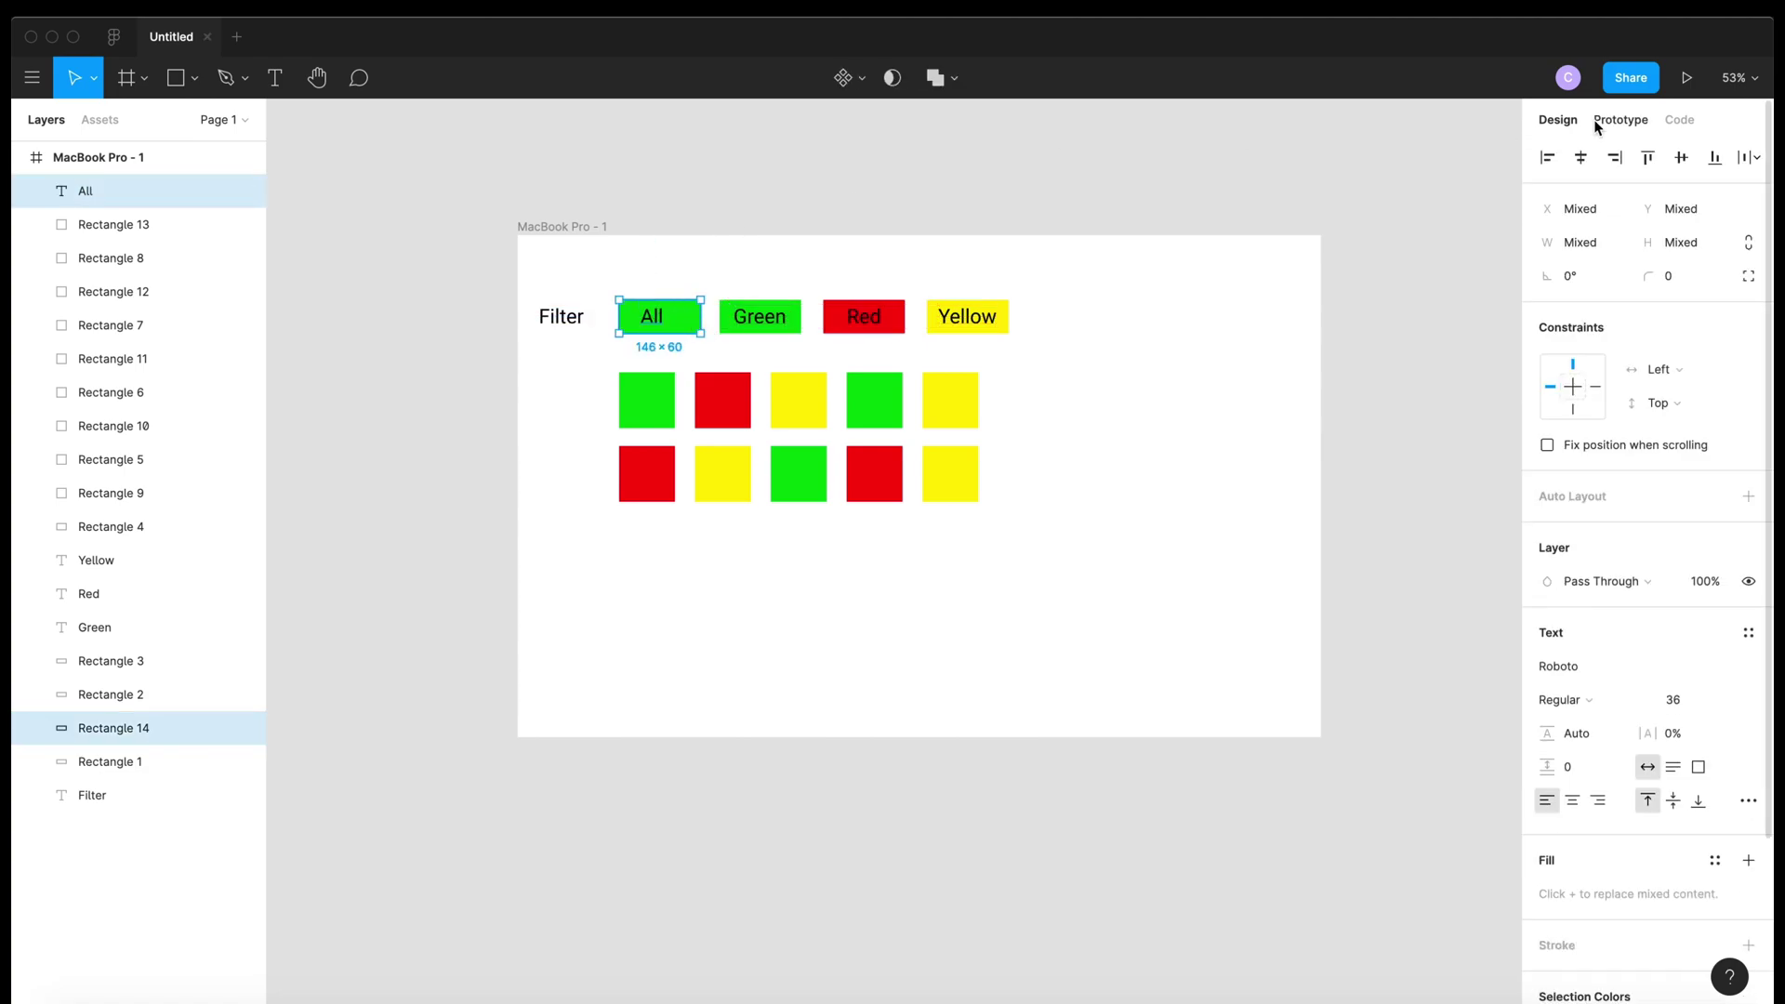
click(1301, 249)
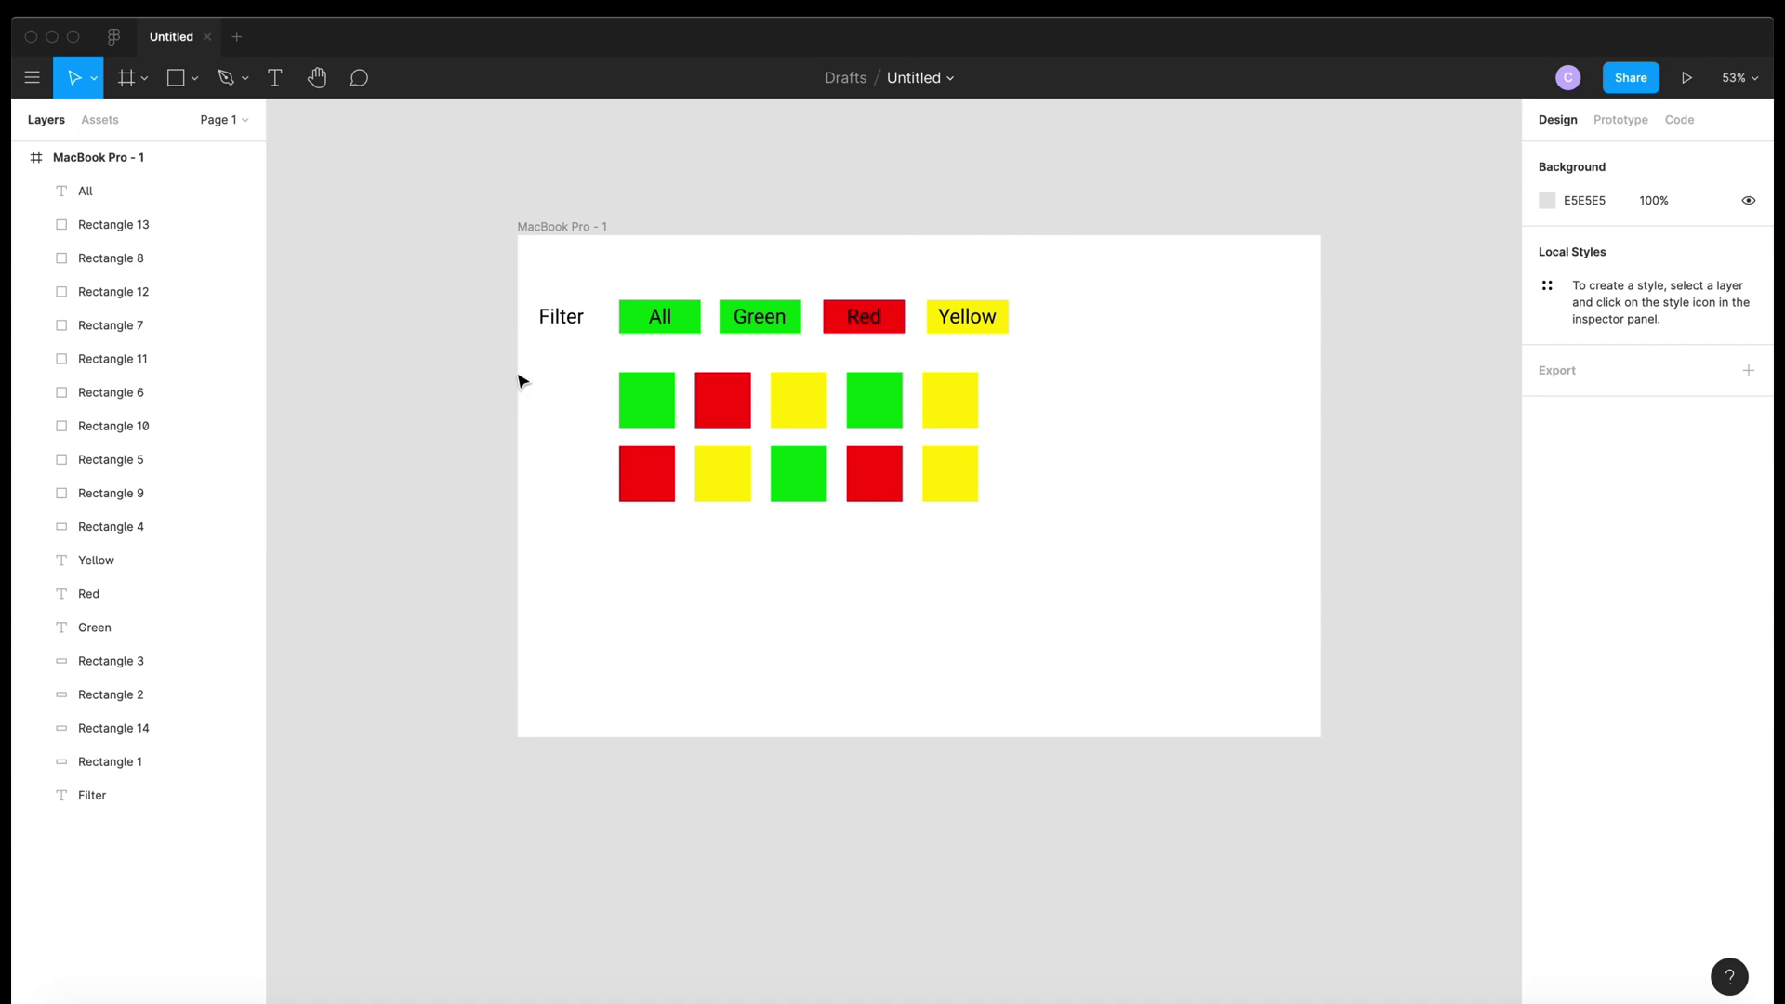
drag(569, 321, 582, 322)
click(697, 588)
drag(1157, 582, 609, 395)
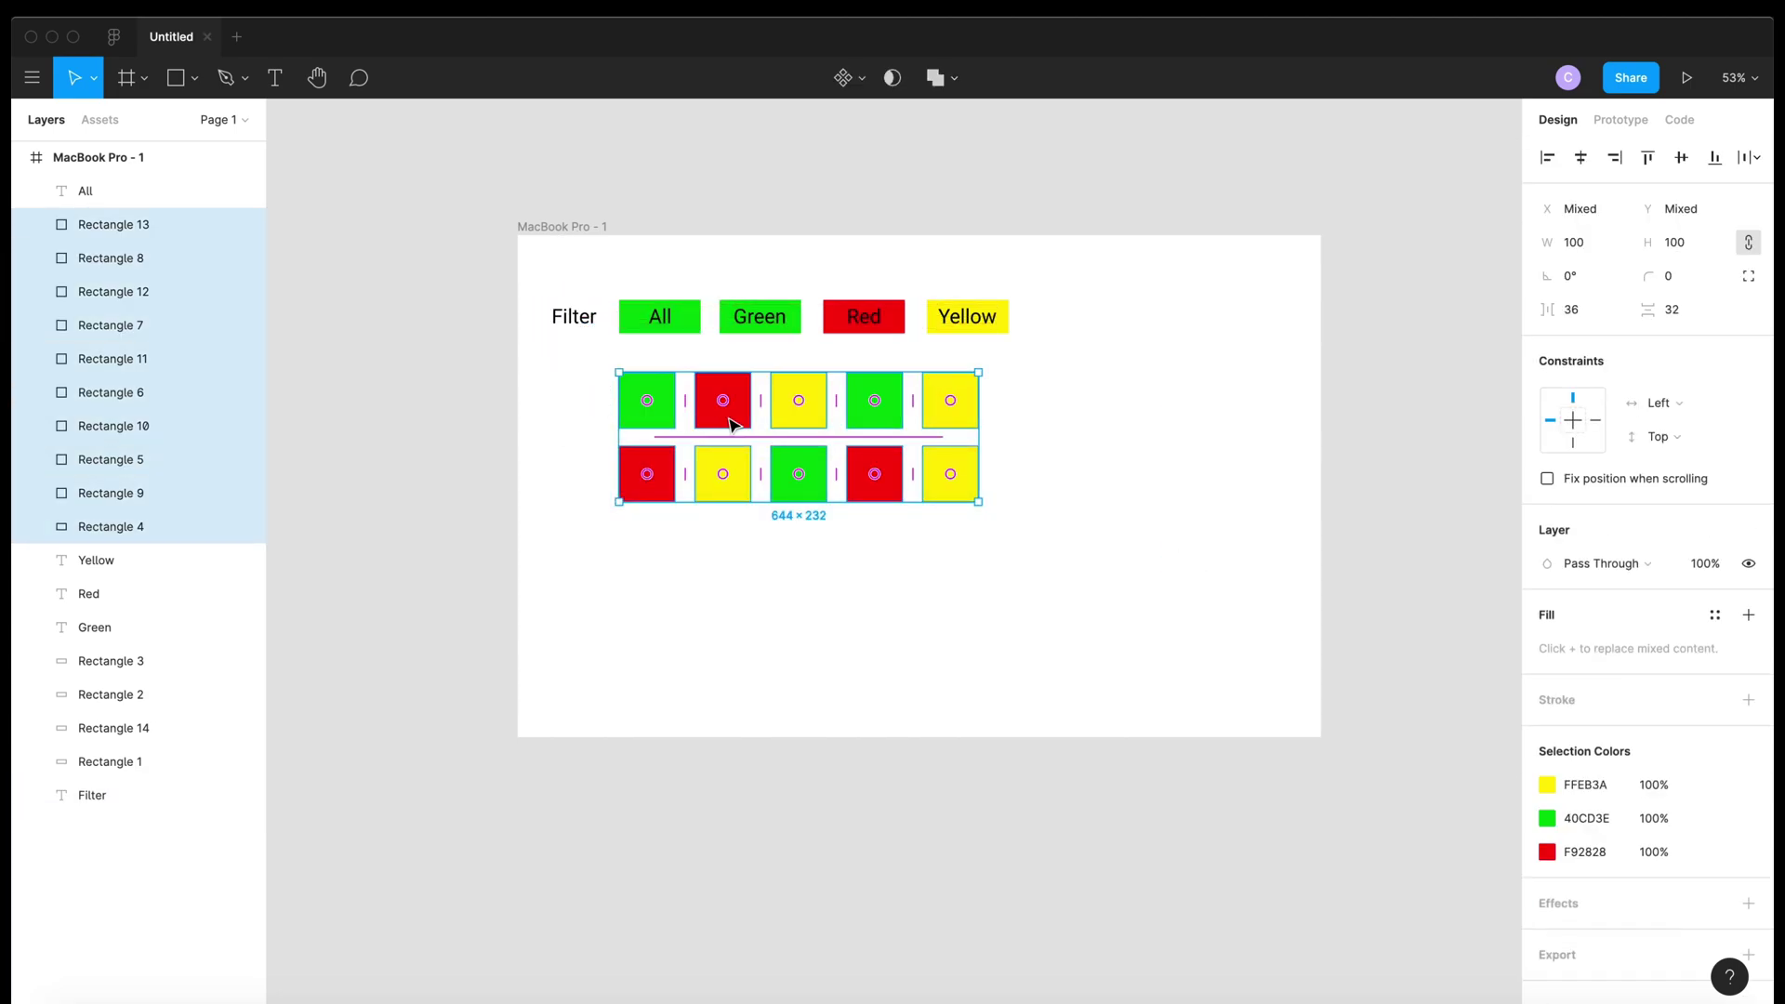
drag(730, 423, 749, 423)
click(800, 570)
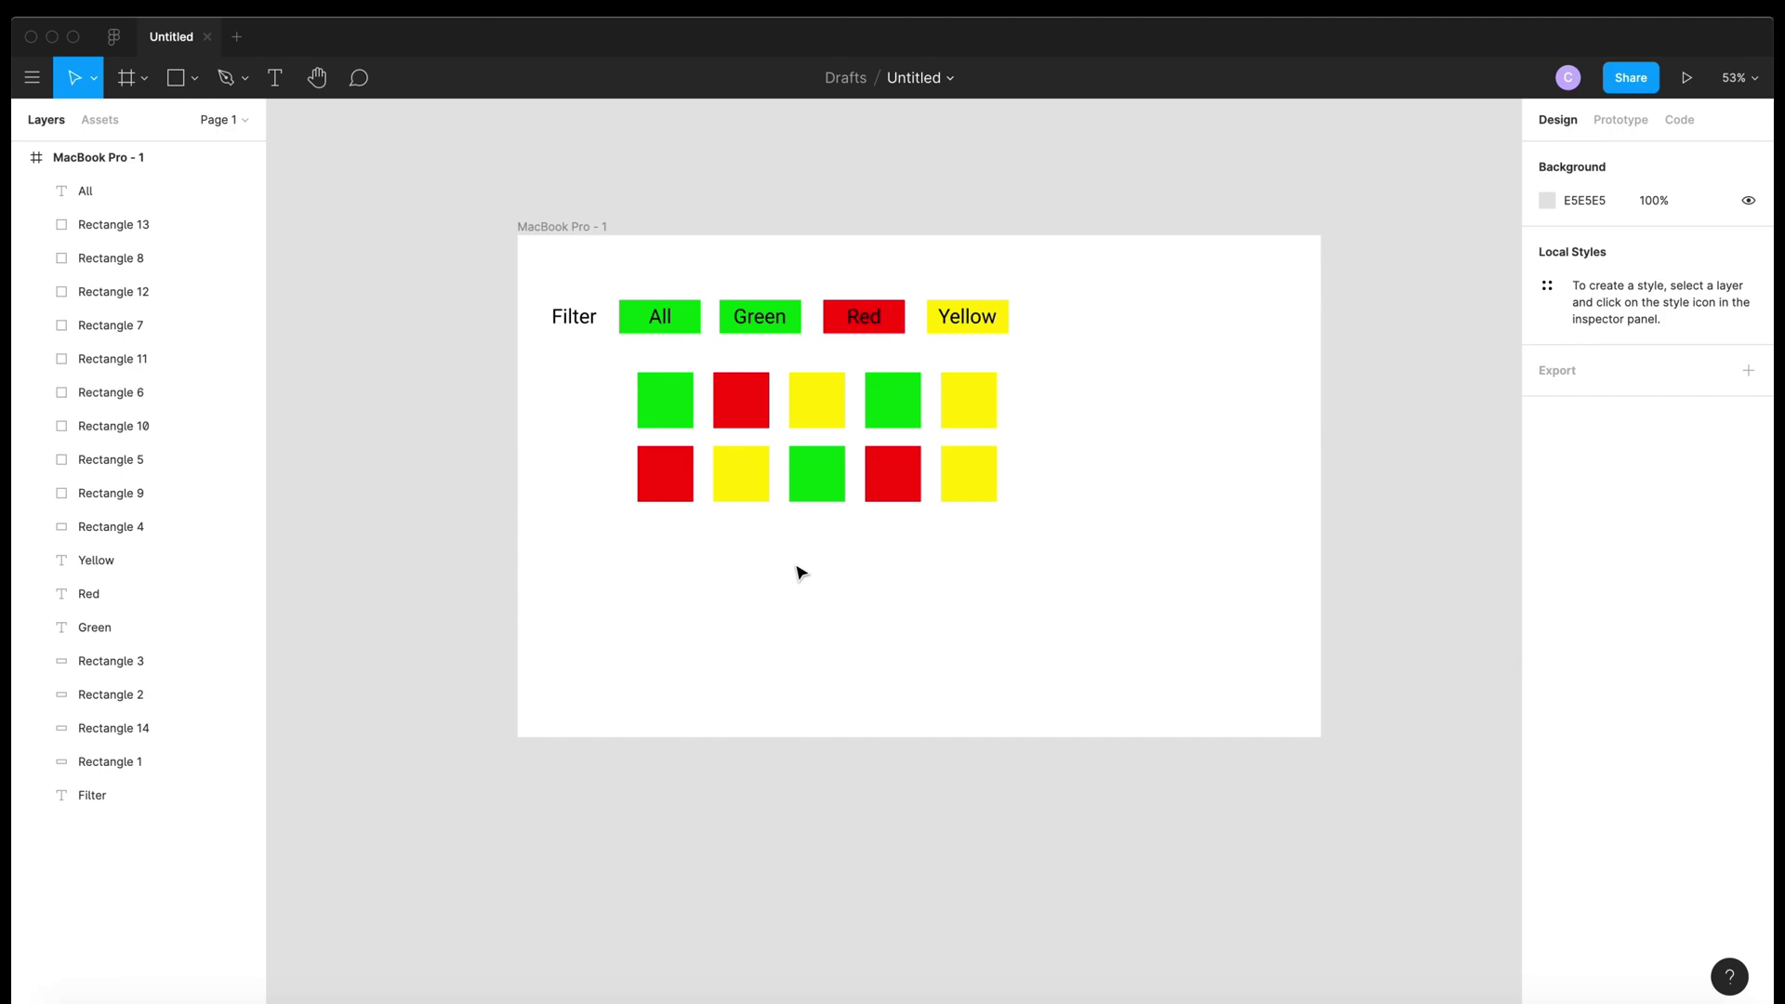
Fill the All button's rectangle black and make its label text white
click(695, 329)
click(1547, 614)
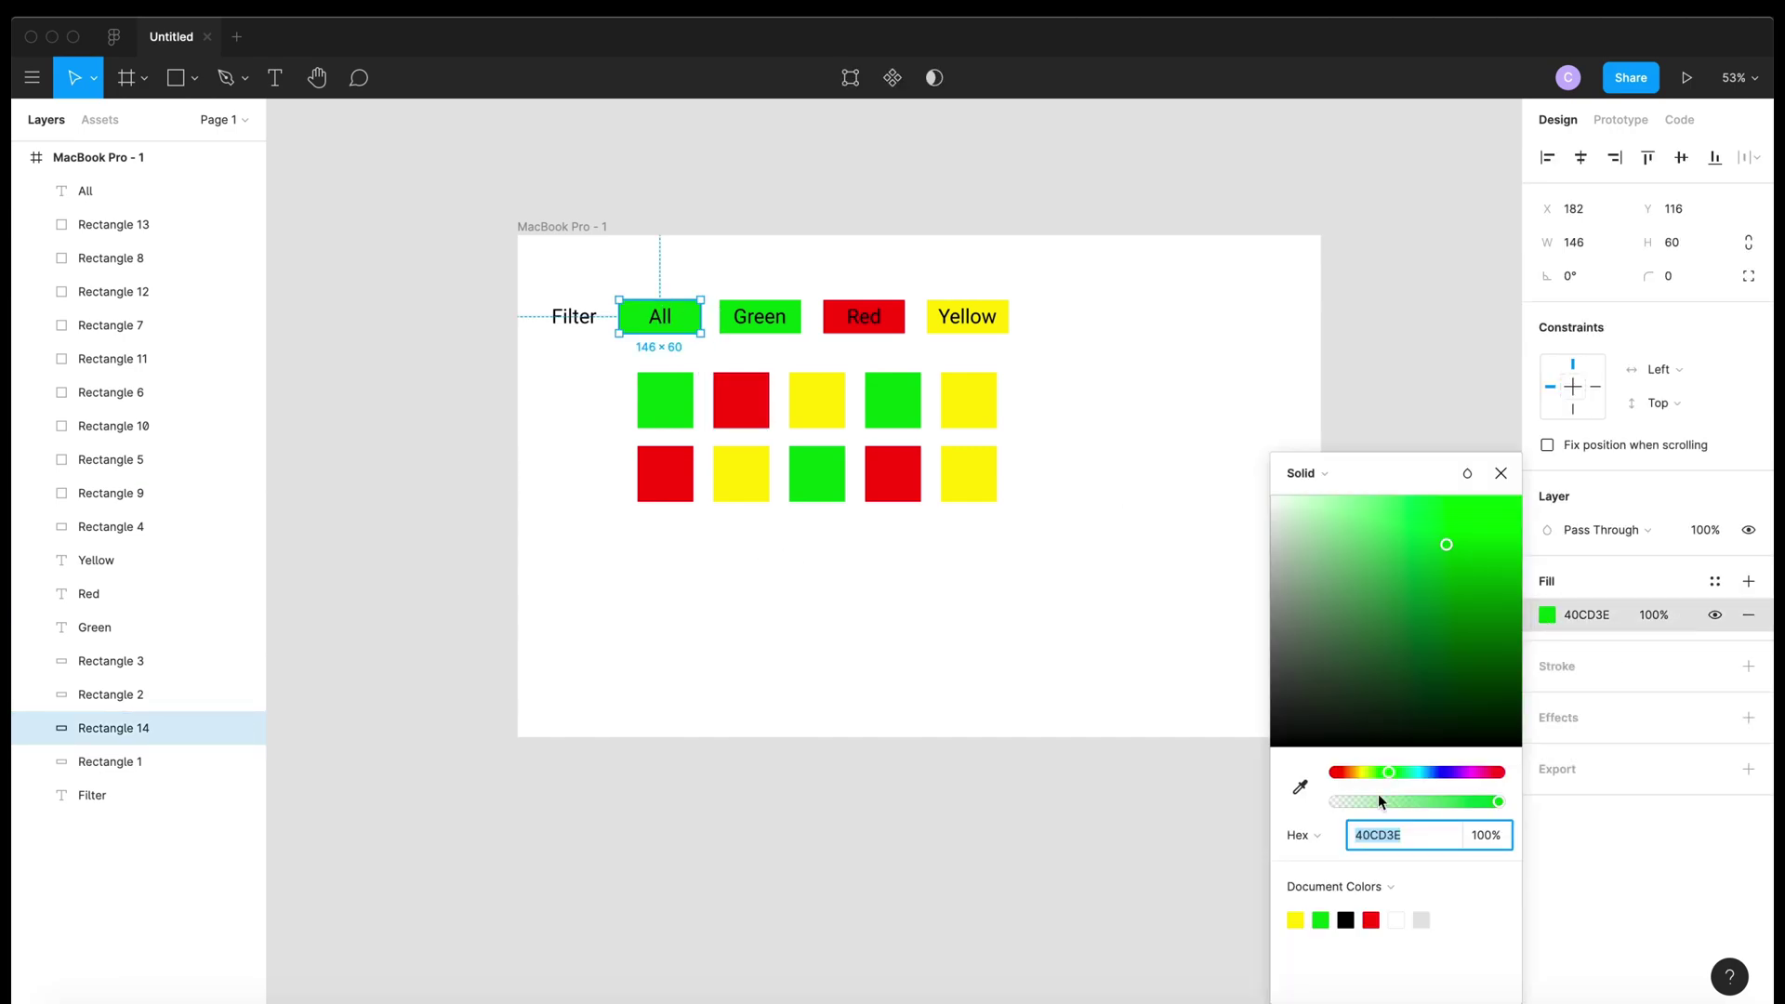
click(1347, 919)
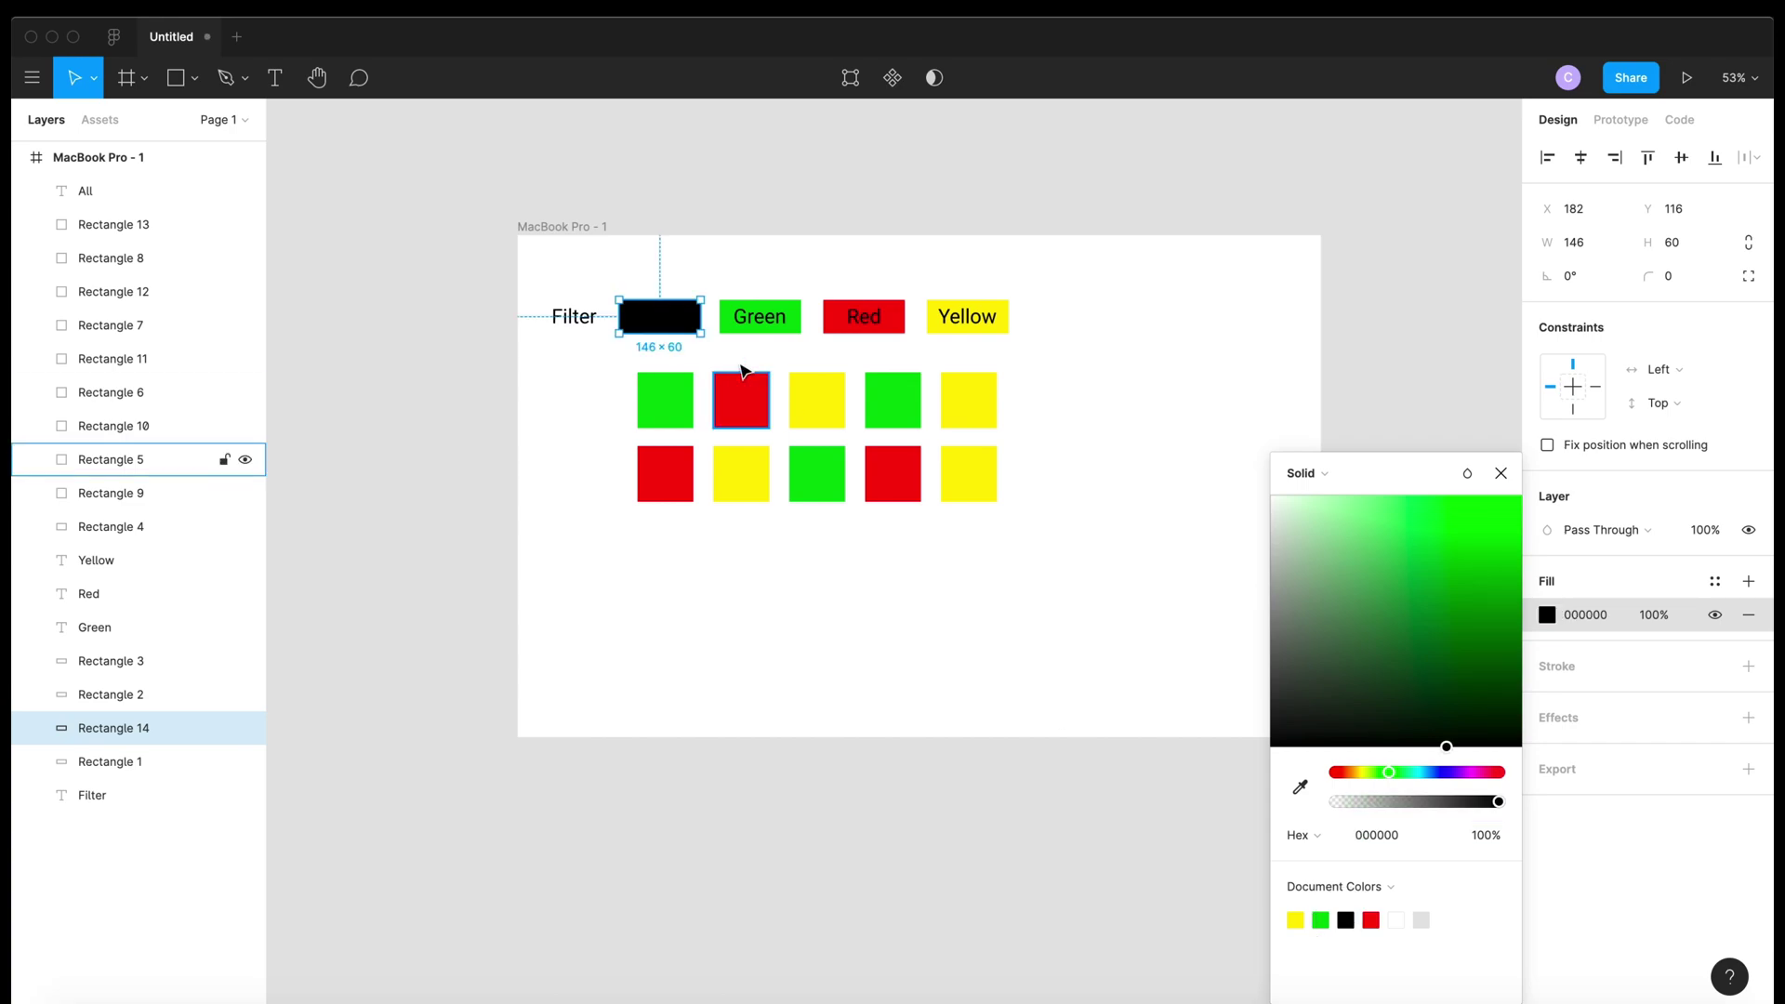
click(667, 318)
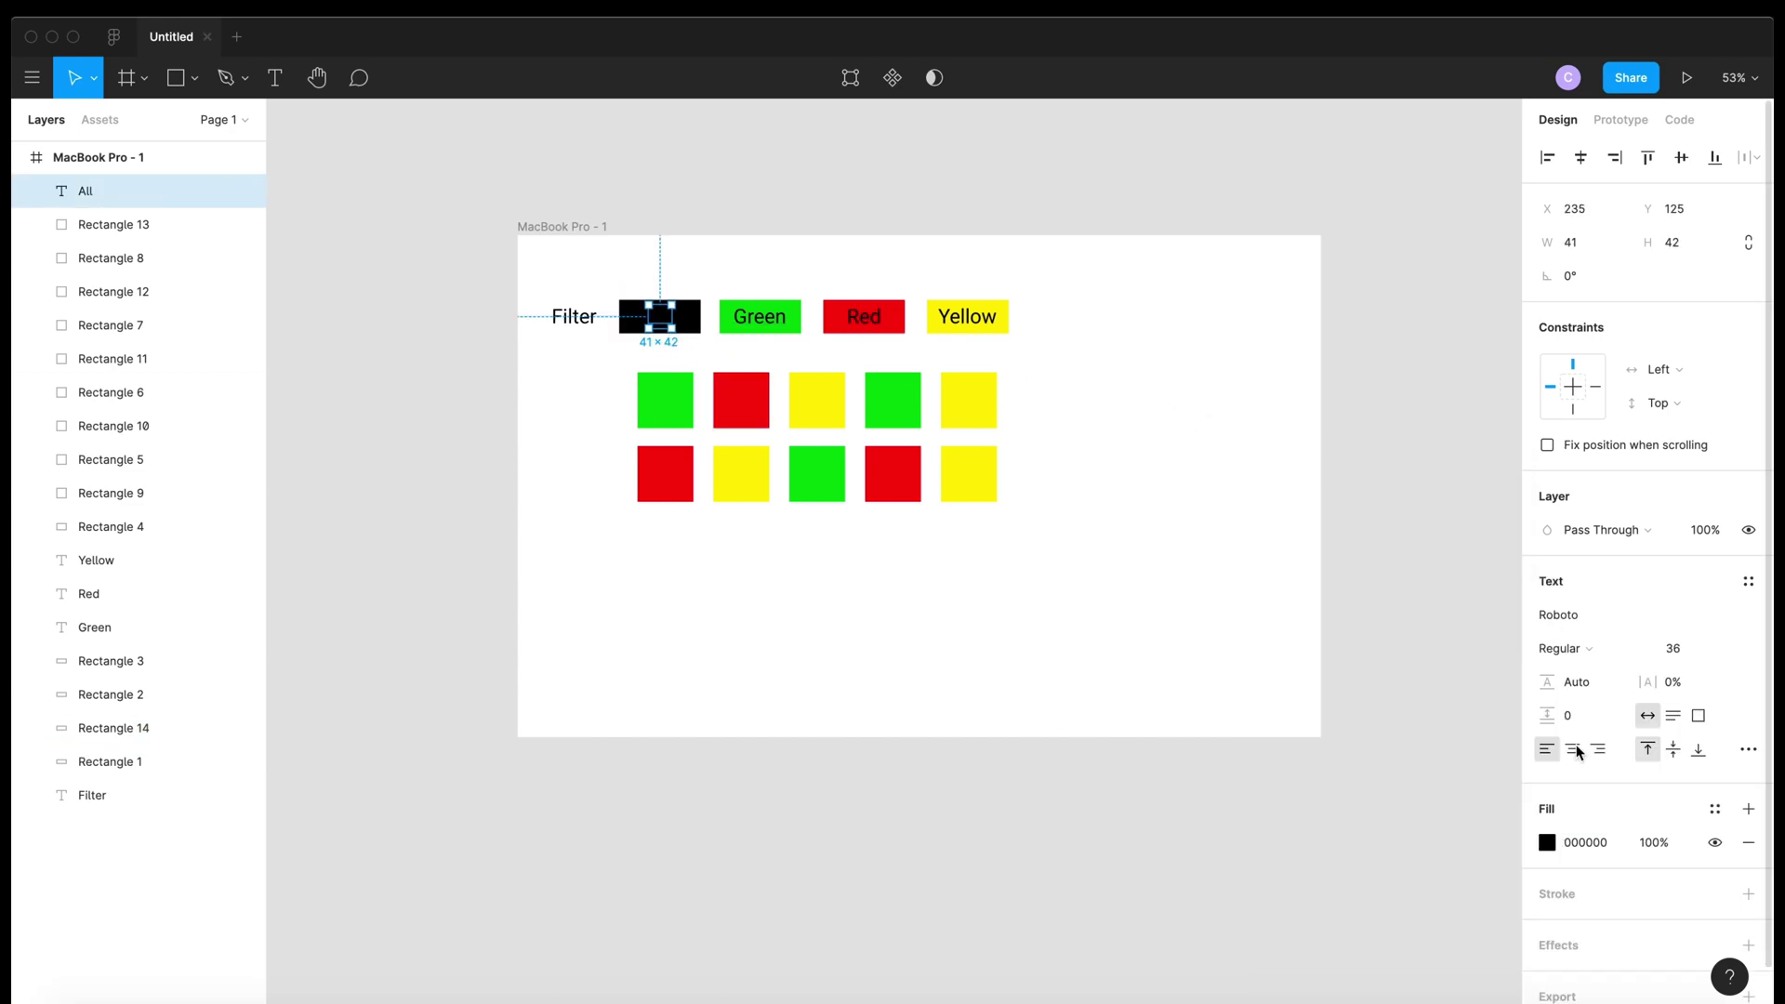
click(1546, 842)
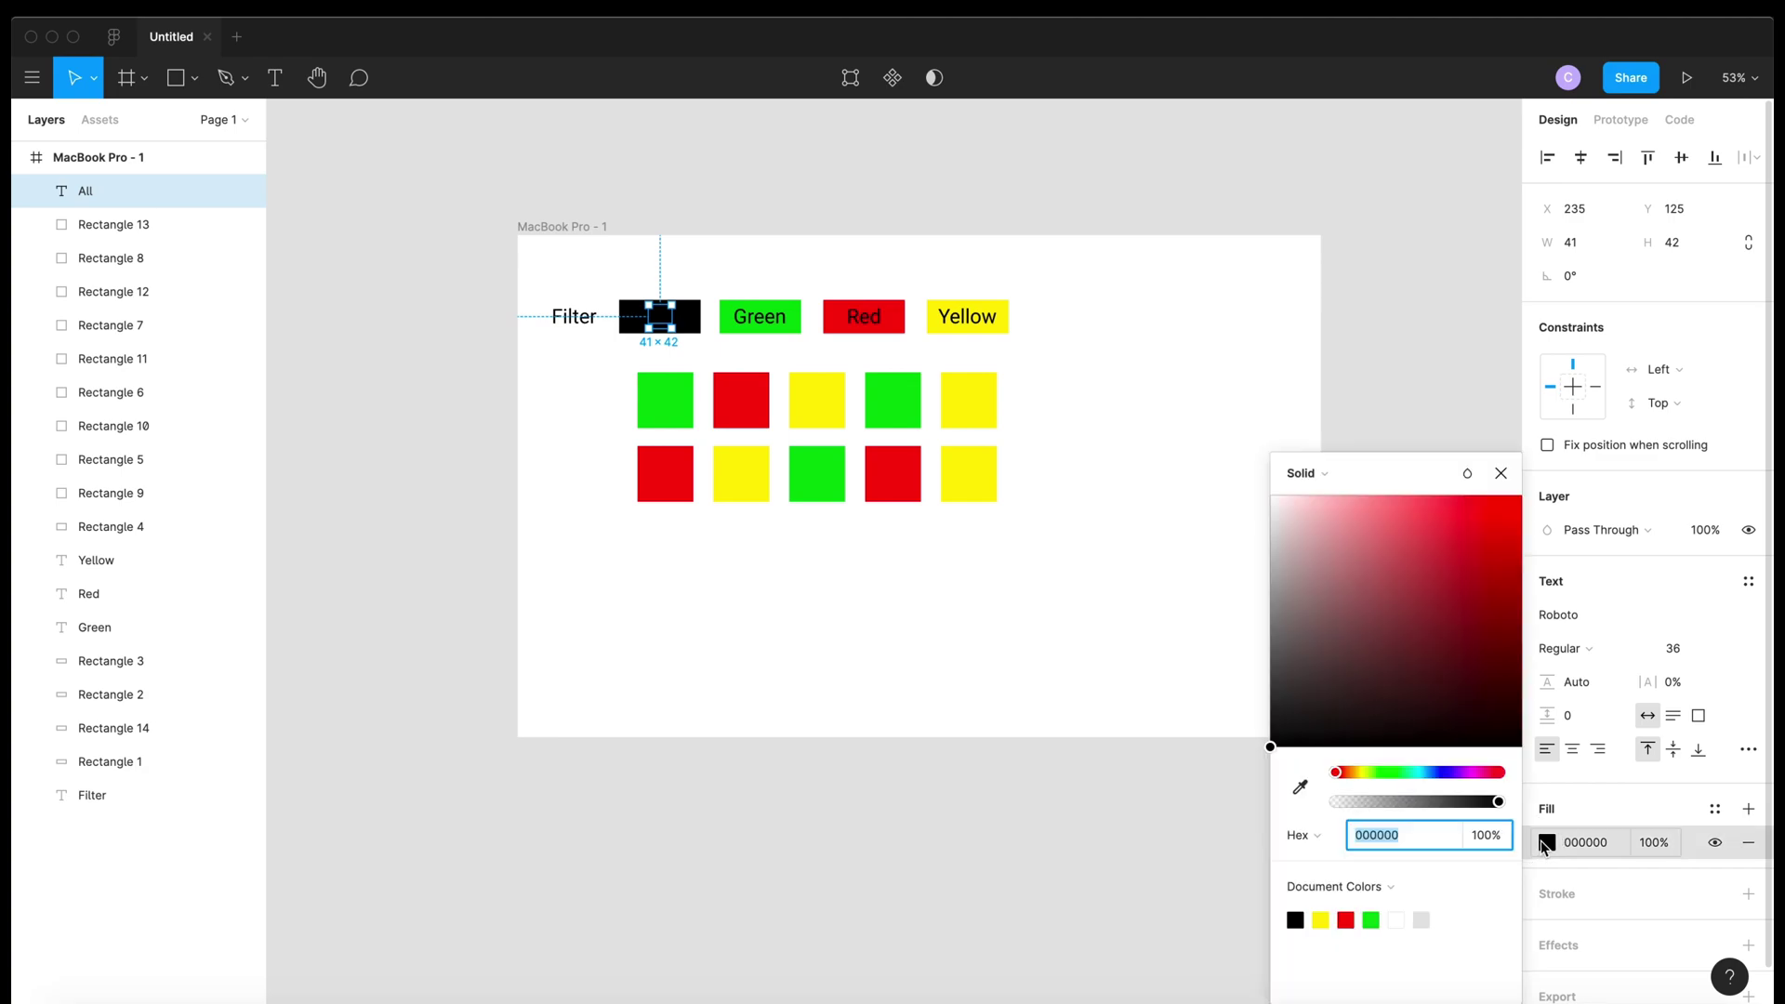
drag(1345, 698, 1261, 469)
click(1219, 418)
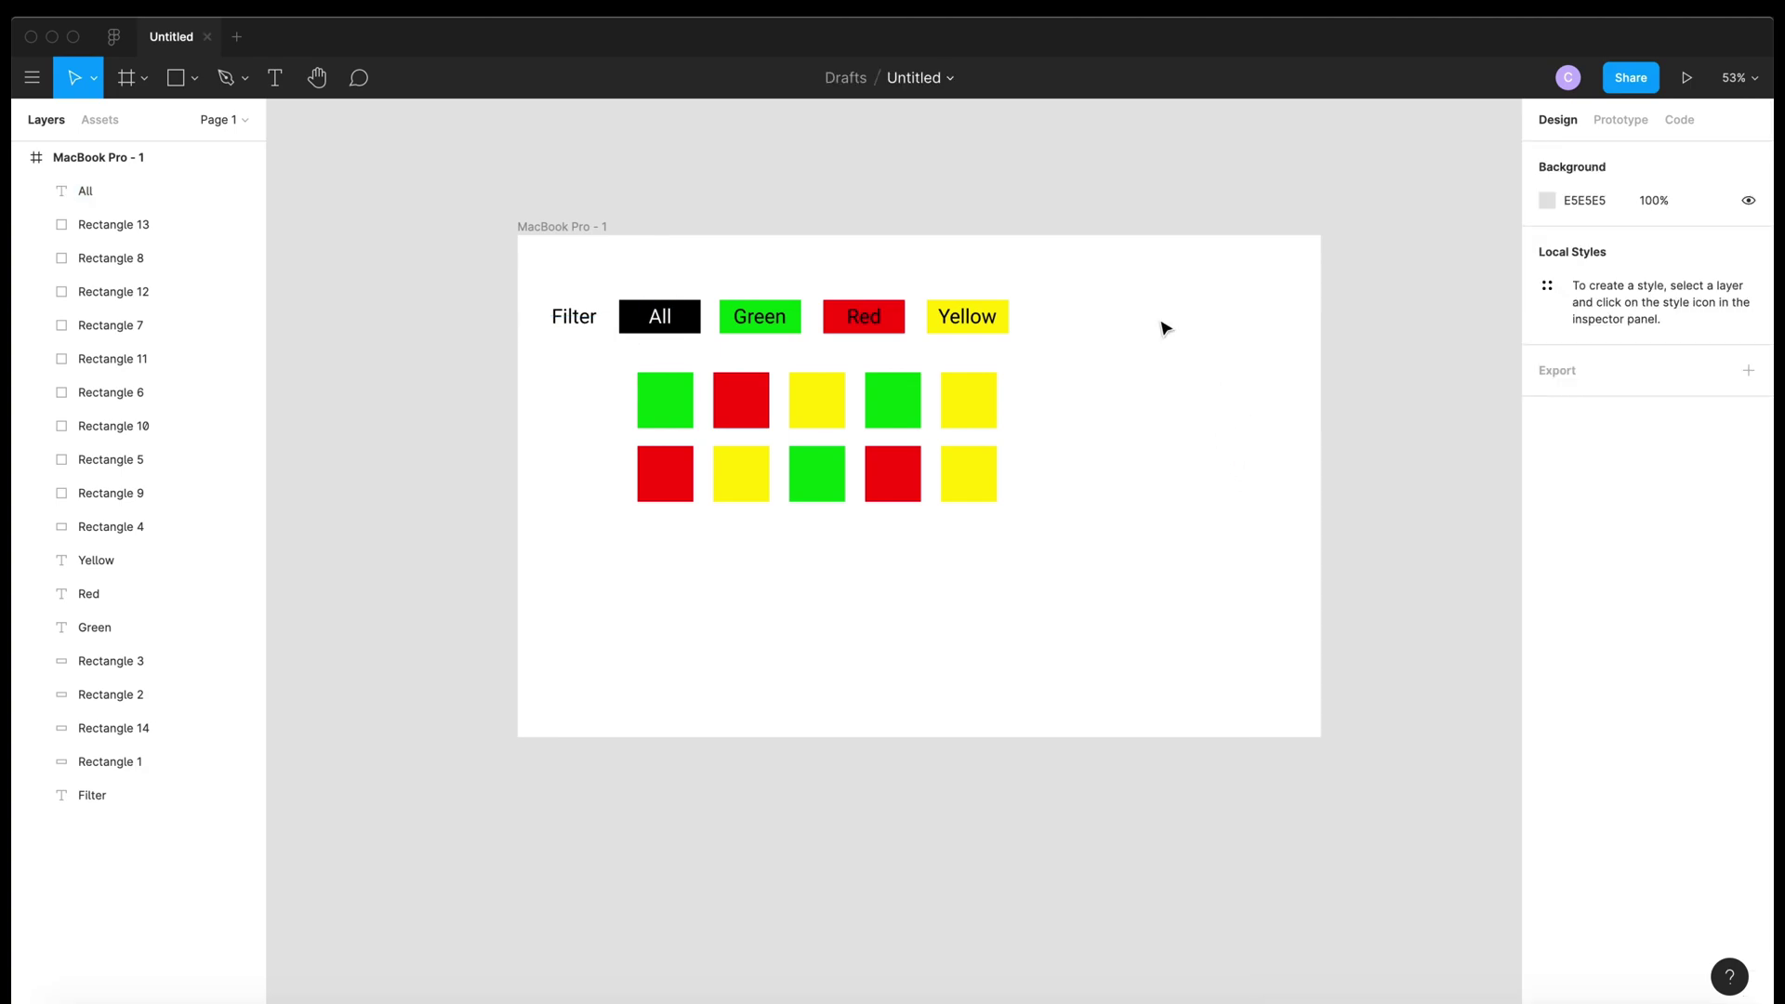
Lighten the All button's background fill to dark grey 3E3B3B
click(689, 325)
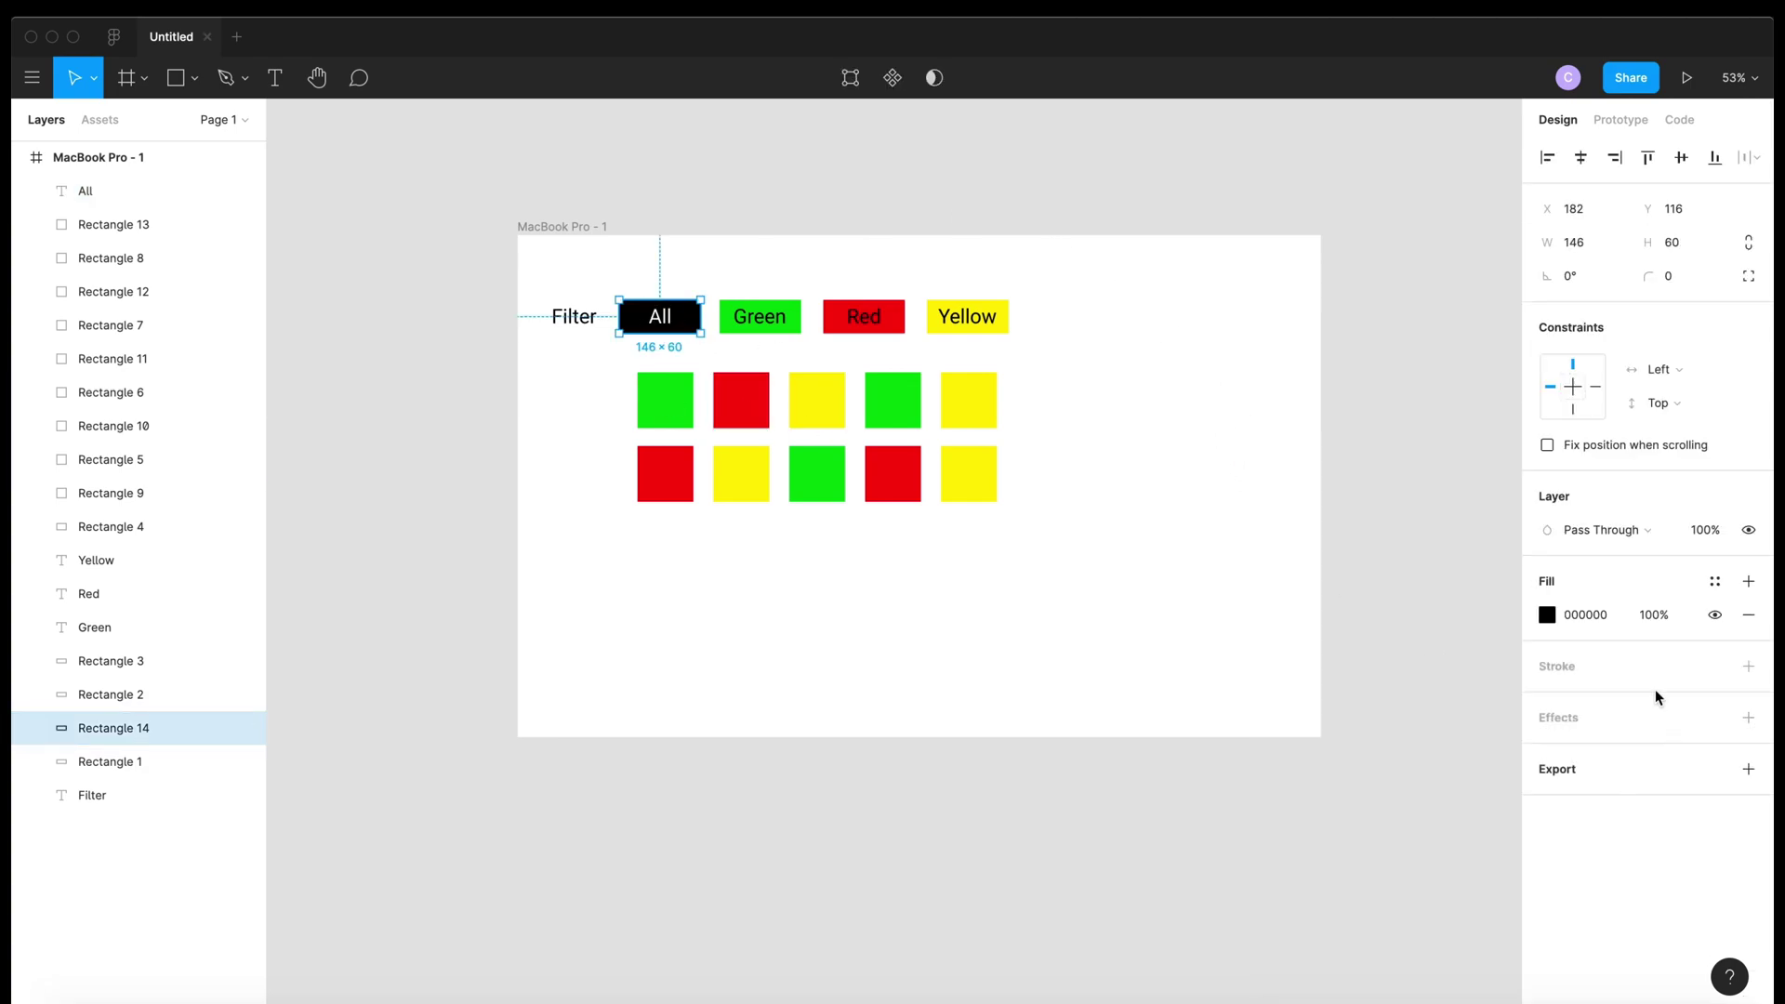
click(1546, 614)
drag(1292, 604, 1281, 688)
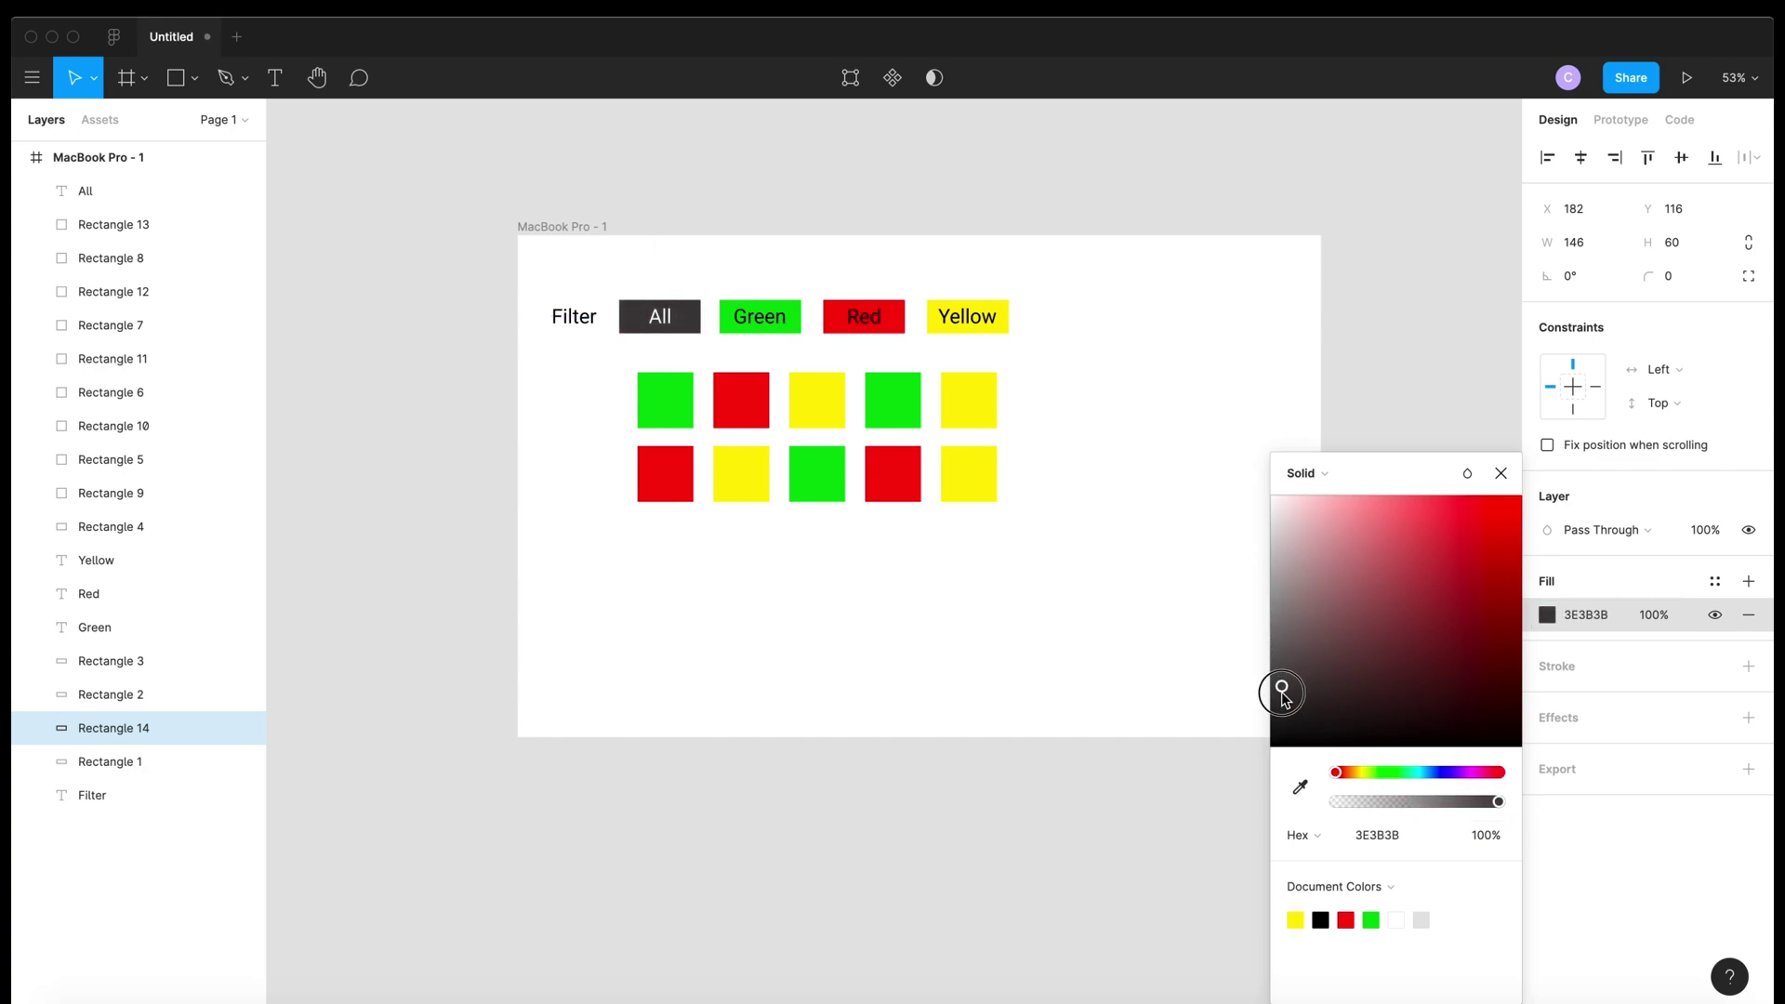
click(1188, 386)
Move the whole filter layout right and down inside the frame
scroll(1185, 385, down, 3)
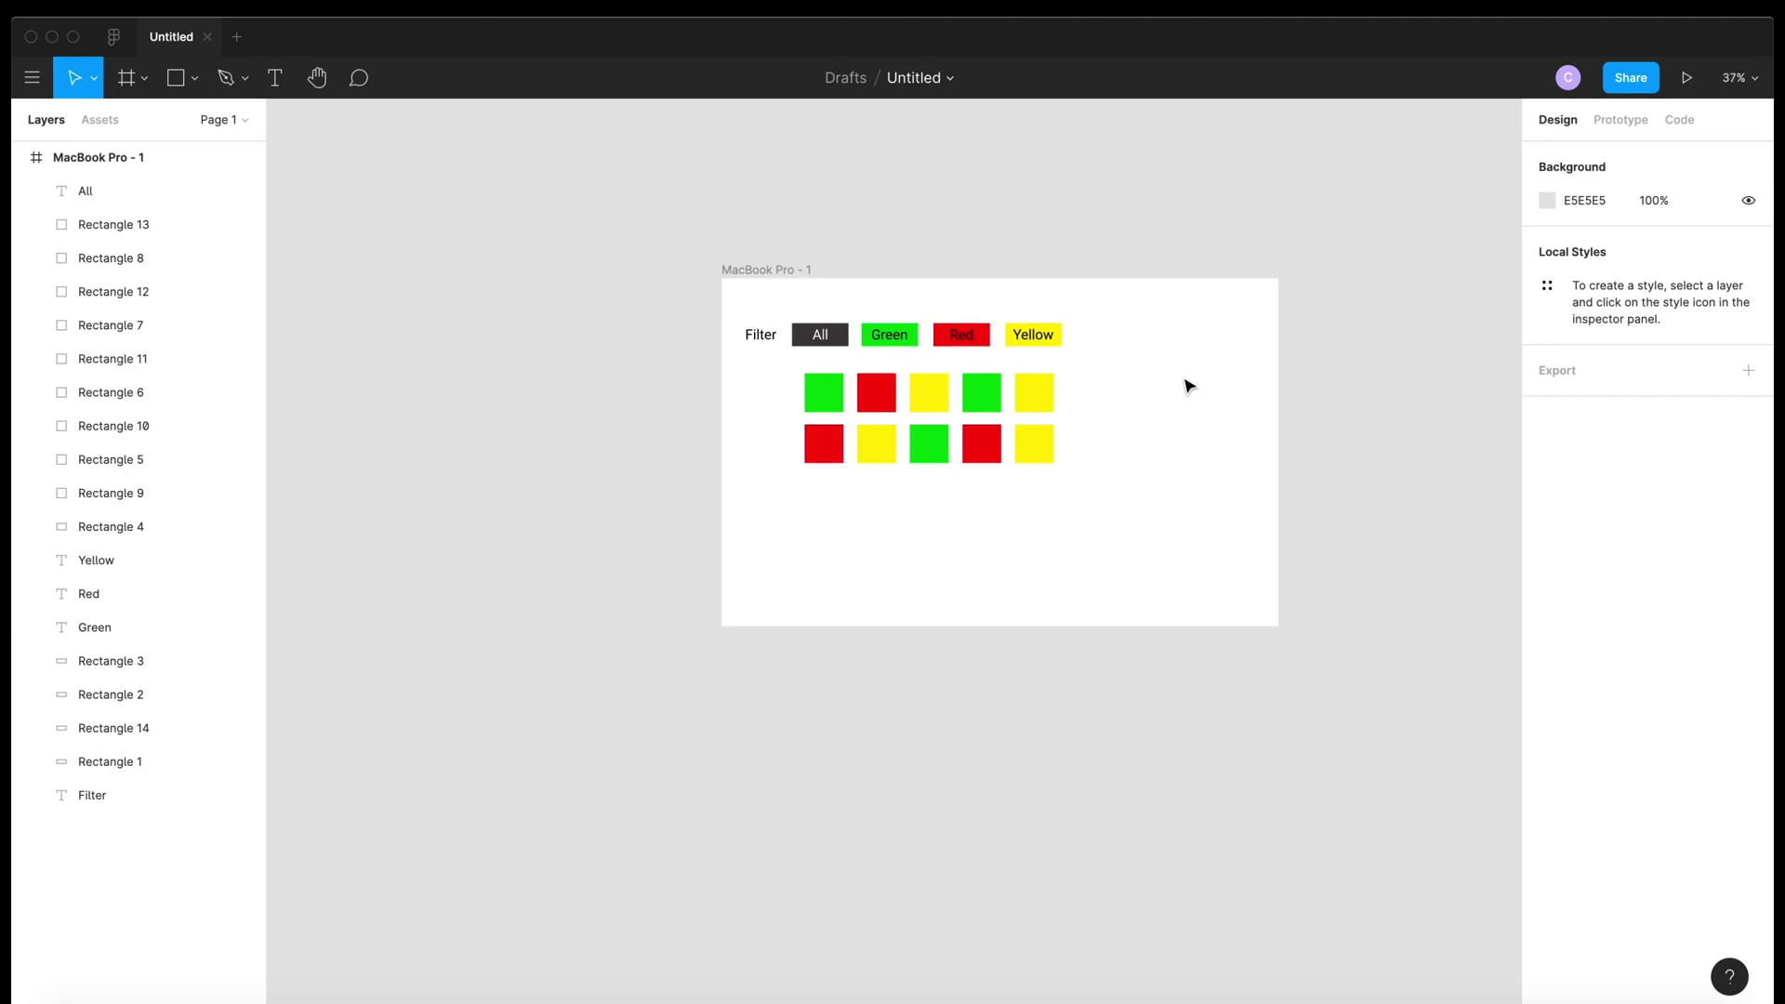
scroll(1184, 387, right, 2)
drag(1115, 297, 677, 538)
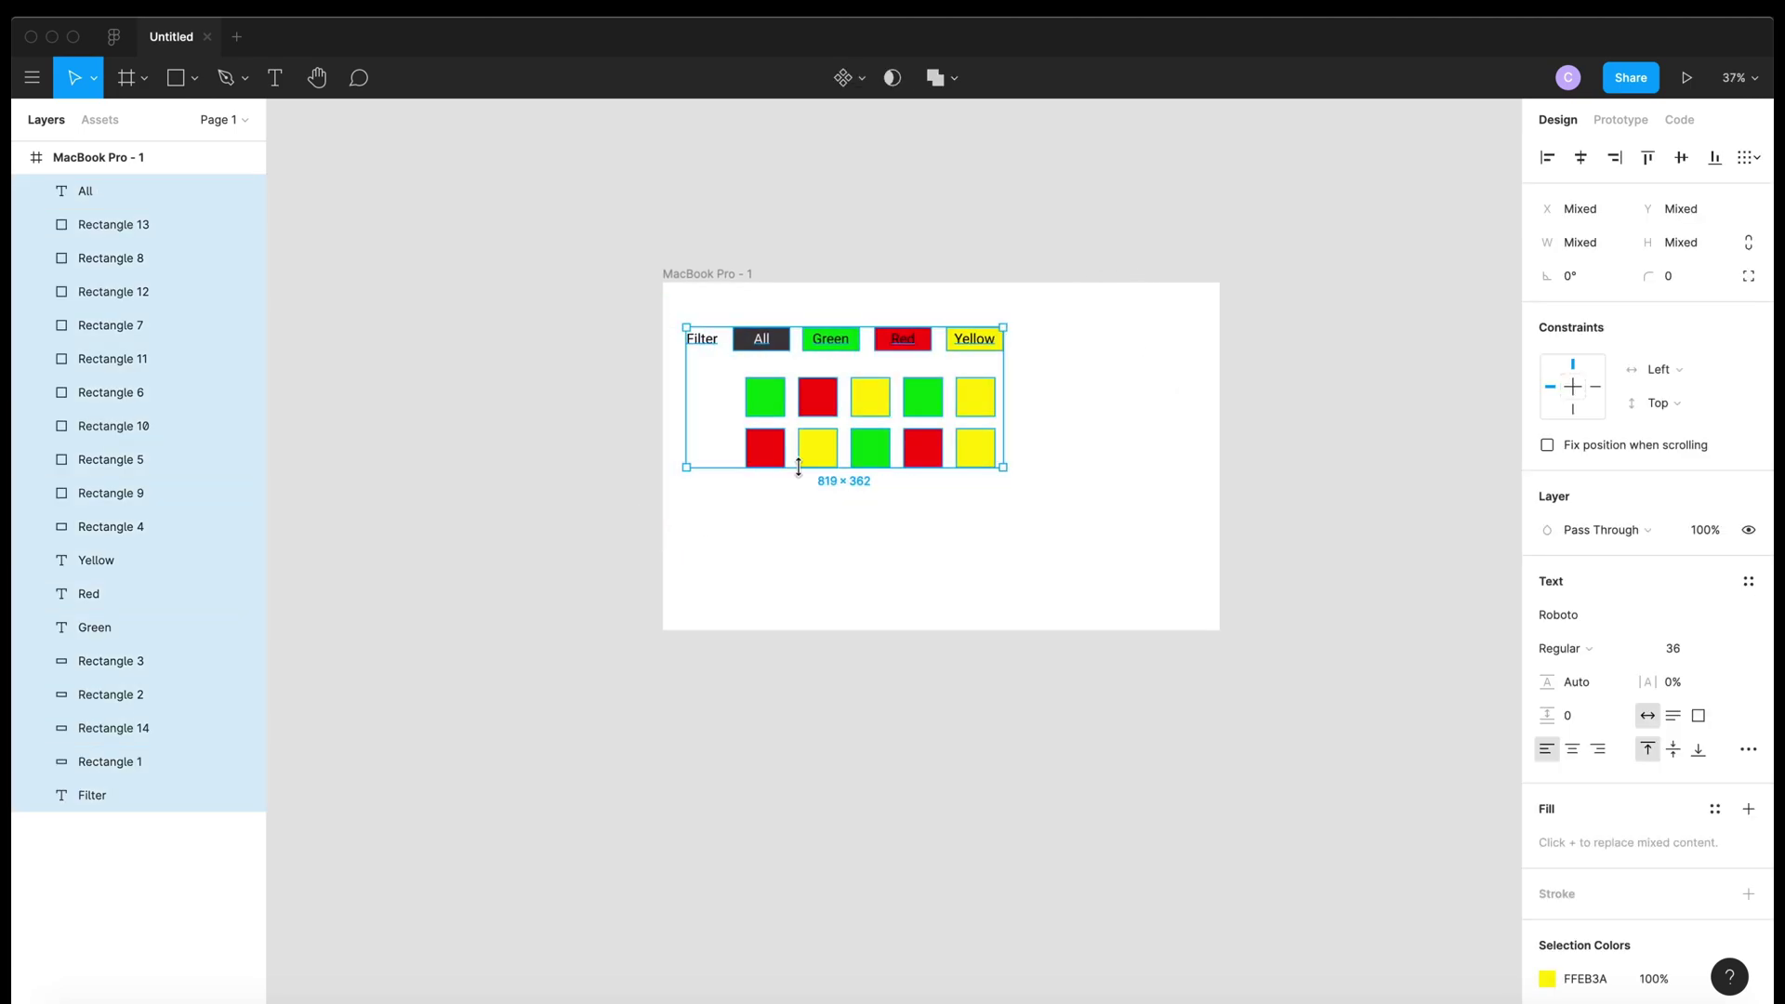
drag(818, 411, 890, 431)
click(923, 550)
Duplicate the MacBook Pro - 1 frame to create MacBook Pro - 2
scroll(921, 546, up, 2)
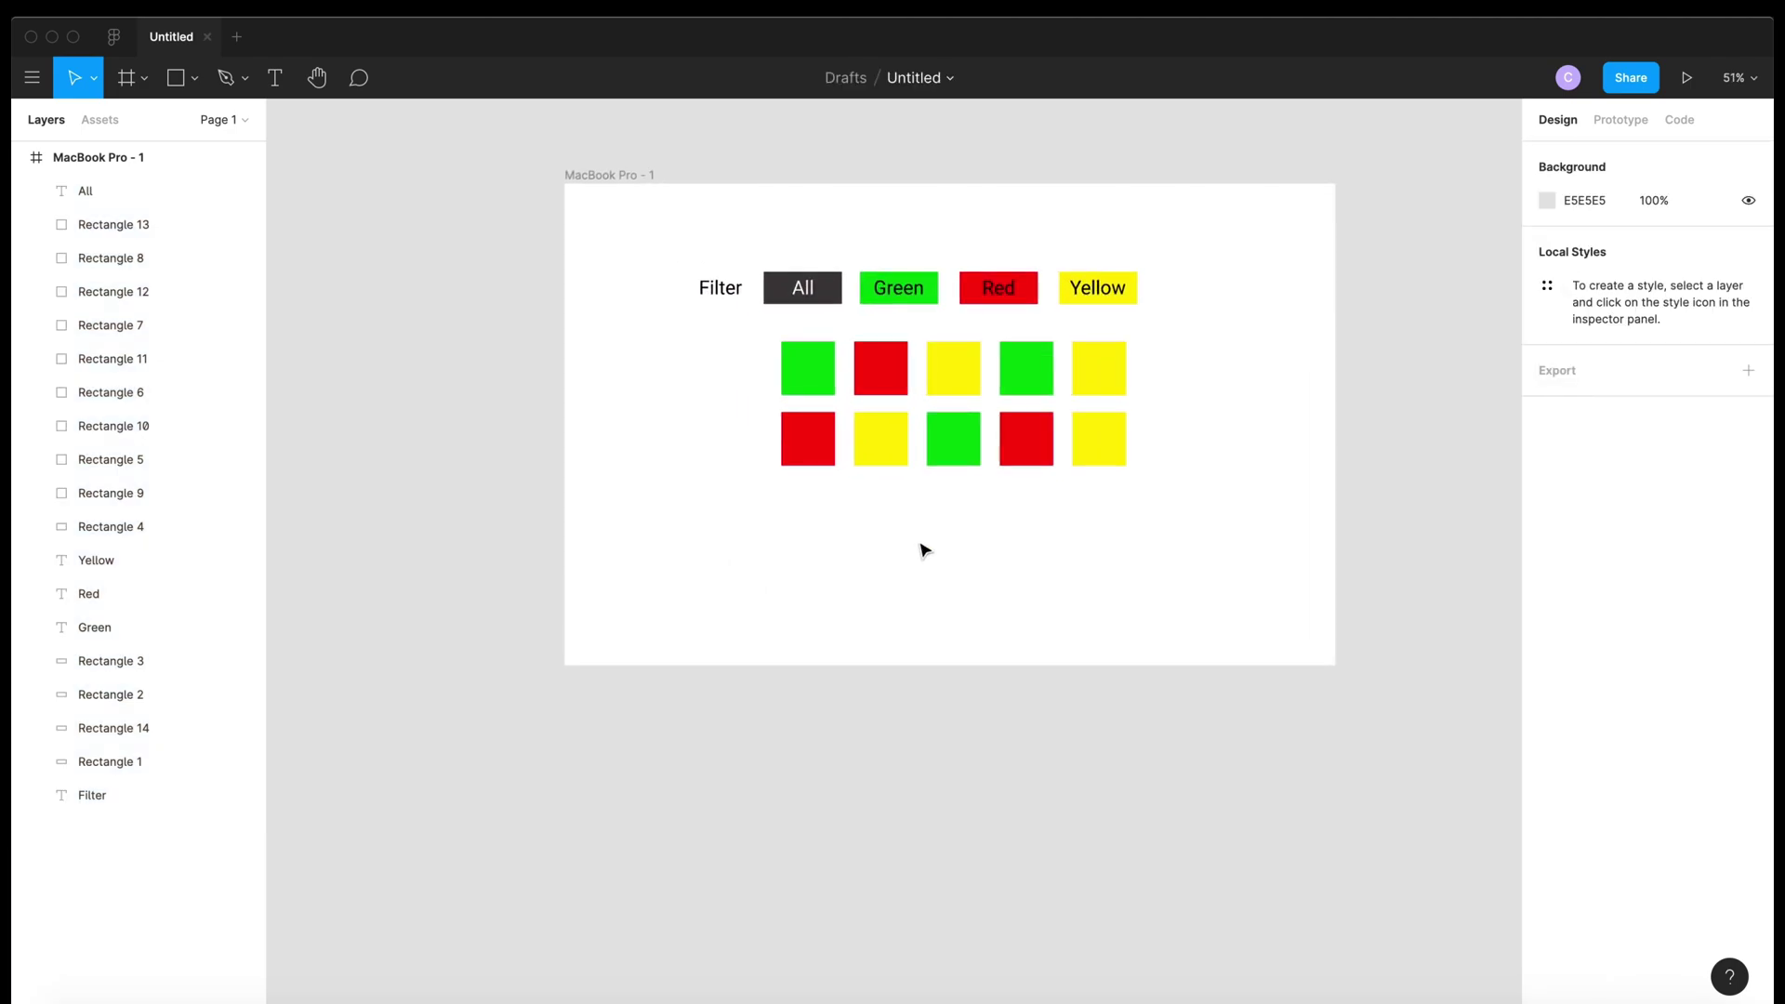
scroll(920, 546, down, 3)
click(606, 316)
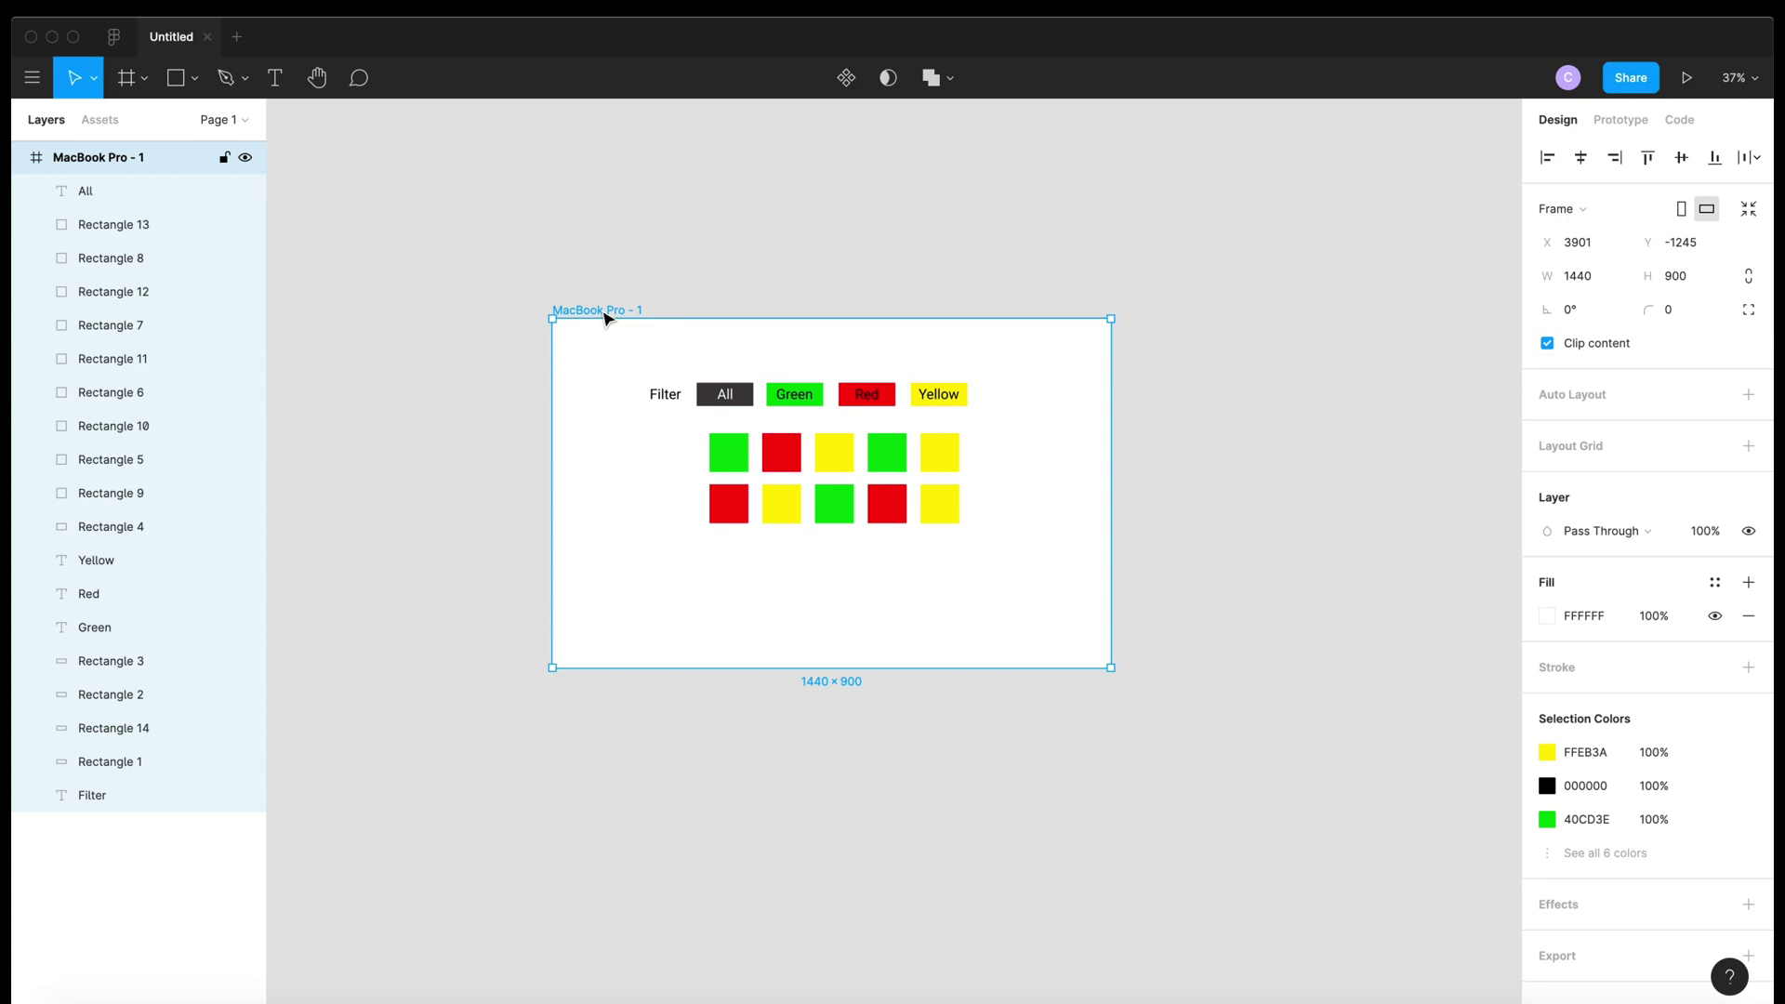
key(super+d)
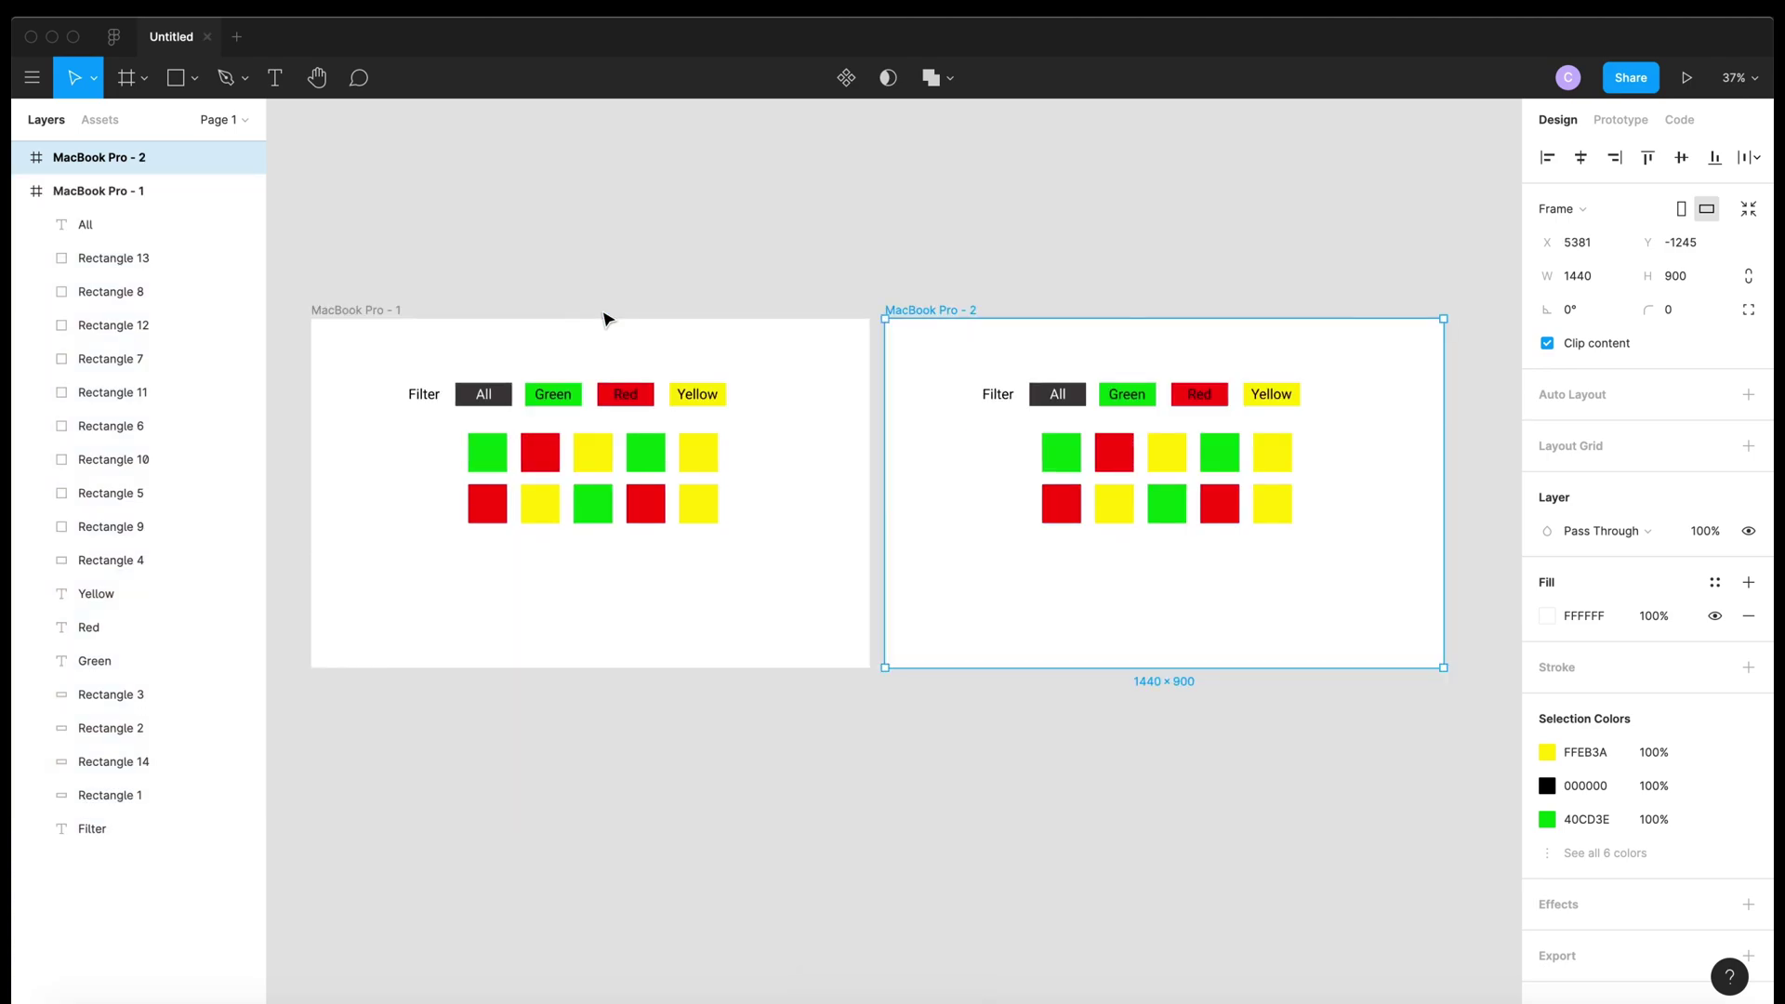
click(769, 284)
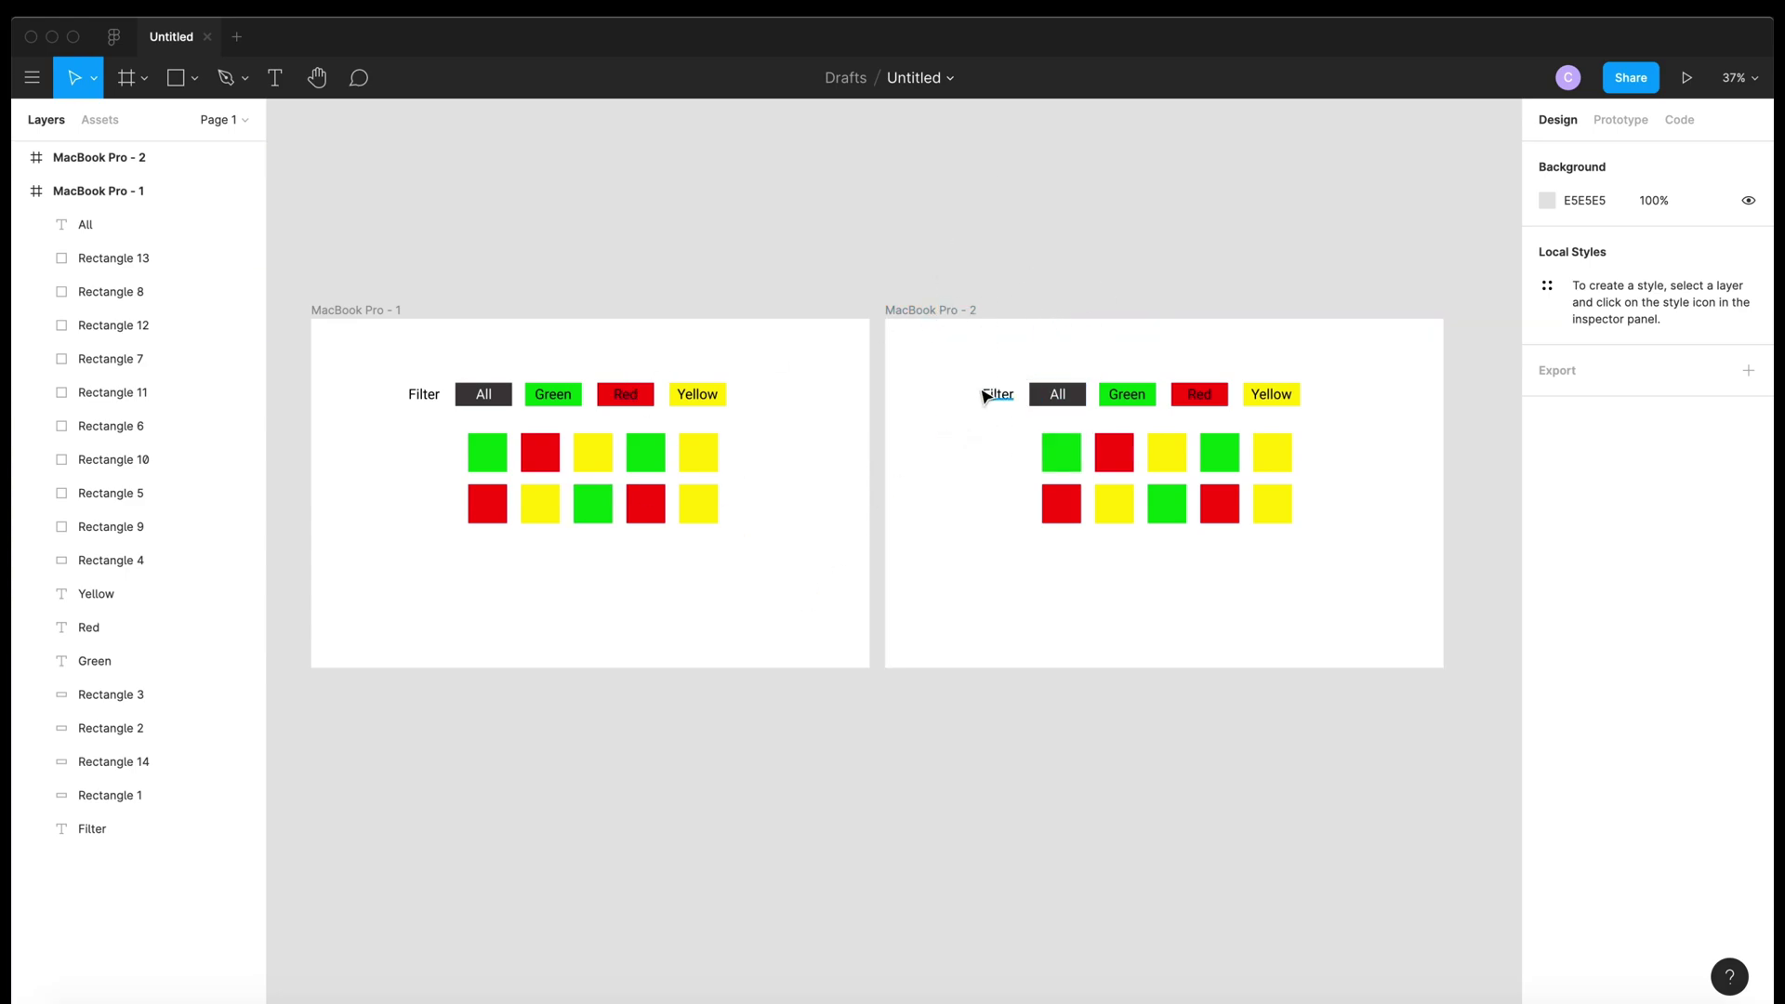
Link the Green button to MacBook Pro - 2 On Click with Smart Animate, Ease In And Out, 300ms
scroll(987, 398, down, 1)
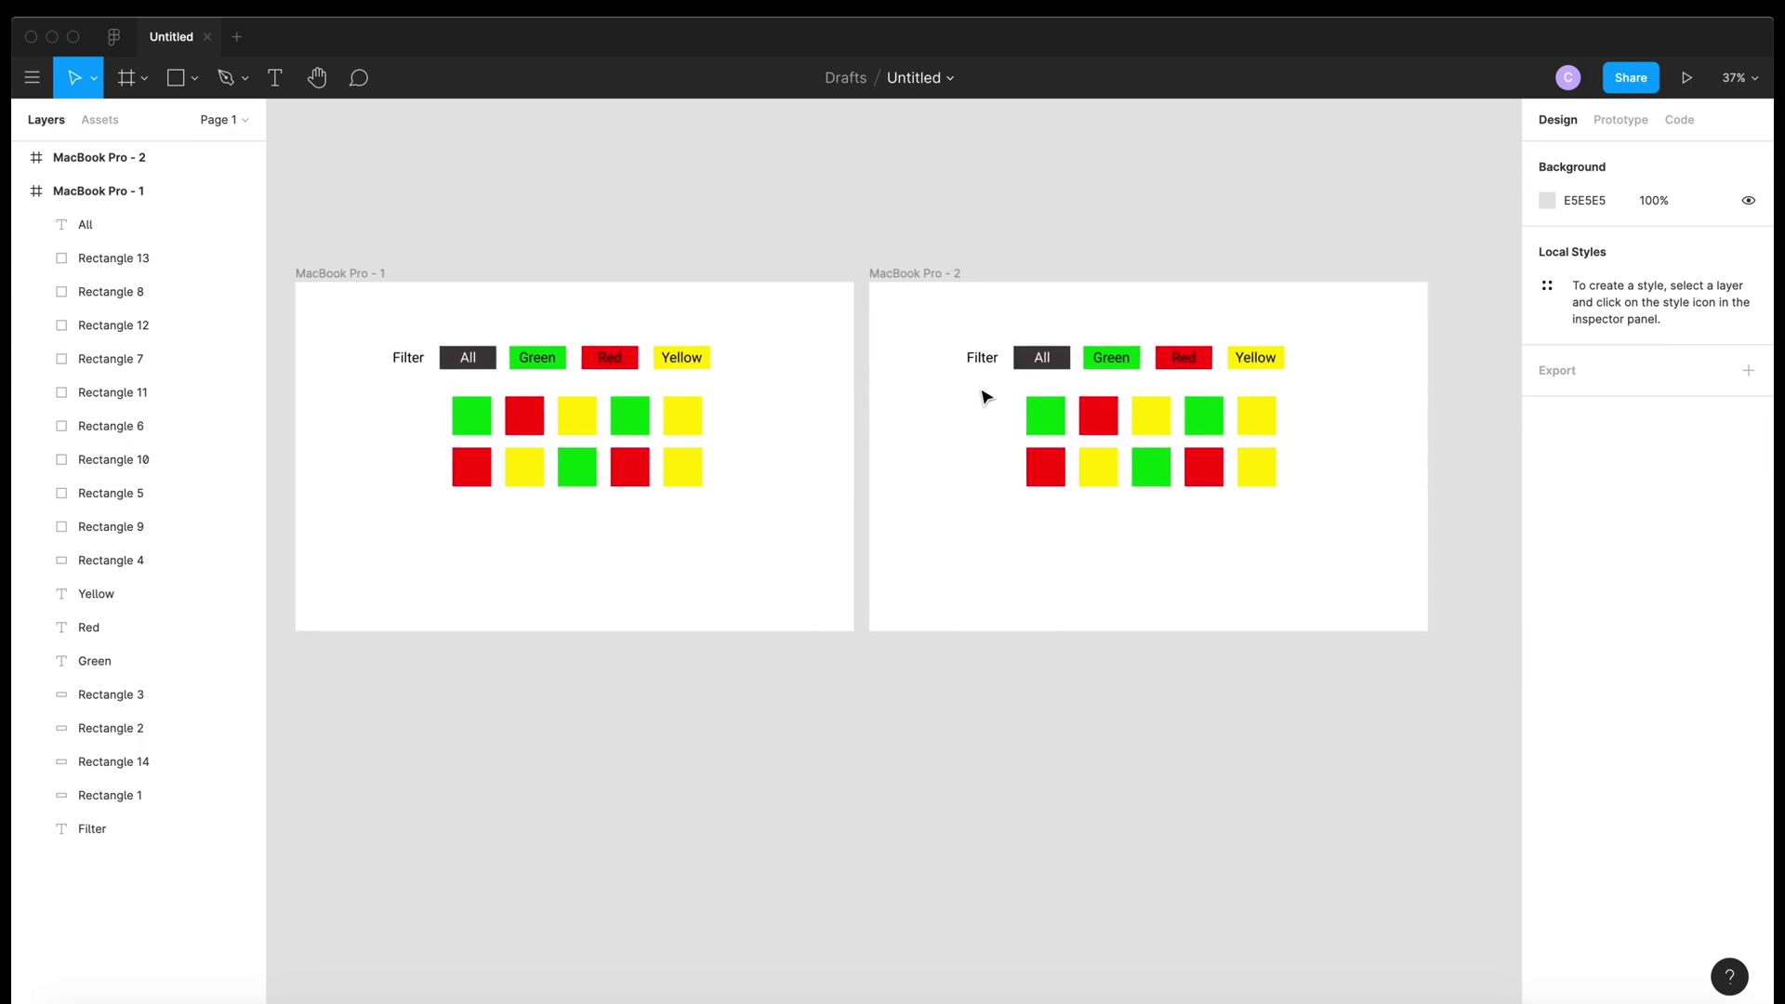
click(1633, 124)
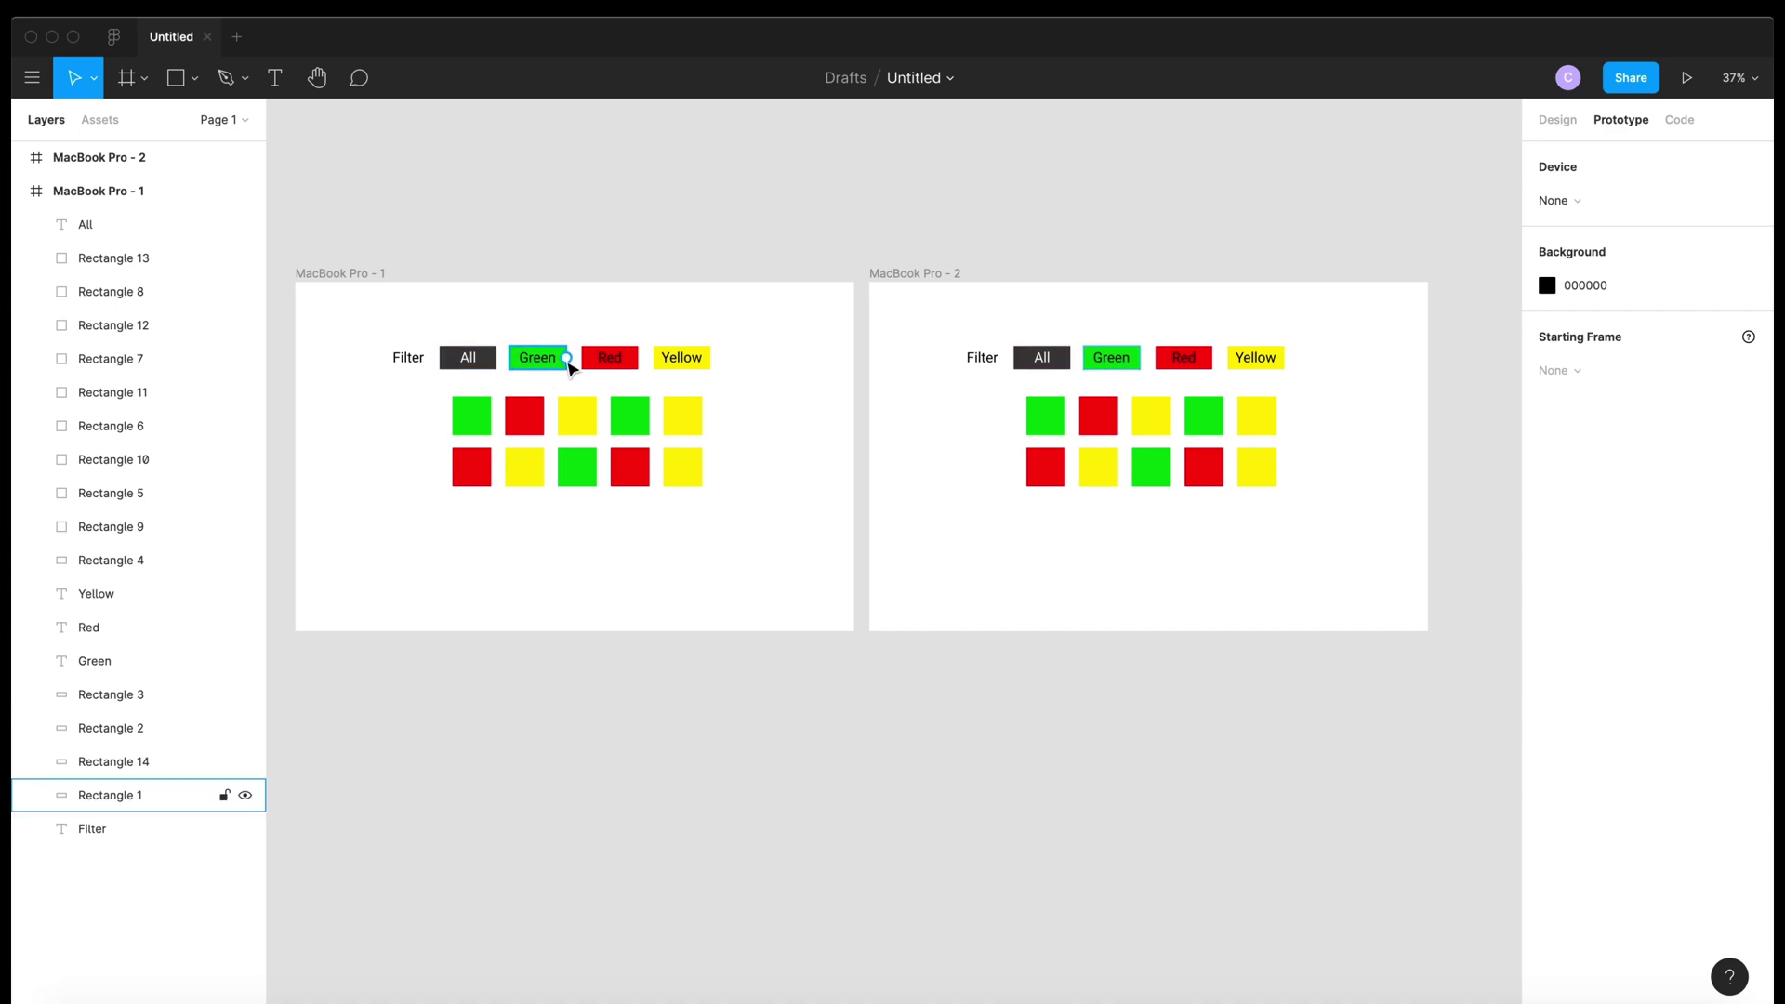
click(569, 366)
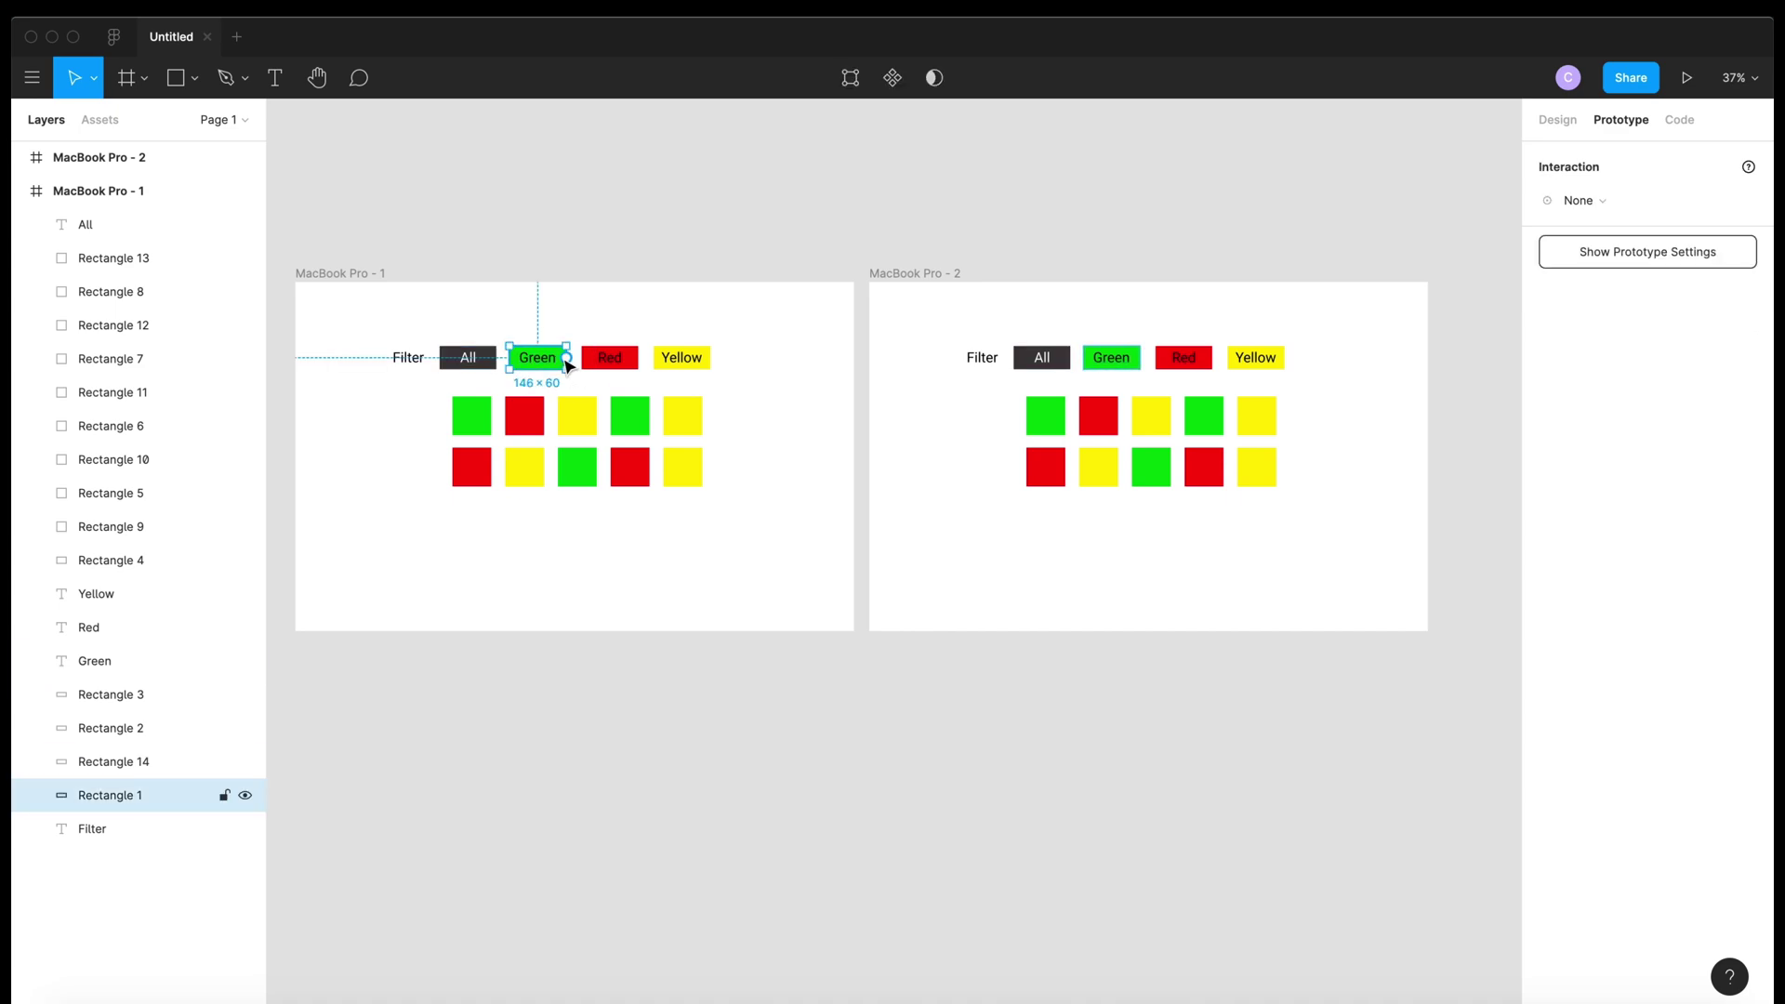
drag(567, 359, 938, 498)
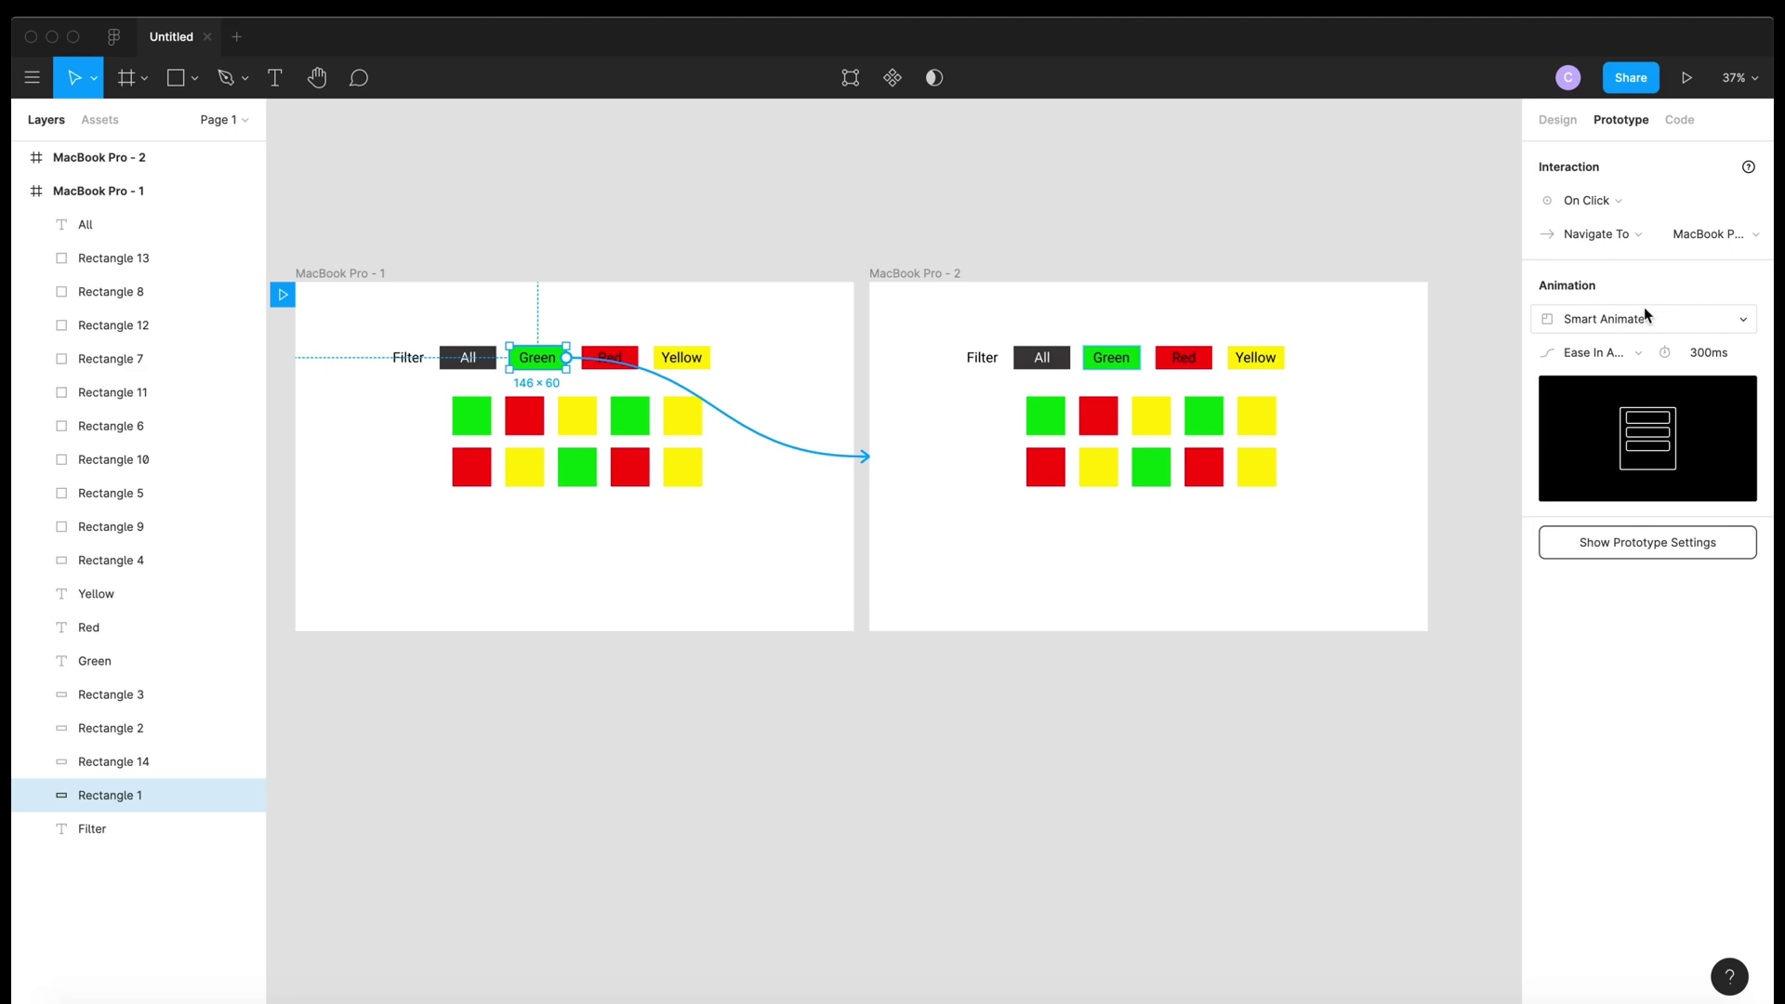
click(1651, 326)
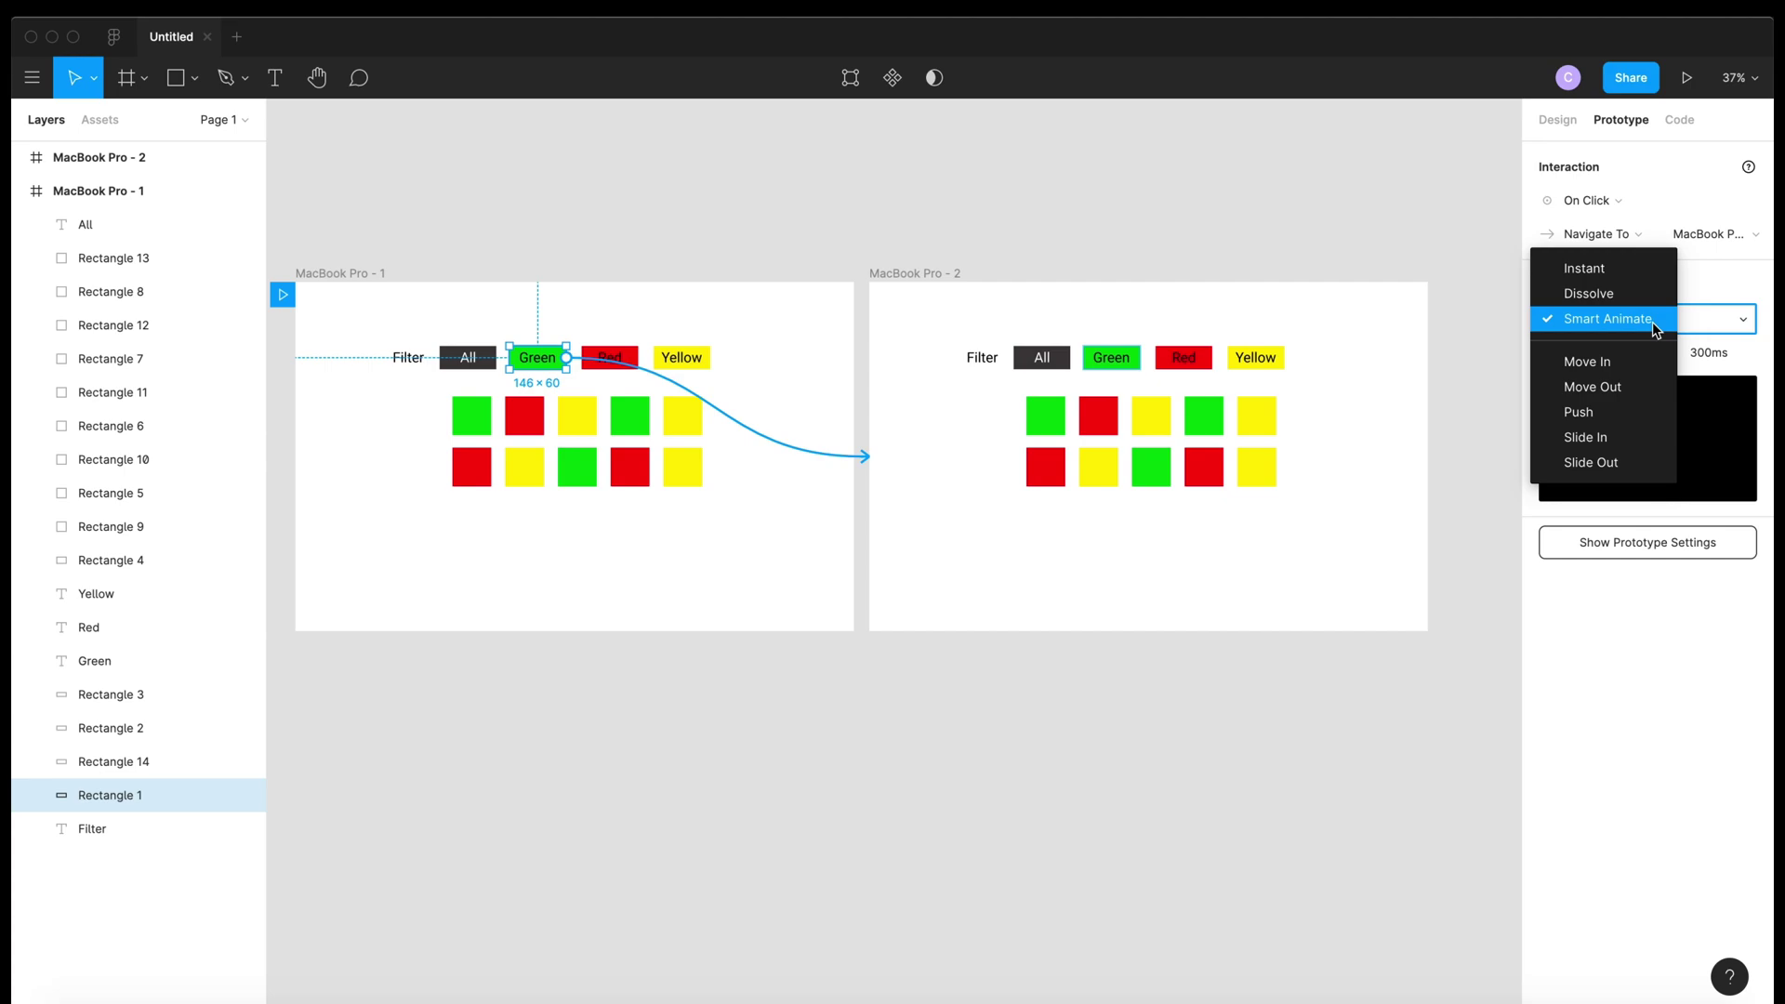
click(1653, 321)
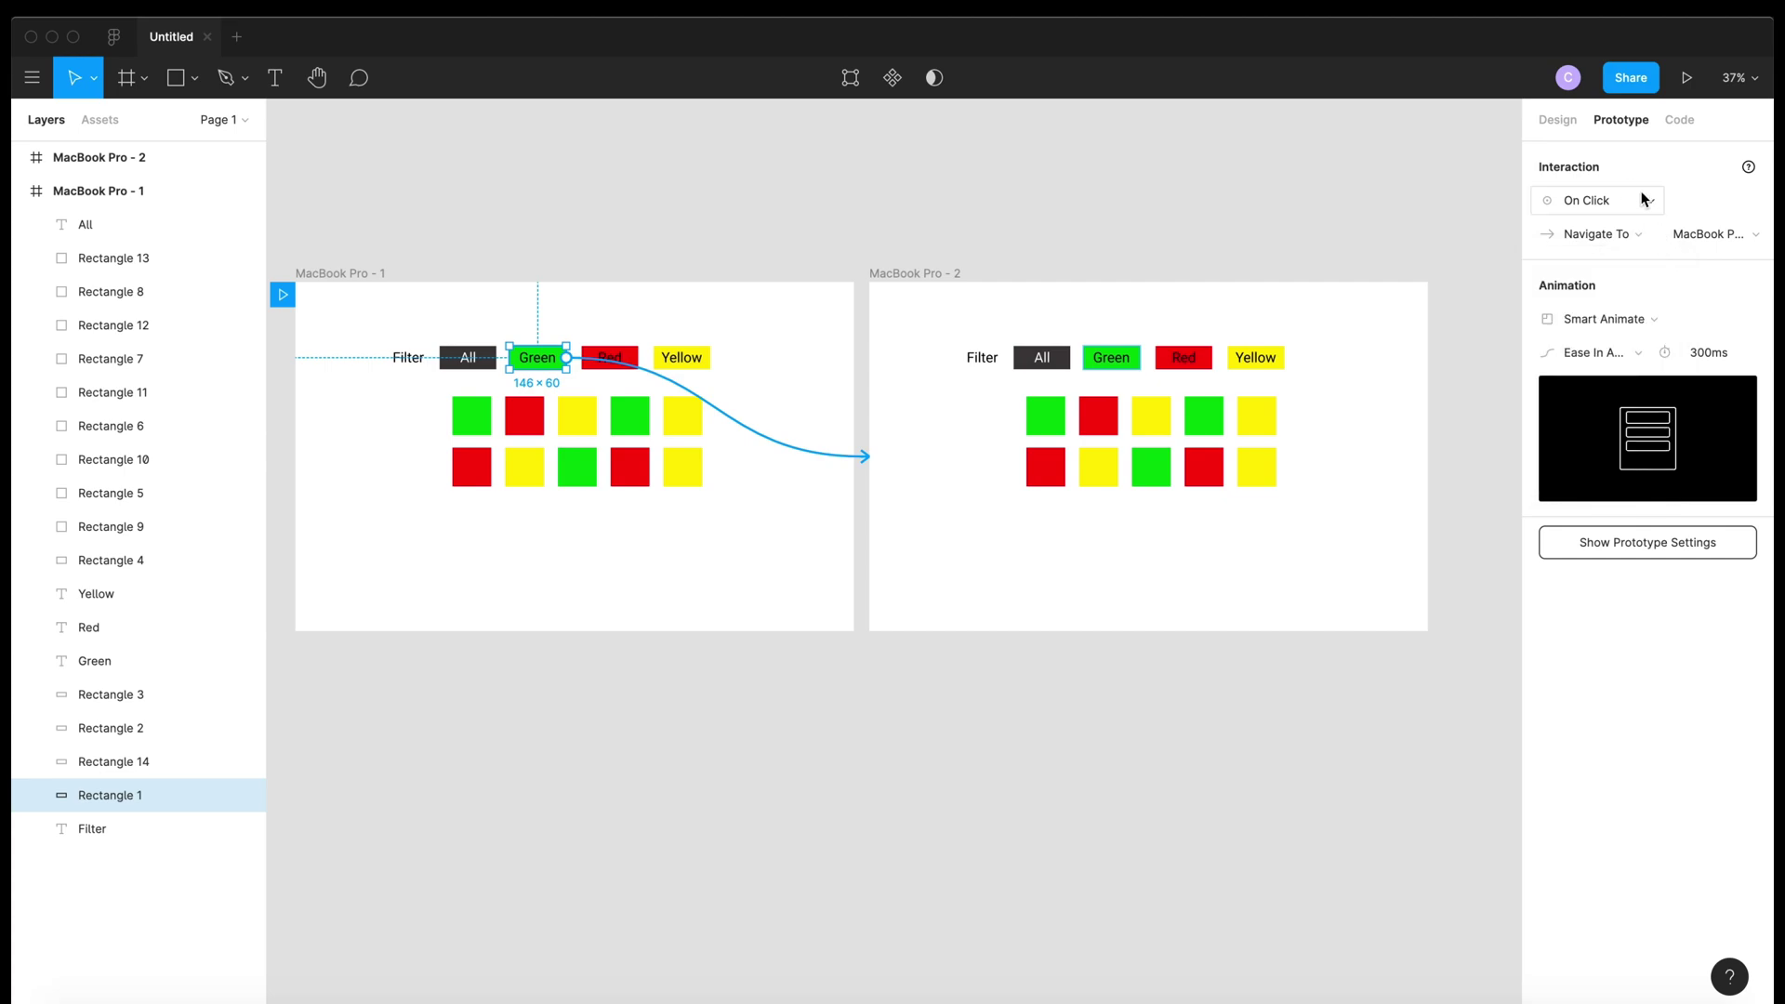
click(1719, 238)
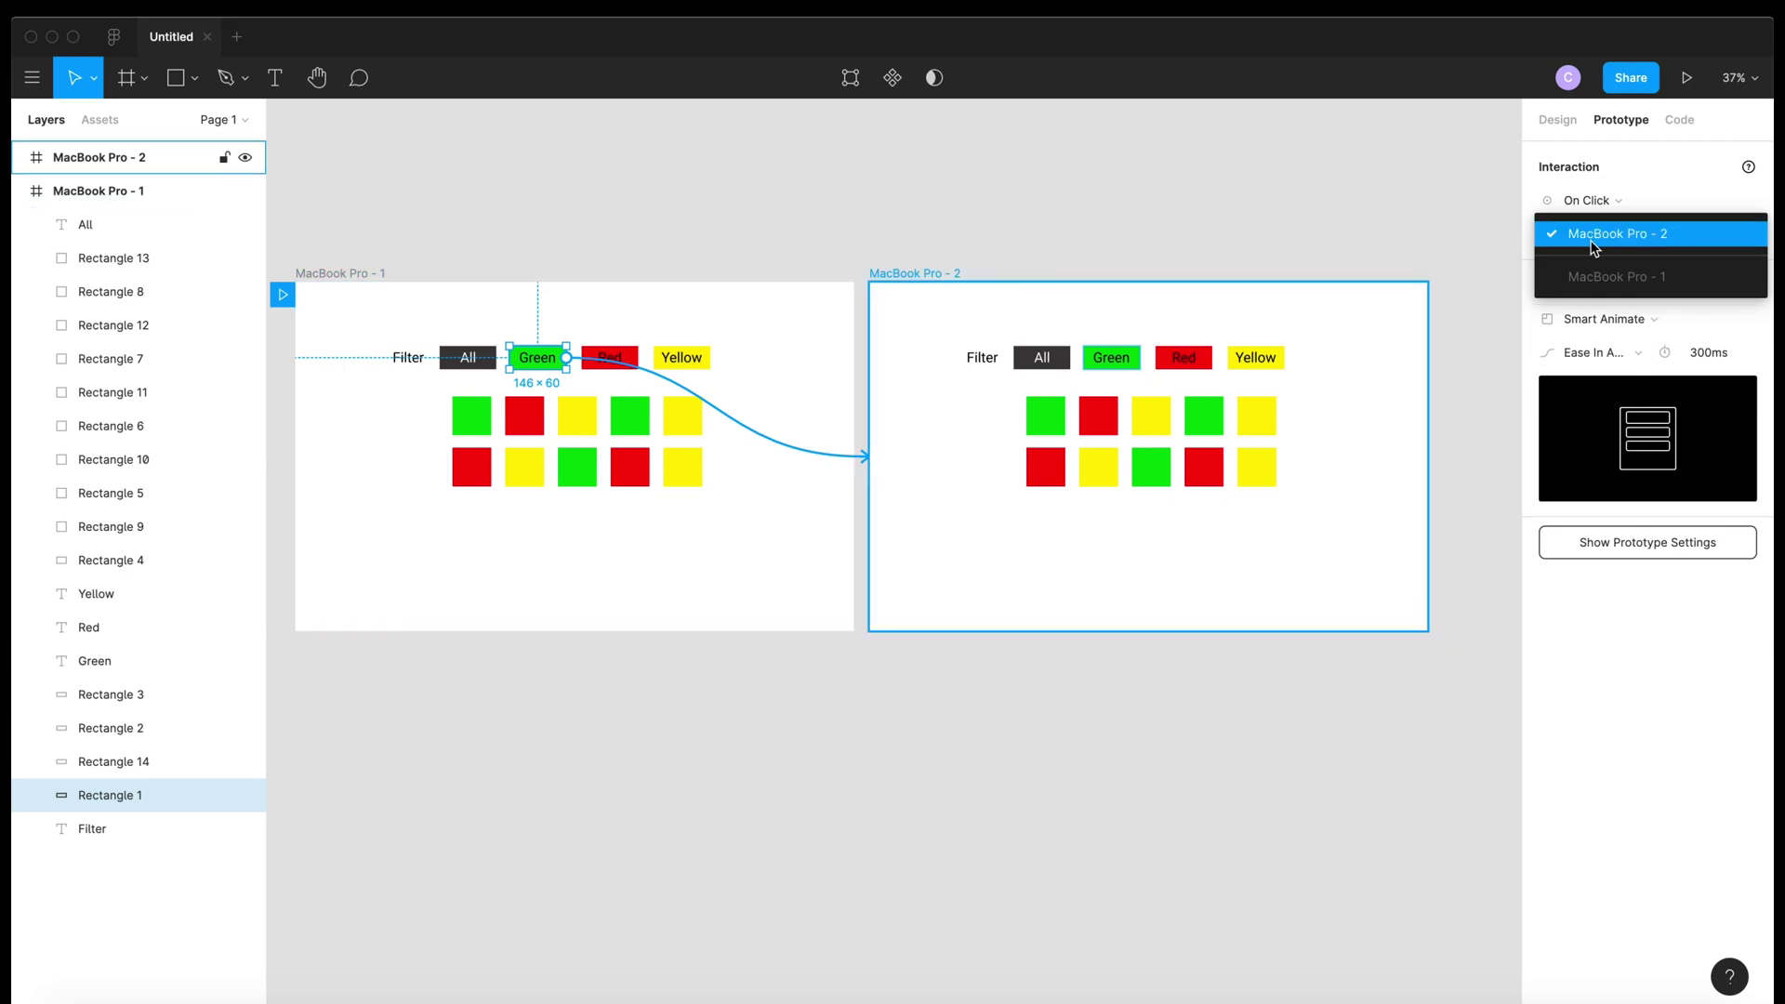
click(1665, 243)
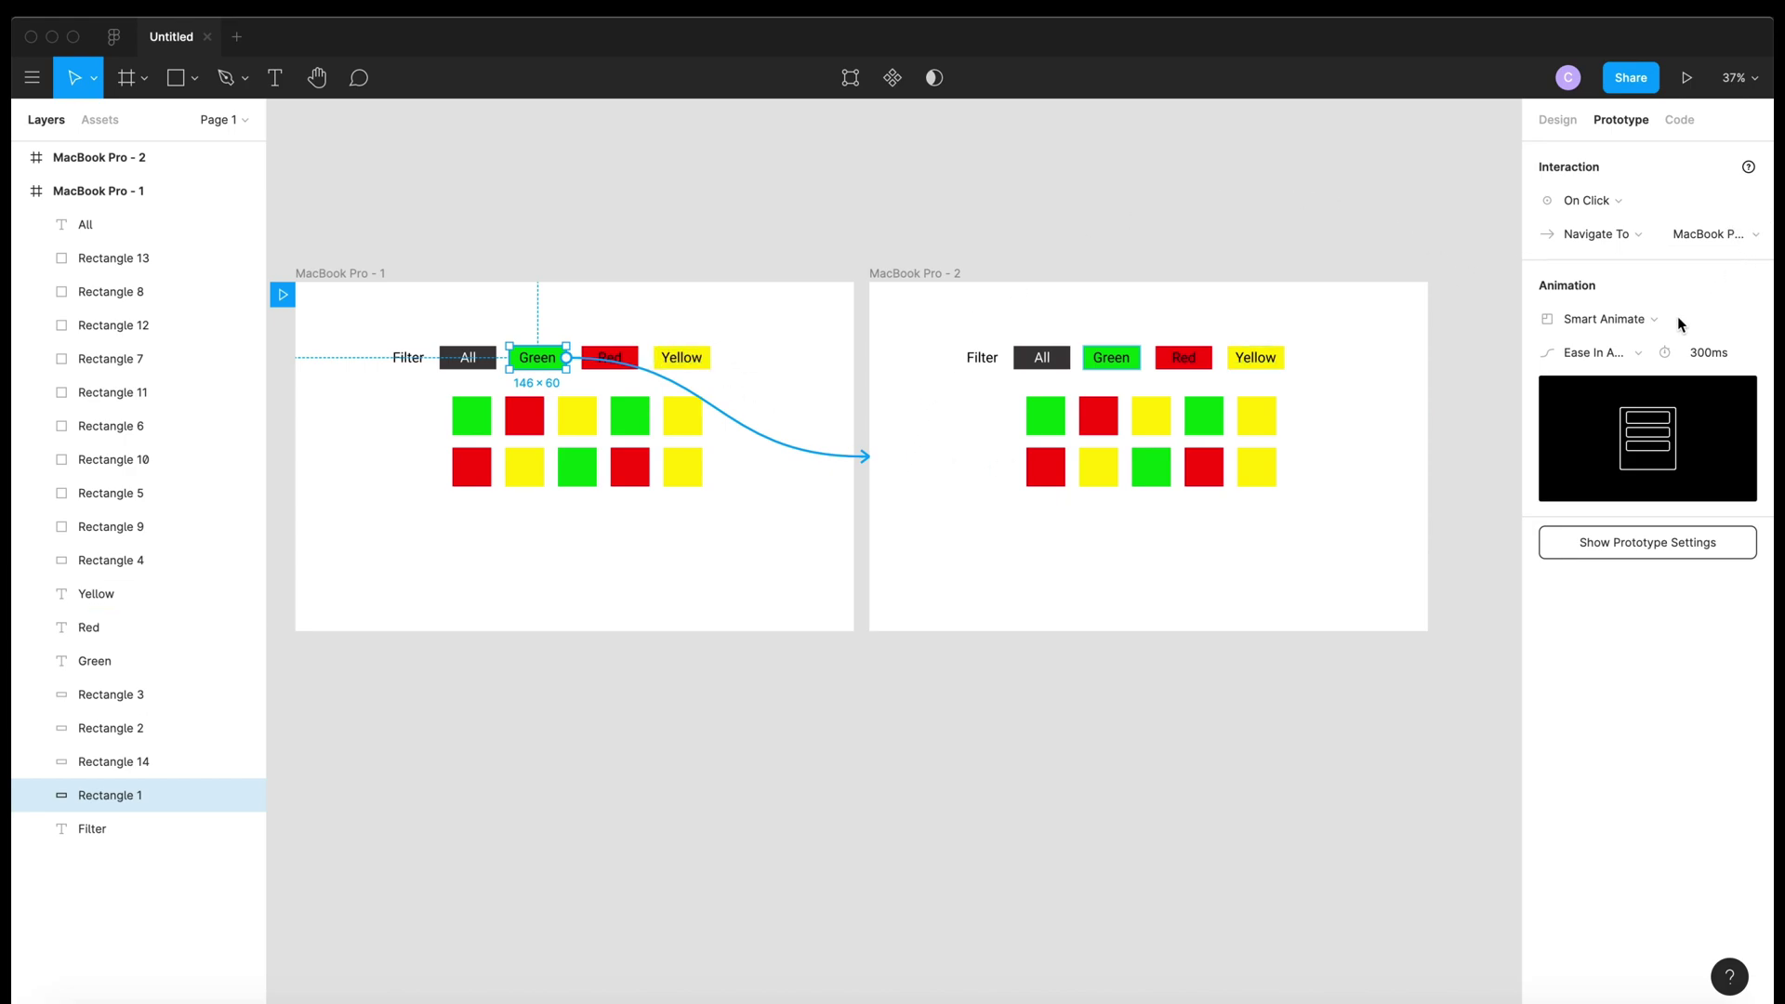
click(1636, 356)
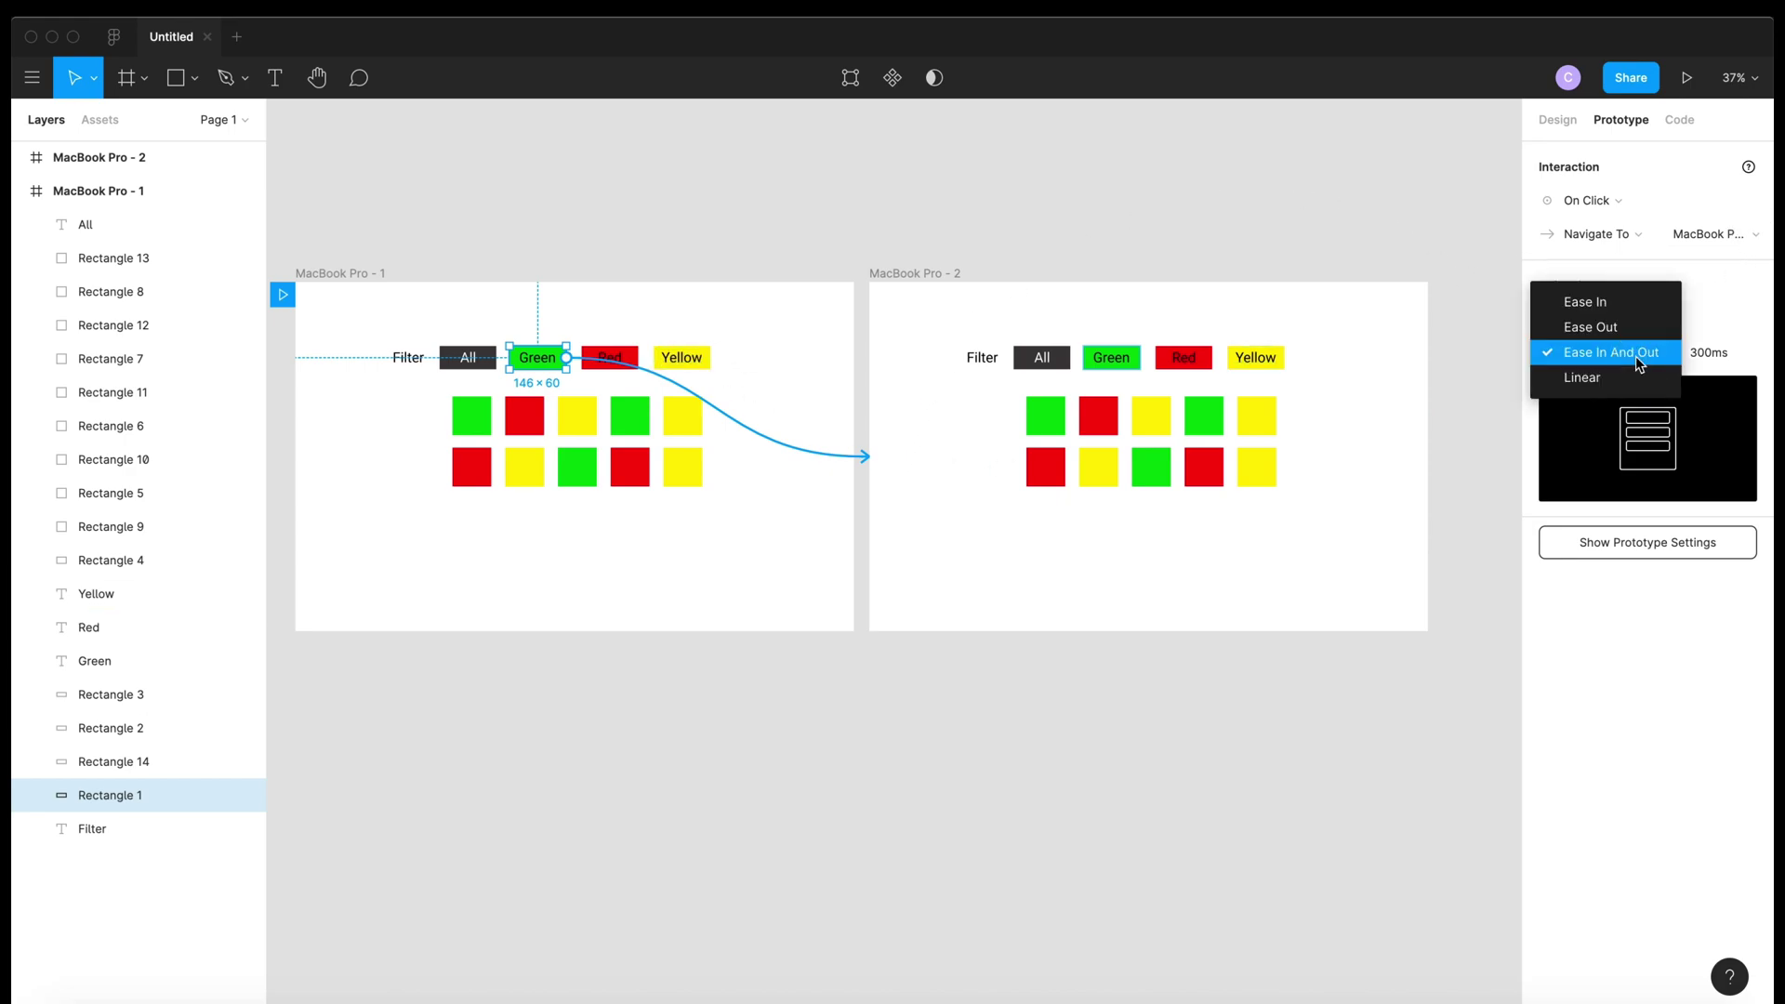
click(1636, 355)
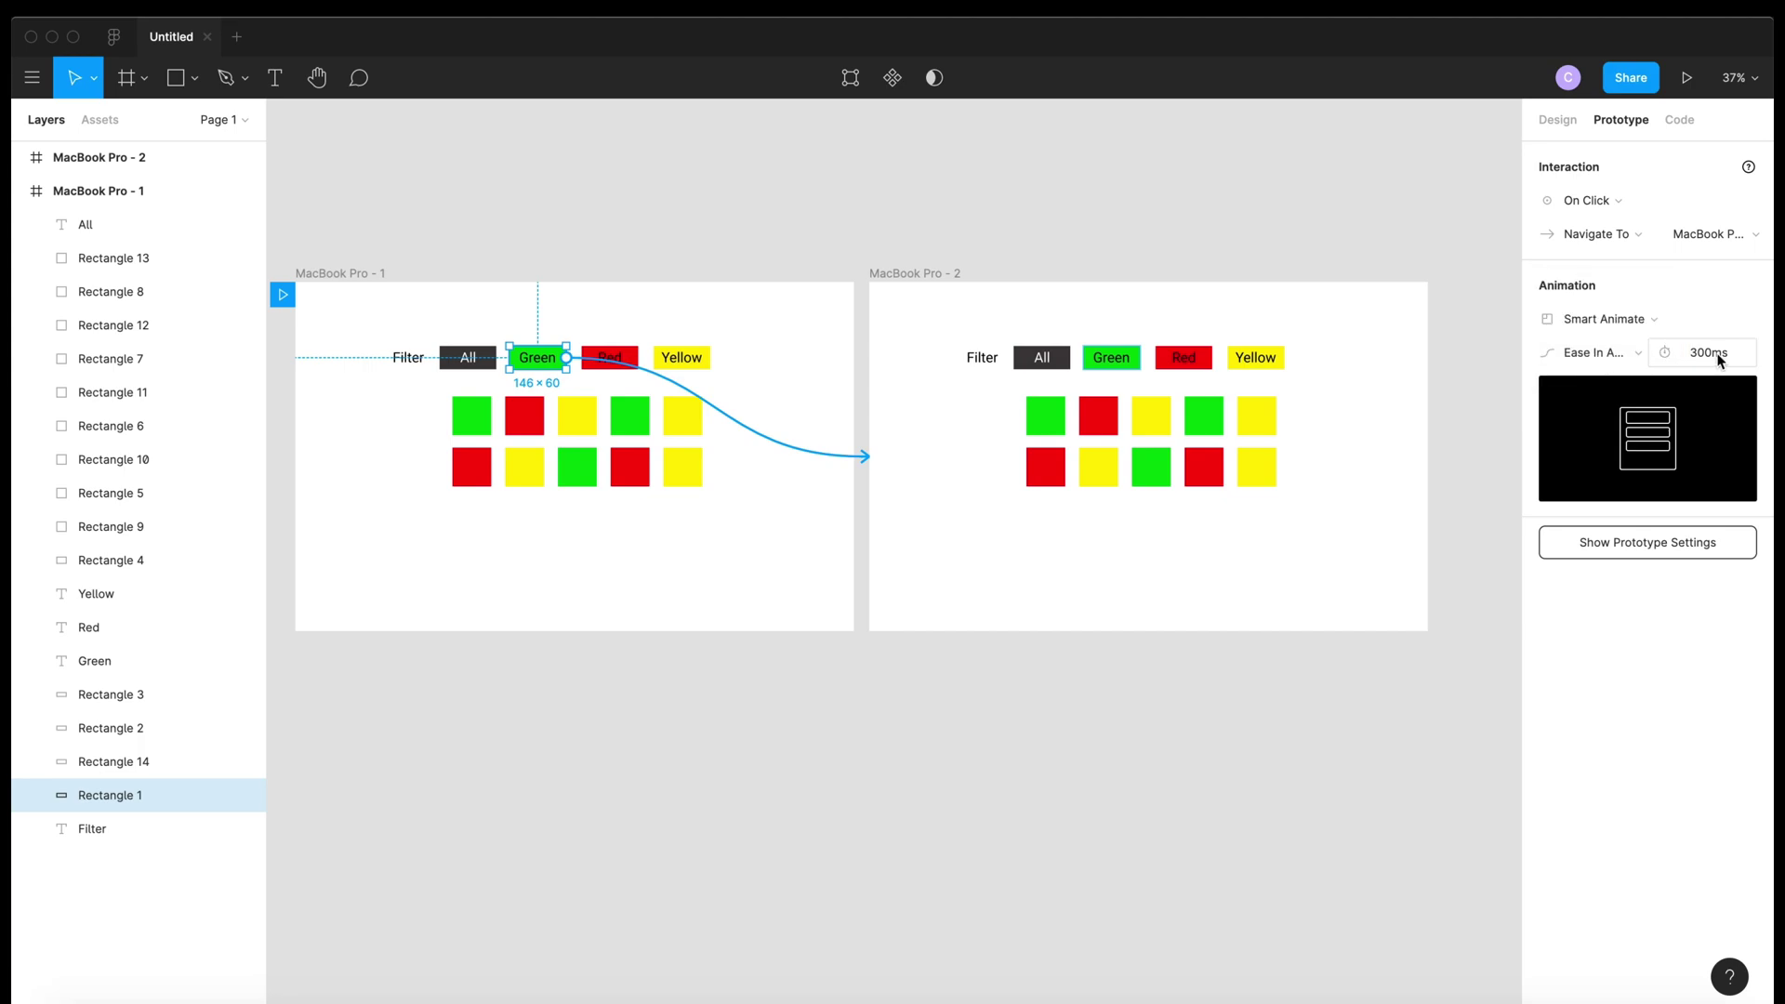
click(1436, 409)
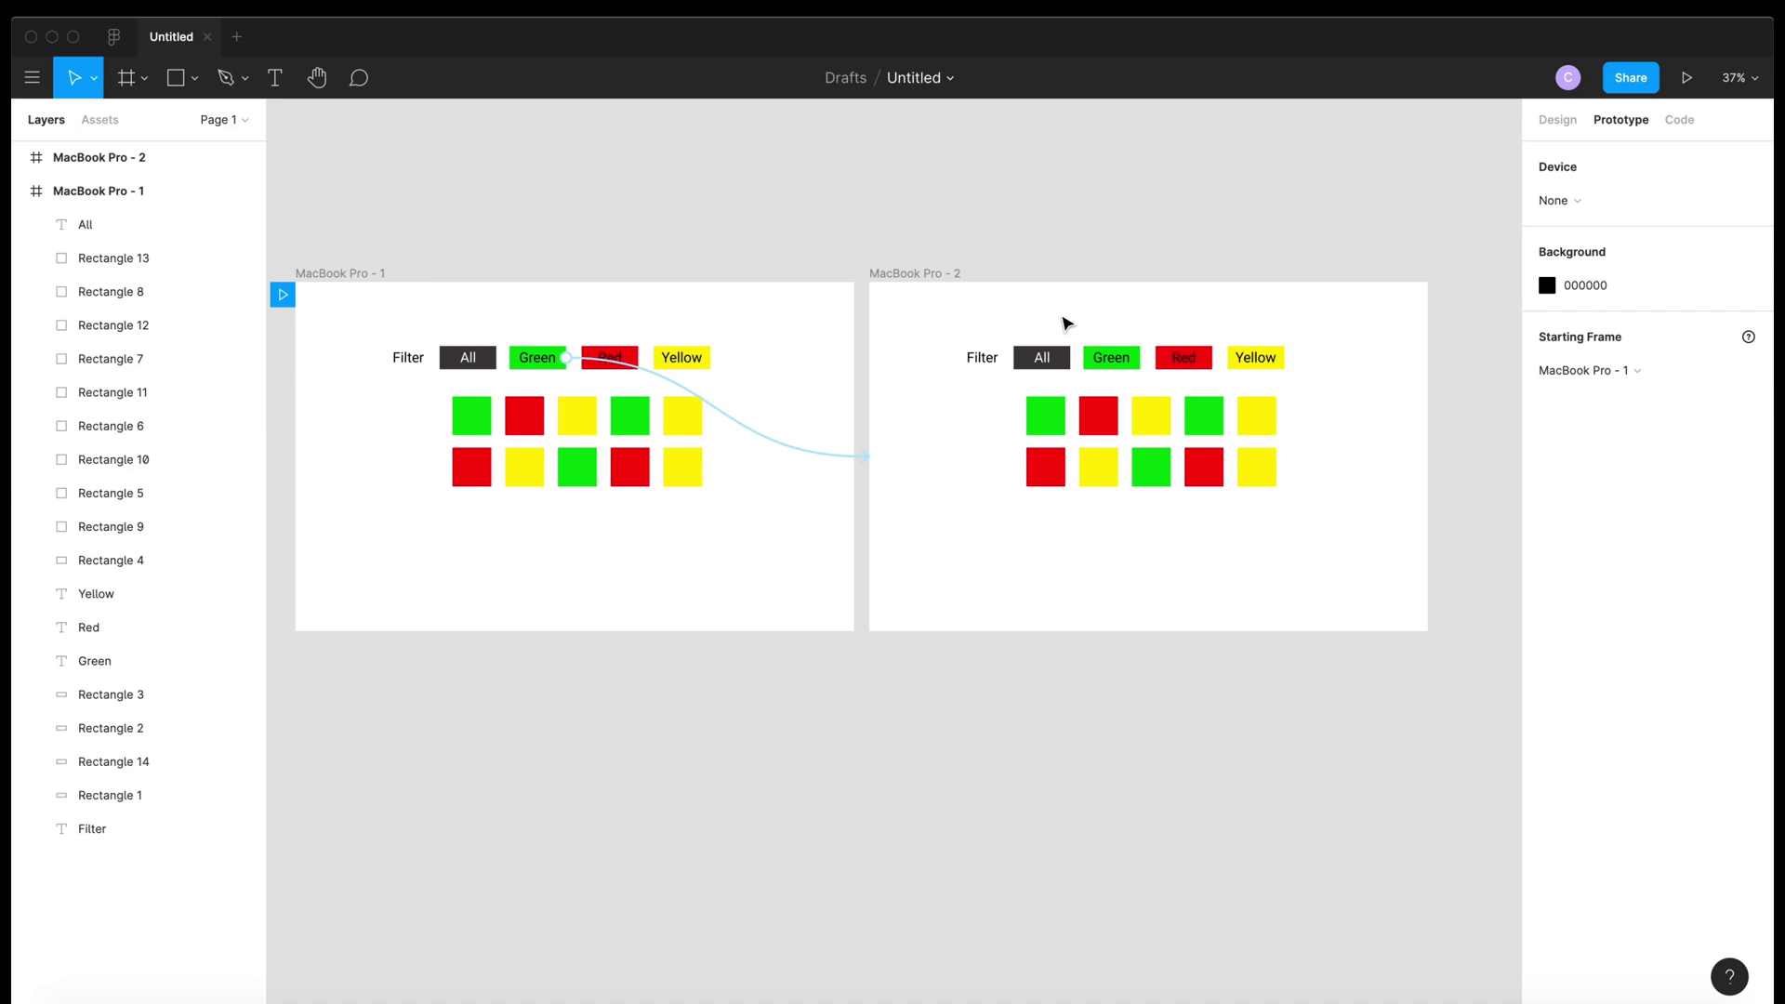
Delete the top-row red and yellow squares and move green squares into the top row
scroll(1151, 376, up, 5)
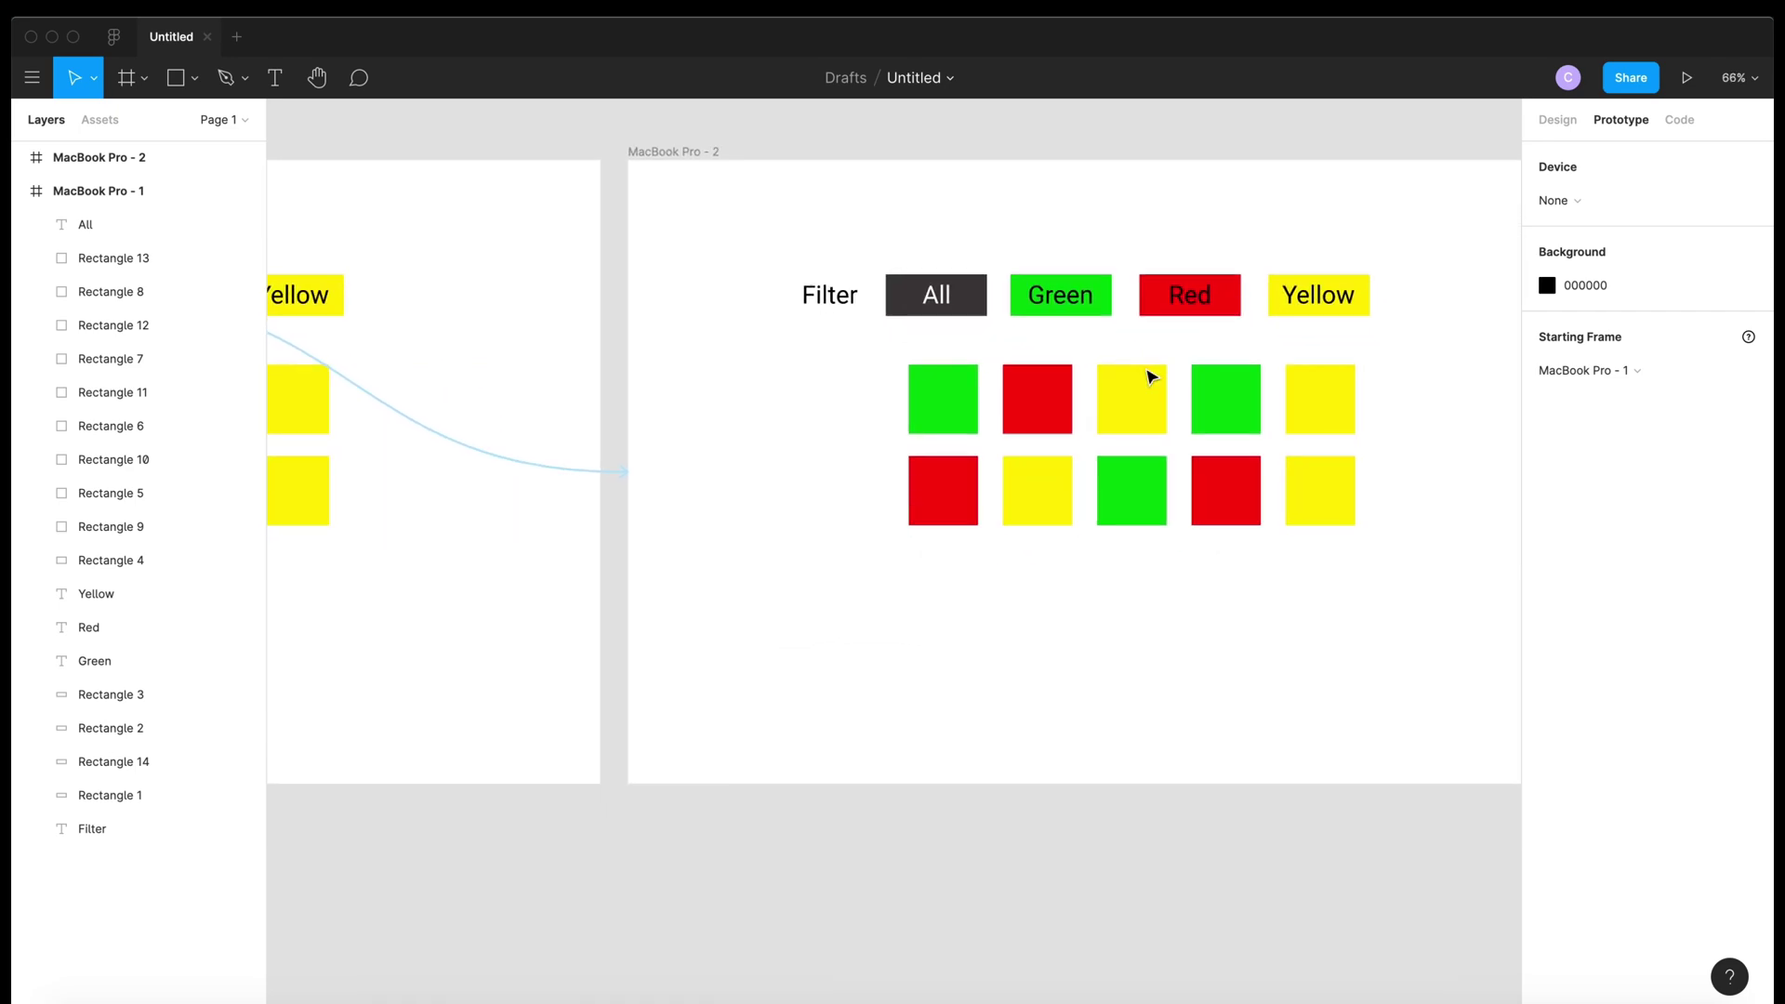
click(1046, 420)
key(Delete)
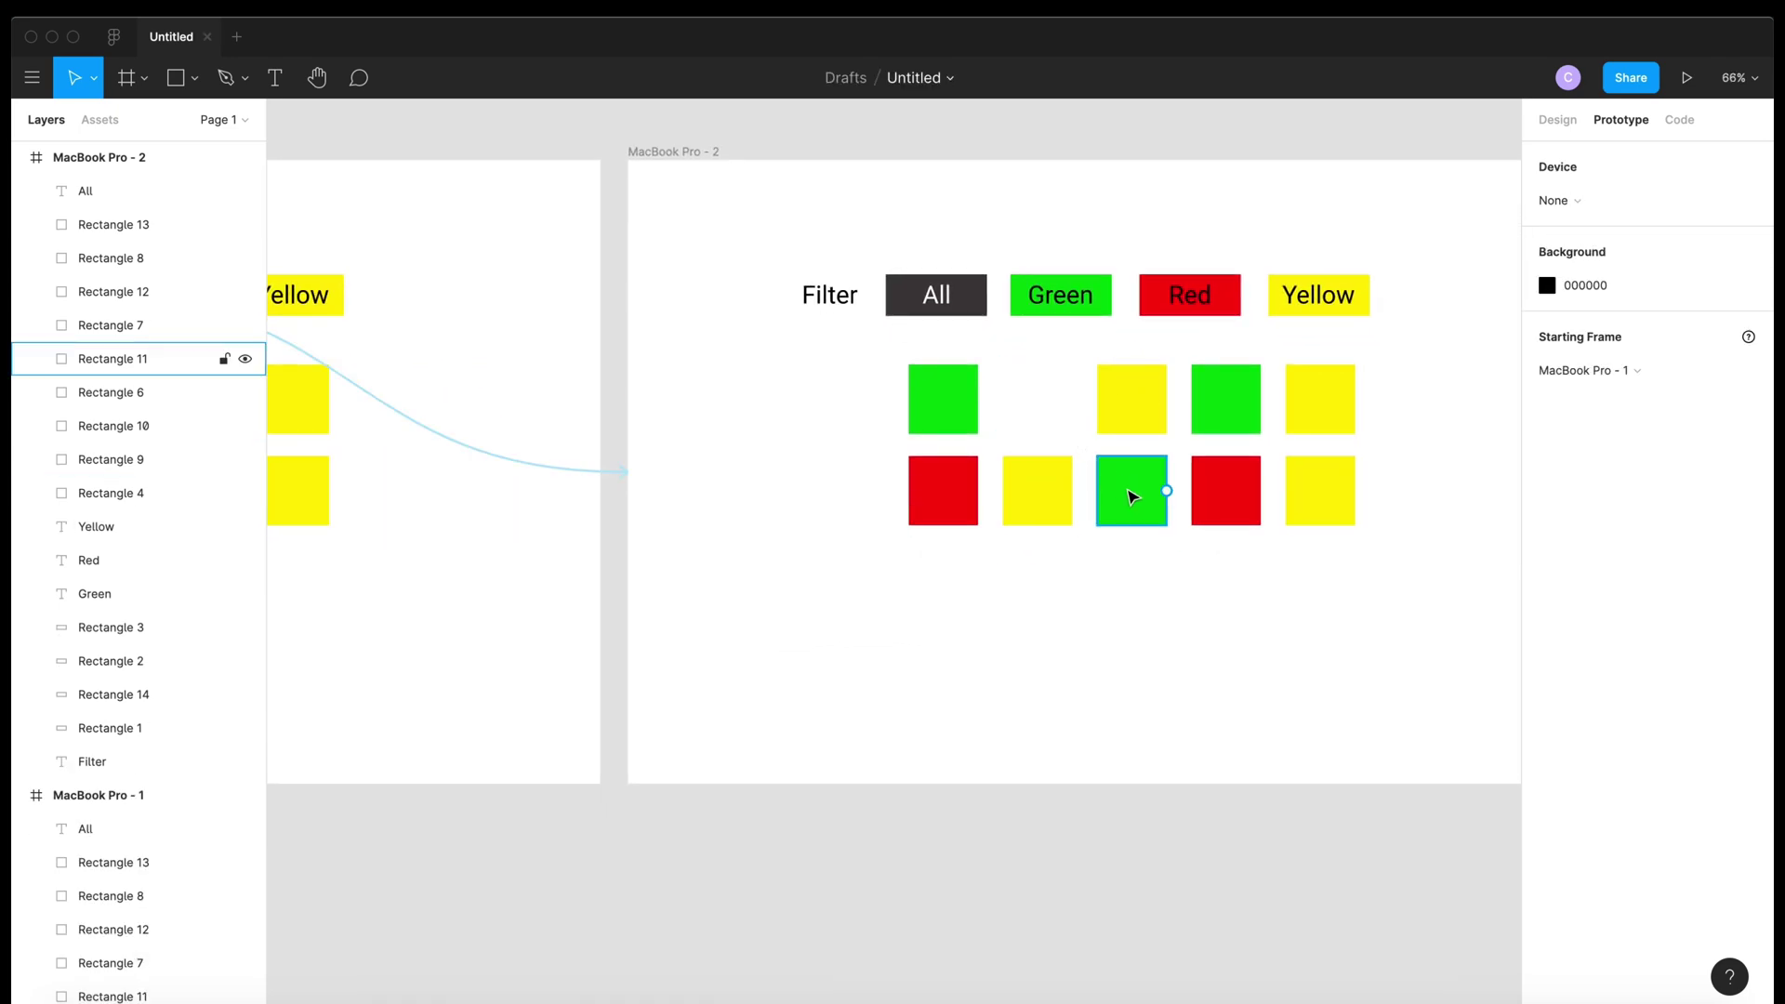
drag(1220, 413, 1038, 410)
click(1131, 400)
key(Delete)
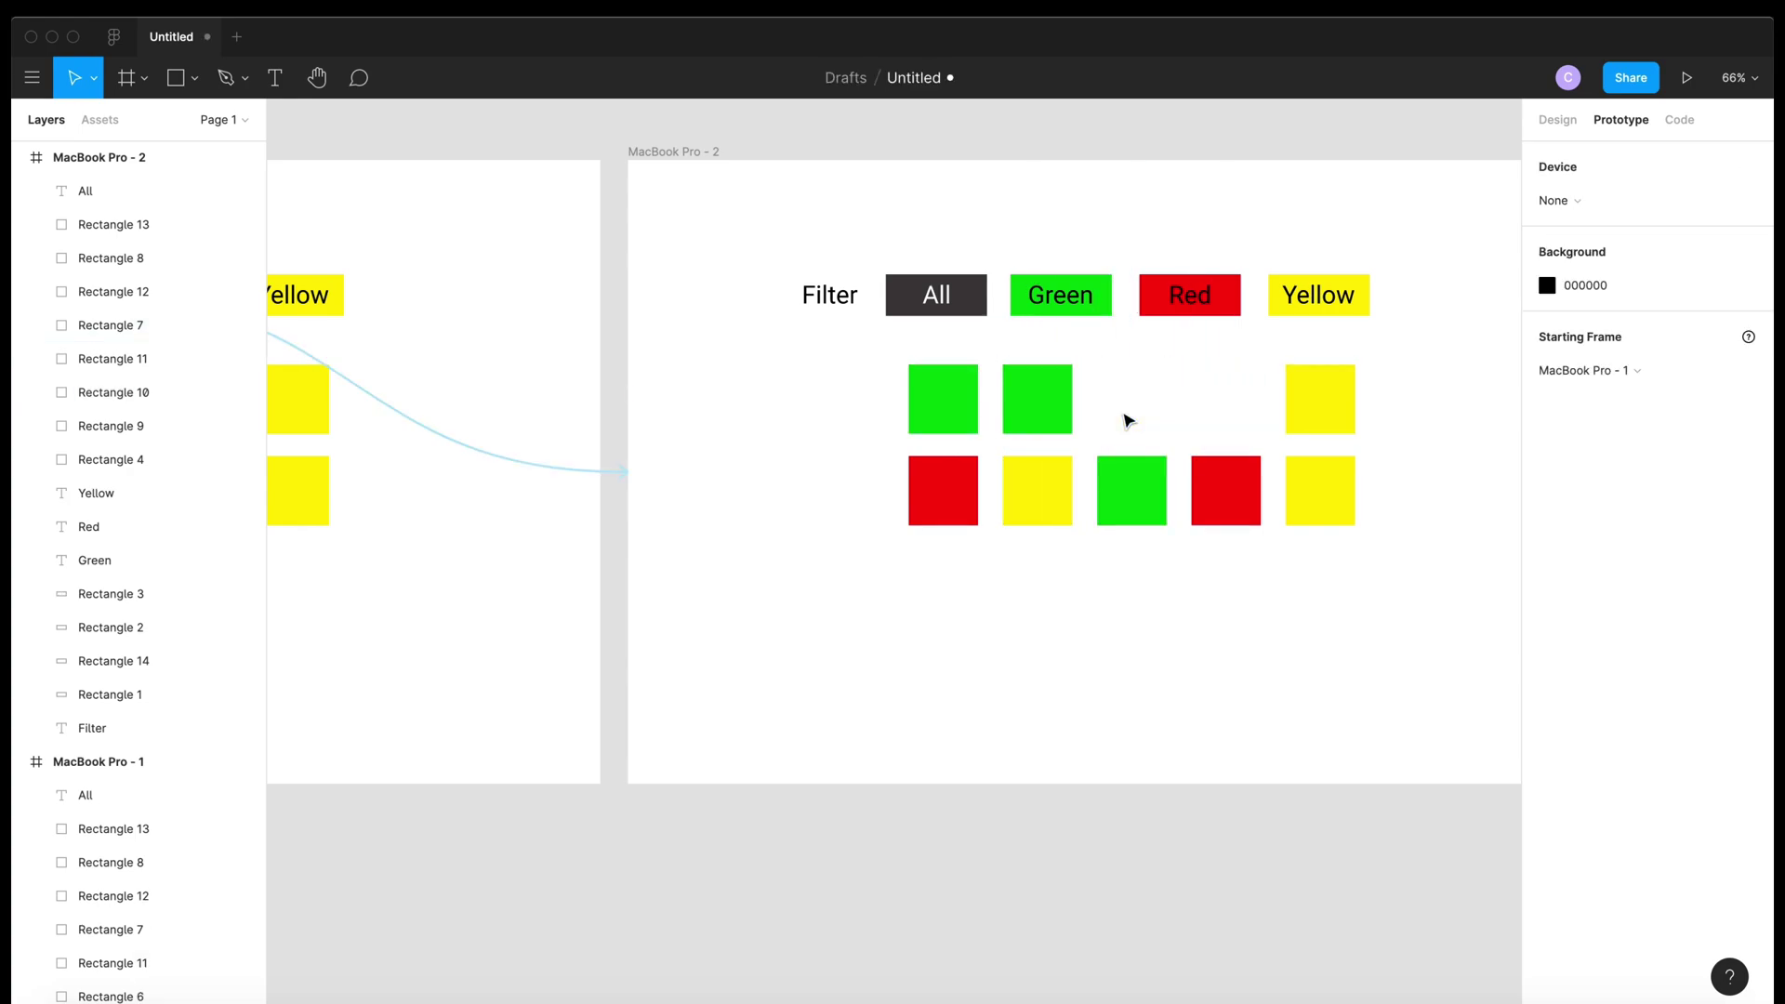
click(1113, 523)
drag(1114, 502, 1130, 405)
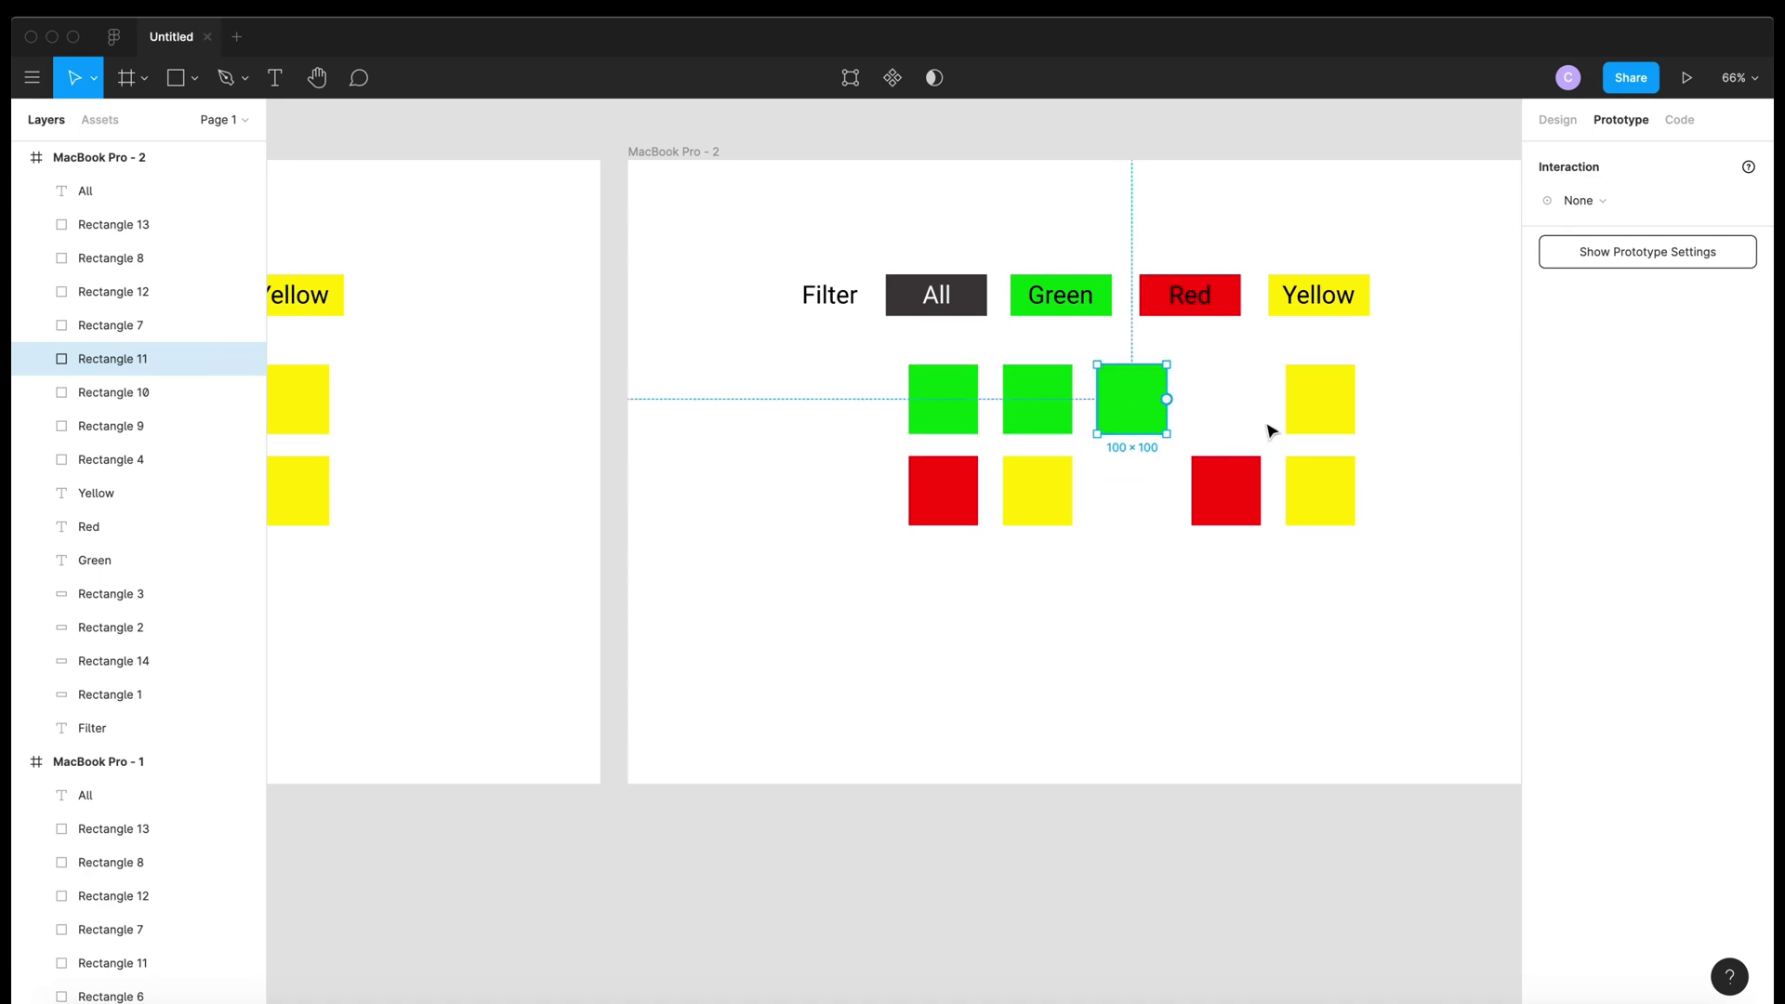
Delete all the remaining red and yellow squares, then zoom out to both frames
click(1327, 426)
shift+click(1339, 494)
shift+click(1227, 494)
shift+click(1052, 502)
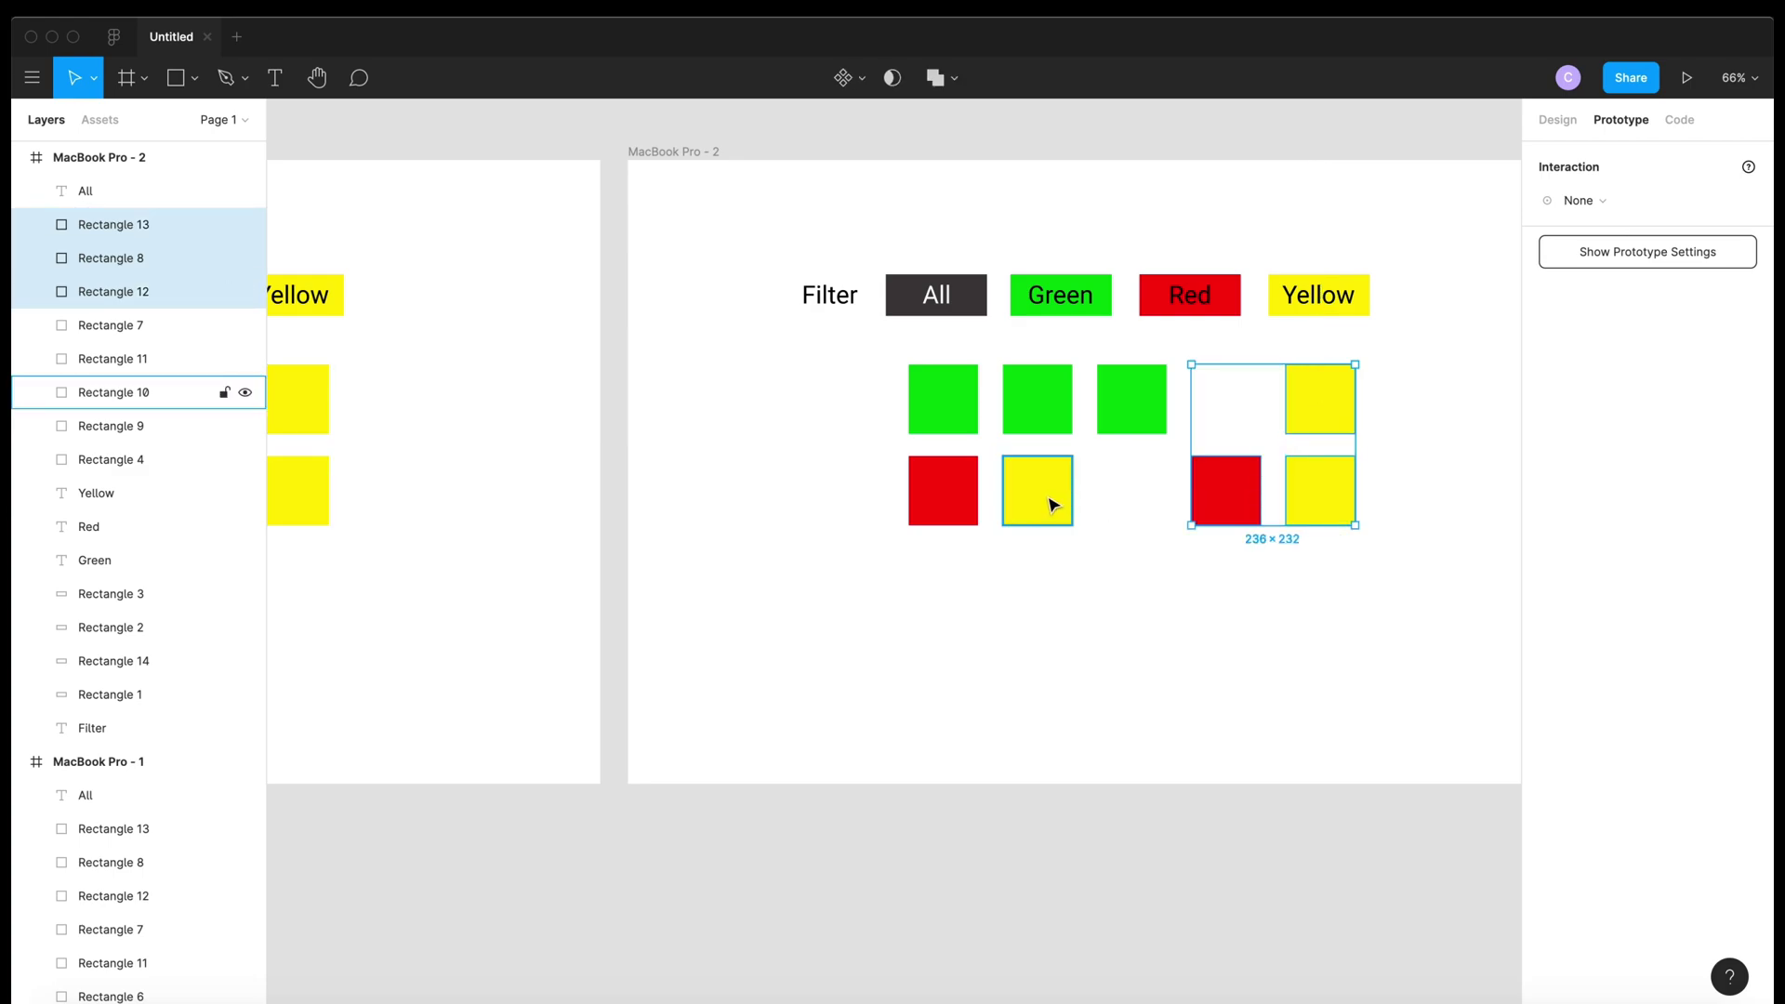
shift+click(950, 497)
key(Delete)
key(shift+1)
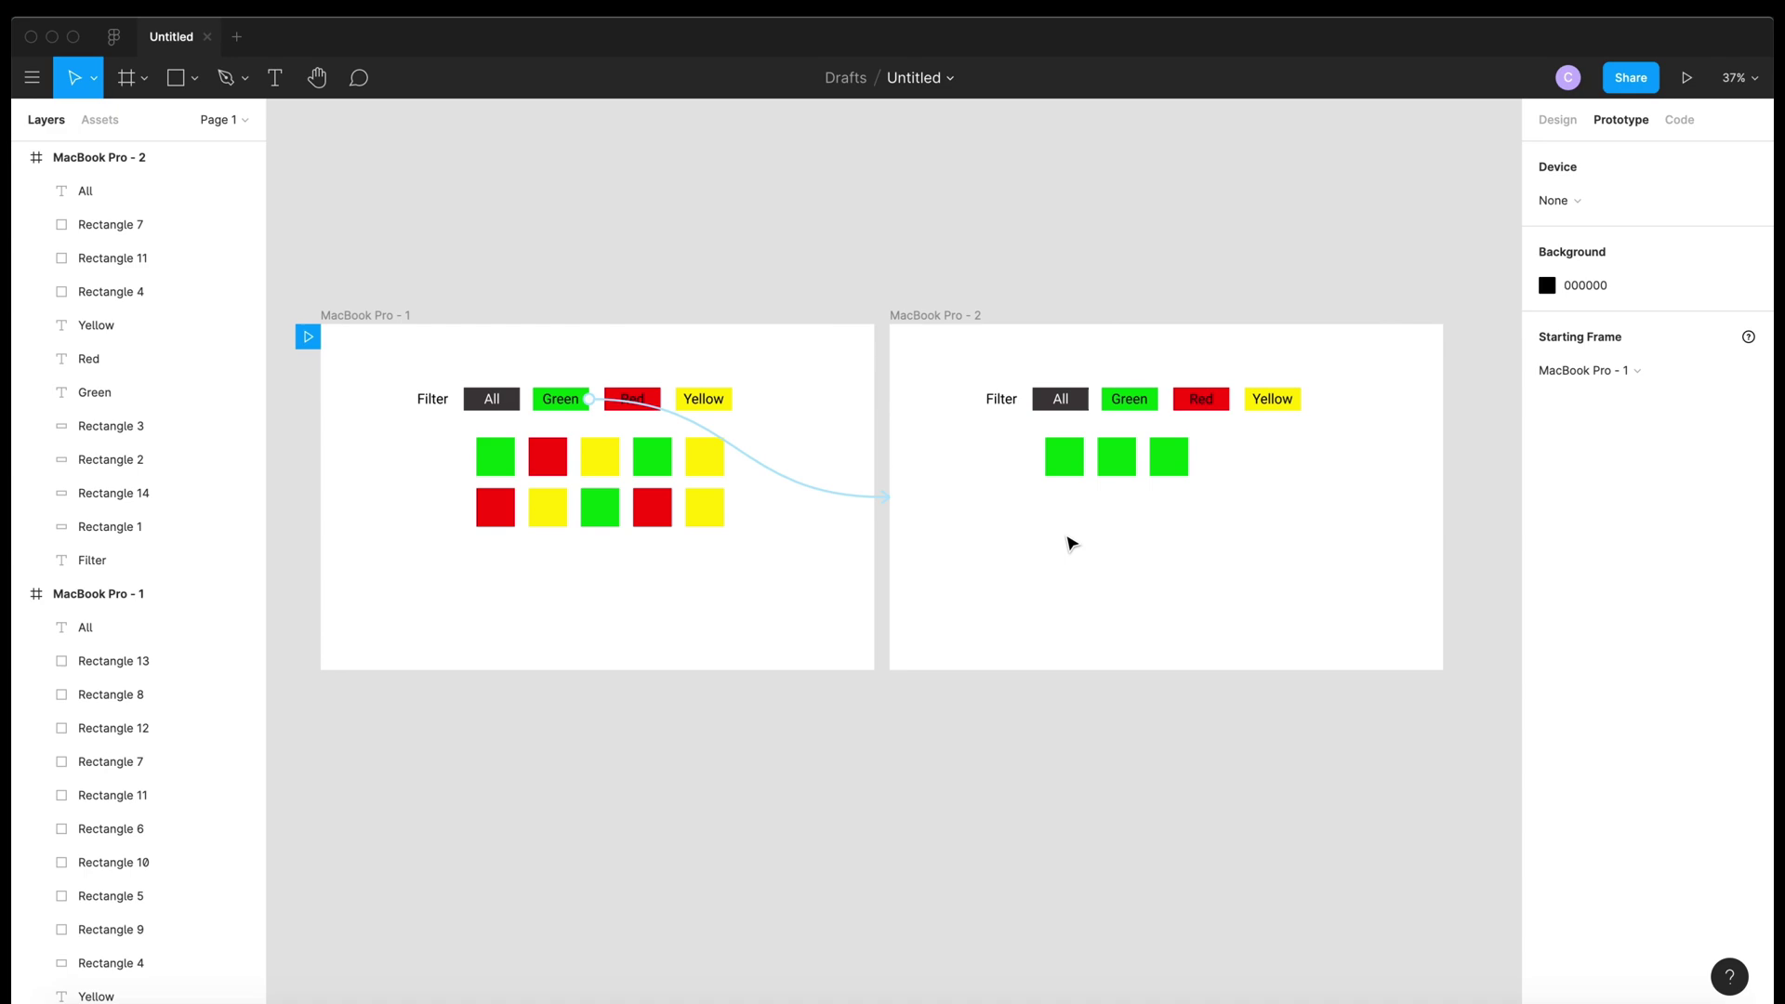
Link MacBook Pro - 2's All button back to MacBook Pro - 1 using Smart Animate
scroll(1072, 540, up, 3)
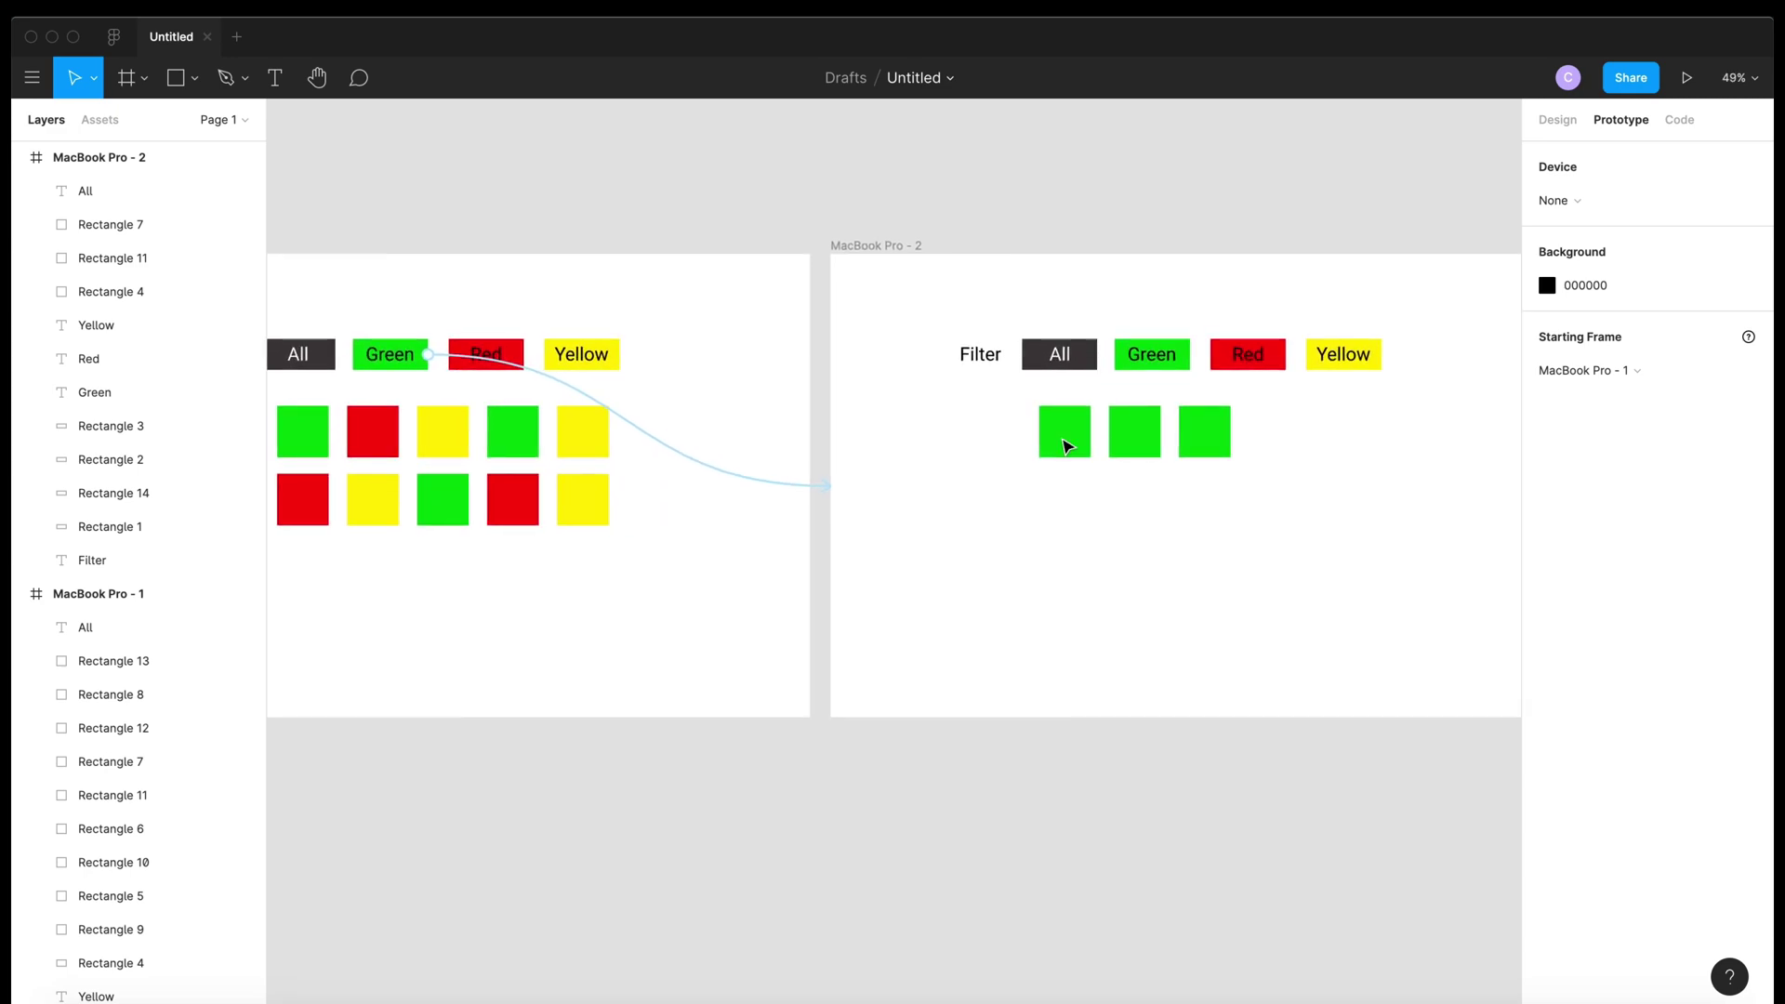
click(1060, 353)
scroll(1060, 359, left, 2)
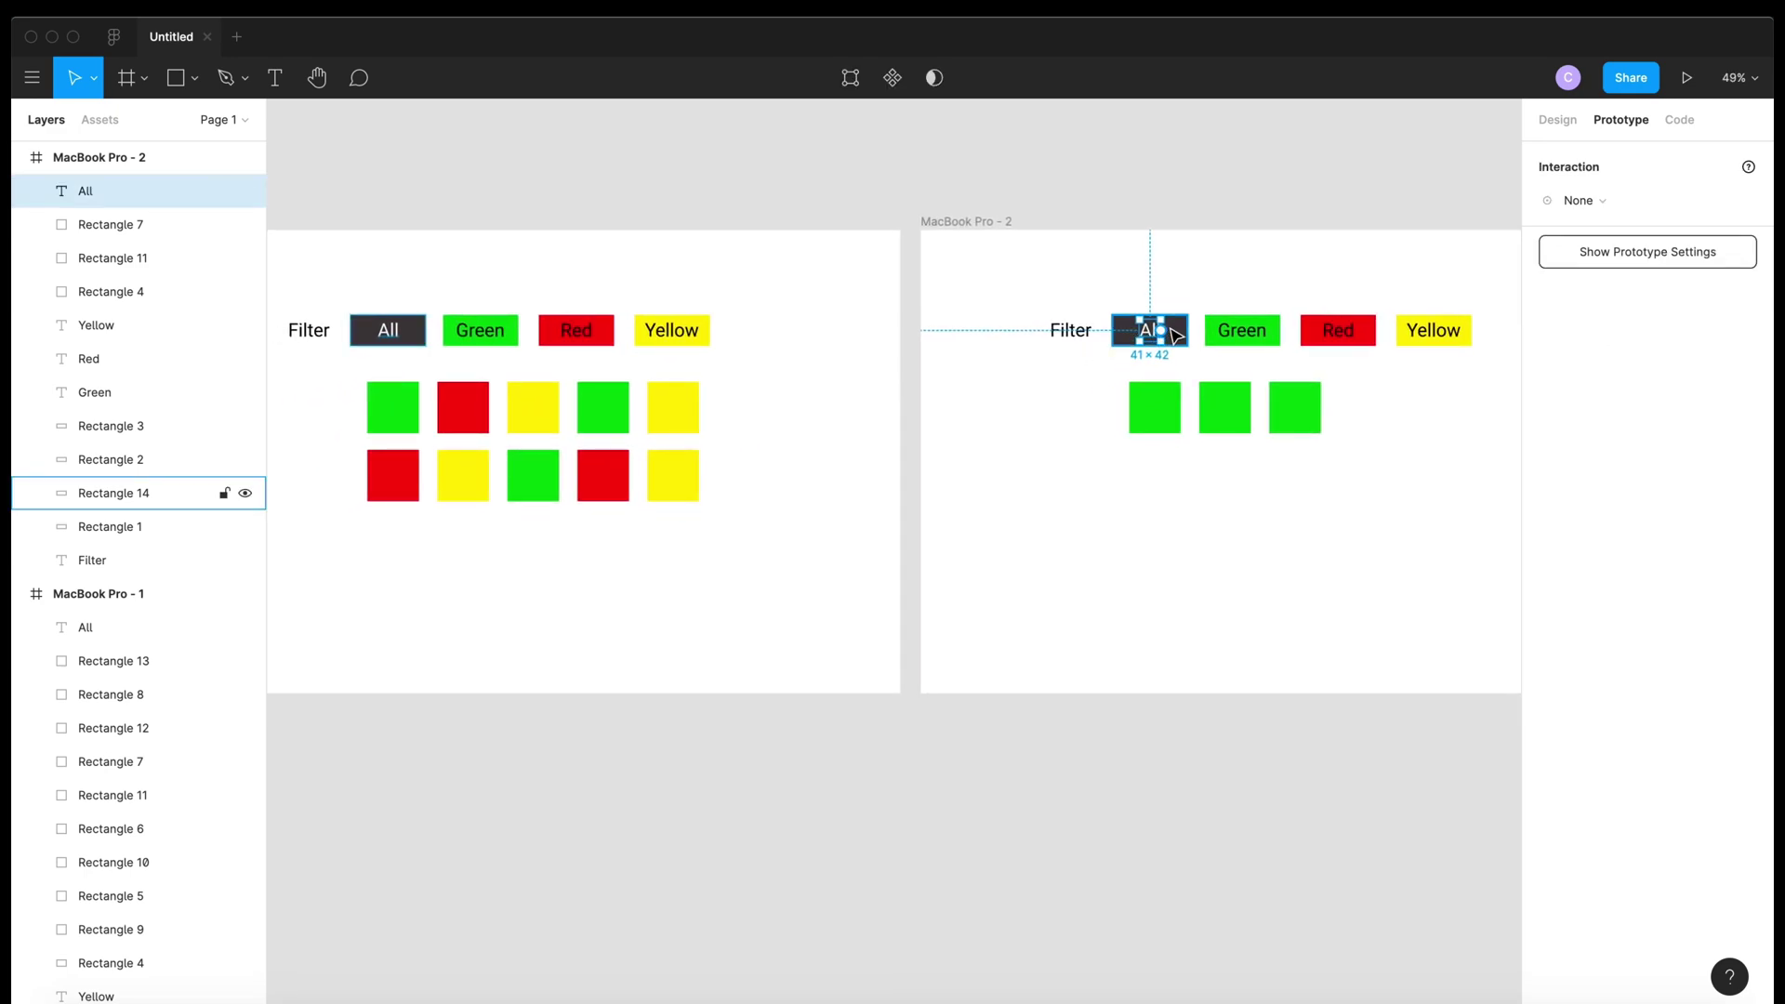
click(1181, 332)
drag(1191, 336, 795, 429)
scroll(794, 430, left, 2)
scroll(795, 428, left, 1)
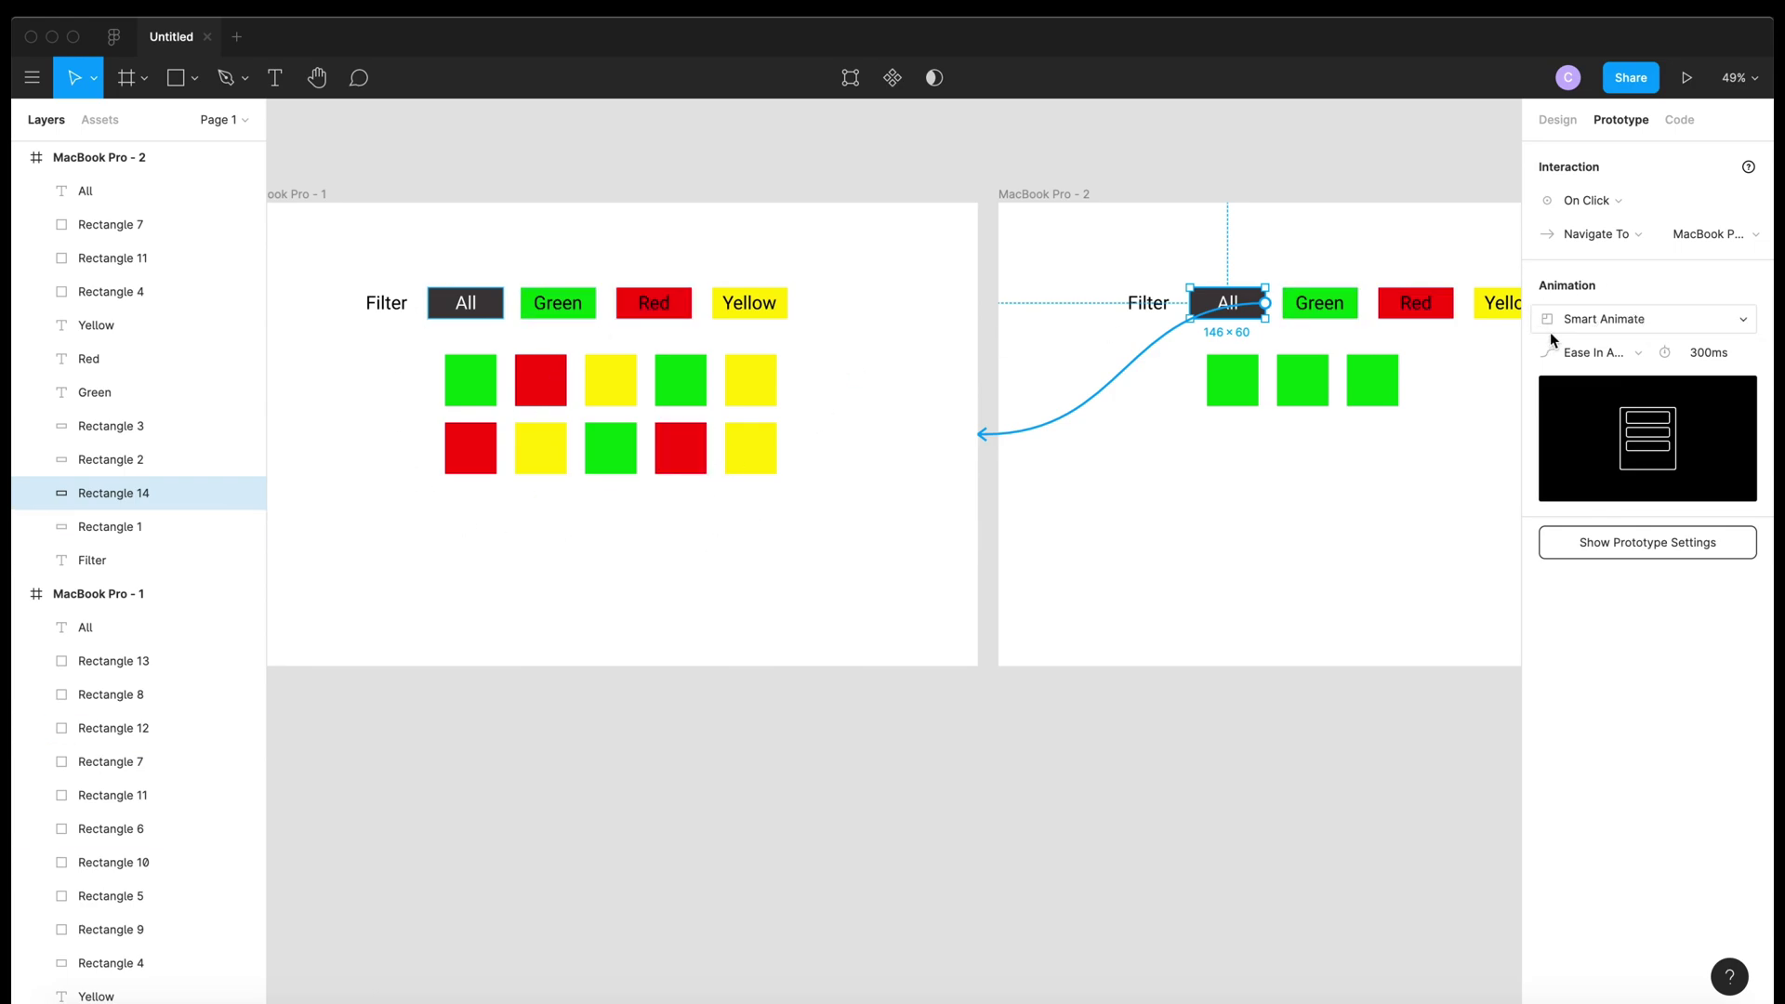
click(1630, 317)
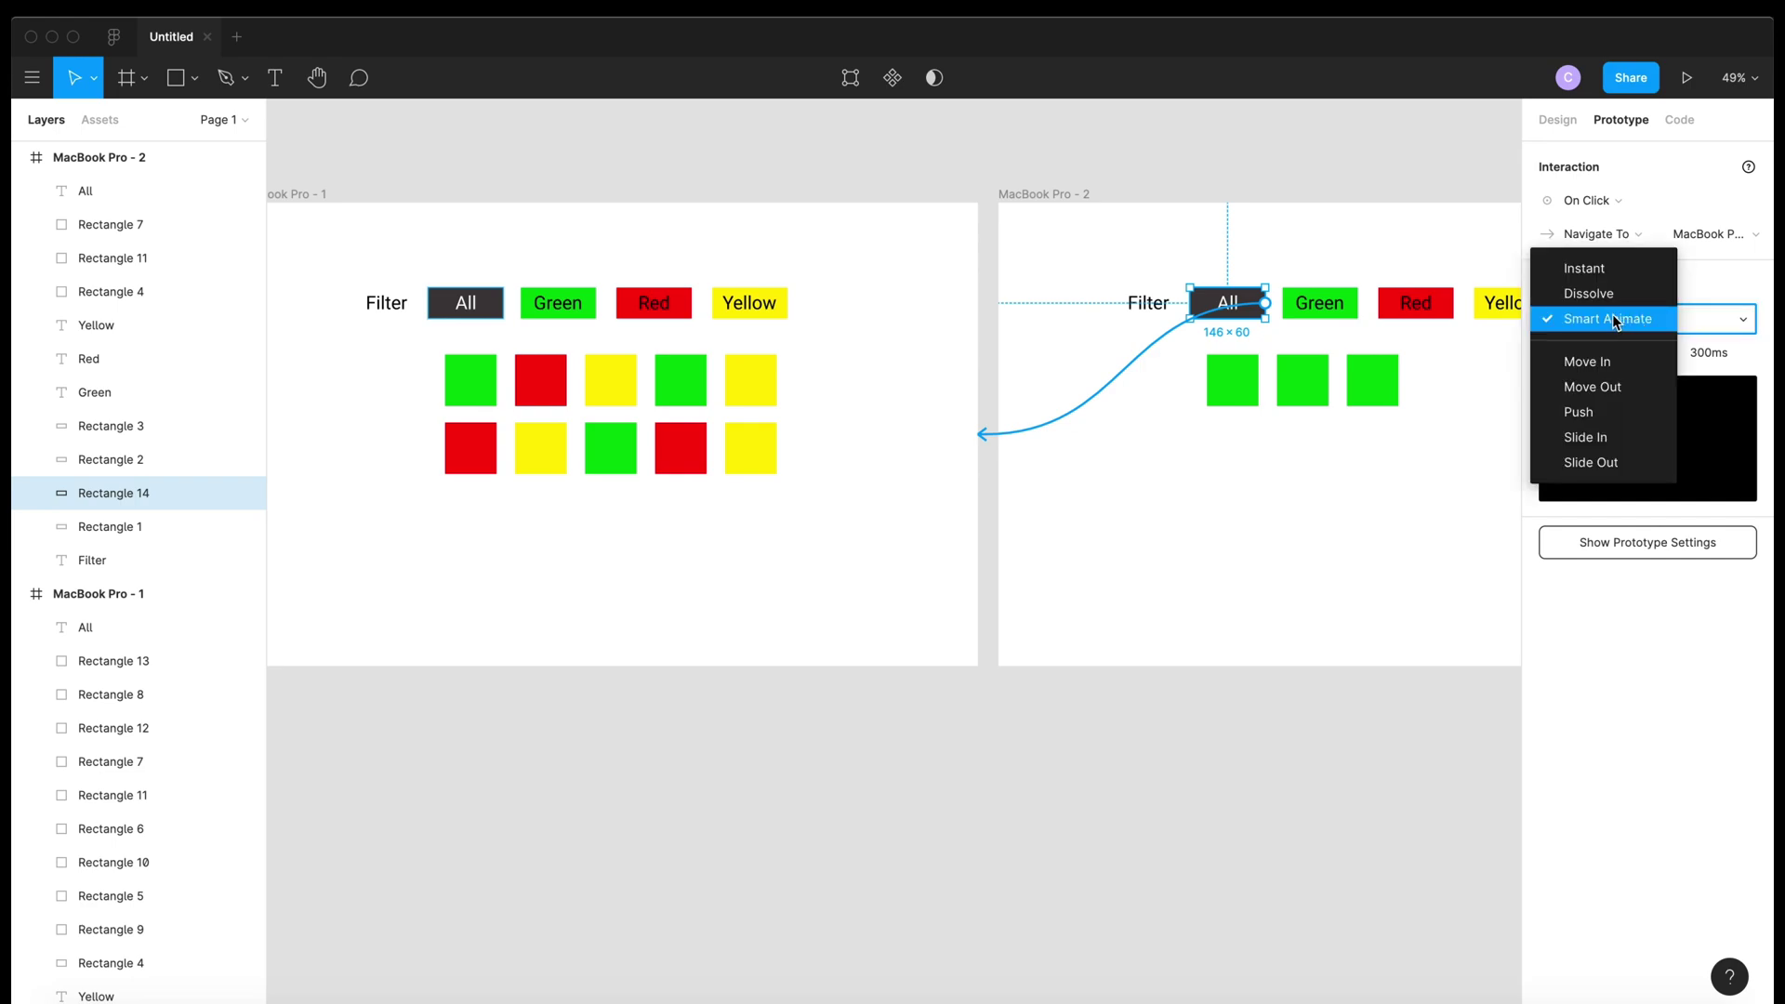
click(1633, 315)
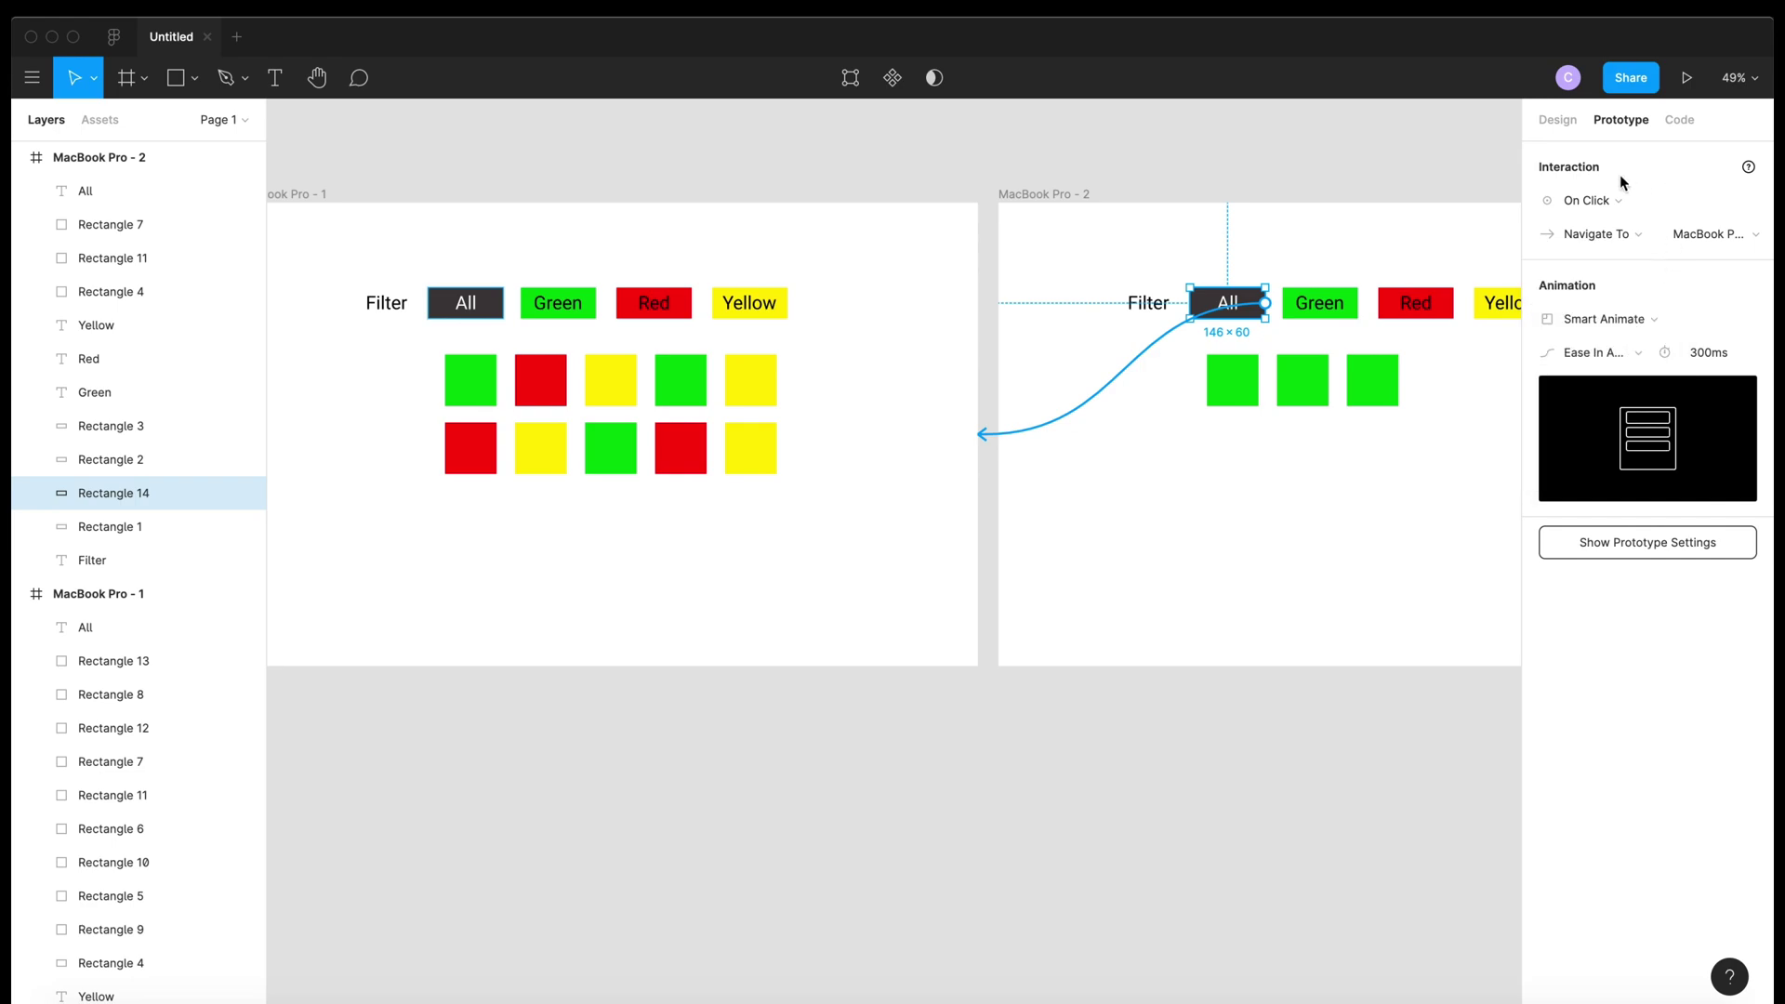
click(1757, 233)
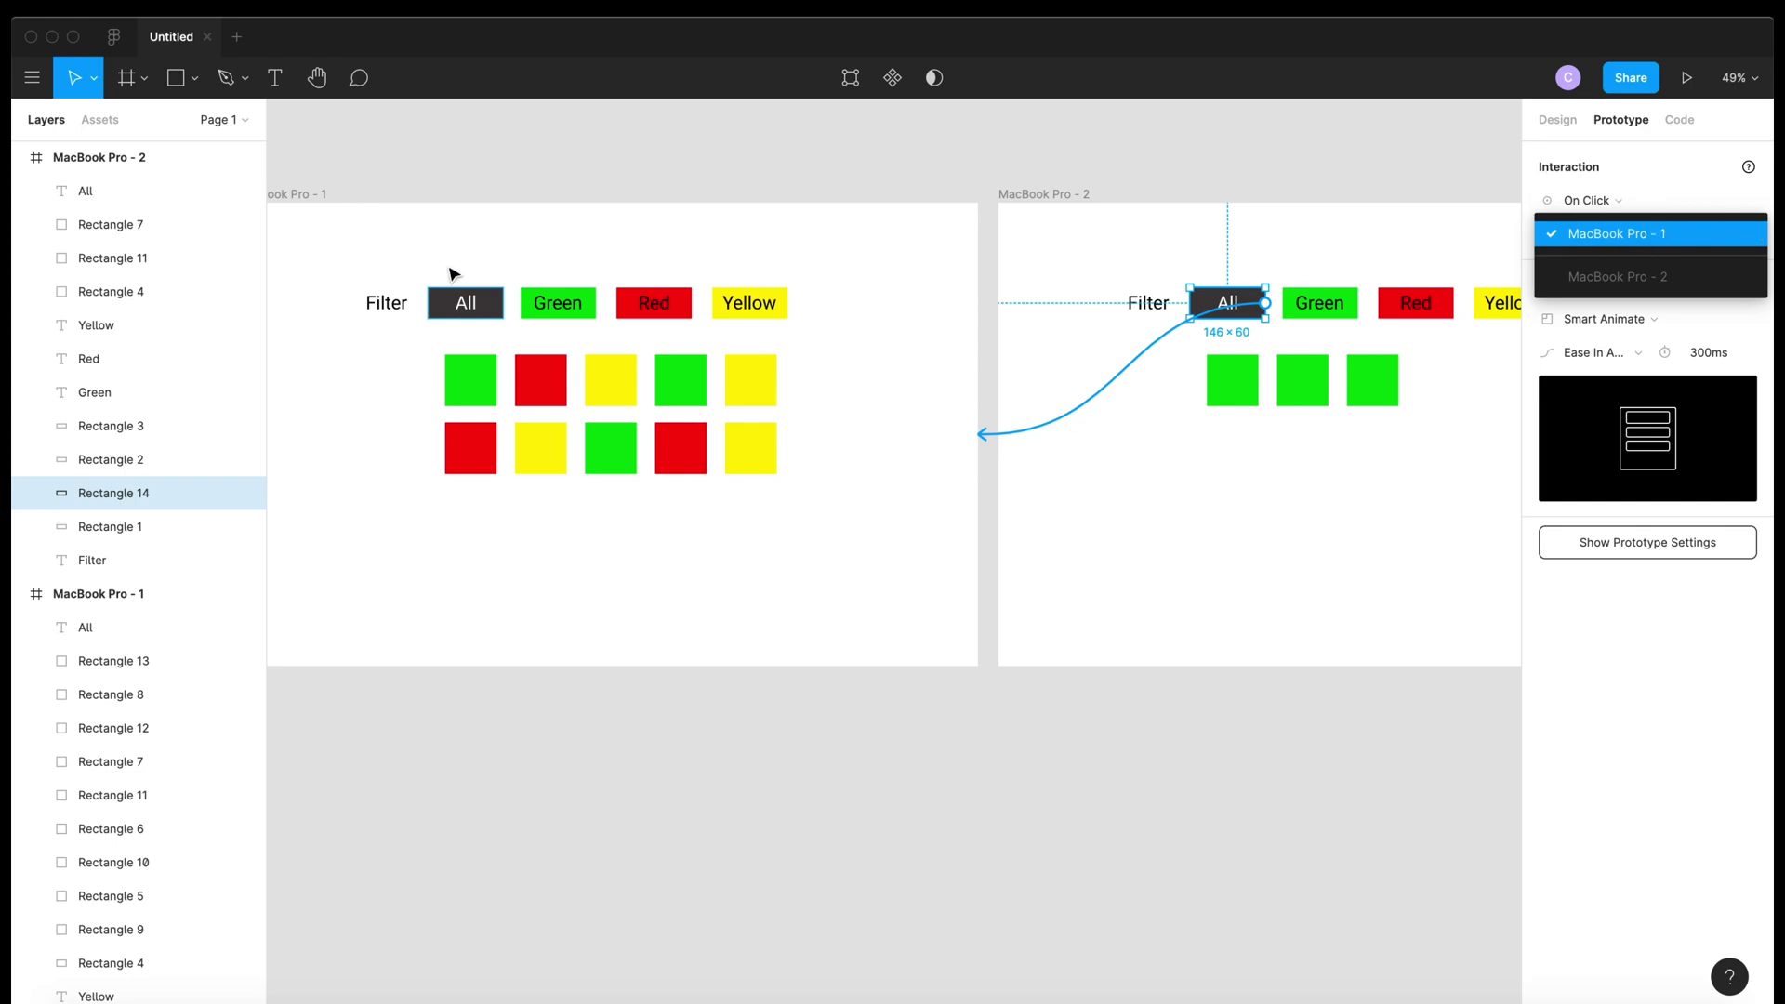
click(440, 202)
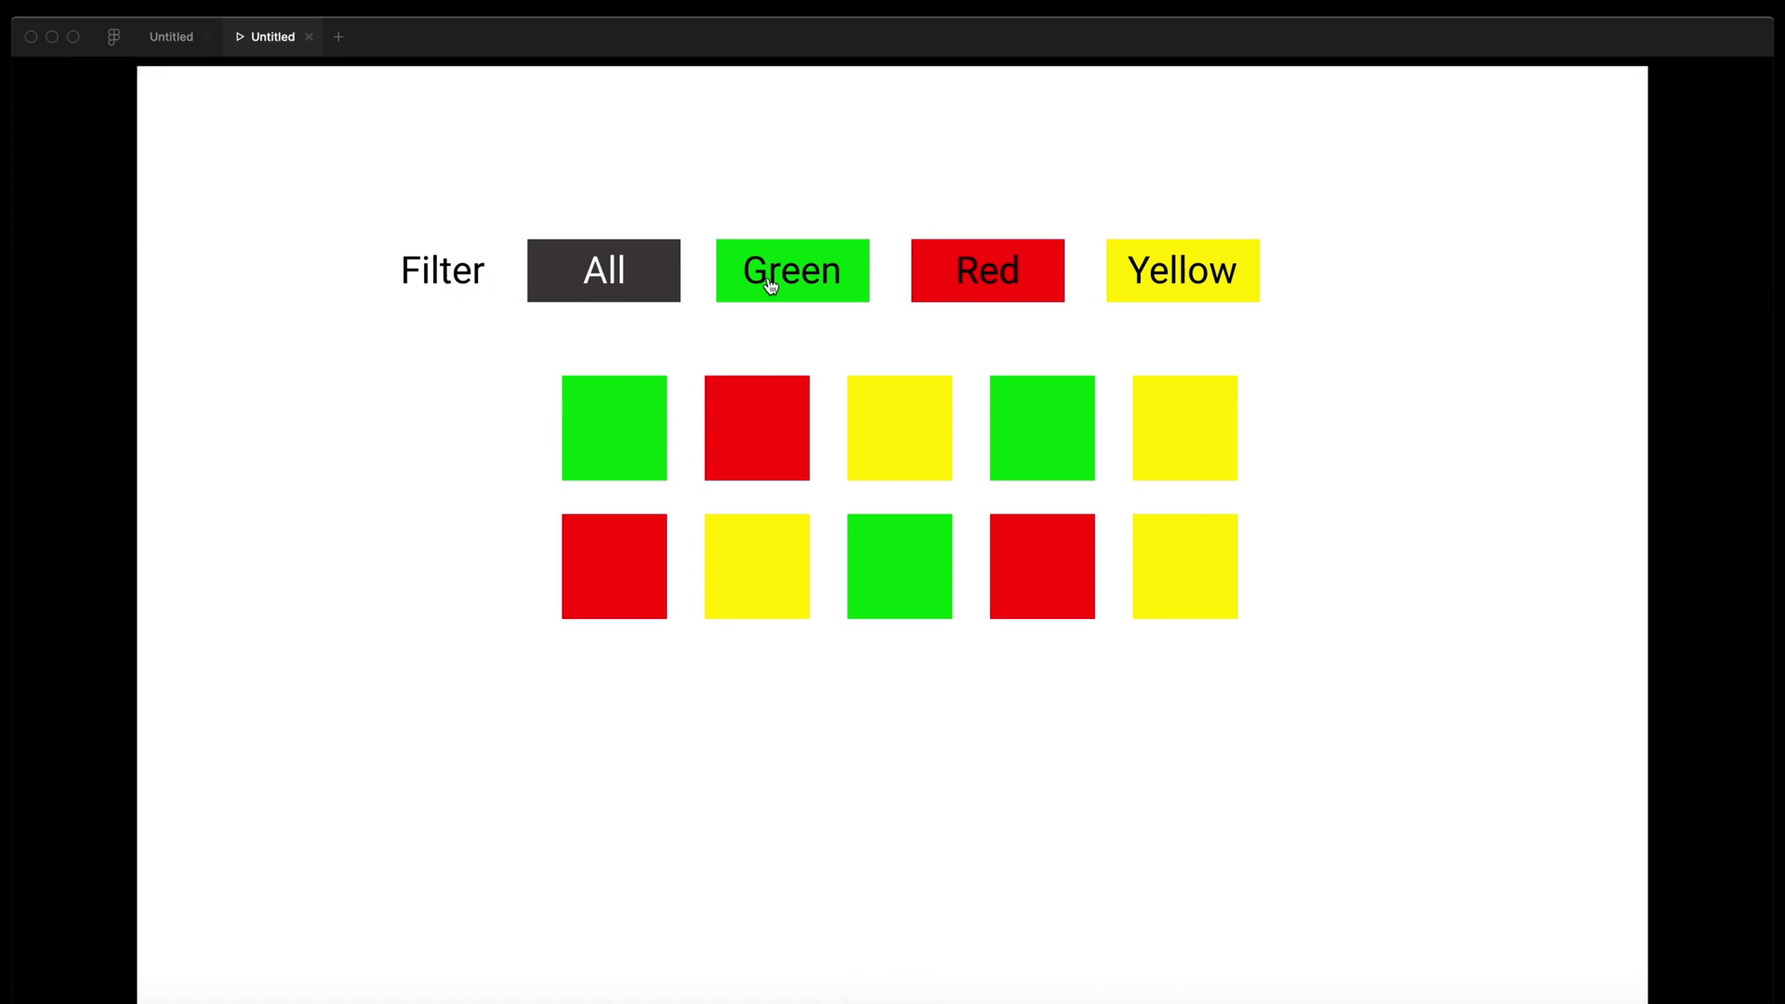
Check that Green shows only three green squares and All restores all ten
click(785, 345)
click(801, 283)
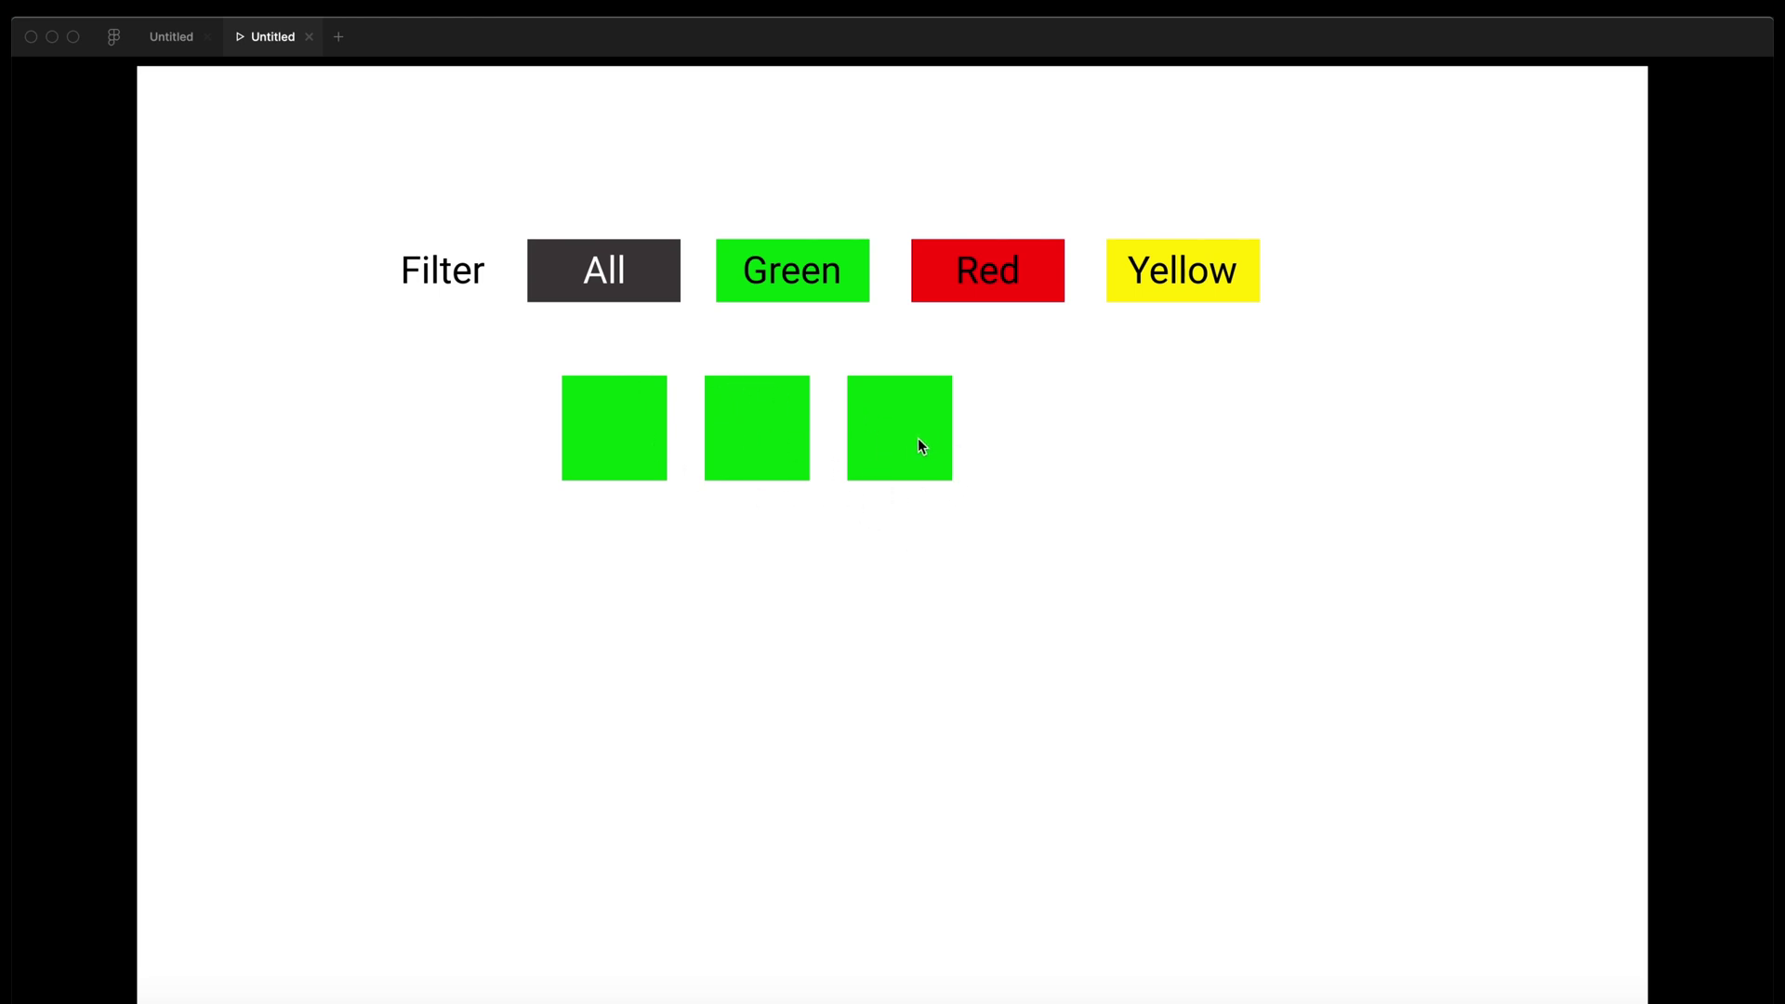
click(616, 285)
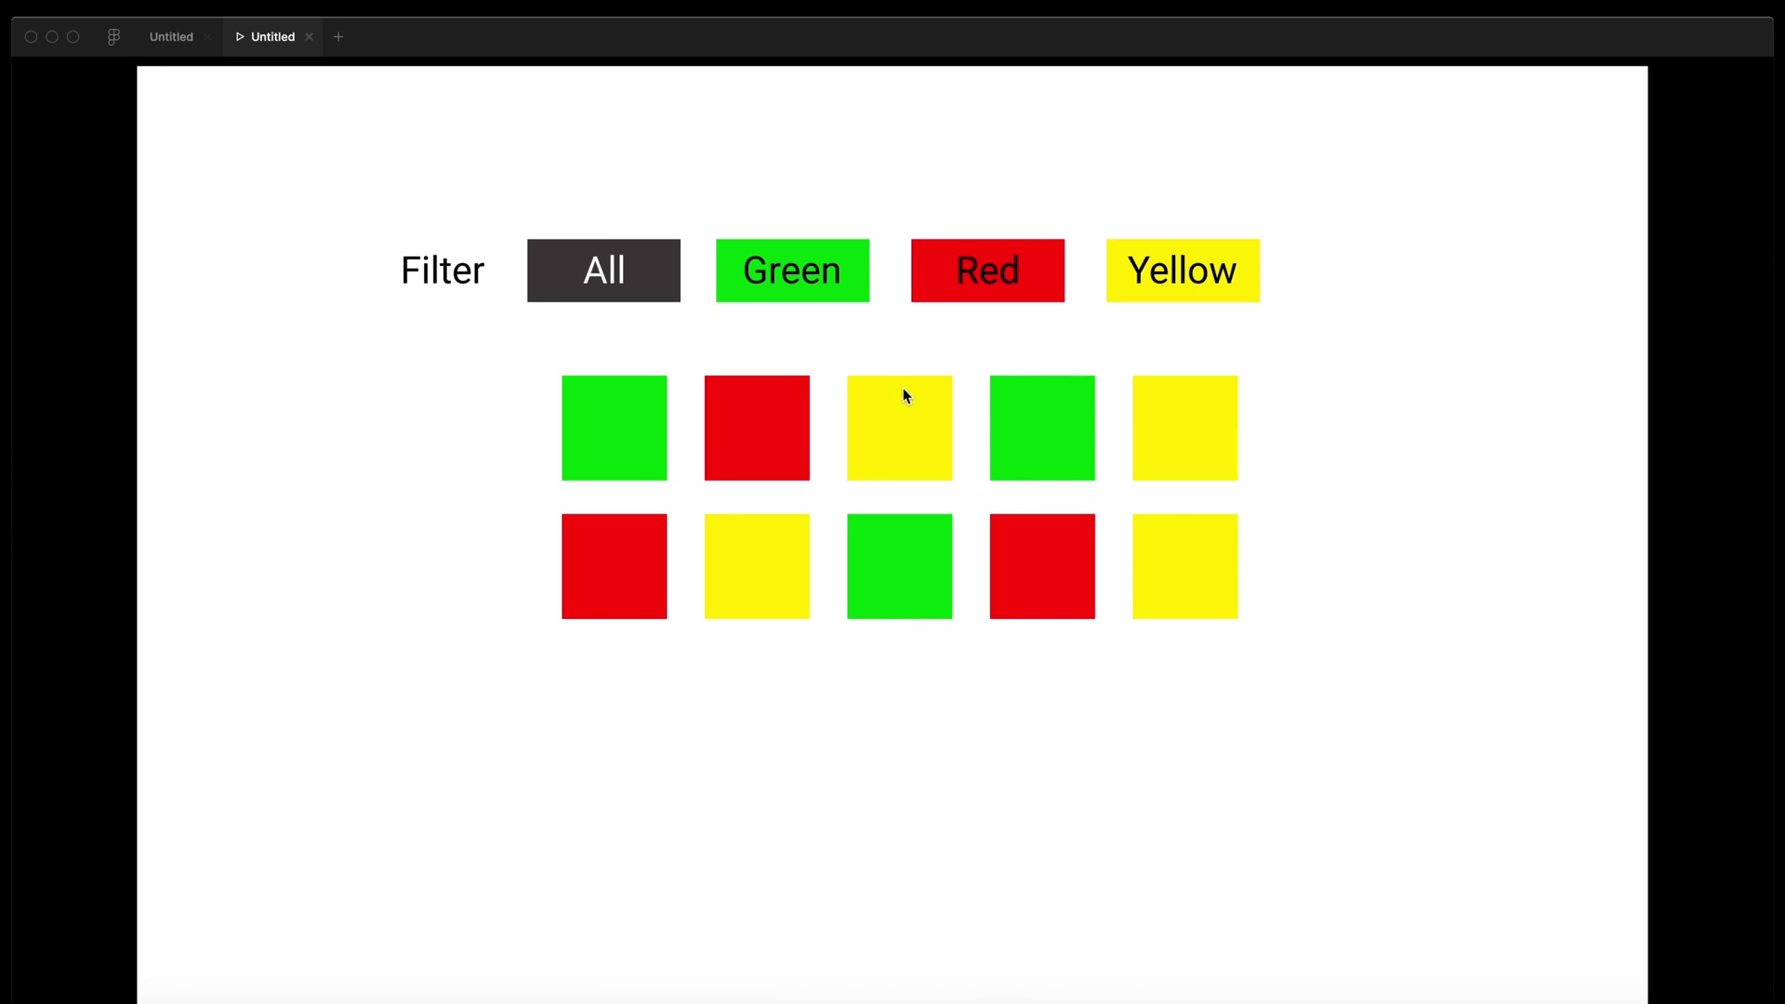
Duplicate MacBook Pro - 1 twice to create MacBook Pro - 3 and MacBook Pro - 4
click(171, 36)
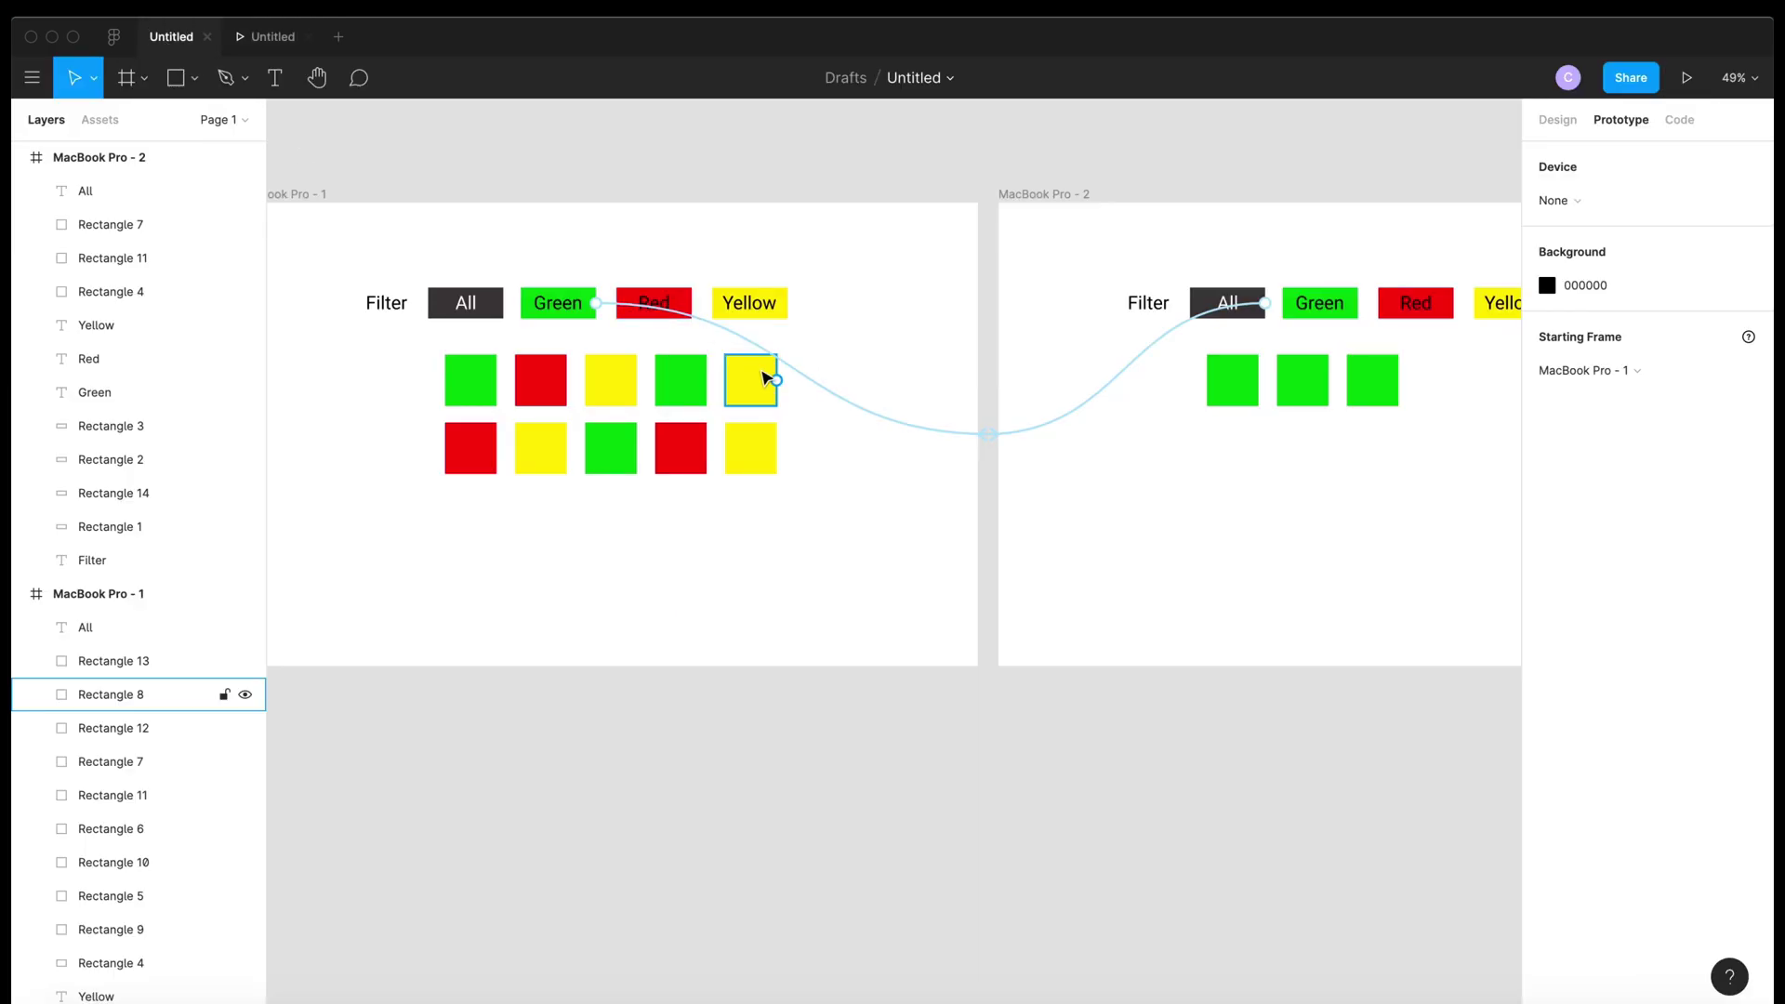
scroll(837, 410, down, 5)
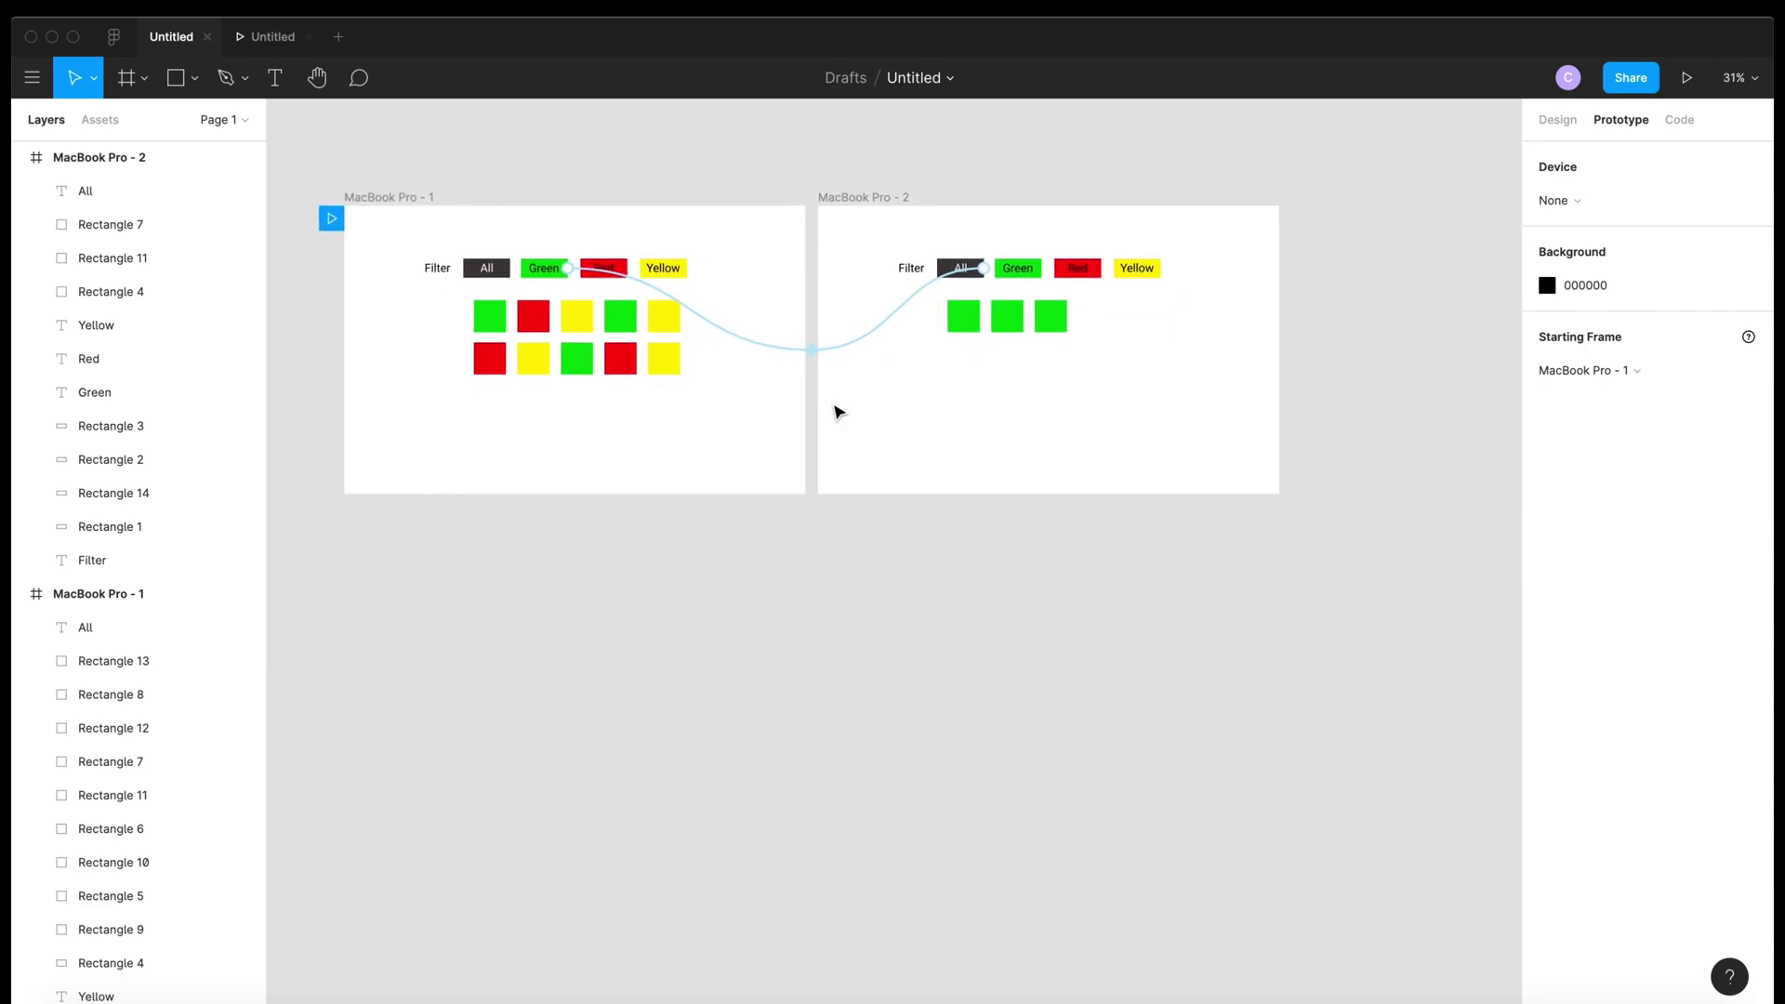
click(395, 198)
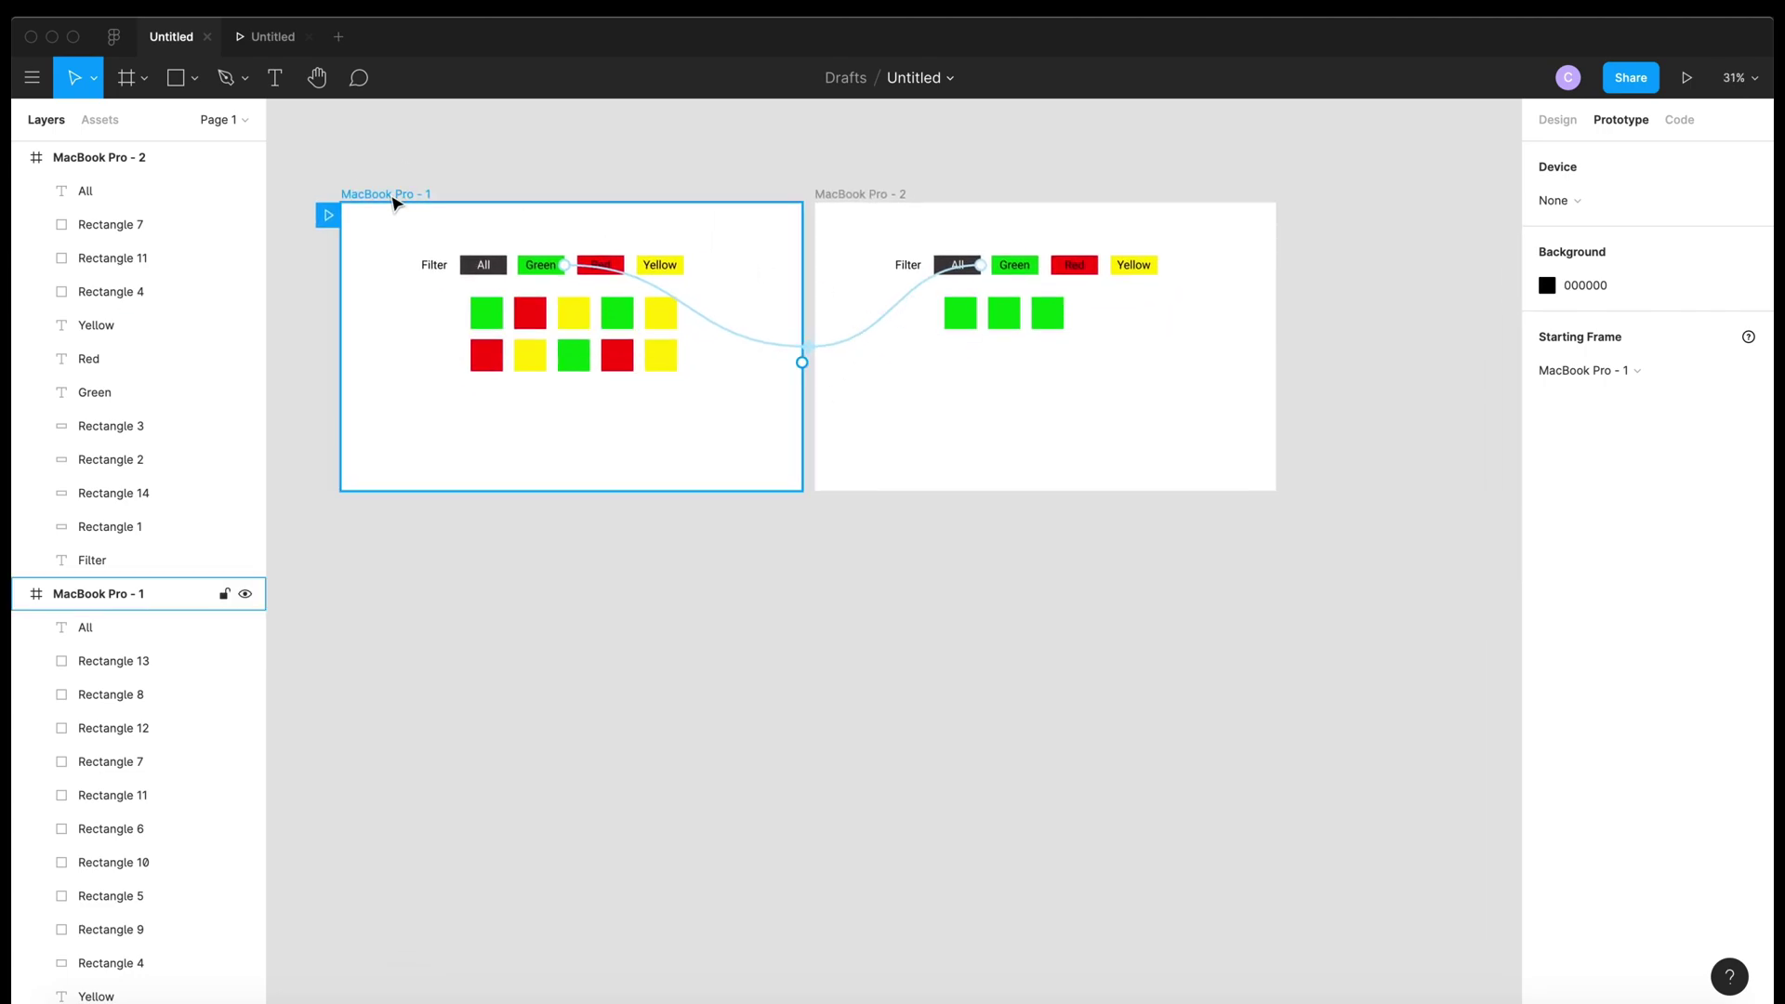
key(super+d)
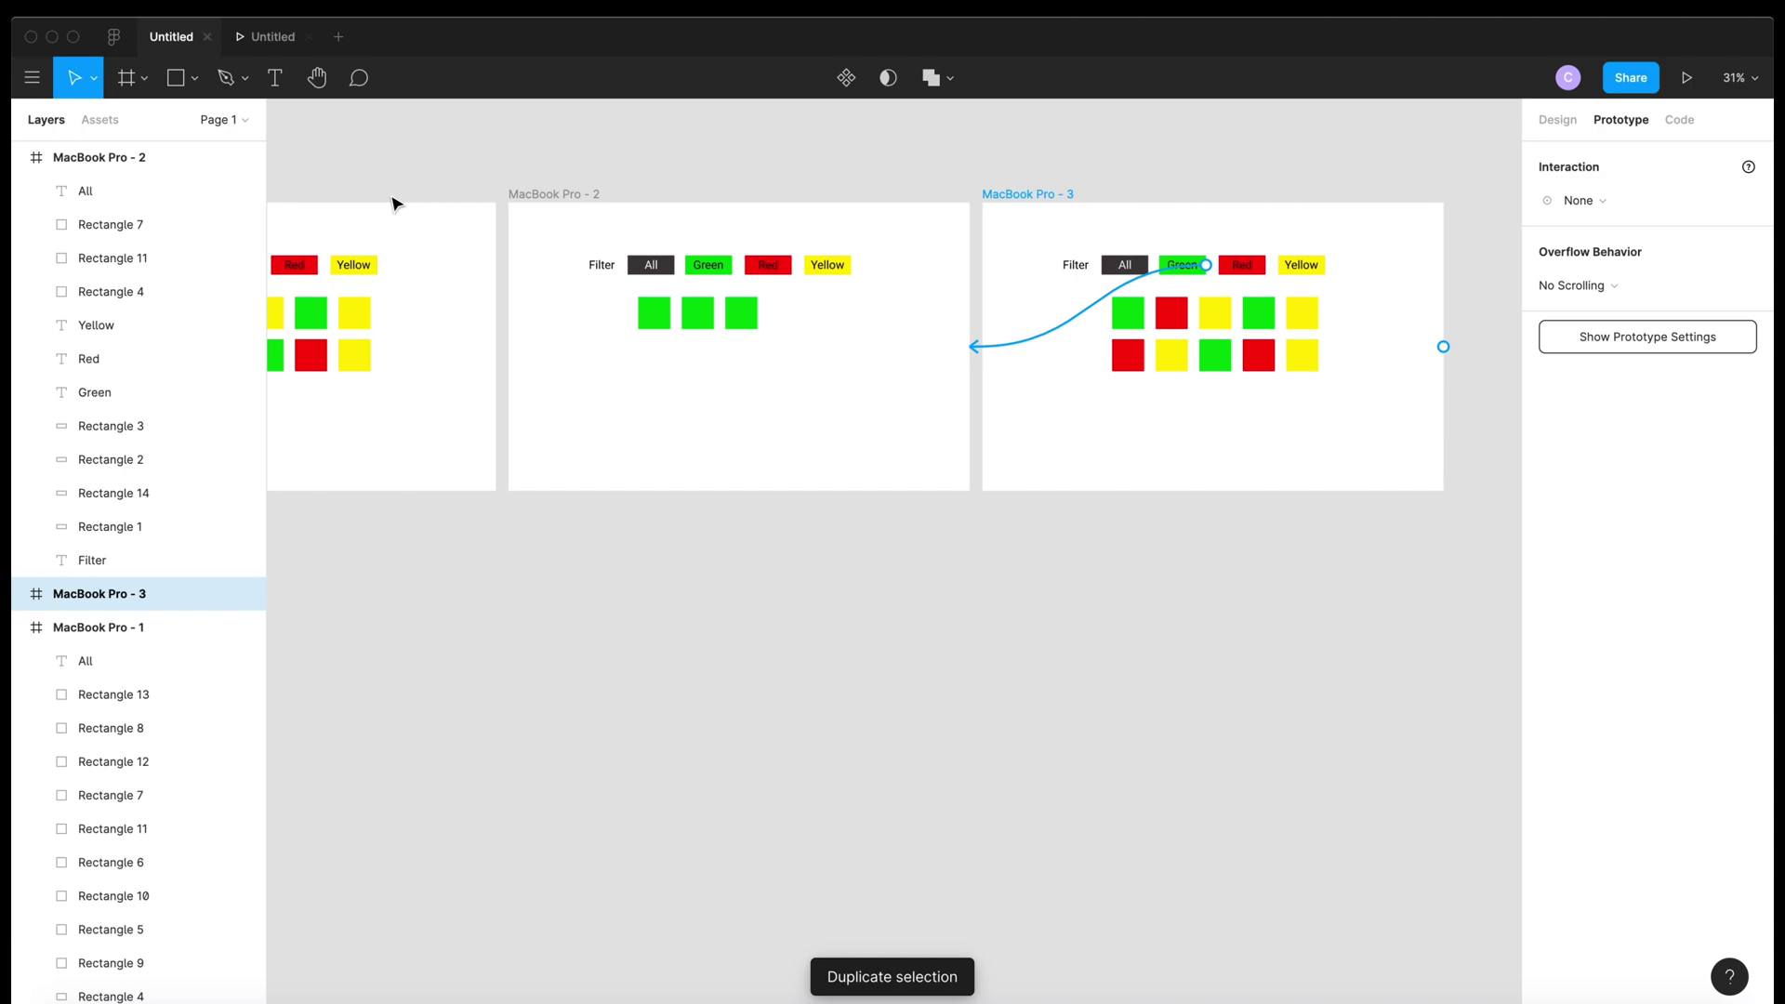
key(super+d)
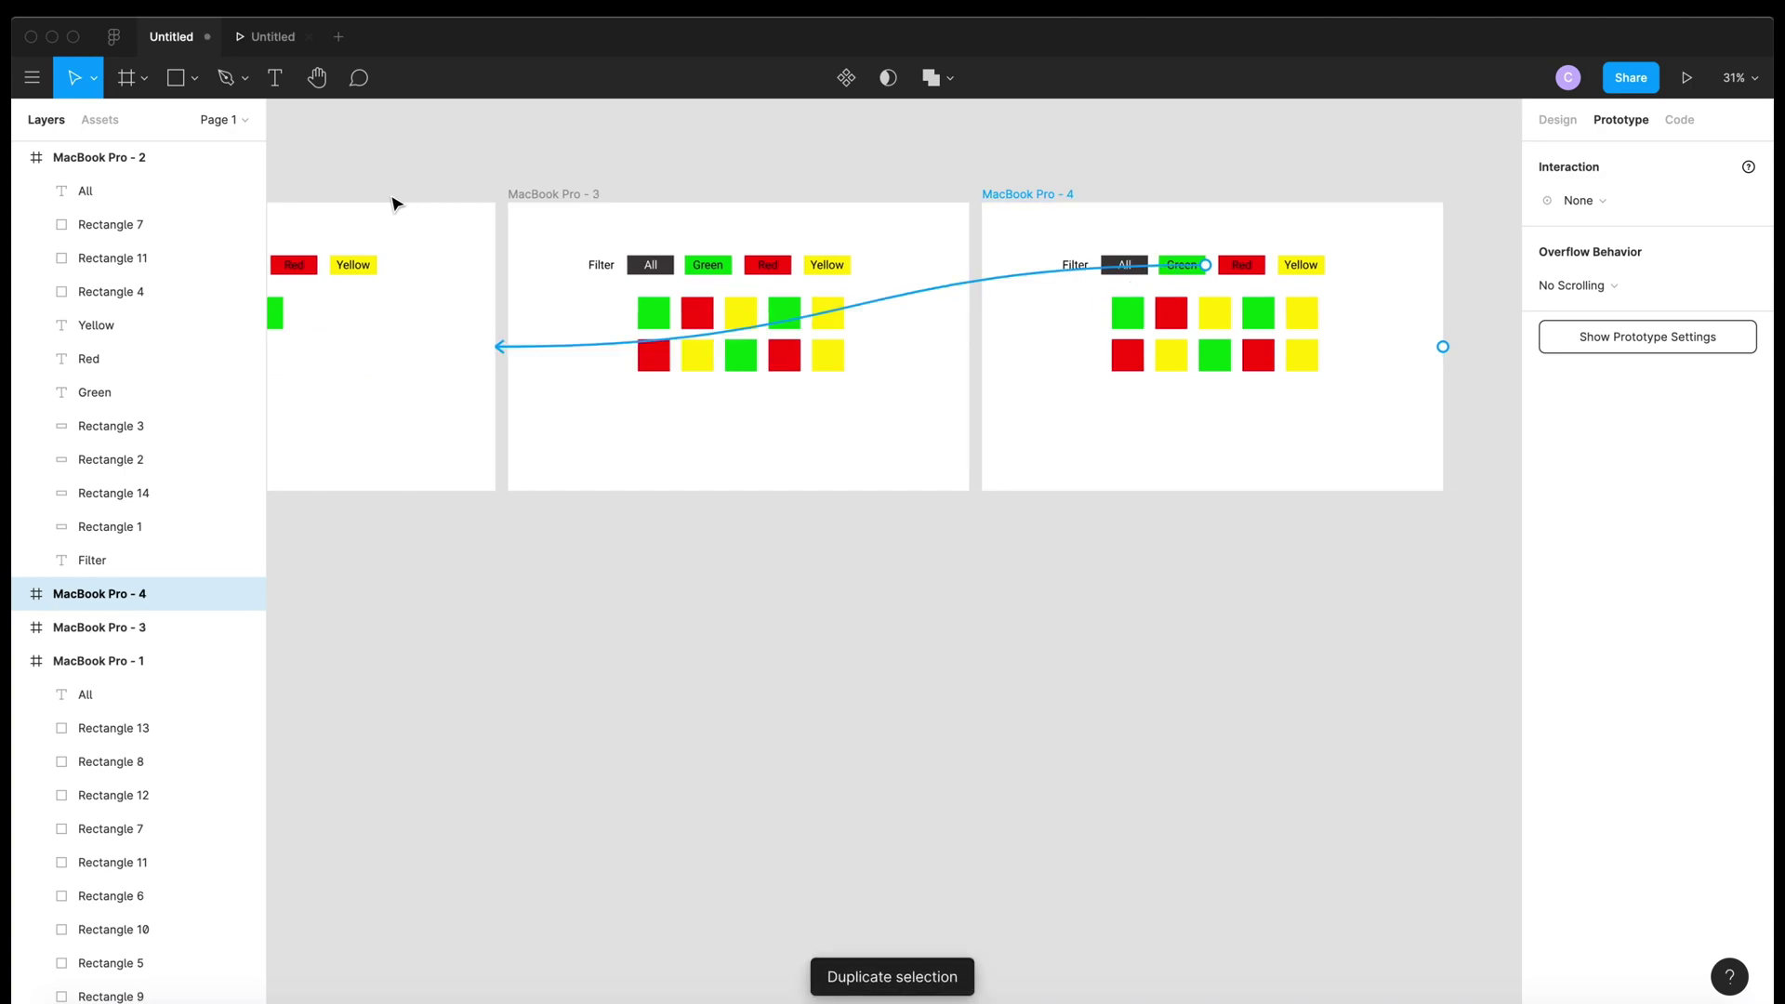
In MacBook Pro - 3, delete the top-left green square and move red squares into the top row
scroll(809, 354, left, 3)
scroll(806, 359, right, 3)
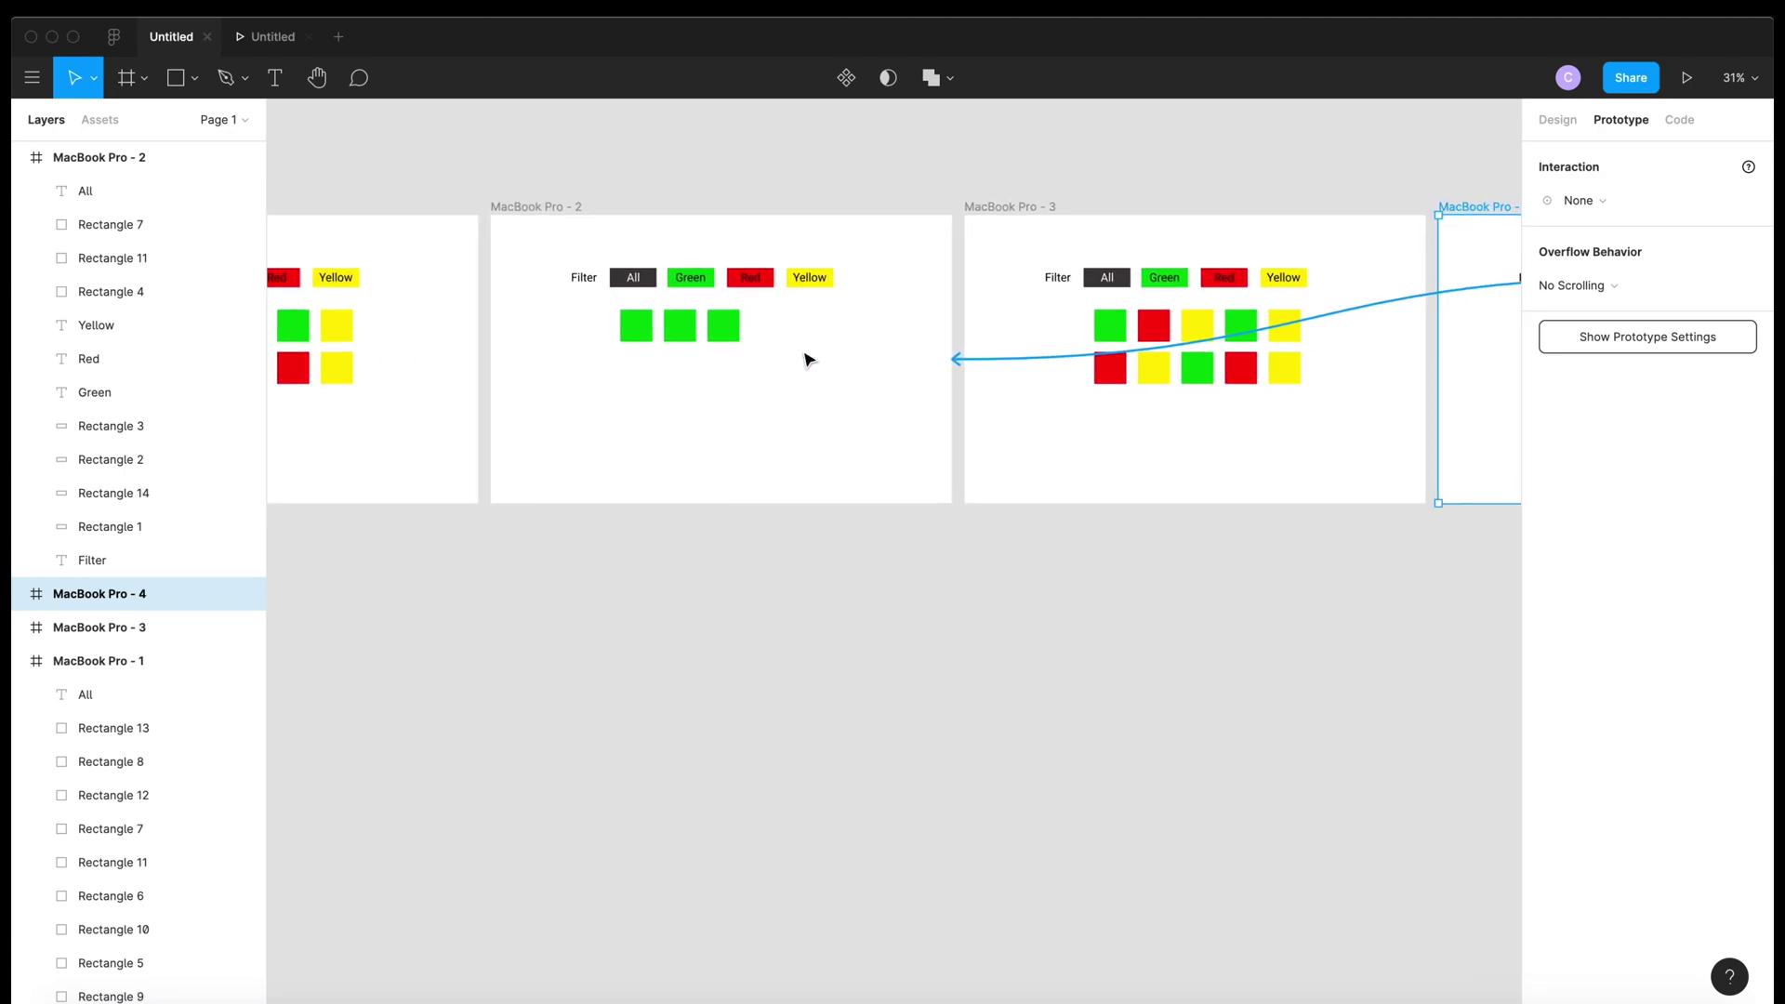
click(1112, 332)
key(Delete)
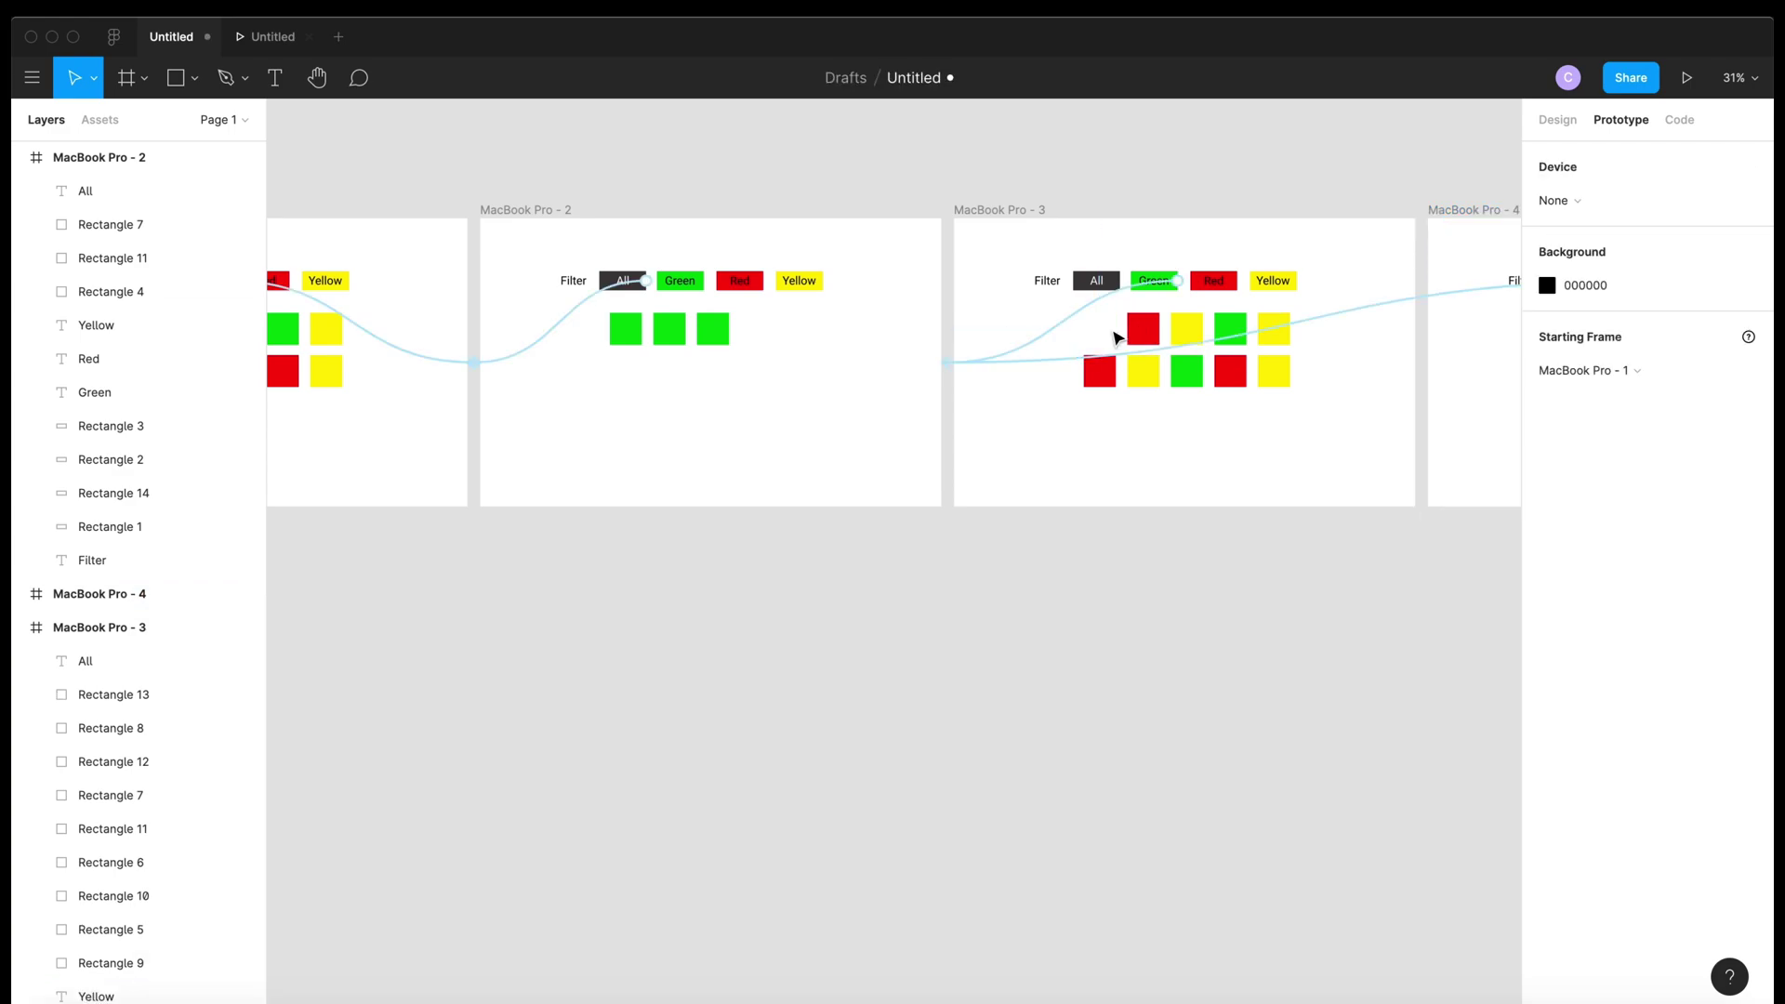
scroll(1115, 335, up, 5)
click(1179, 349)
drag(1178, 349, 1063, 349)
click(1121, 455)
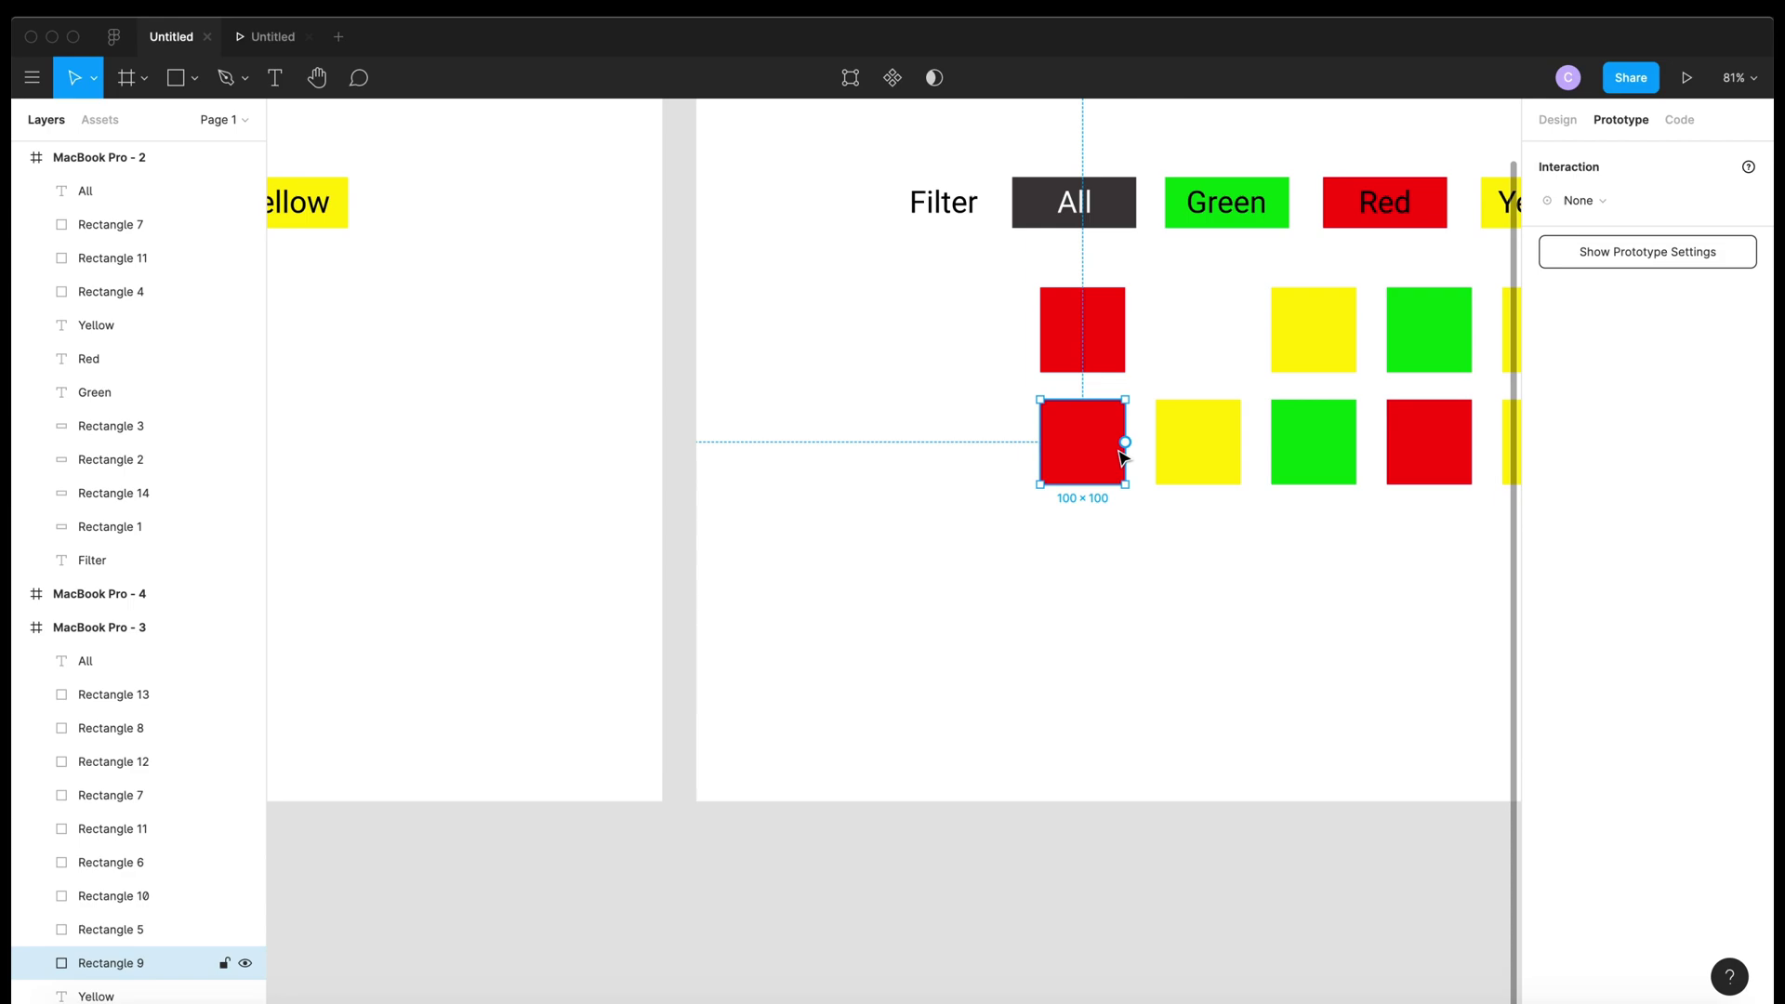
scroll(1188, 449, right, 4)
scroll(1188, 449, up, 1)
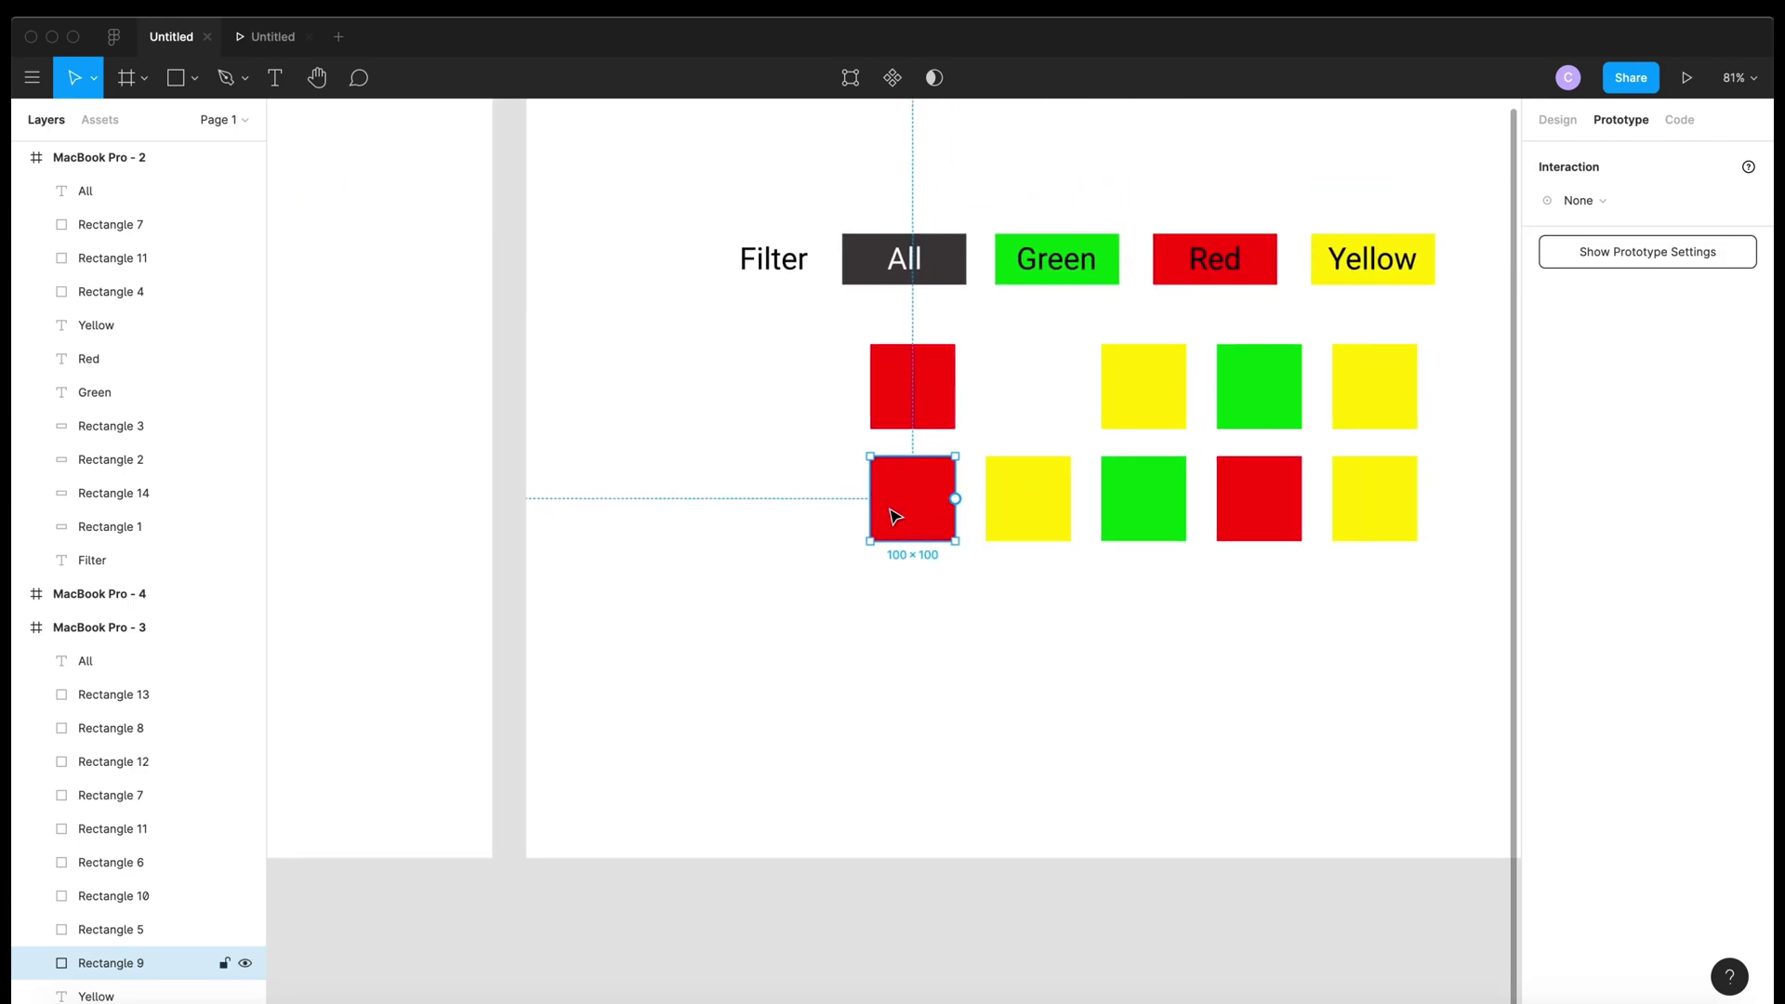
drag(896, 513, 1013, 409)
Delete the yellow and green squares, leaving three red squares in the top row
click(1138, 409)
key(Delete)
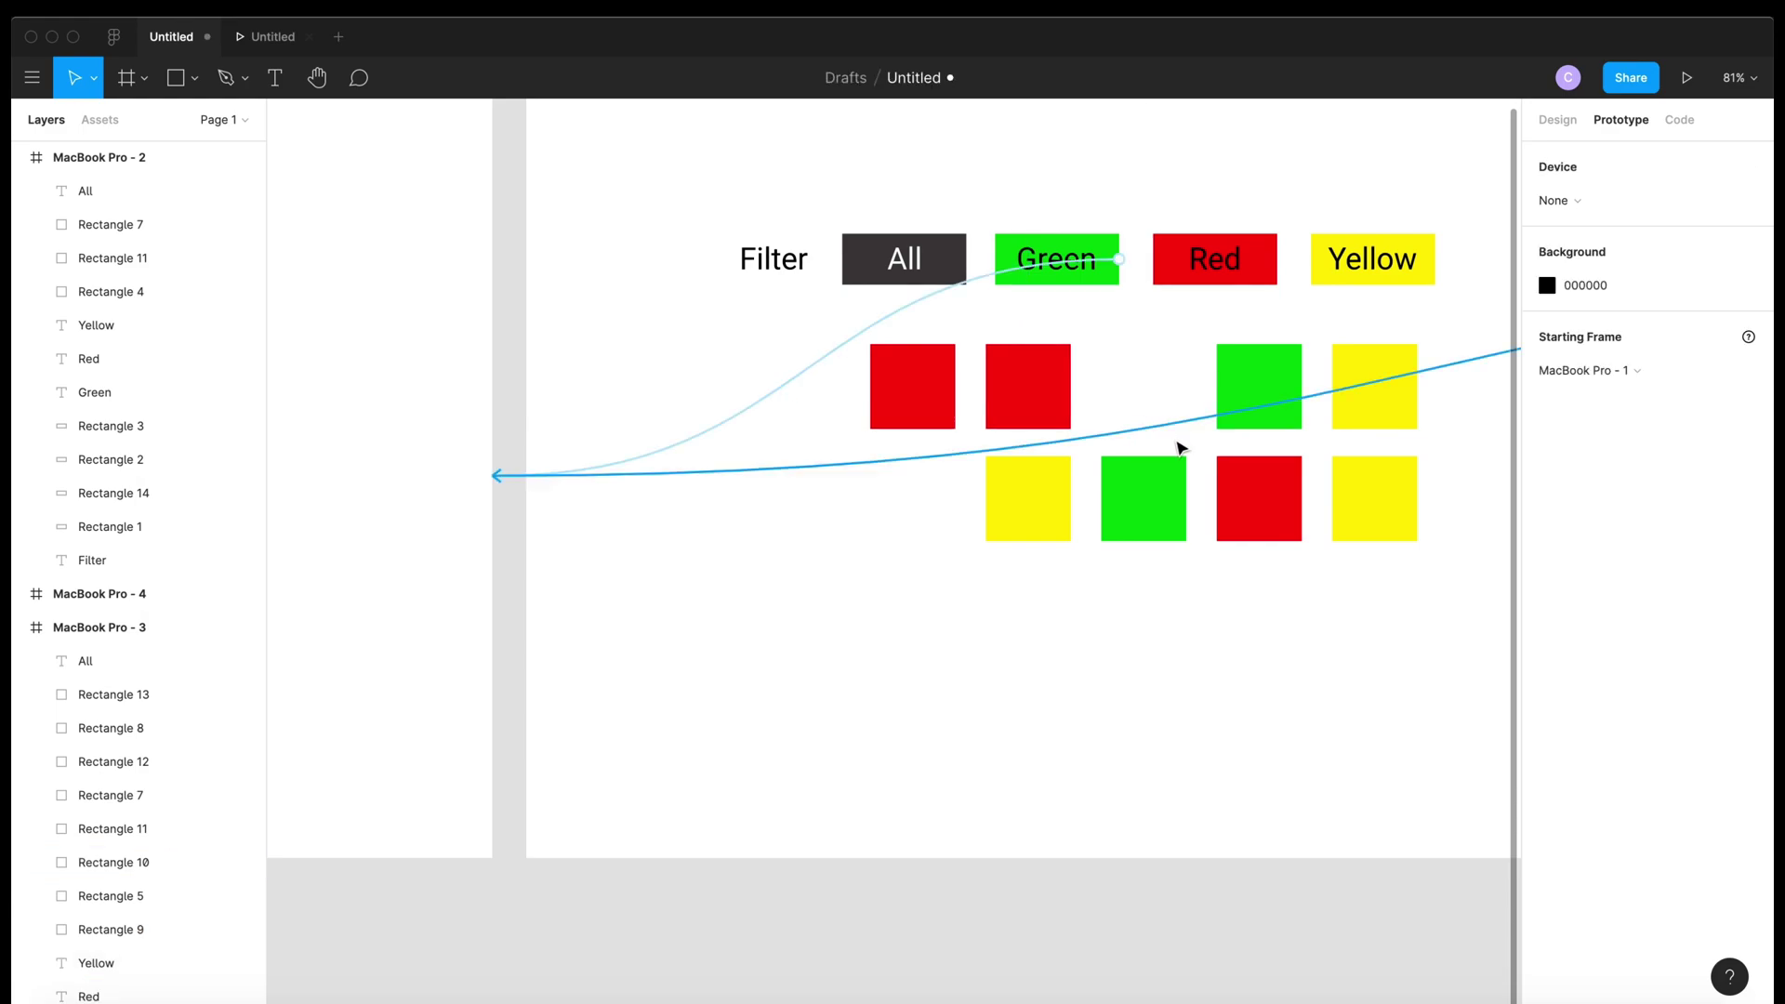
drag(1257, 490, 1153, 393)
click(1056, 499)
shift+click(1140, 511)
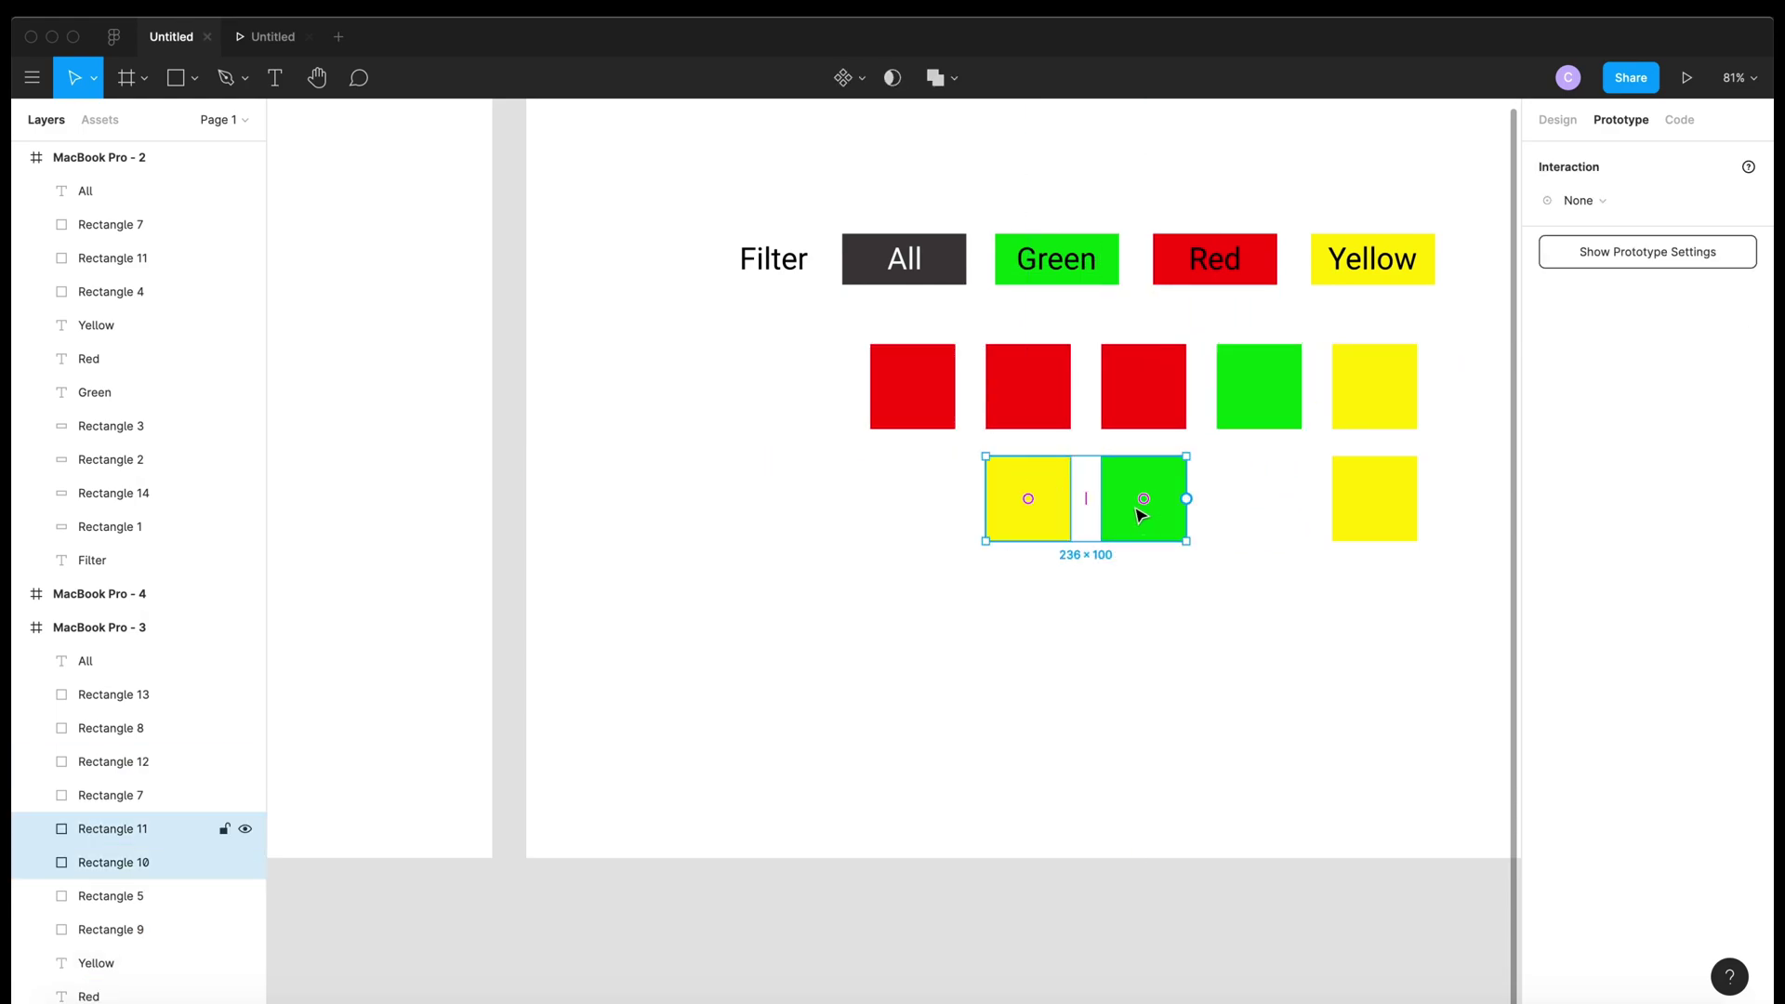
shift+click(1261, 412)
shift+click(1367, 406)
shift+click(1390, 521)
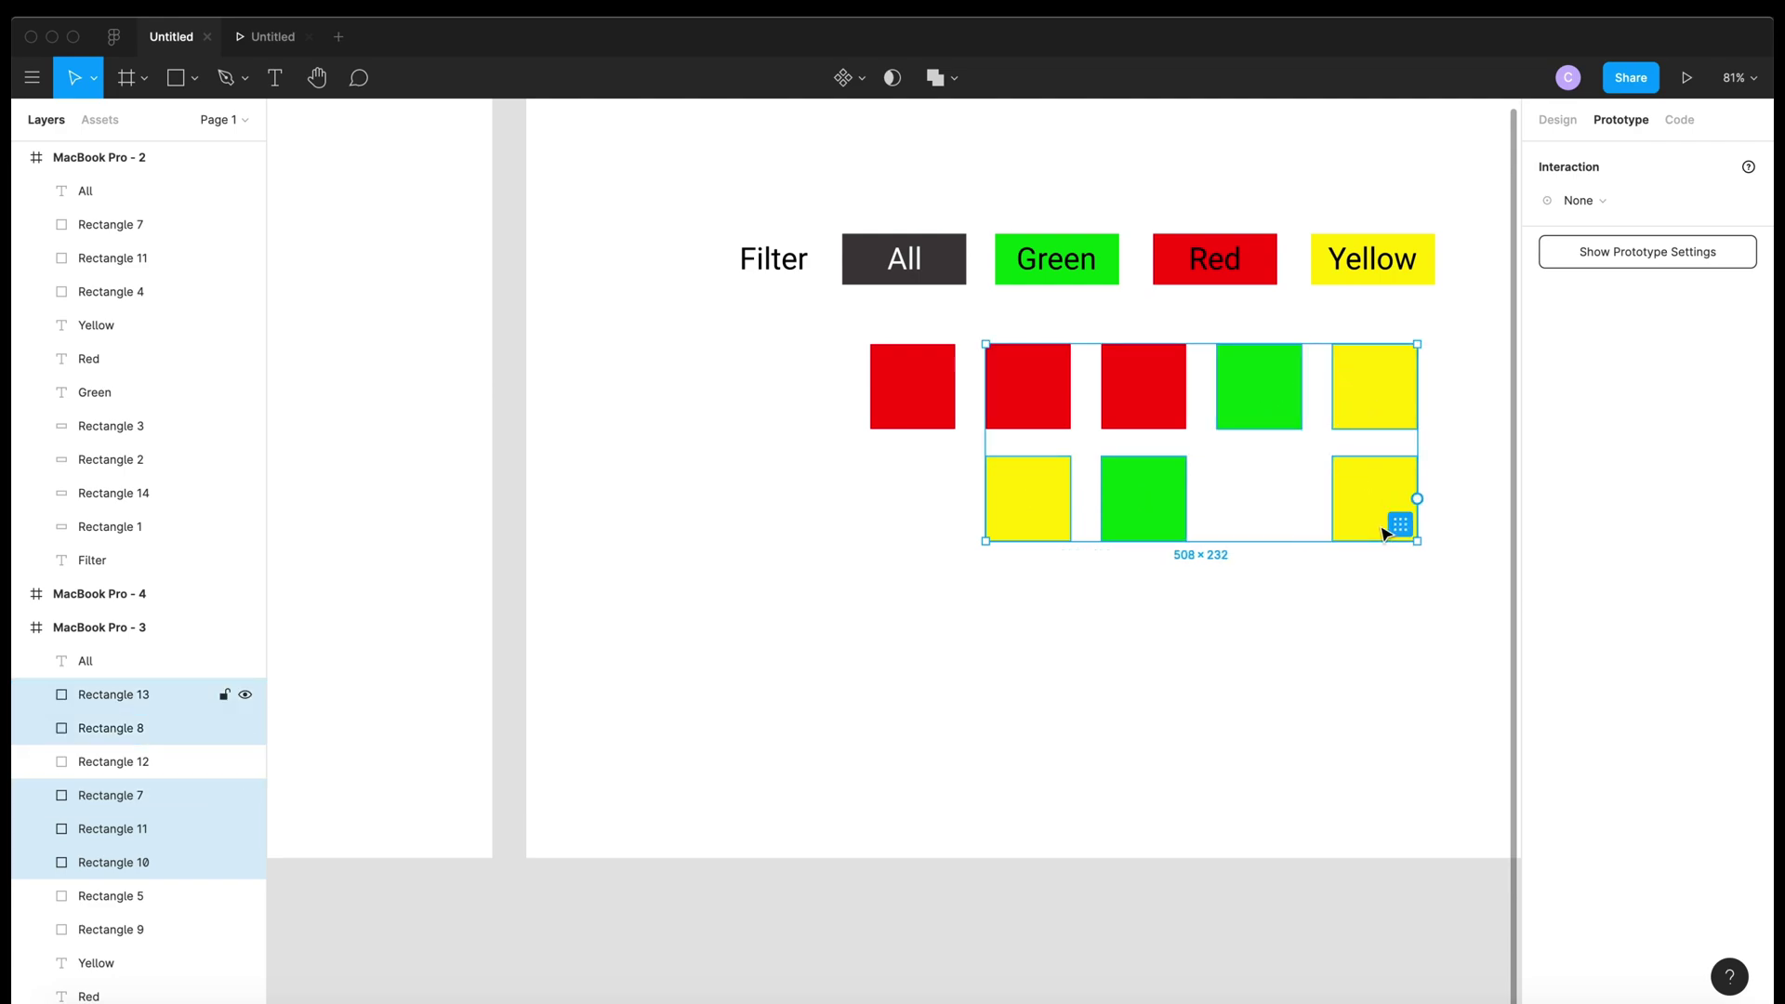
key(Delete)
key(minus)
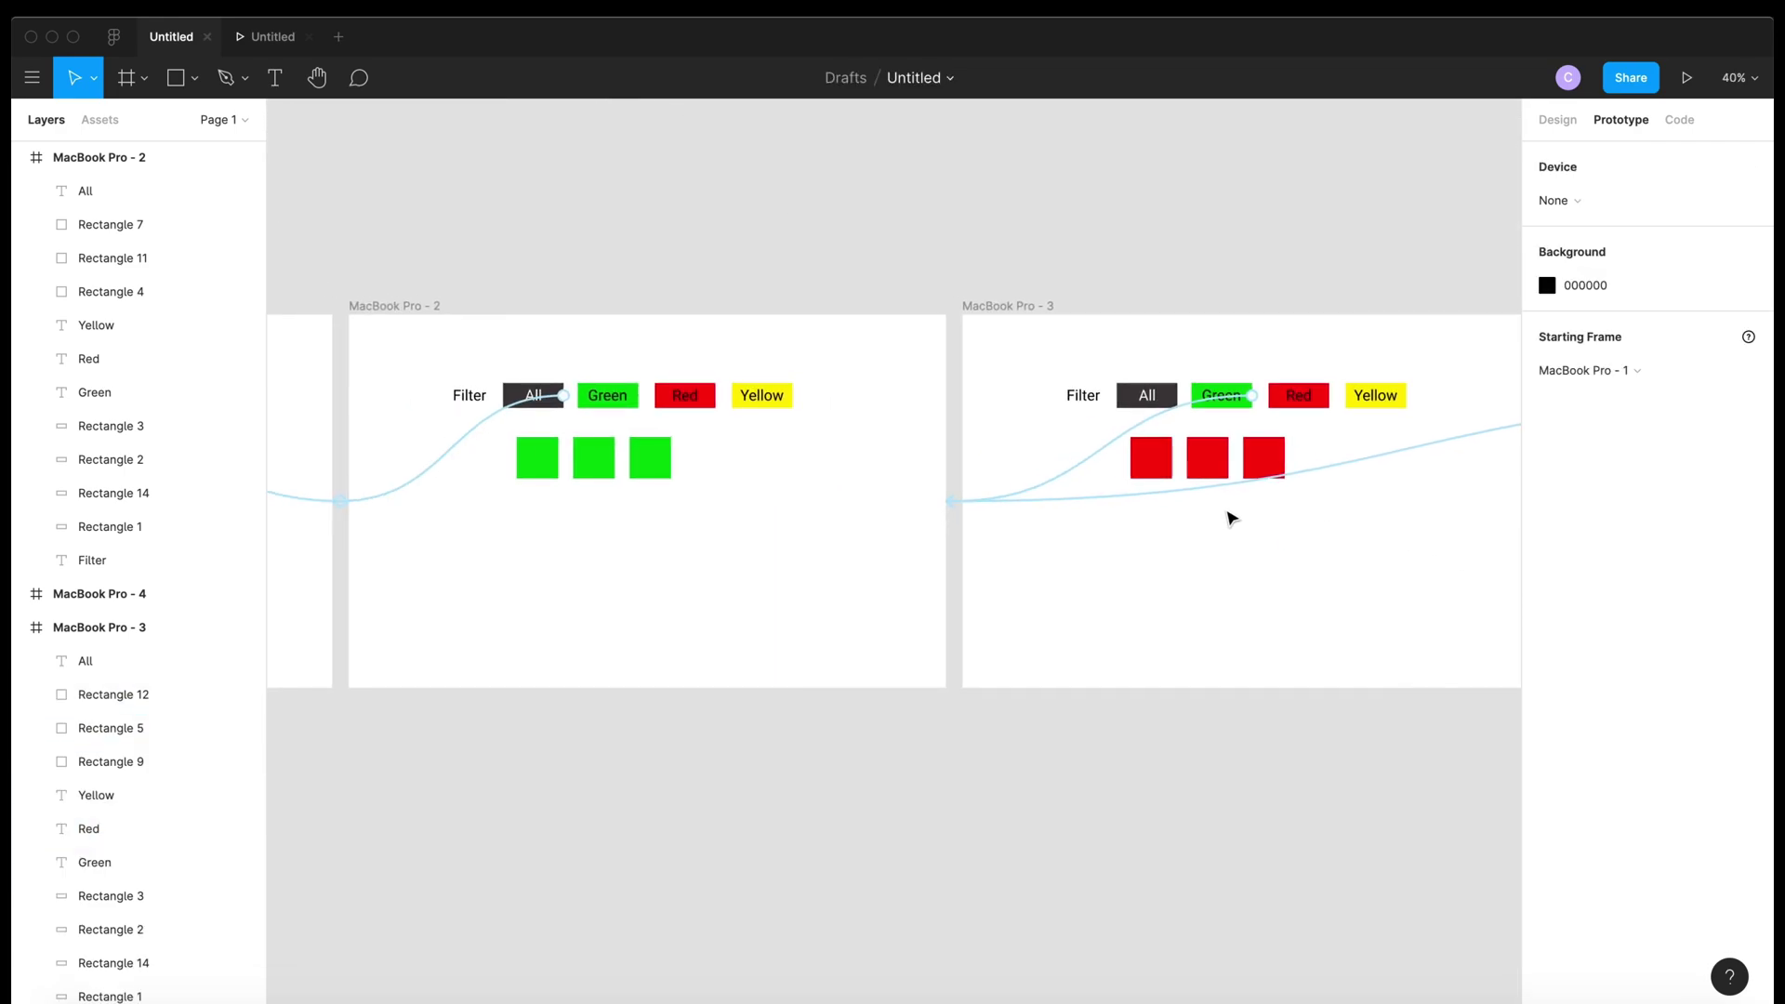
Link the Red button in MacBook Pro - 1 to MacBook Pro - 3
scroll(1229, 517, left, 5)
scroll(1227, 514, down, 3)
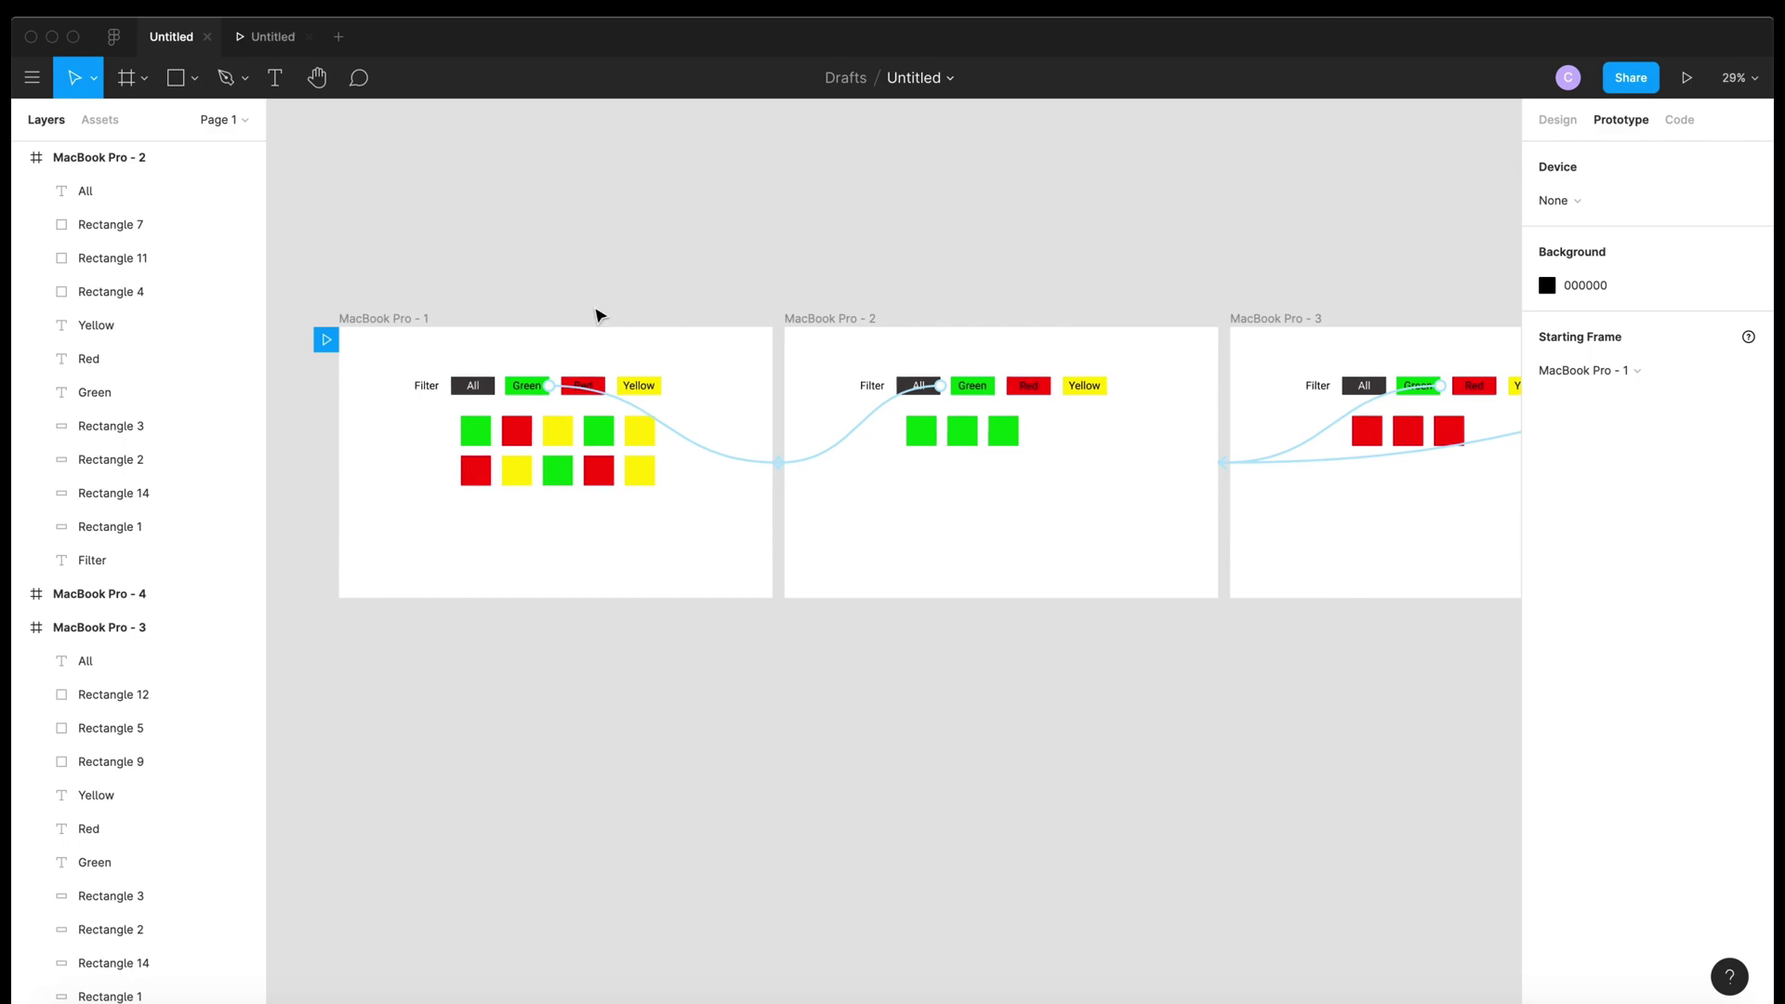
click(597, 385)
drag(605, 385, 1482, 366)
Link MacBook Pro - 3's All button back to MacBook Pro - 1 with Smart Animate
scroll(1335, 555, right, 3)
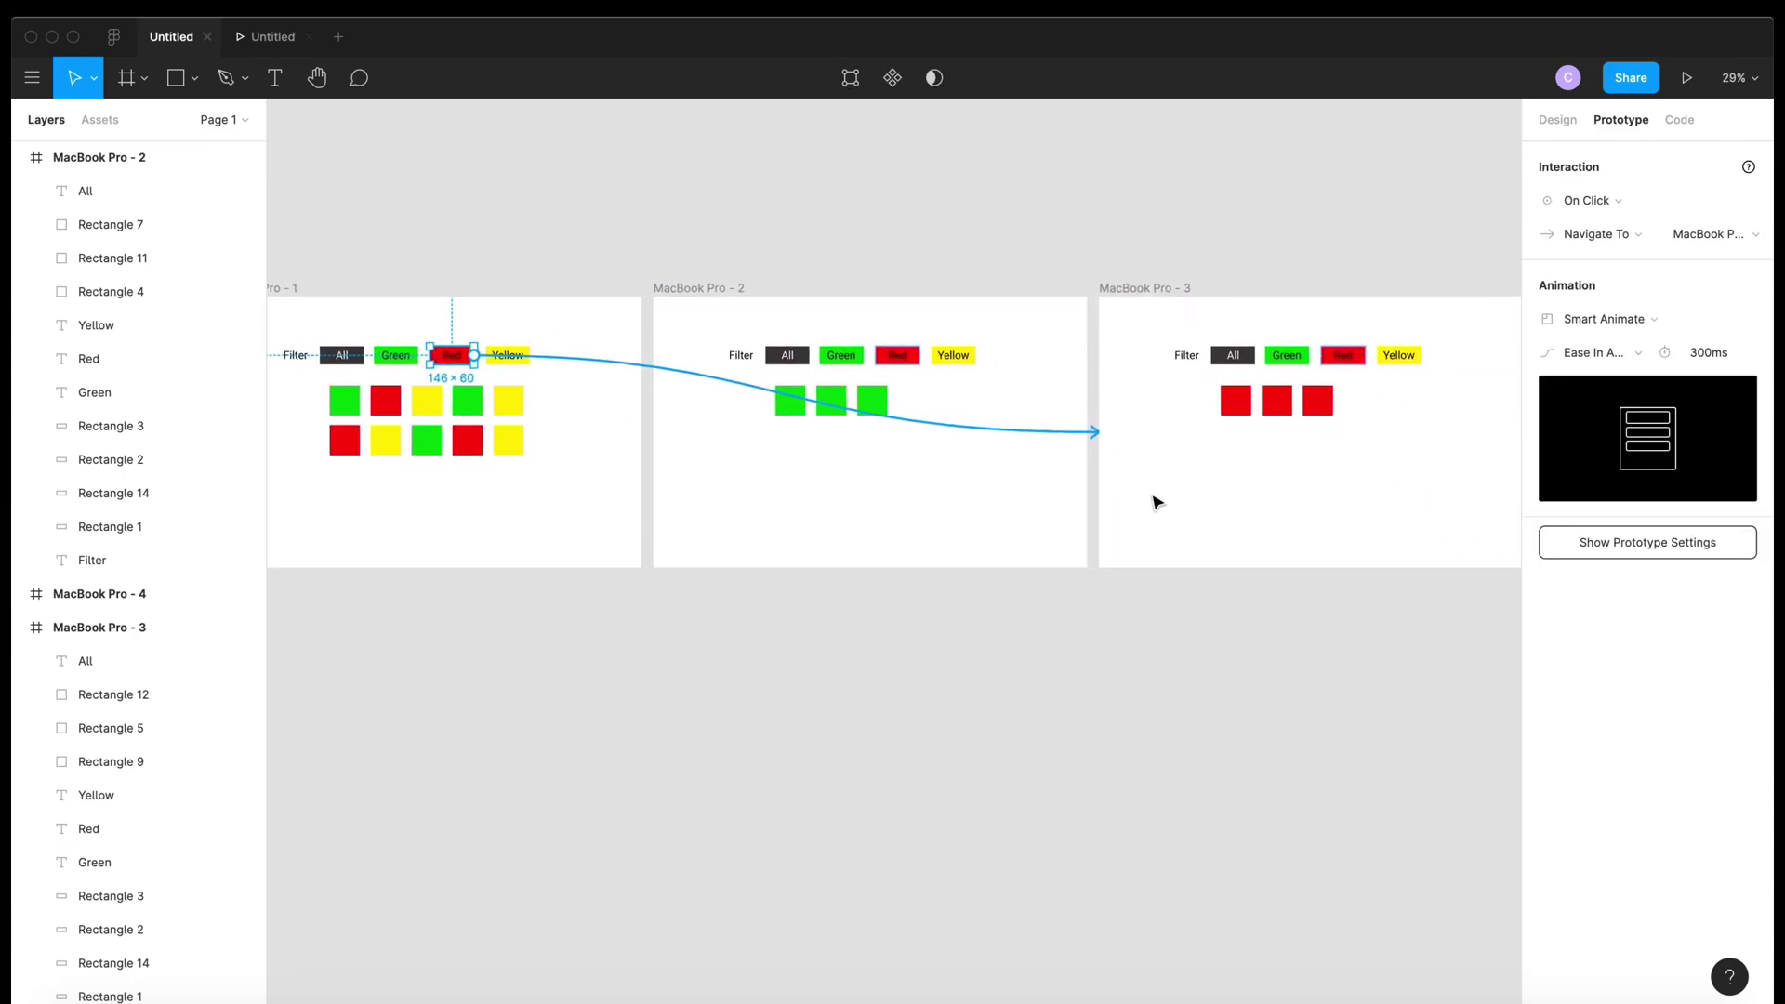
scroll(1242, 502, right, 2)
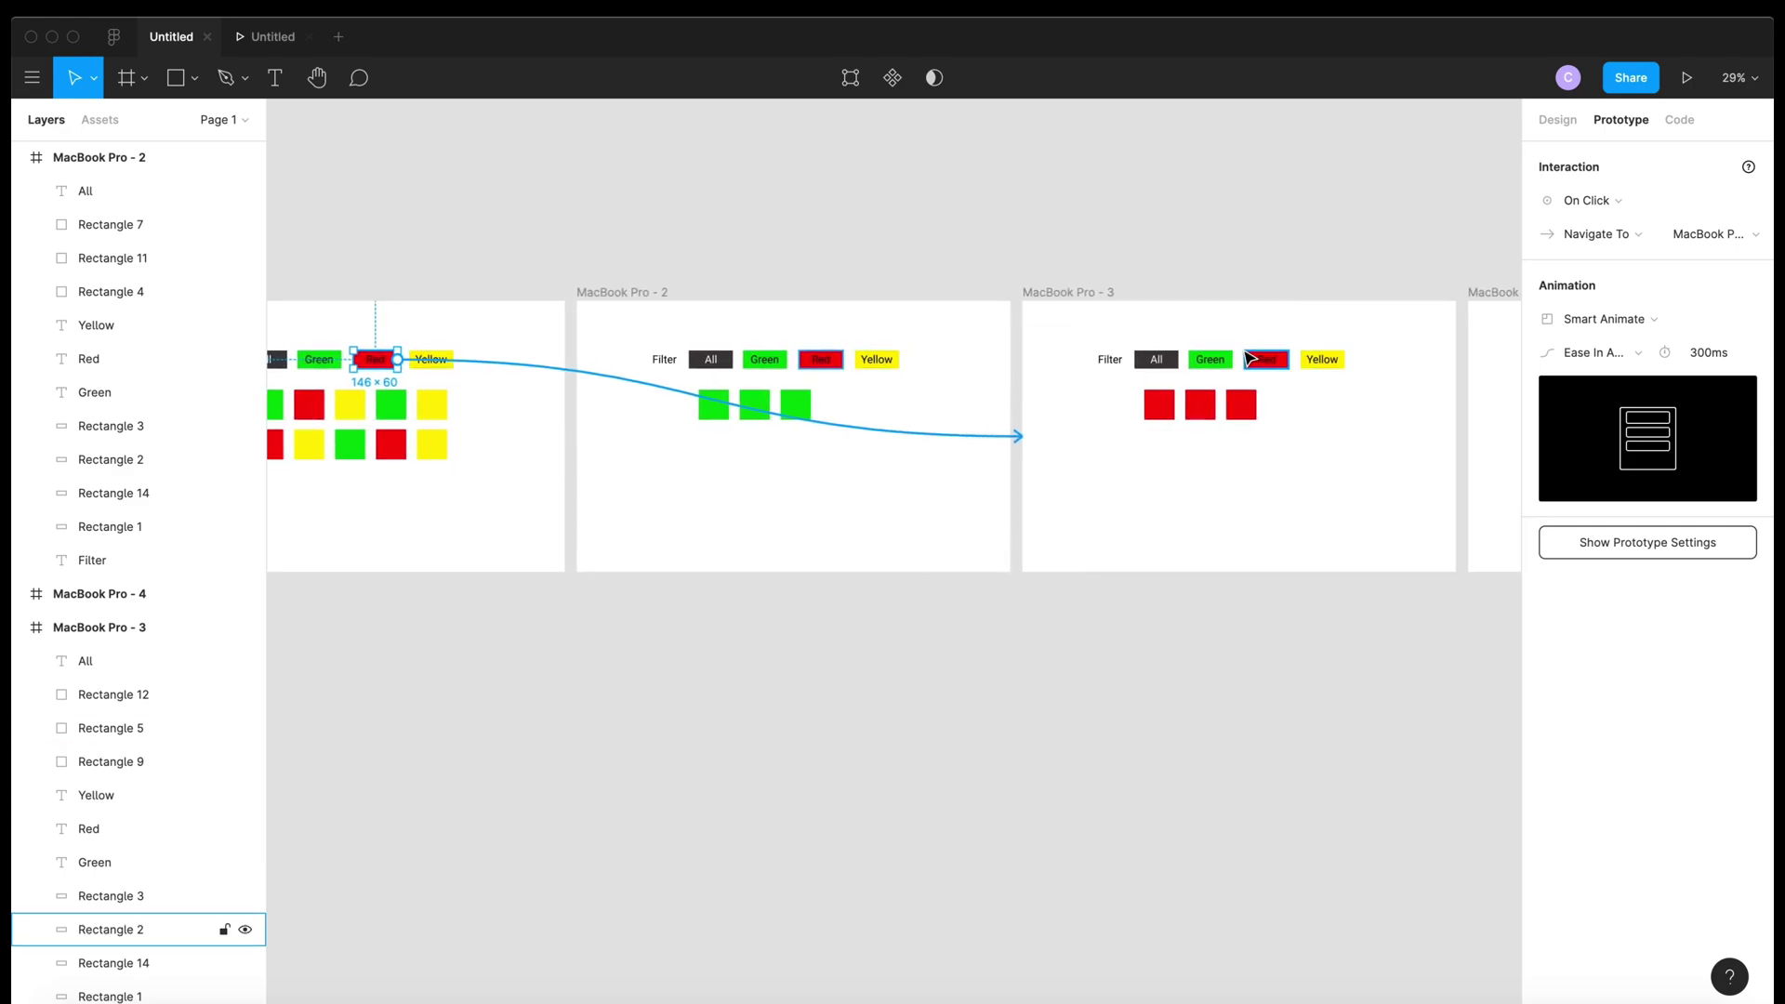
click(1186, 469)
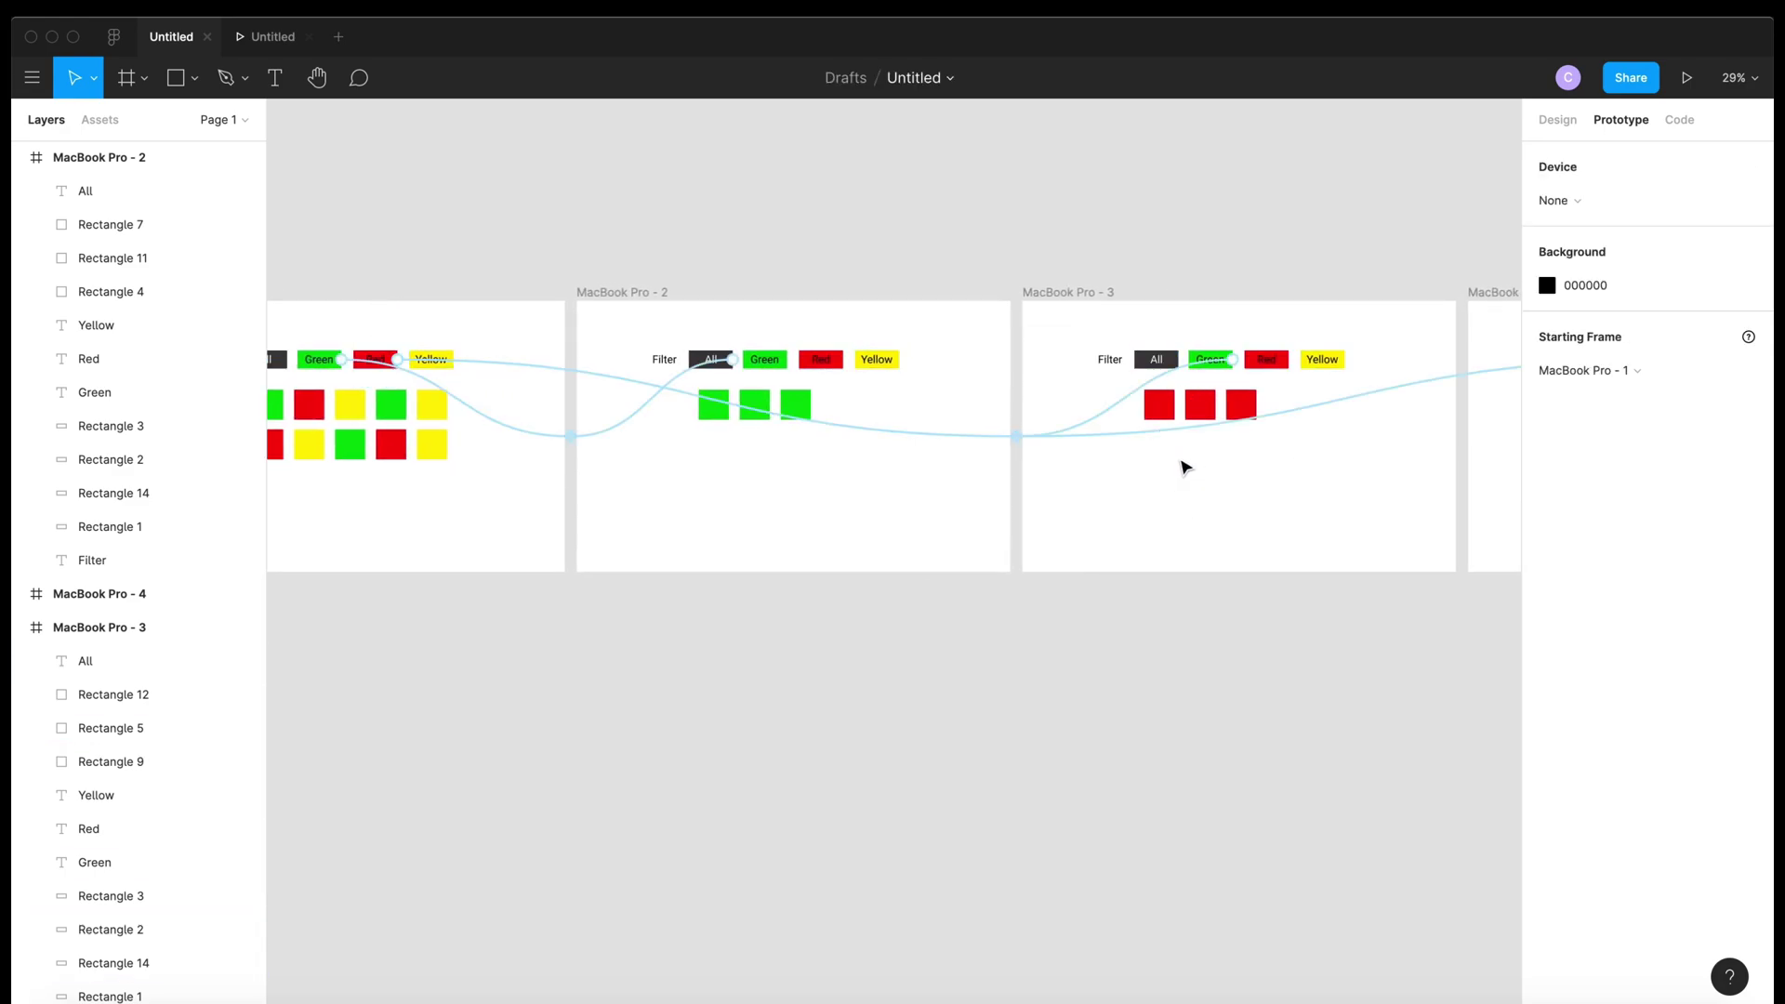
click(1177, 364)
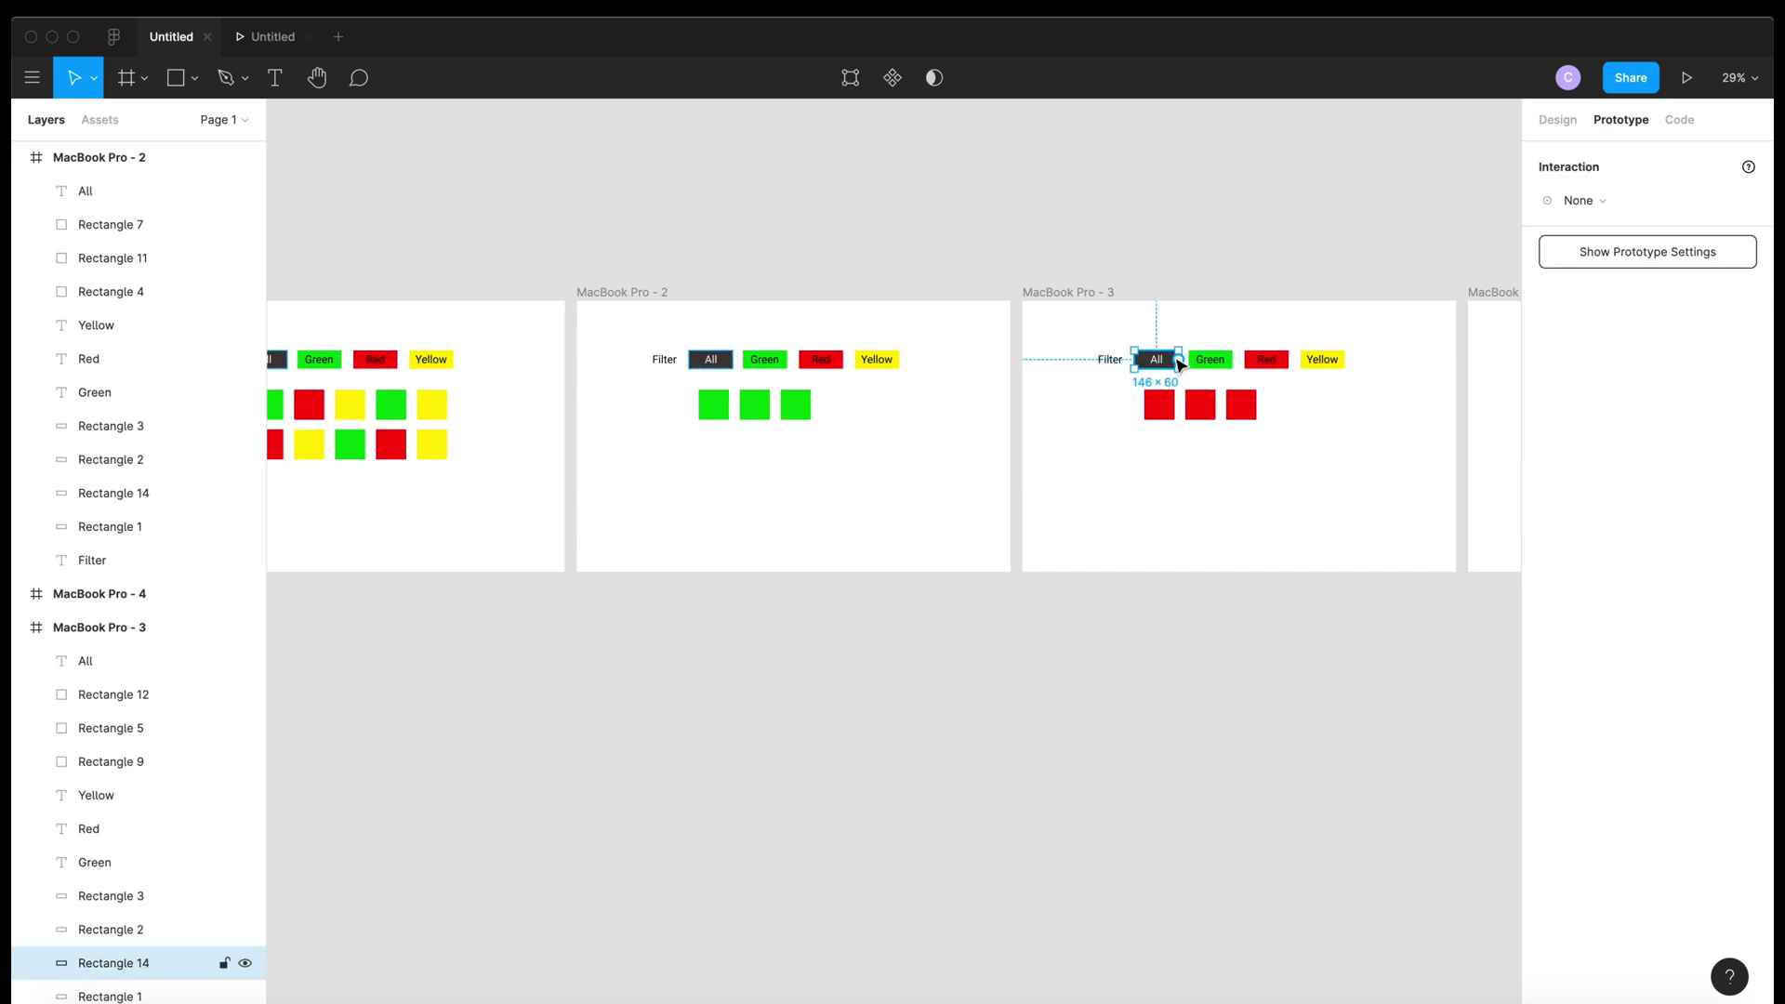
scroll(1181, 362, left, 3)
drag(1292, 334, 541, 333)
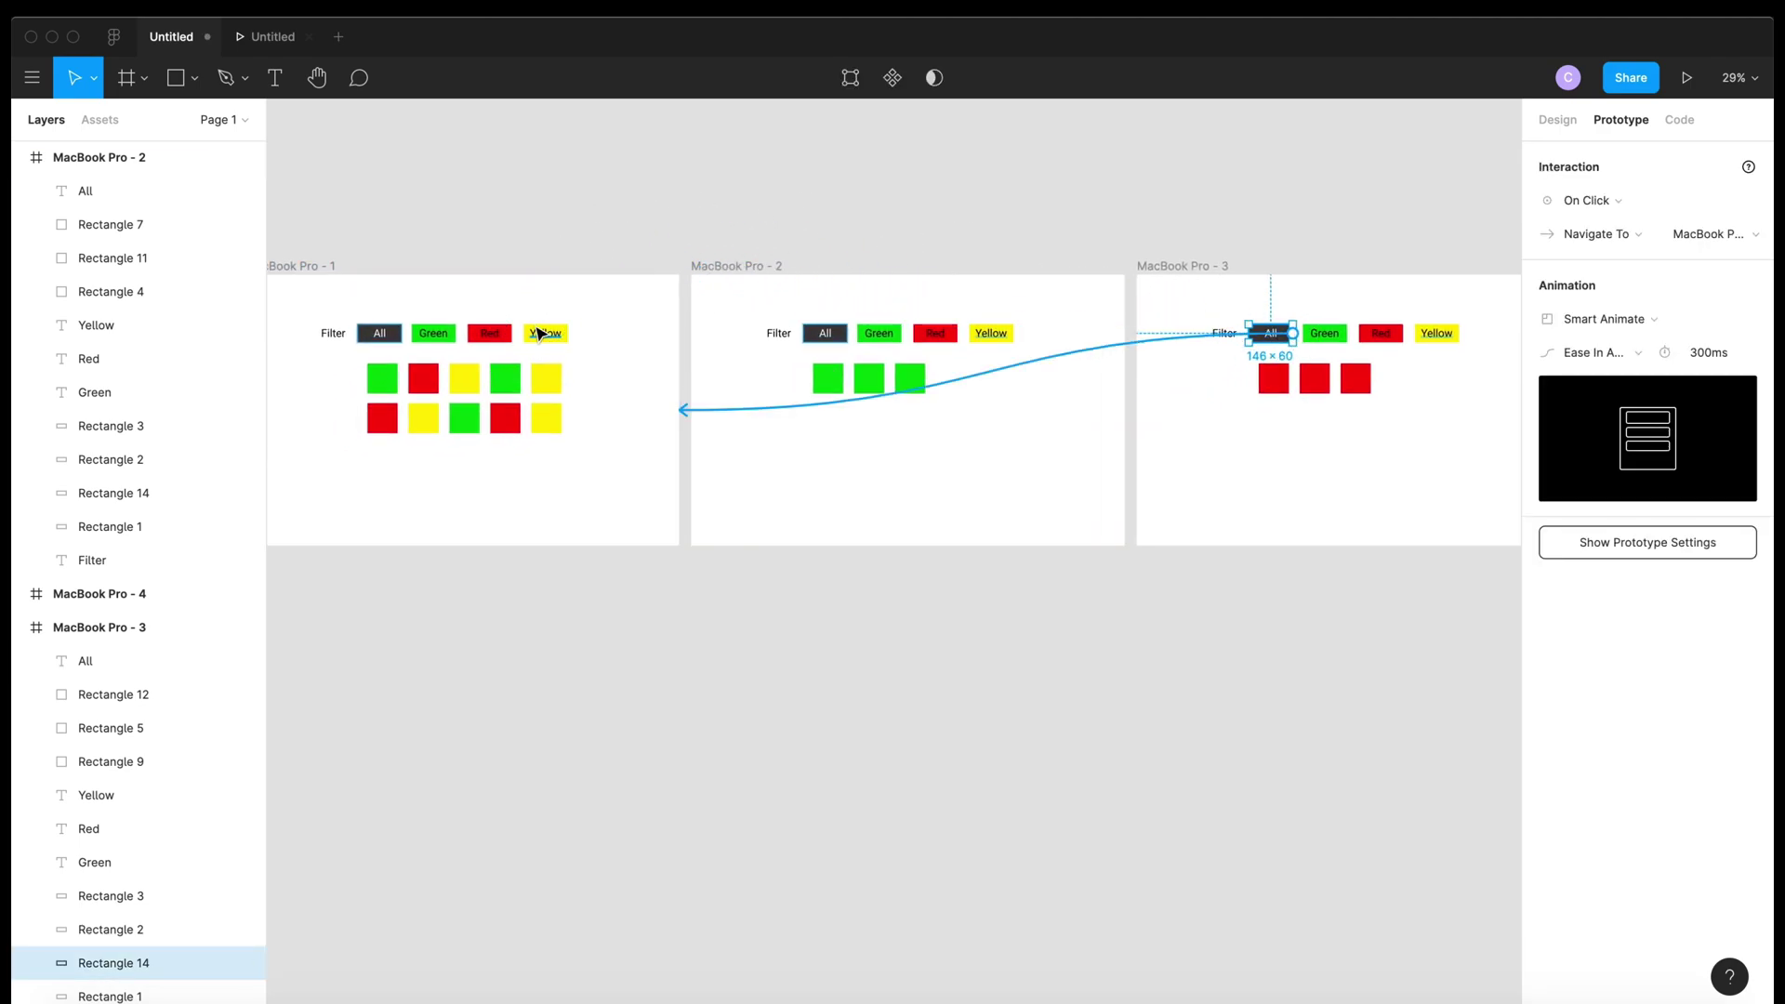
scroll(1348, 544, right, 5)
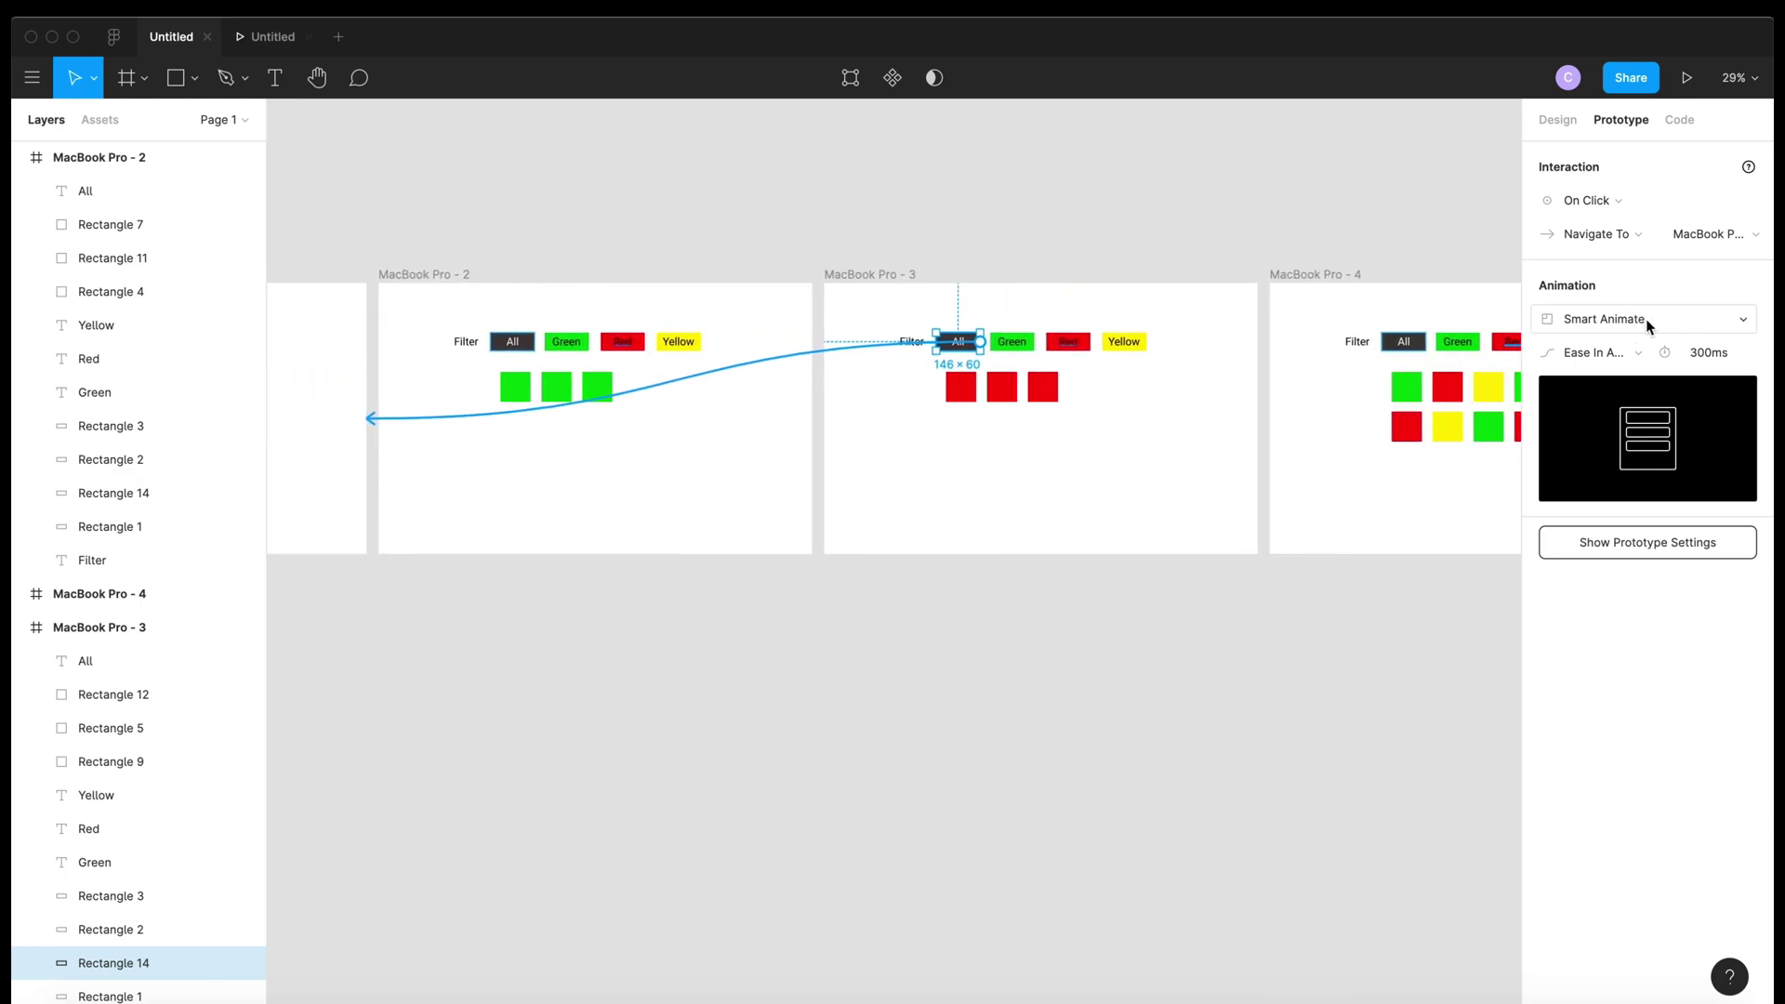
scroll(1195, 534, right, 3)
scroll(1196, 534, up, 1)
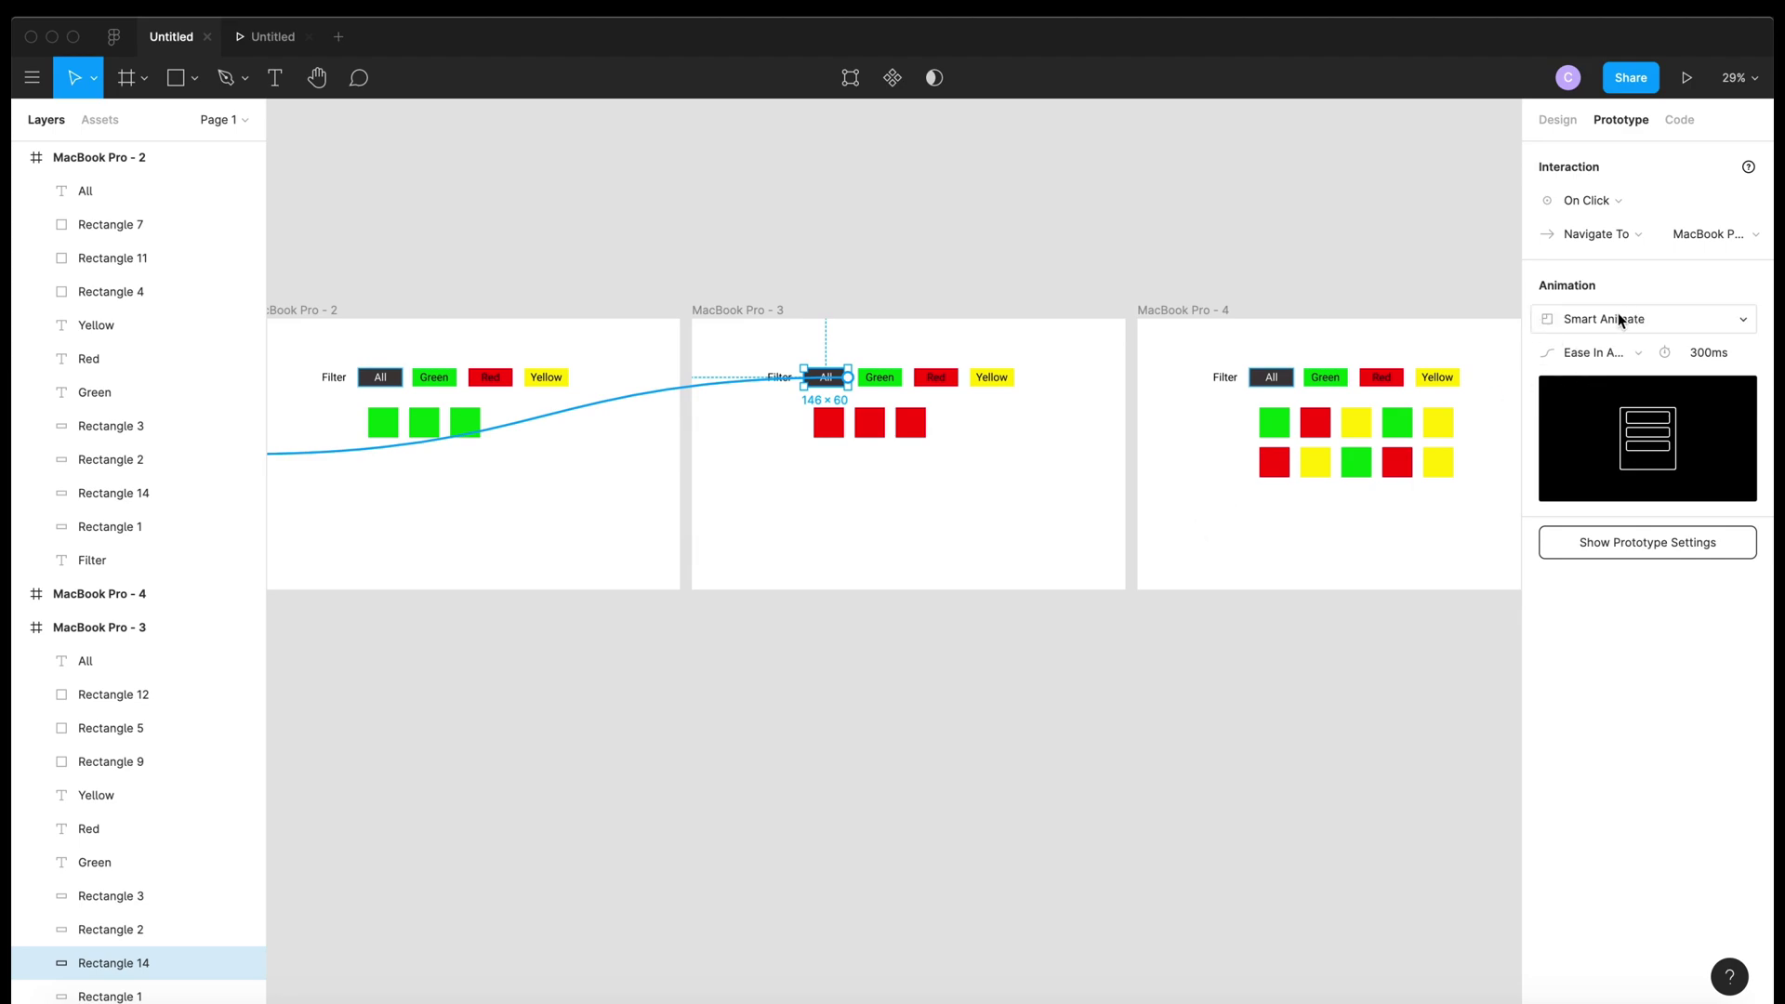
scroll(1084, 539, right, 2)
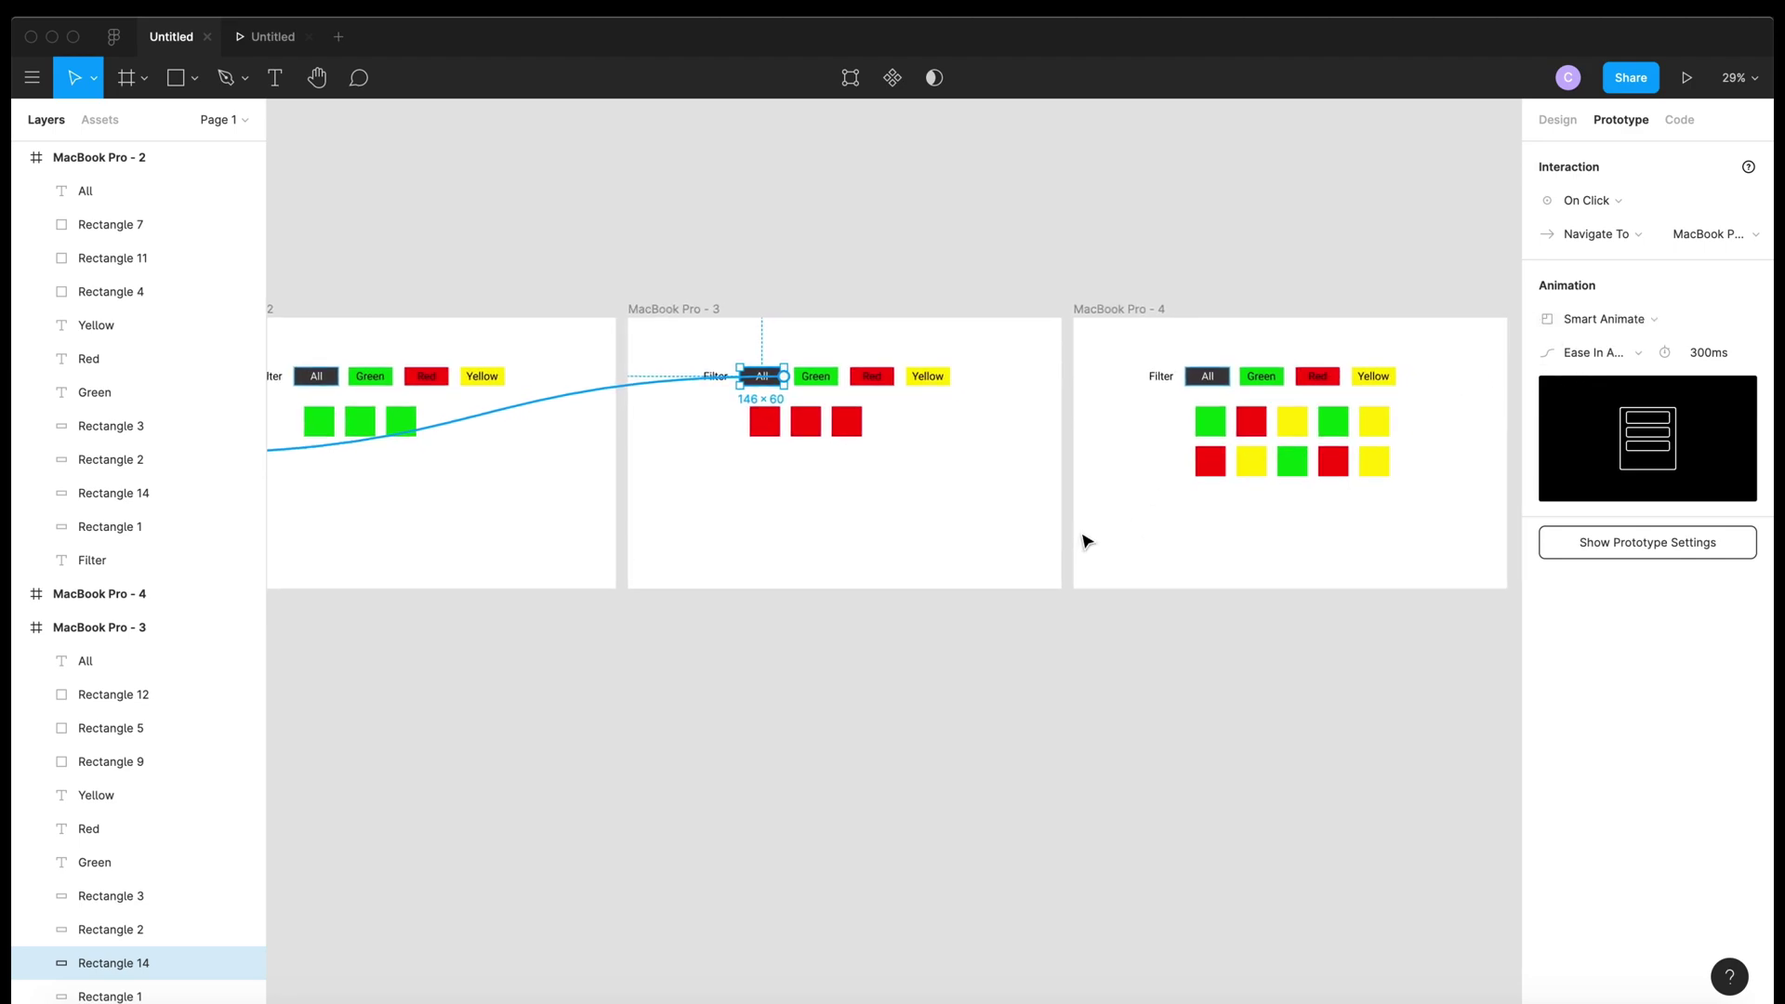
scroll(1086, 540, right, 2)
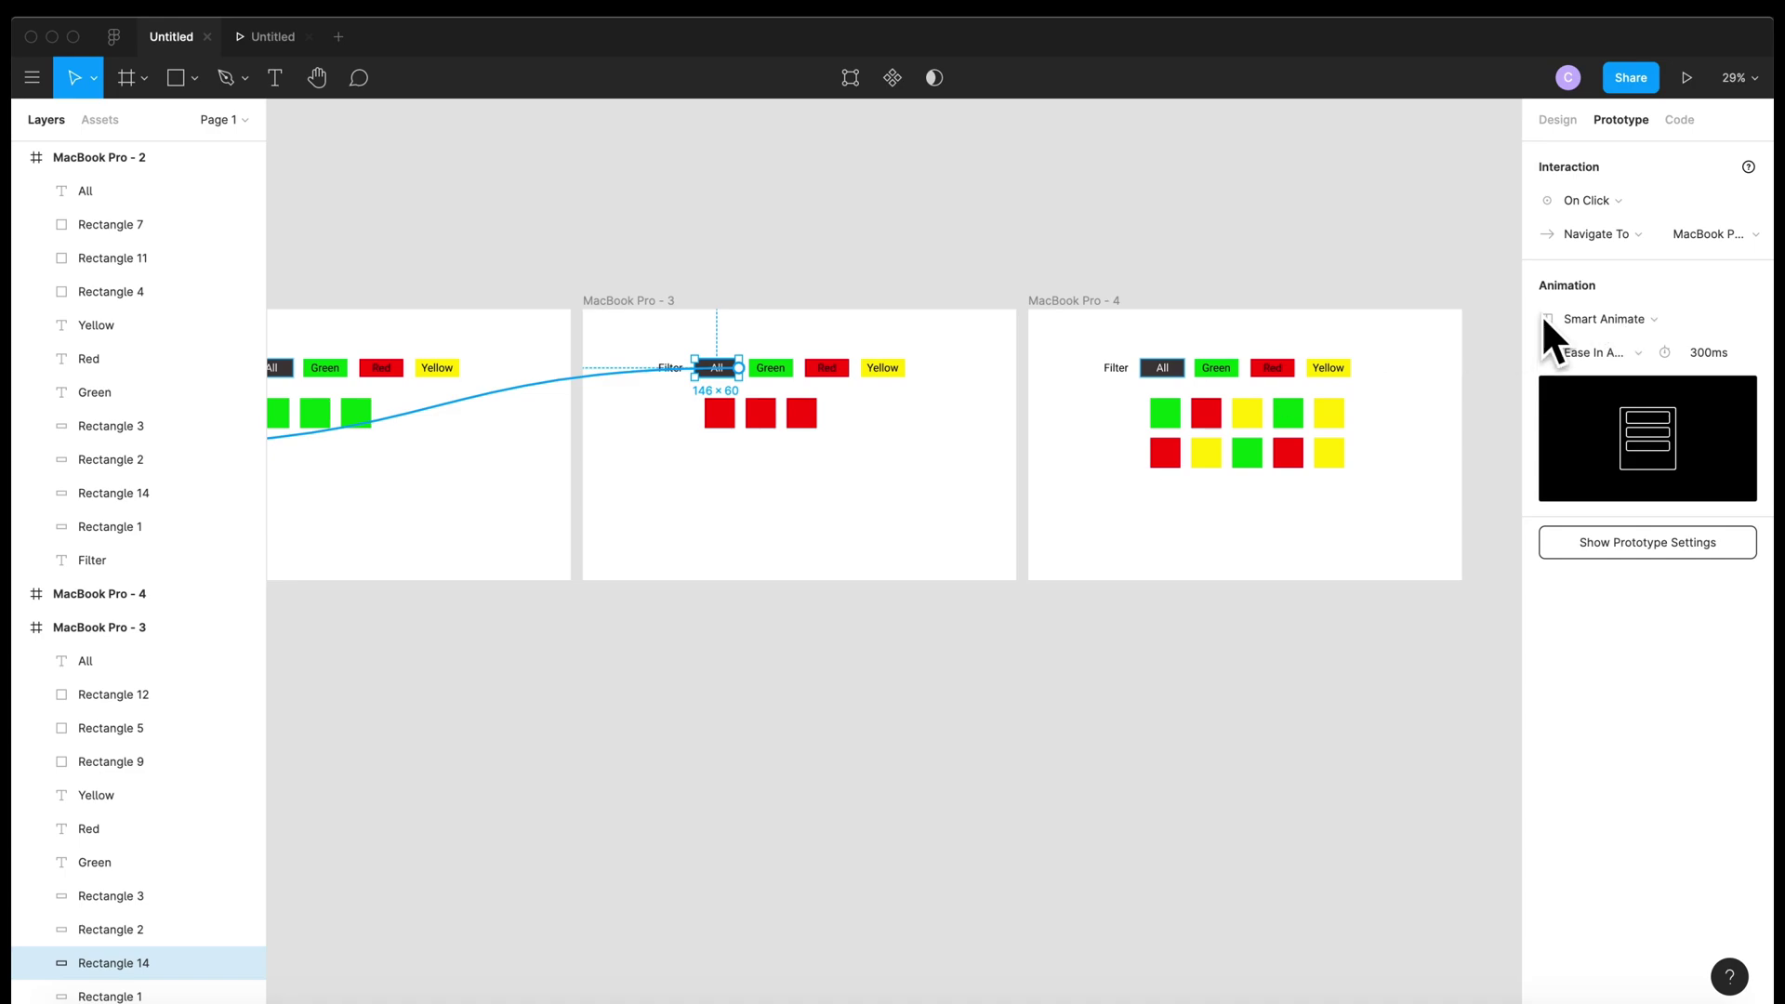
click(1621, 319)
click(1621, 318)
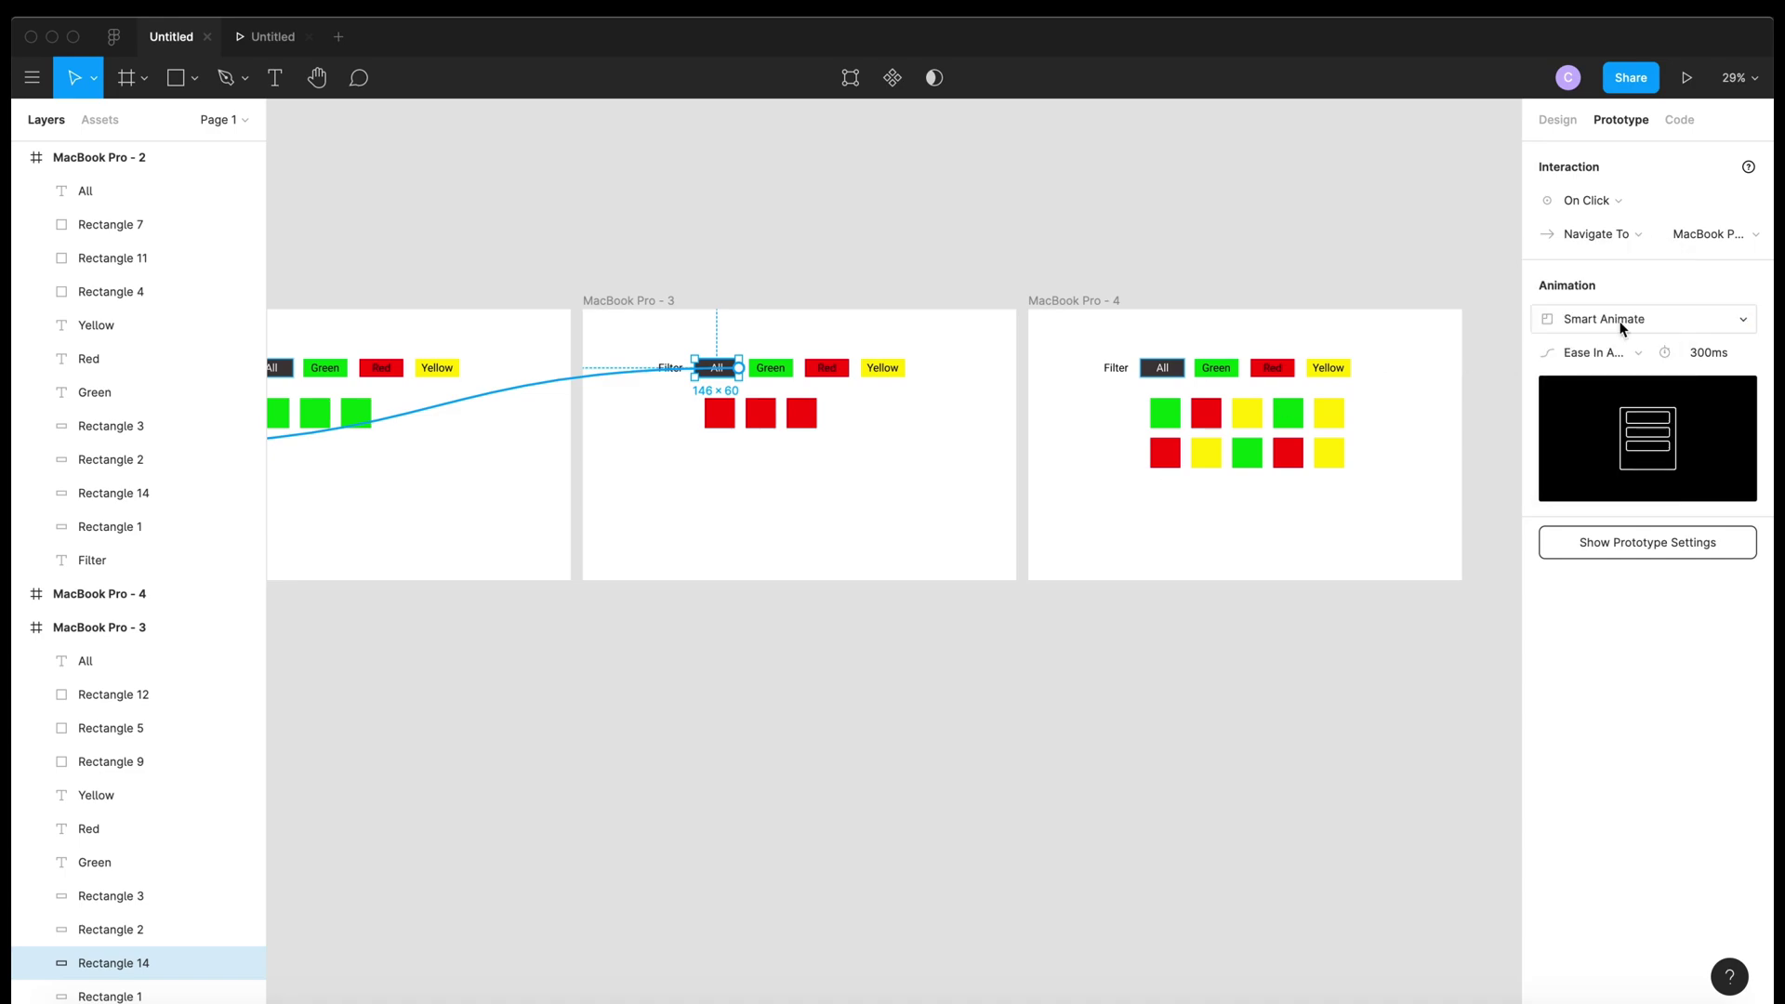
right_click(1160, 605)
In MacBook Pro - 4, delete the top-row red square and slide the right yellow square into its slot
click(1130, 596)
scroll(1106, 558, up, 5)
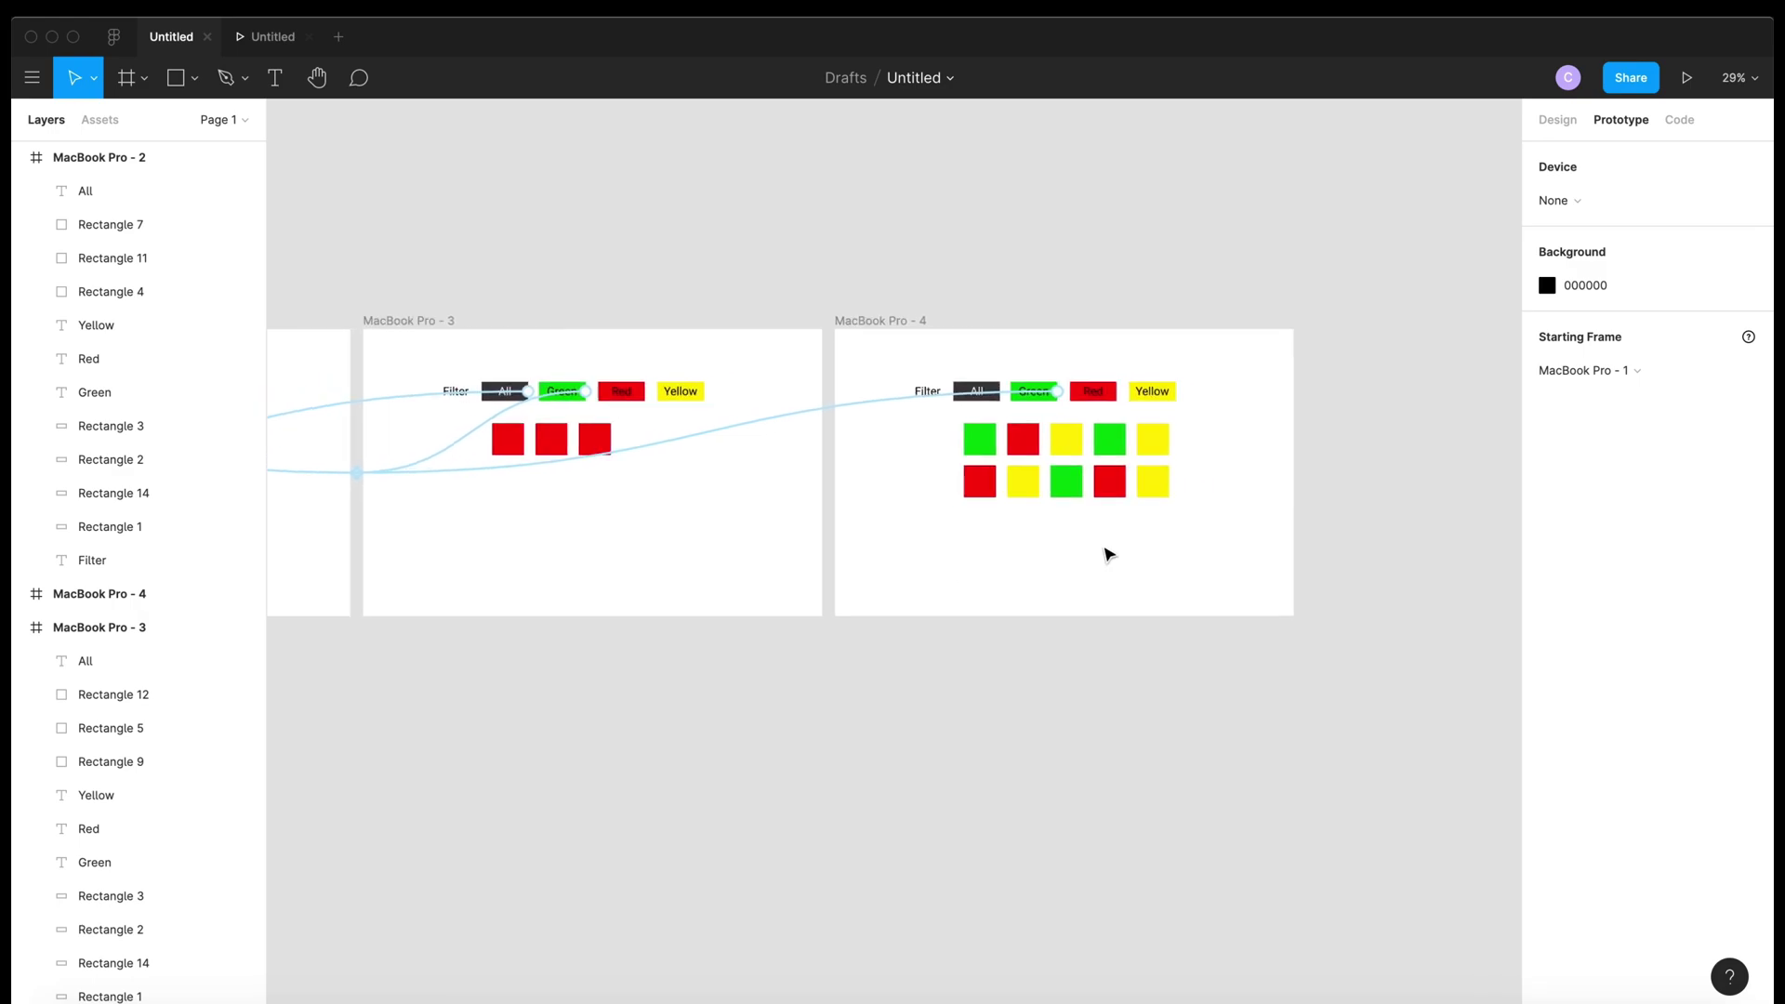
mouse_move(888, 372)
mouse_down()
mouse_move(1037, 381)
mouse_move(890, 366)
mouse_up()
click(958, 364)
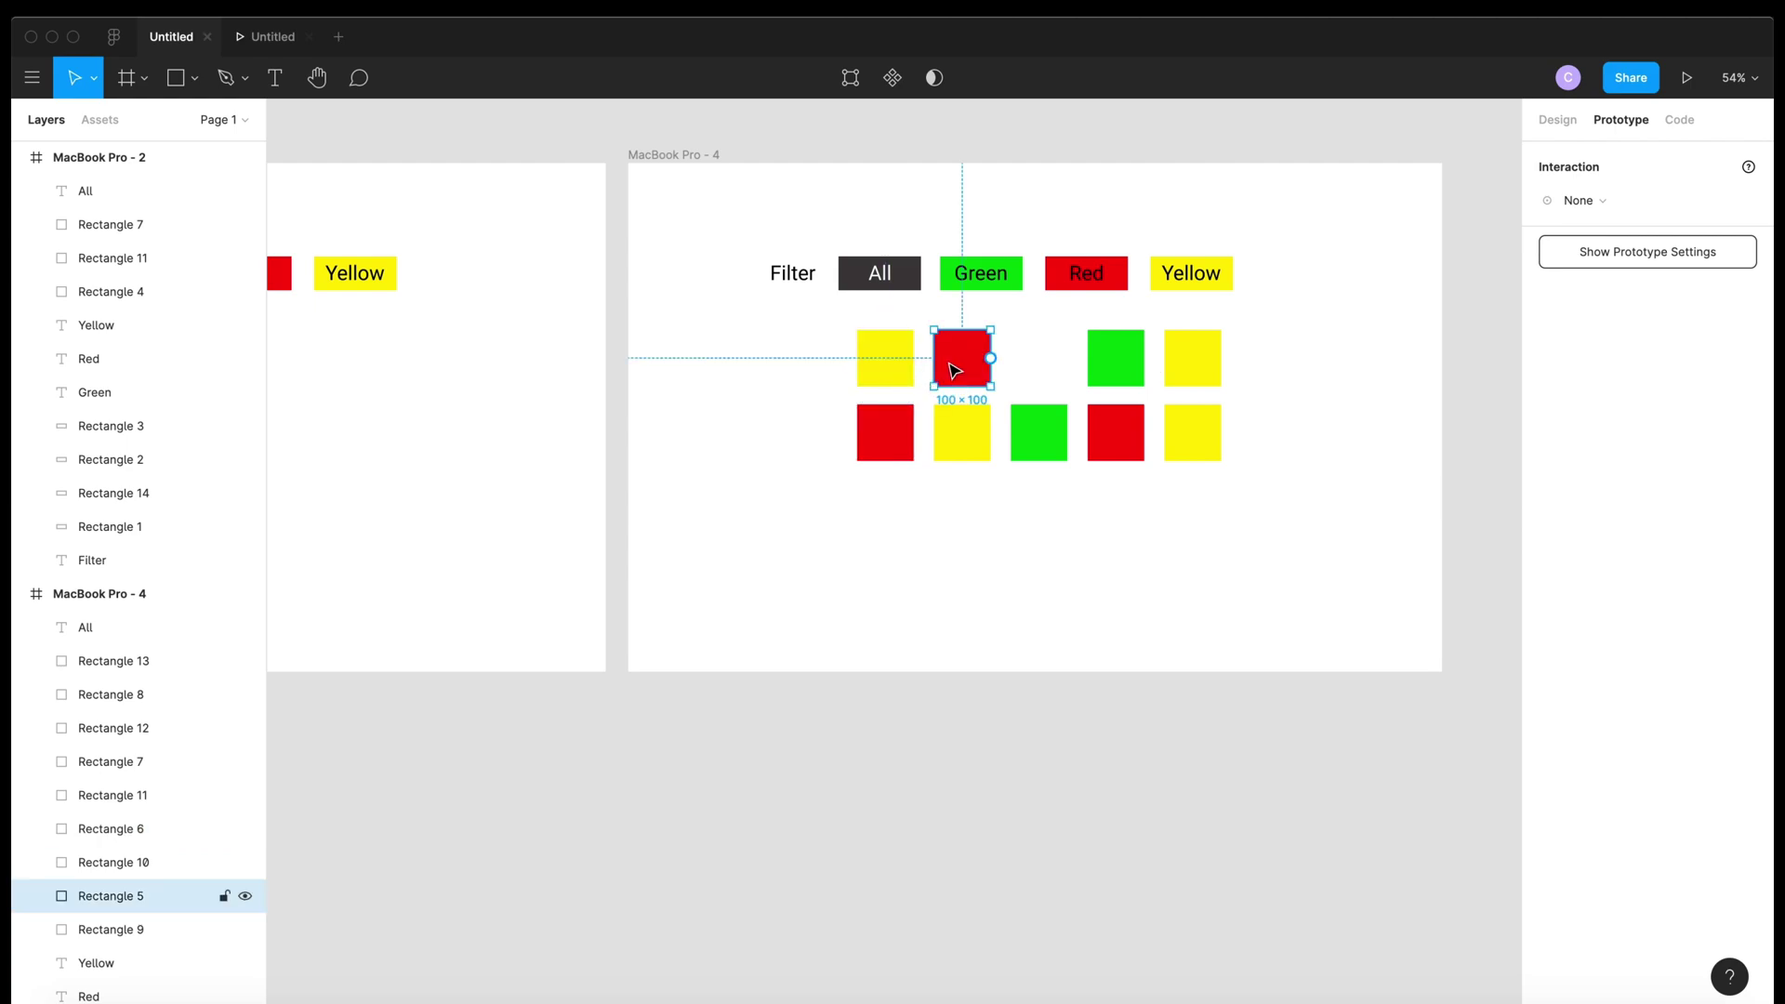
key(Delete)
drag(1178, 378, 1060, 365)
click(1036, 490)
Delete the green square, move the bottom yellow square up to end the row, and delete the three bottom-row red squares
click(1127, 362)
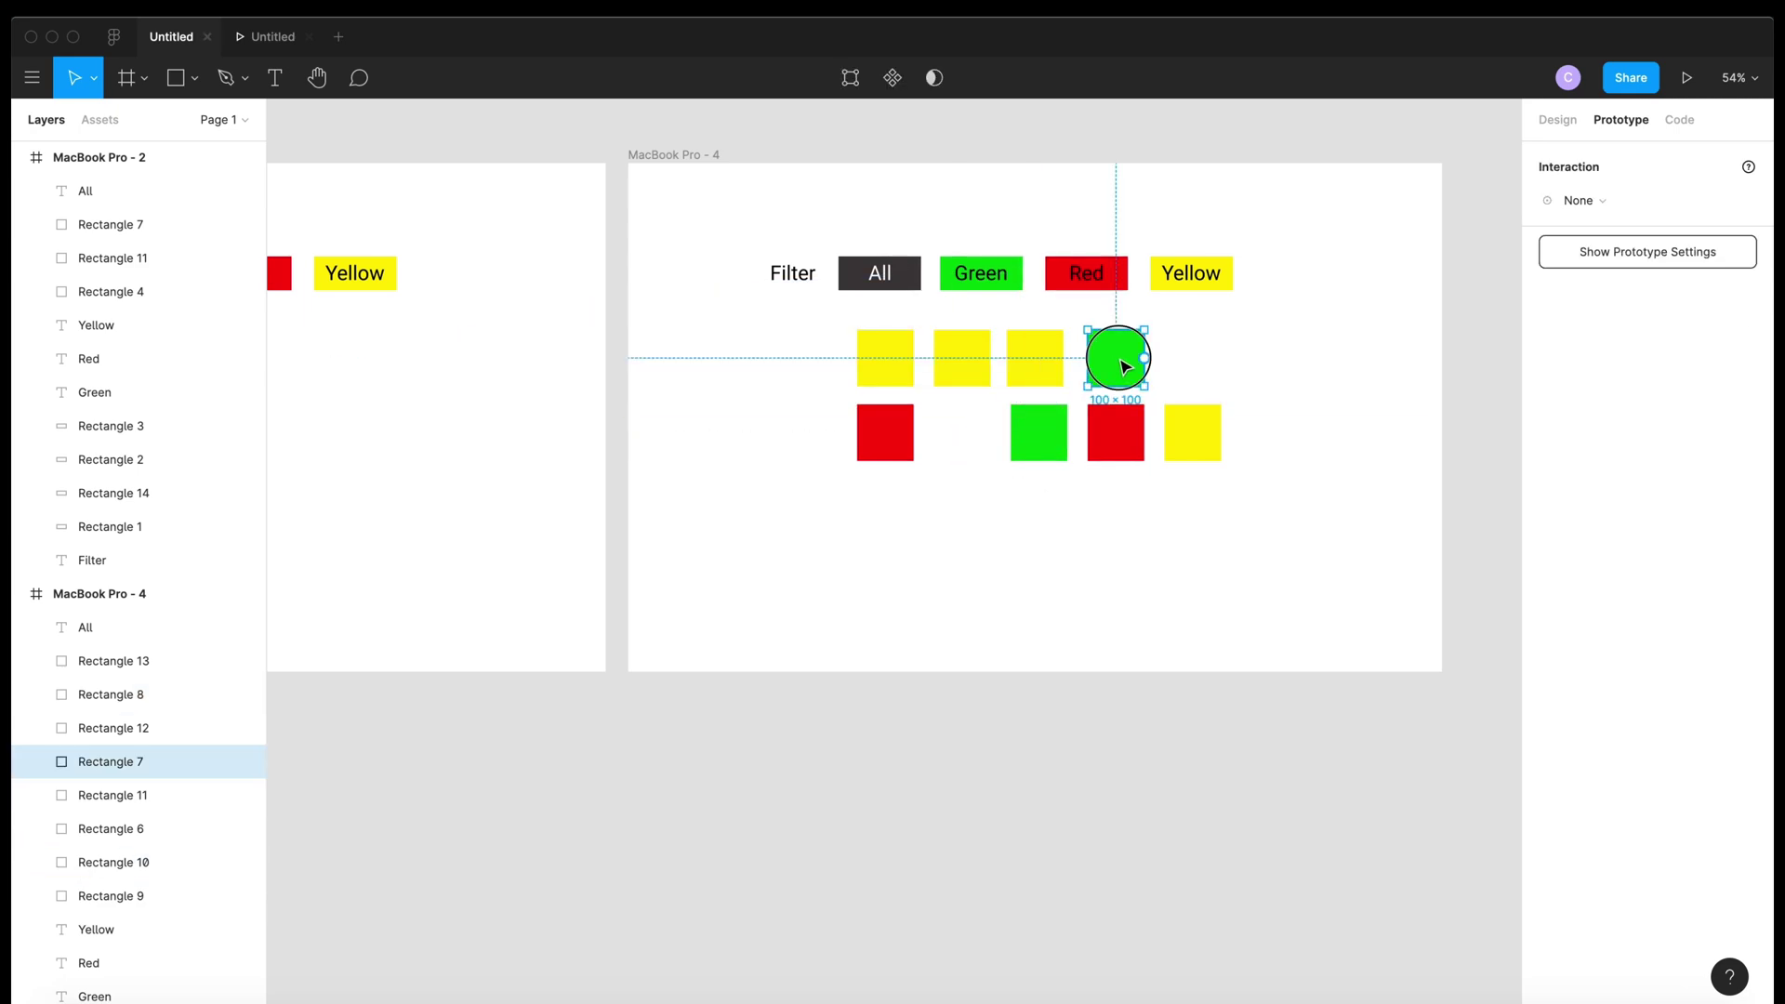
key(Delete)
drag(1181, 434, 1112, 366)
click(1265, 415)
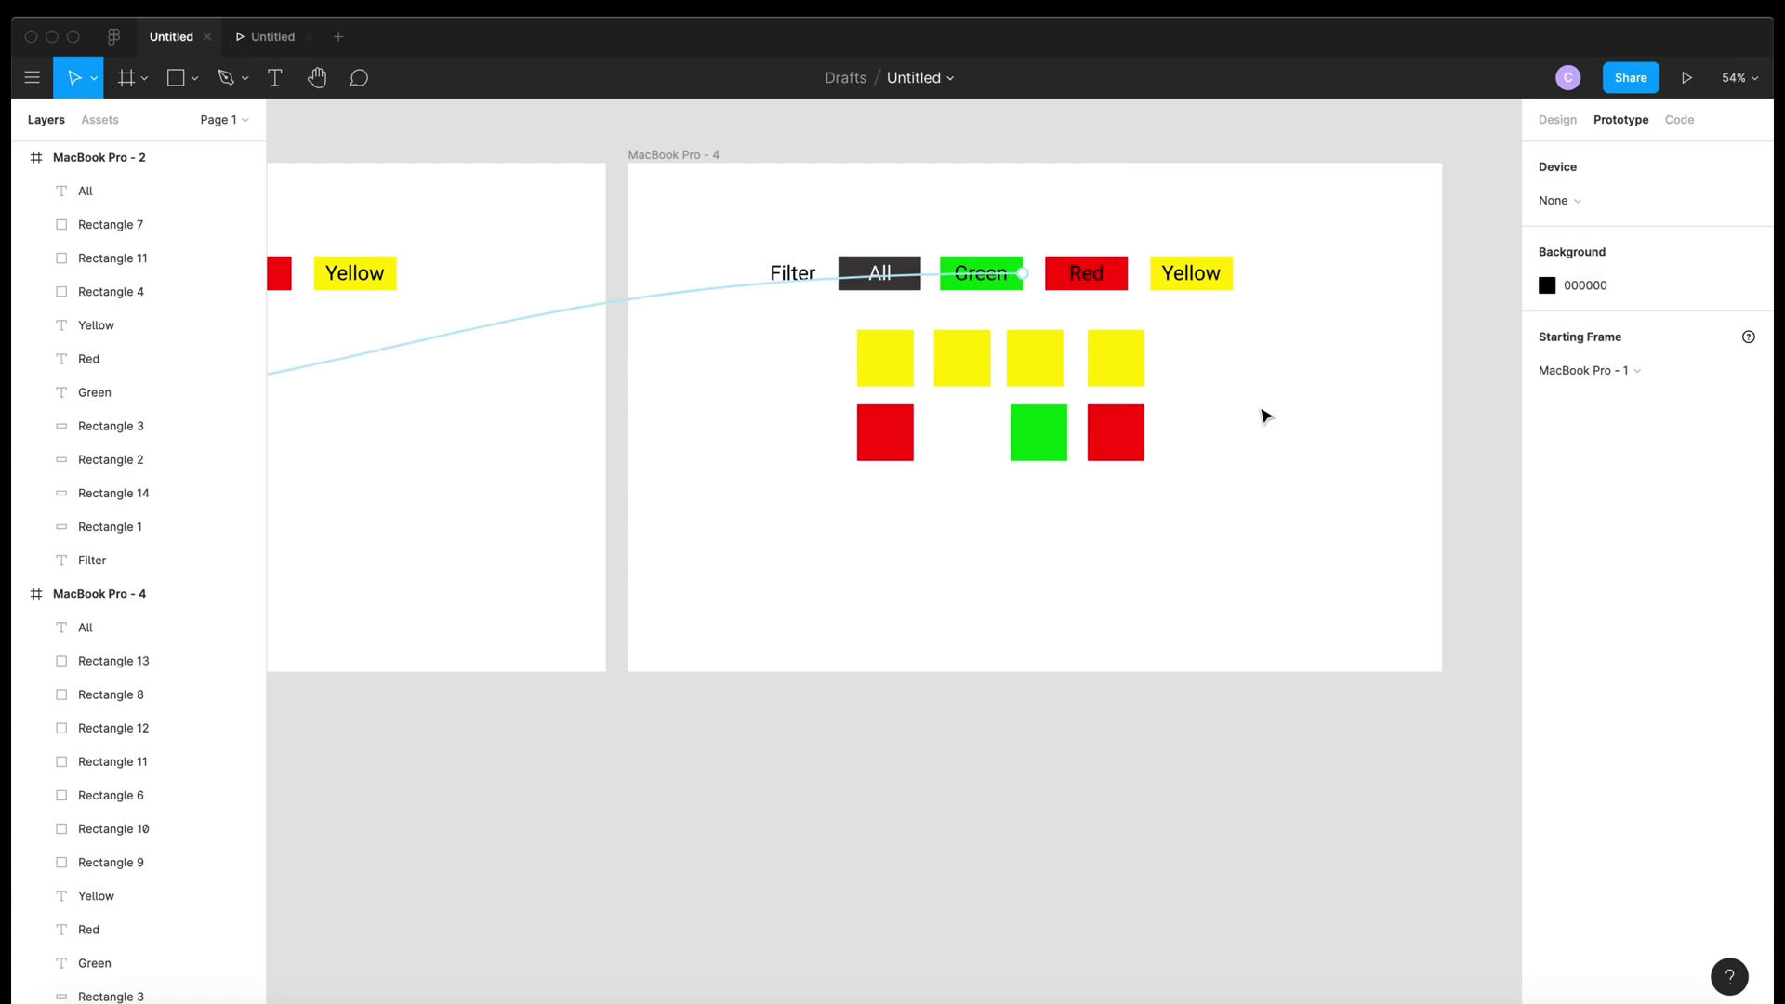
drag(1195, 463, 840, 430)
key(Delete)
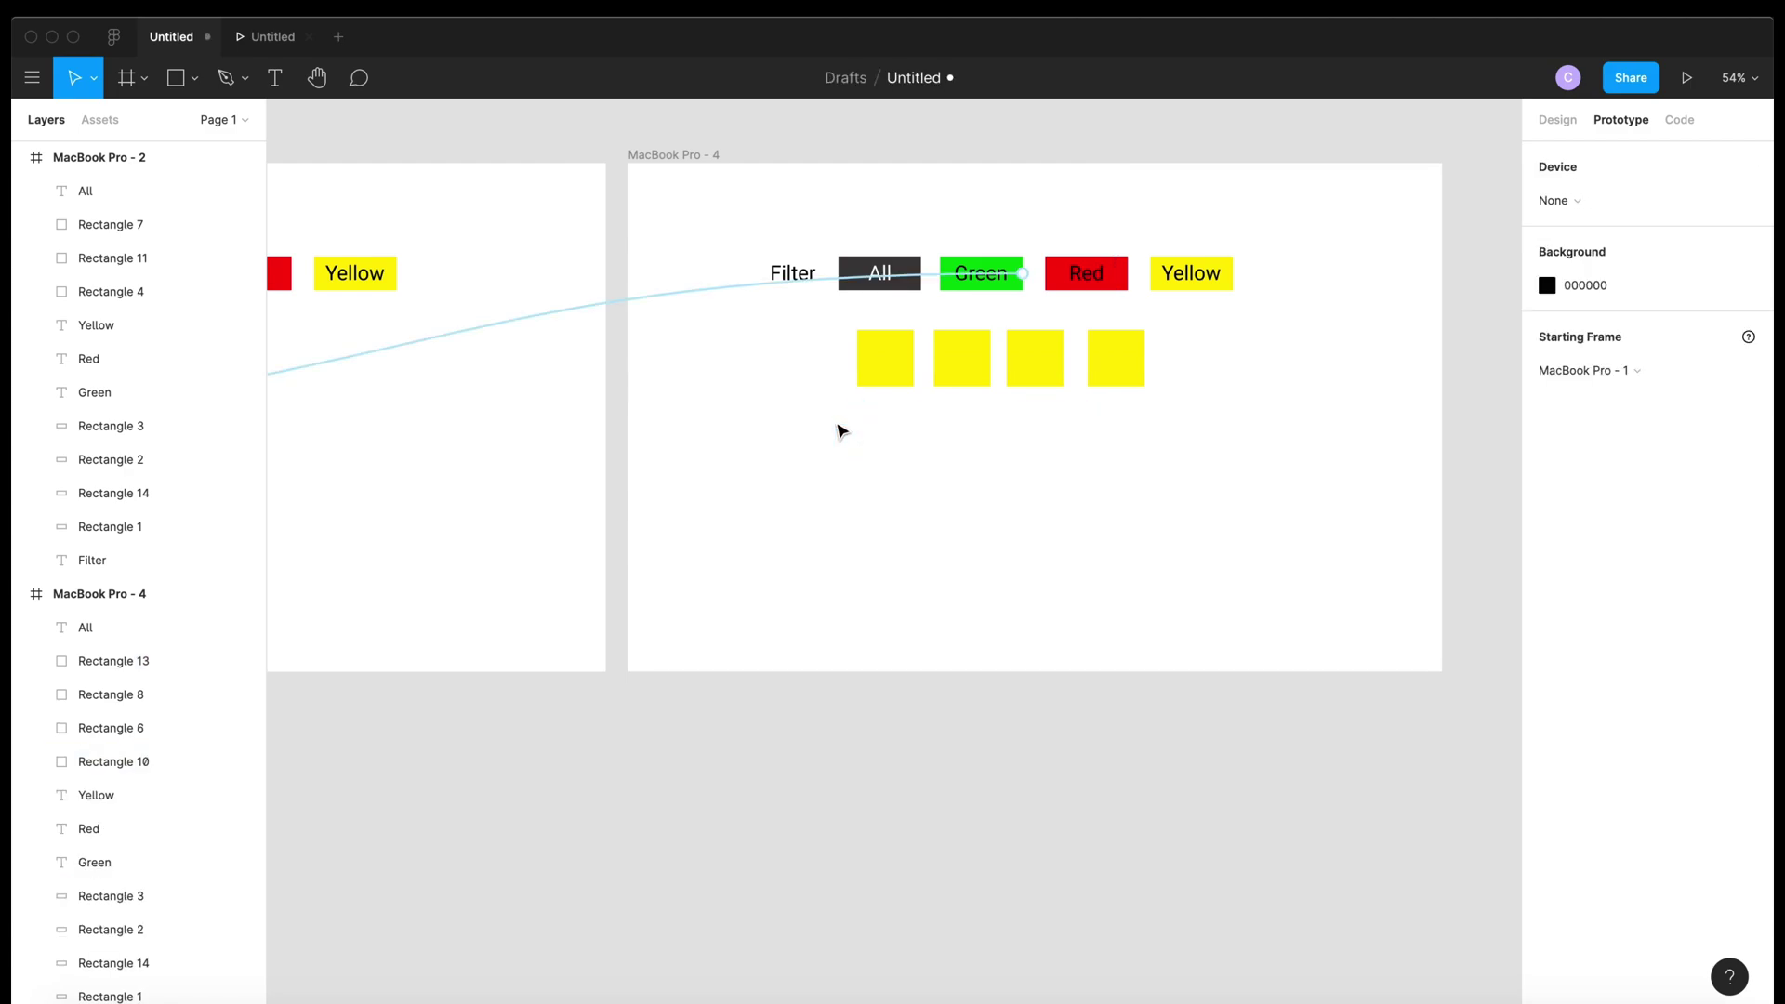
scroll(841, 431, down, 5)
Link the first frame's Yellow button to MacBook Pro - 4
scroll(909, 406, left, 10)
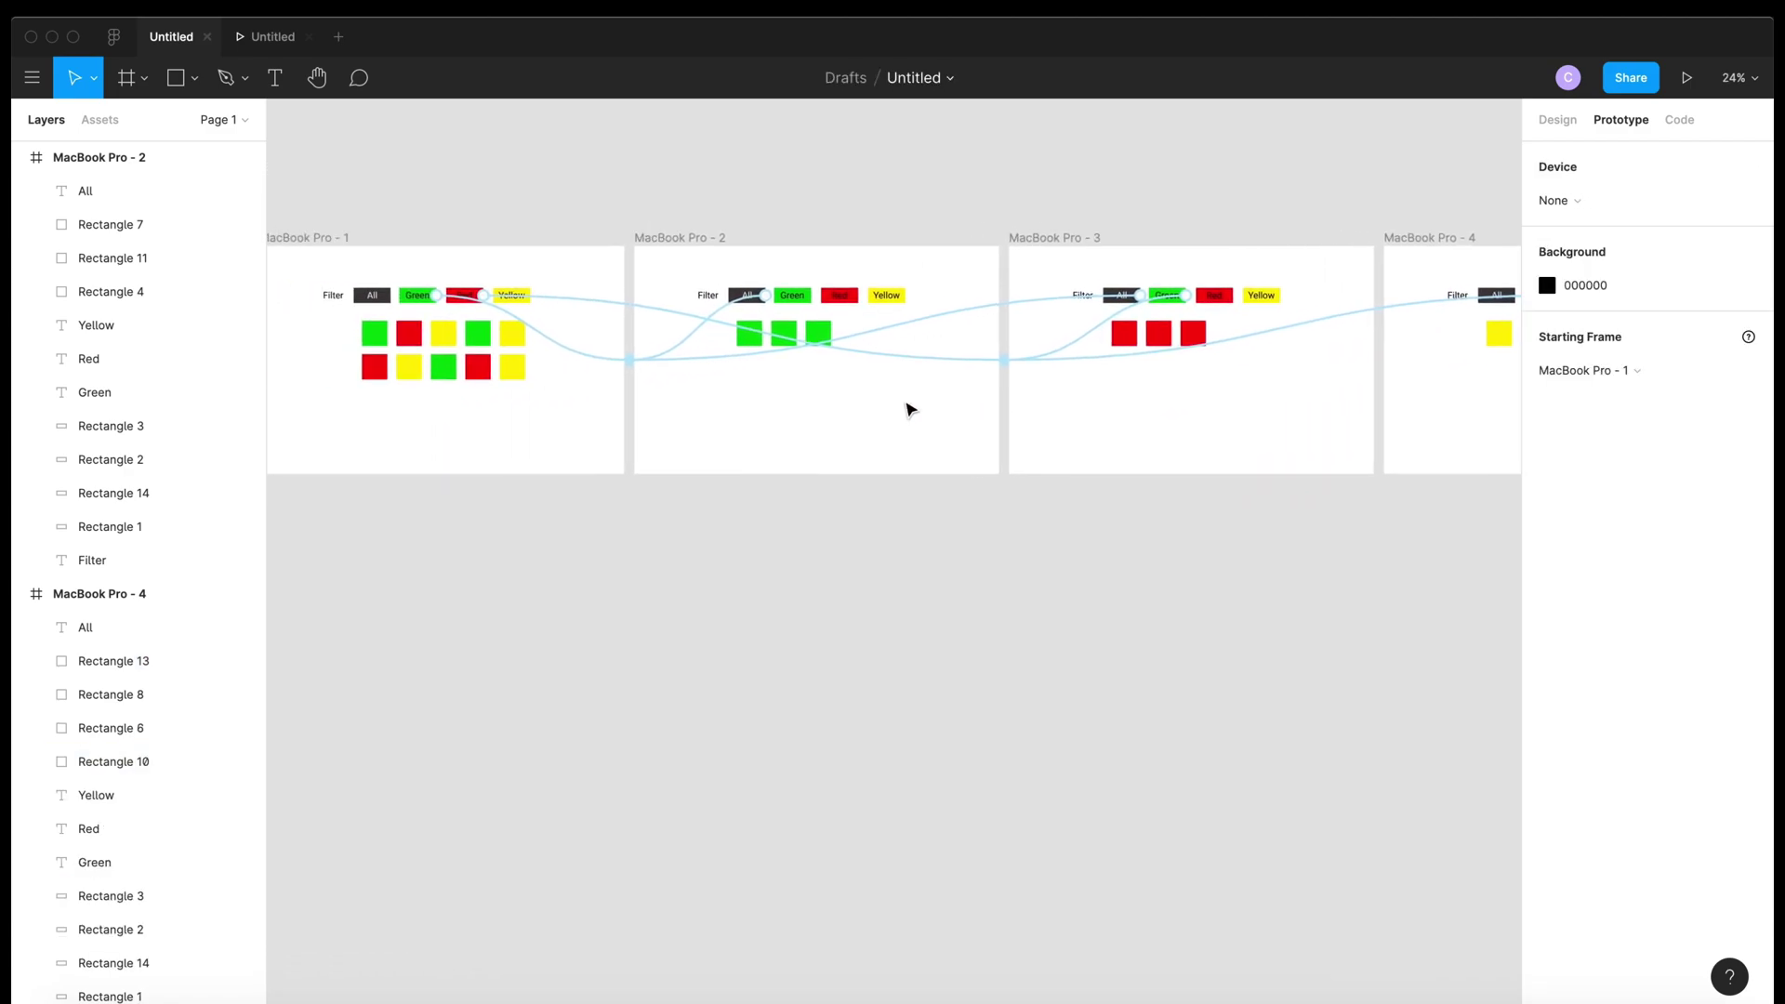
scroll(630, 306, up, 5)
scroll(630, 307, up, 8)
click(586, 308)
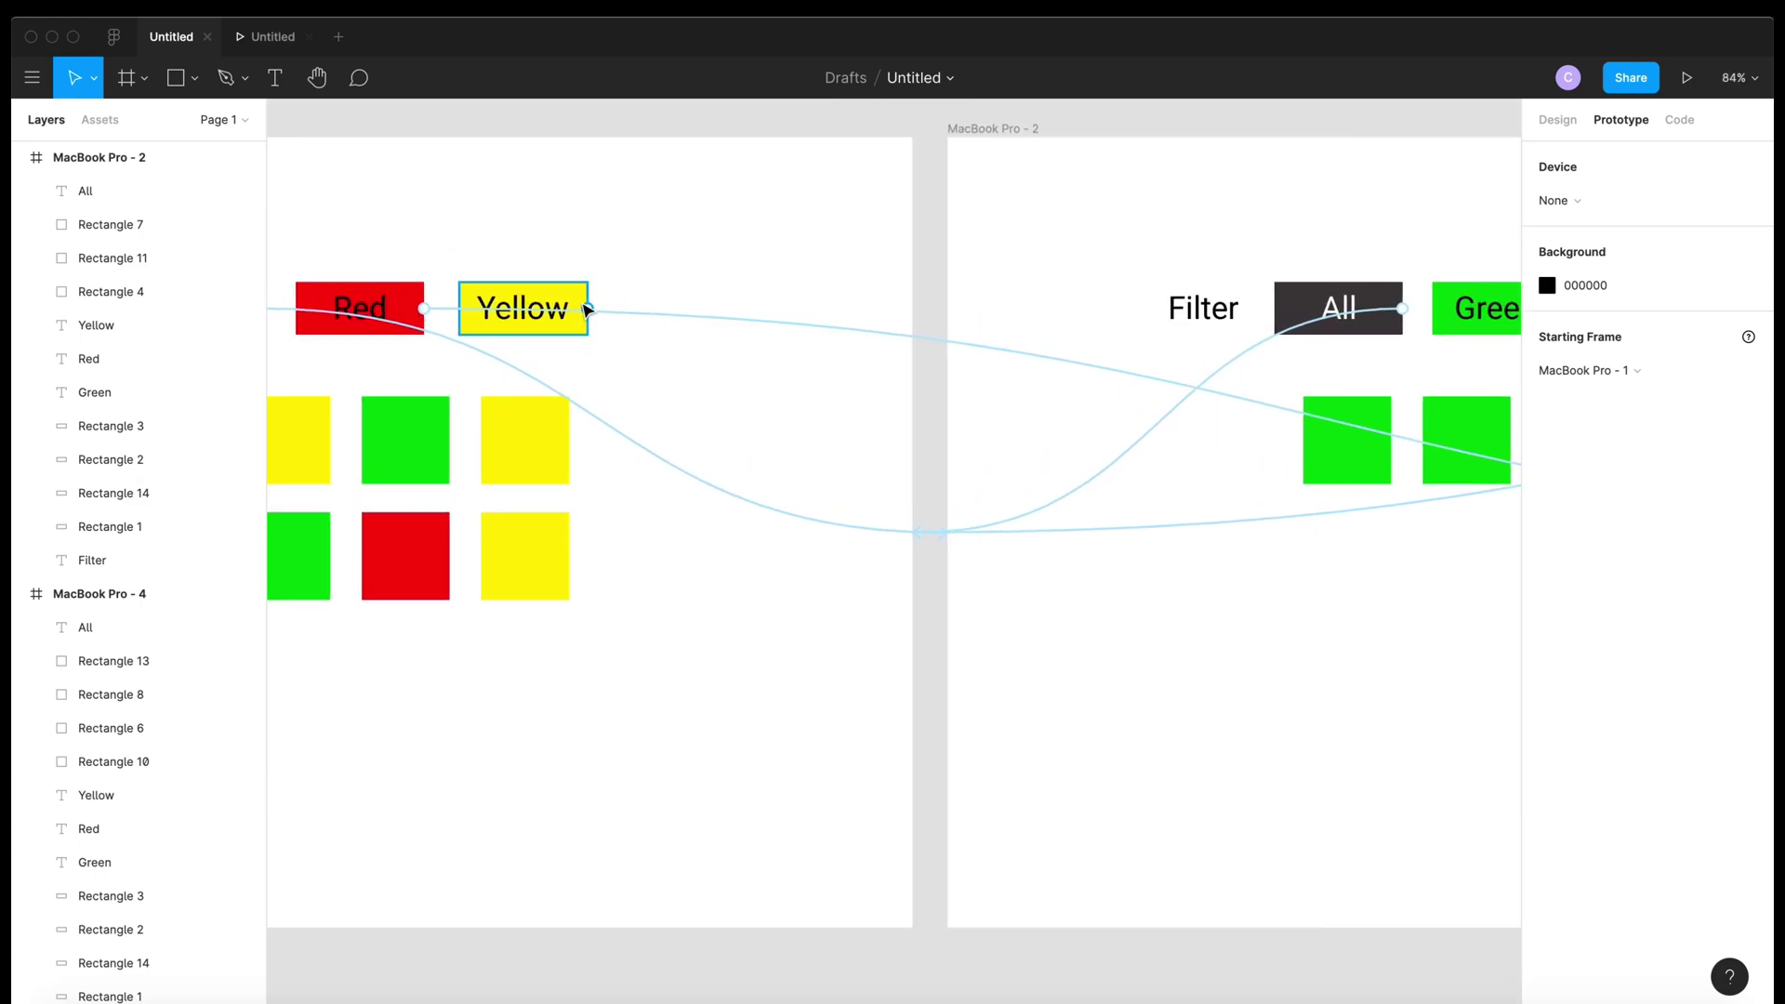
scroll(667, 371, down, 6)
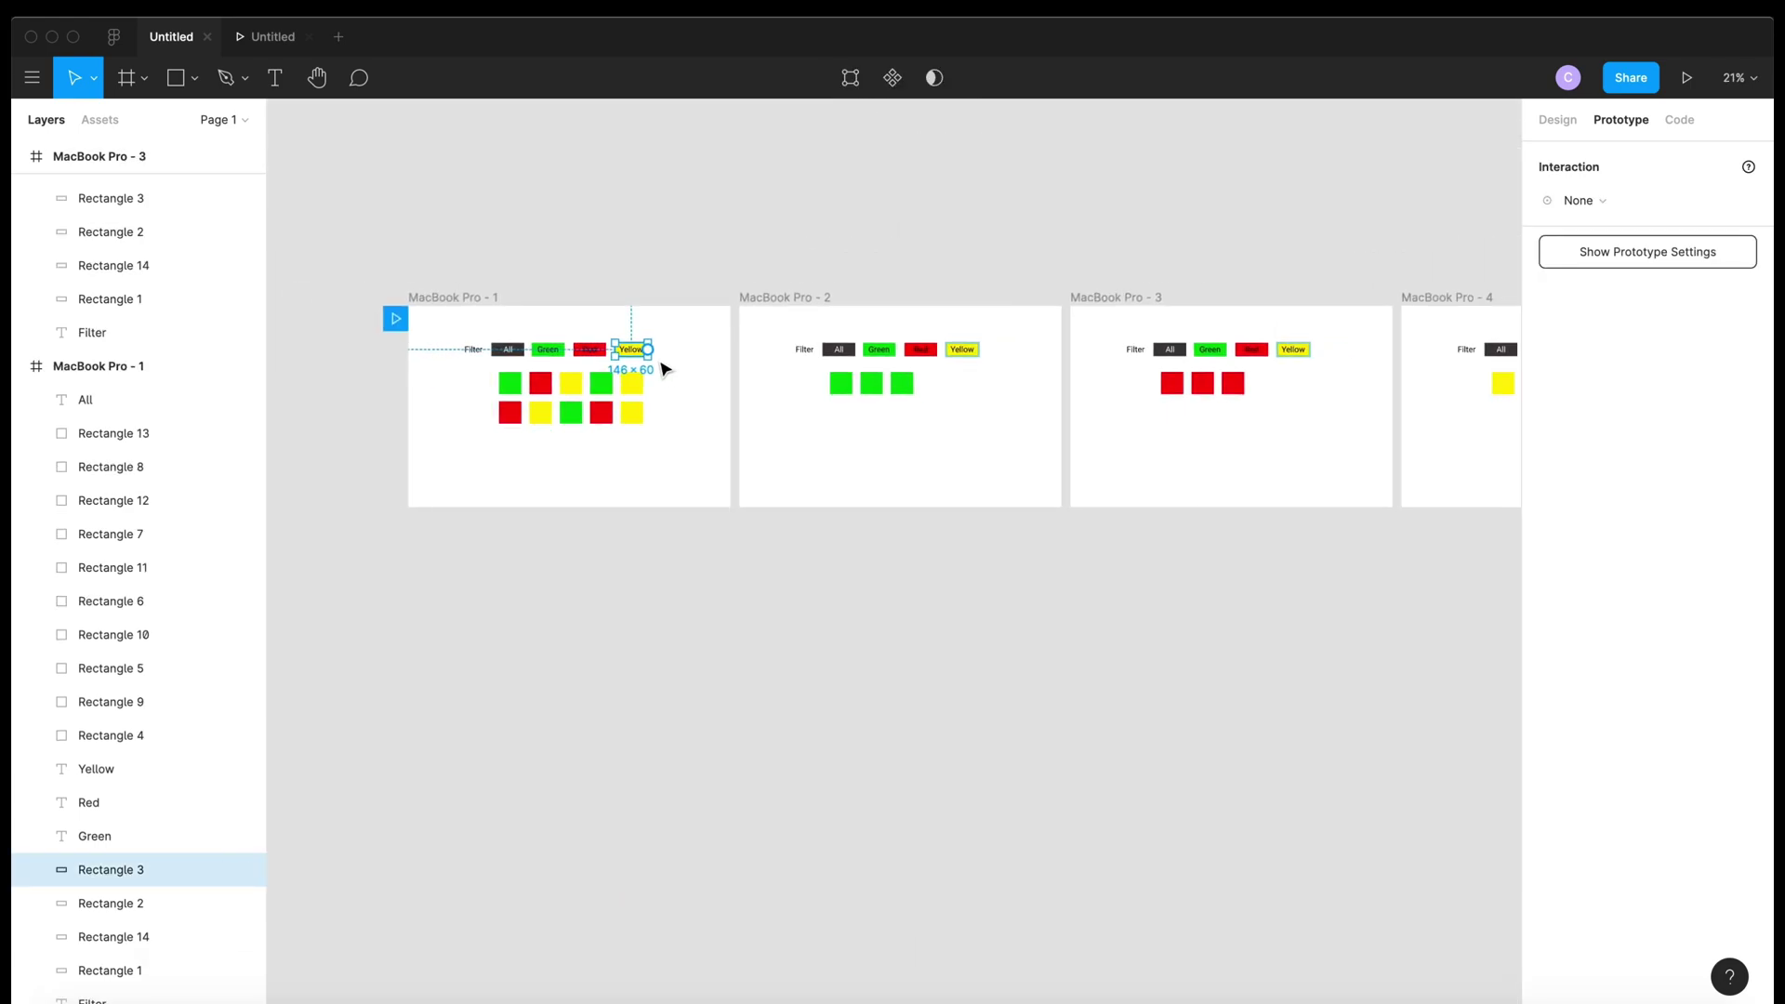
drag(651, 353, 1268, 420)
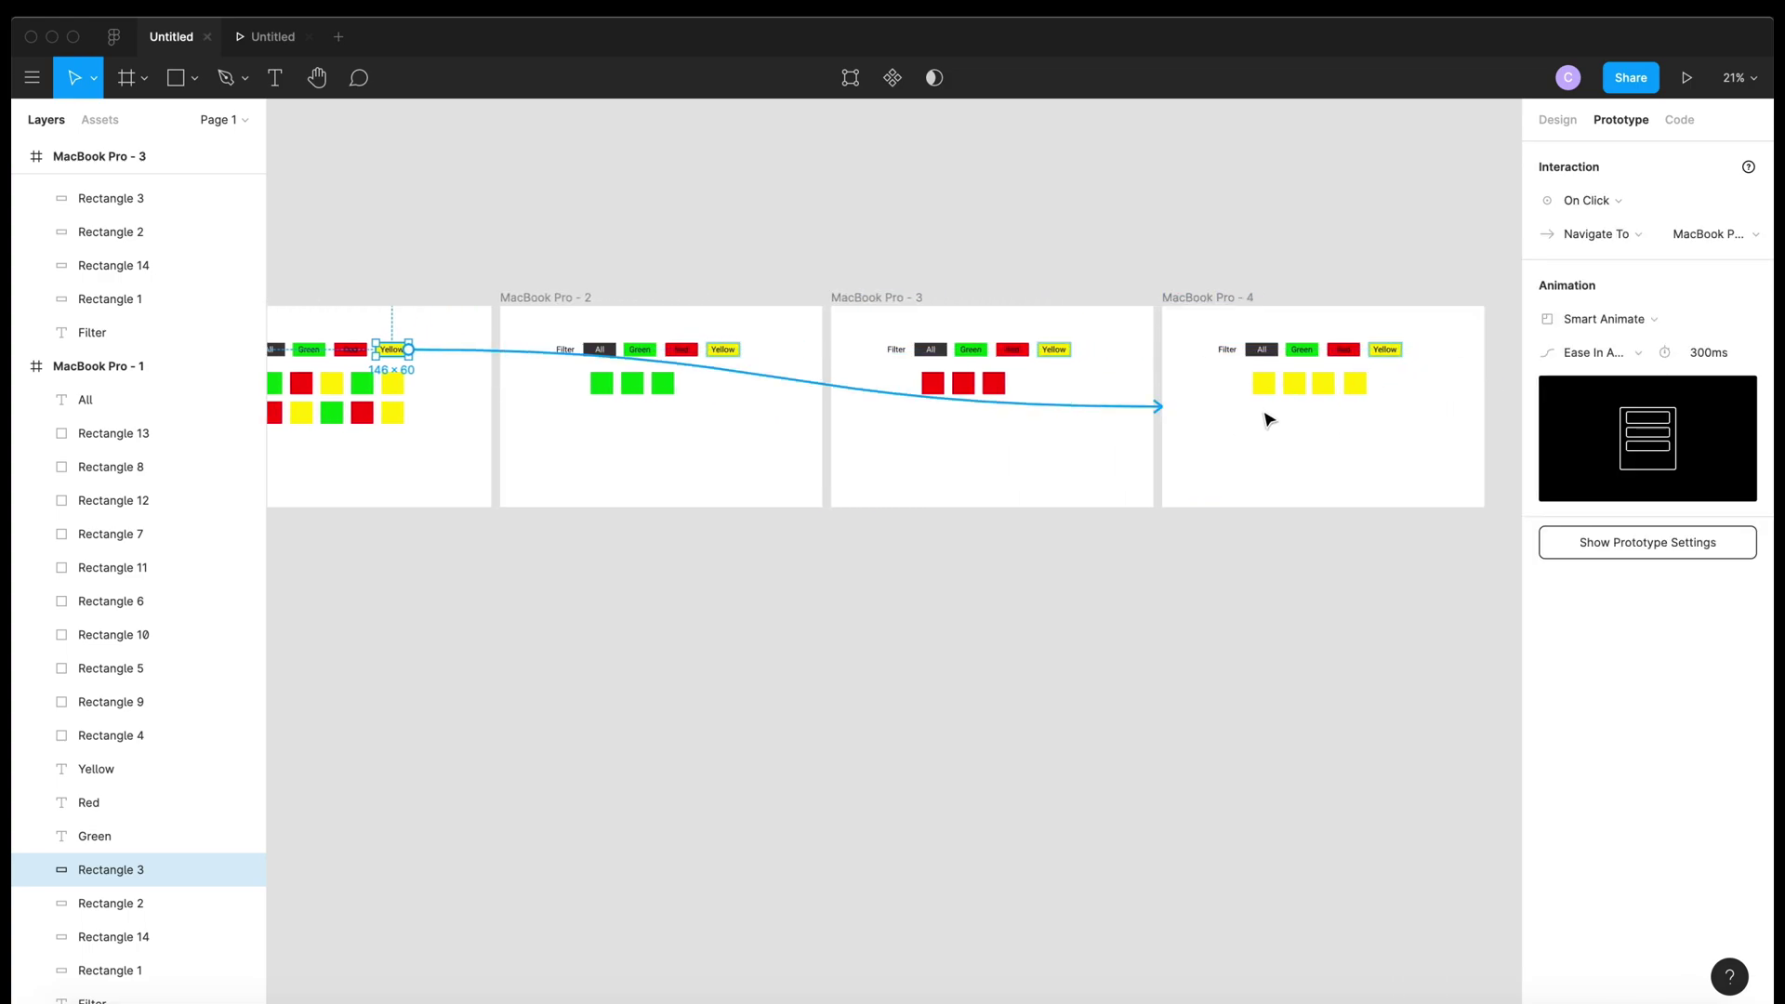
Link MacBook Pro - 4's All button back to MacBook Pro - 1
scroll(1219, 453, up, 8)
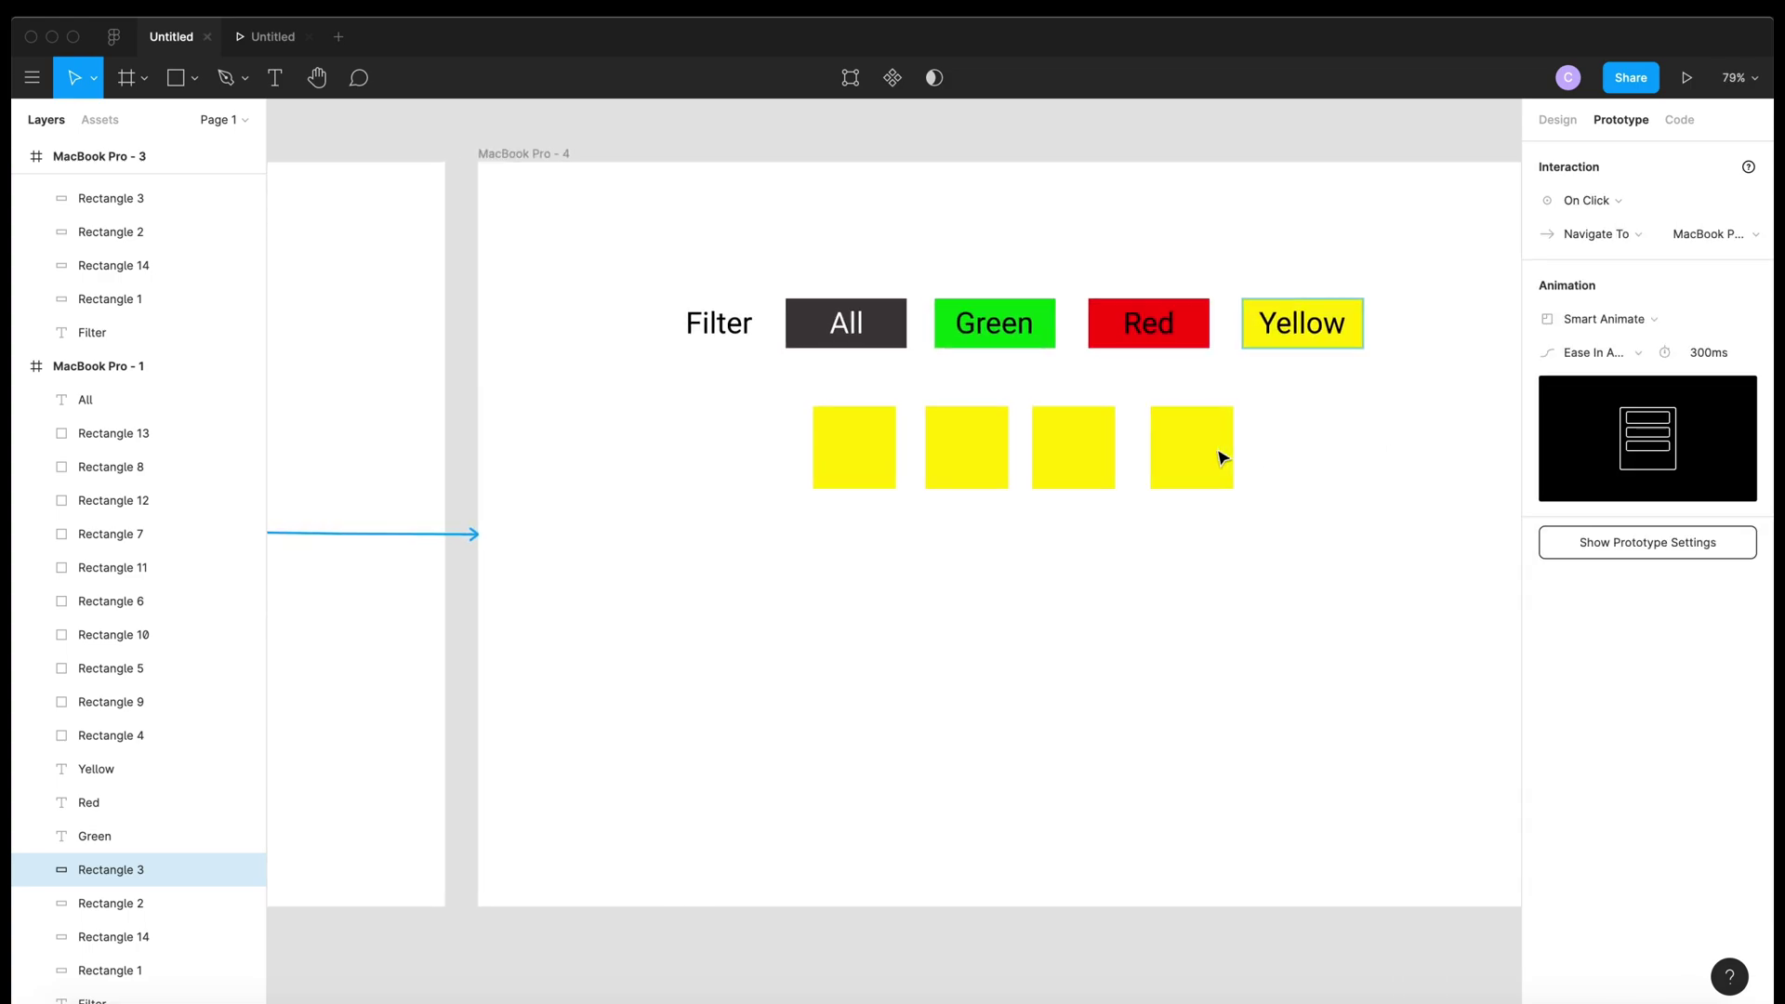
scroll(1222, 455, up, 1)
scroll(1222, 456, left, 1)
click(929, 354)
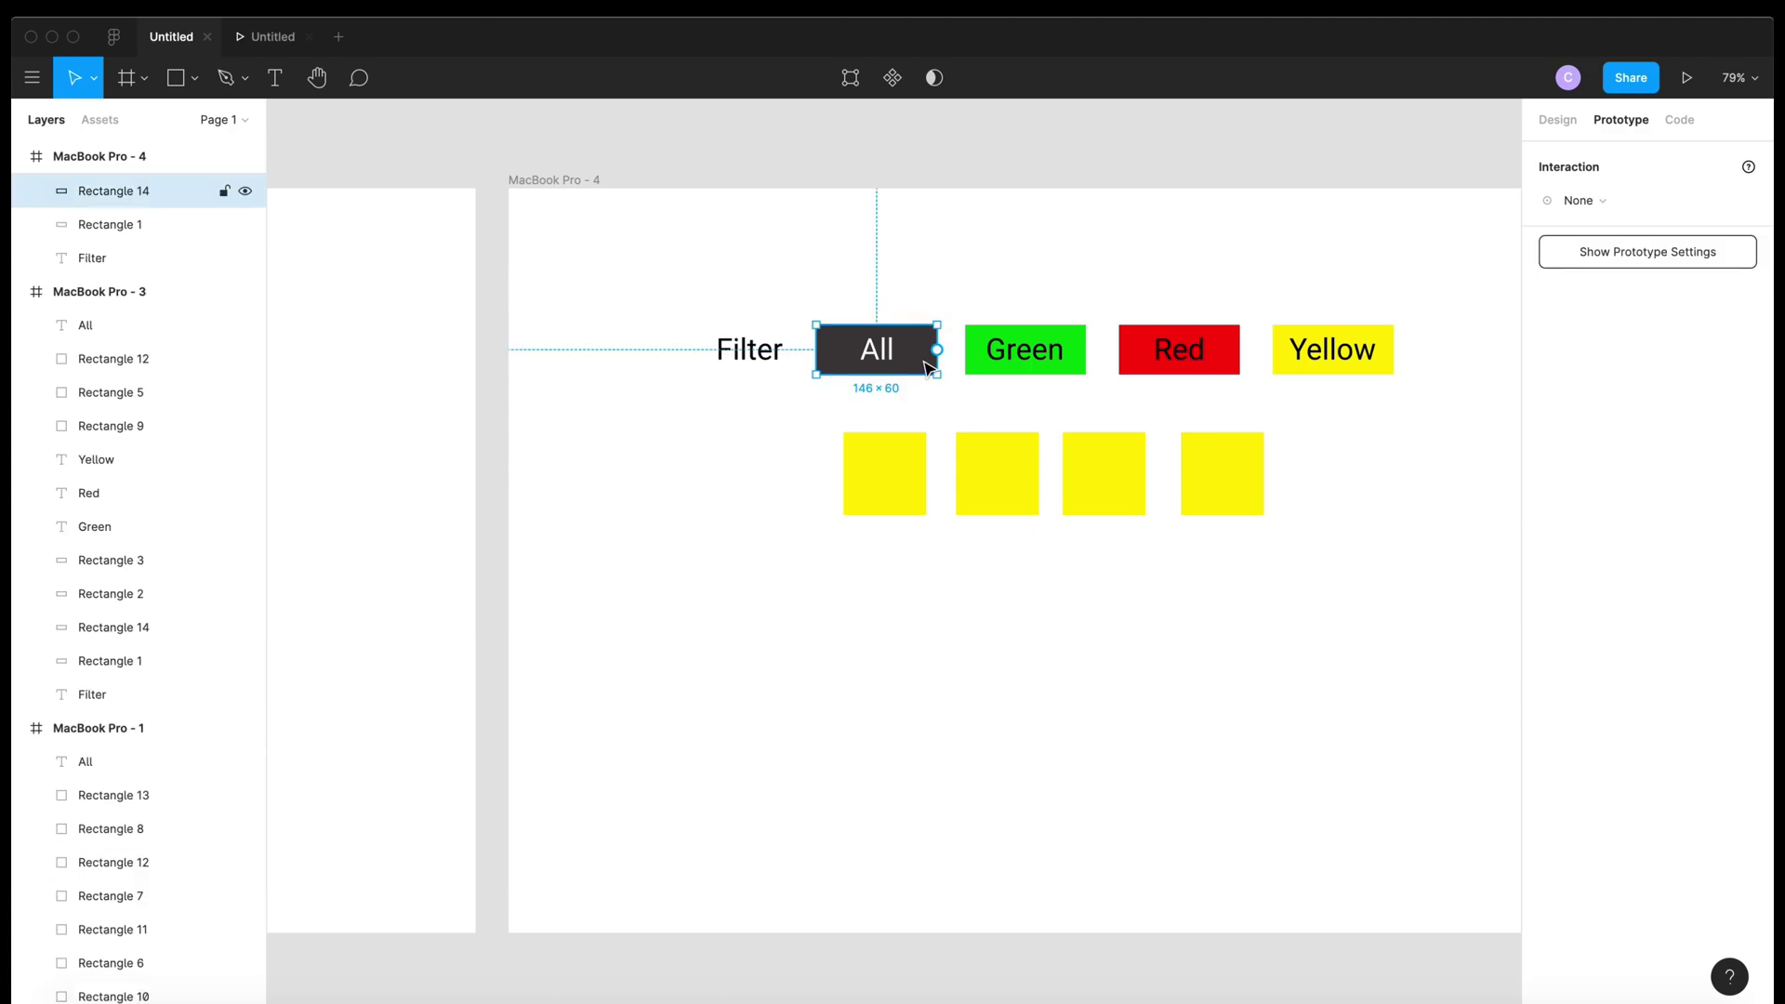
scroll(930, 357, down, 8)
scroll(934, 363, down, 4)
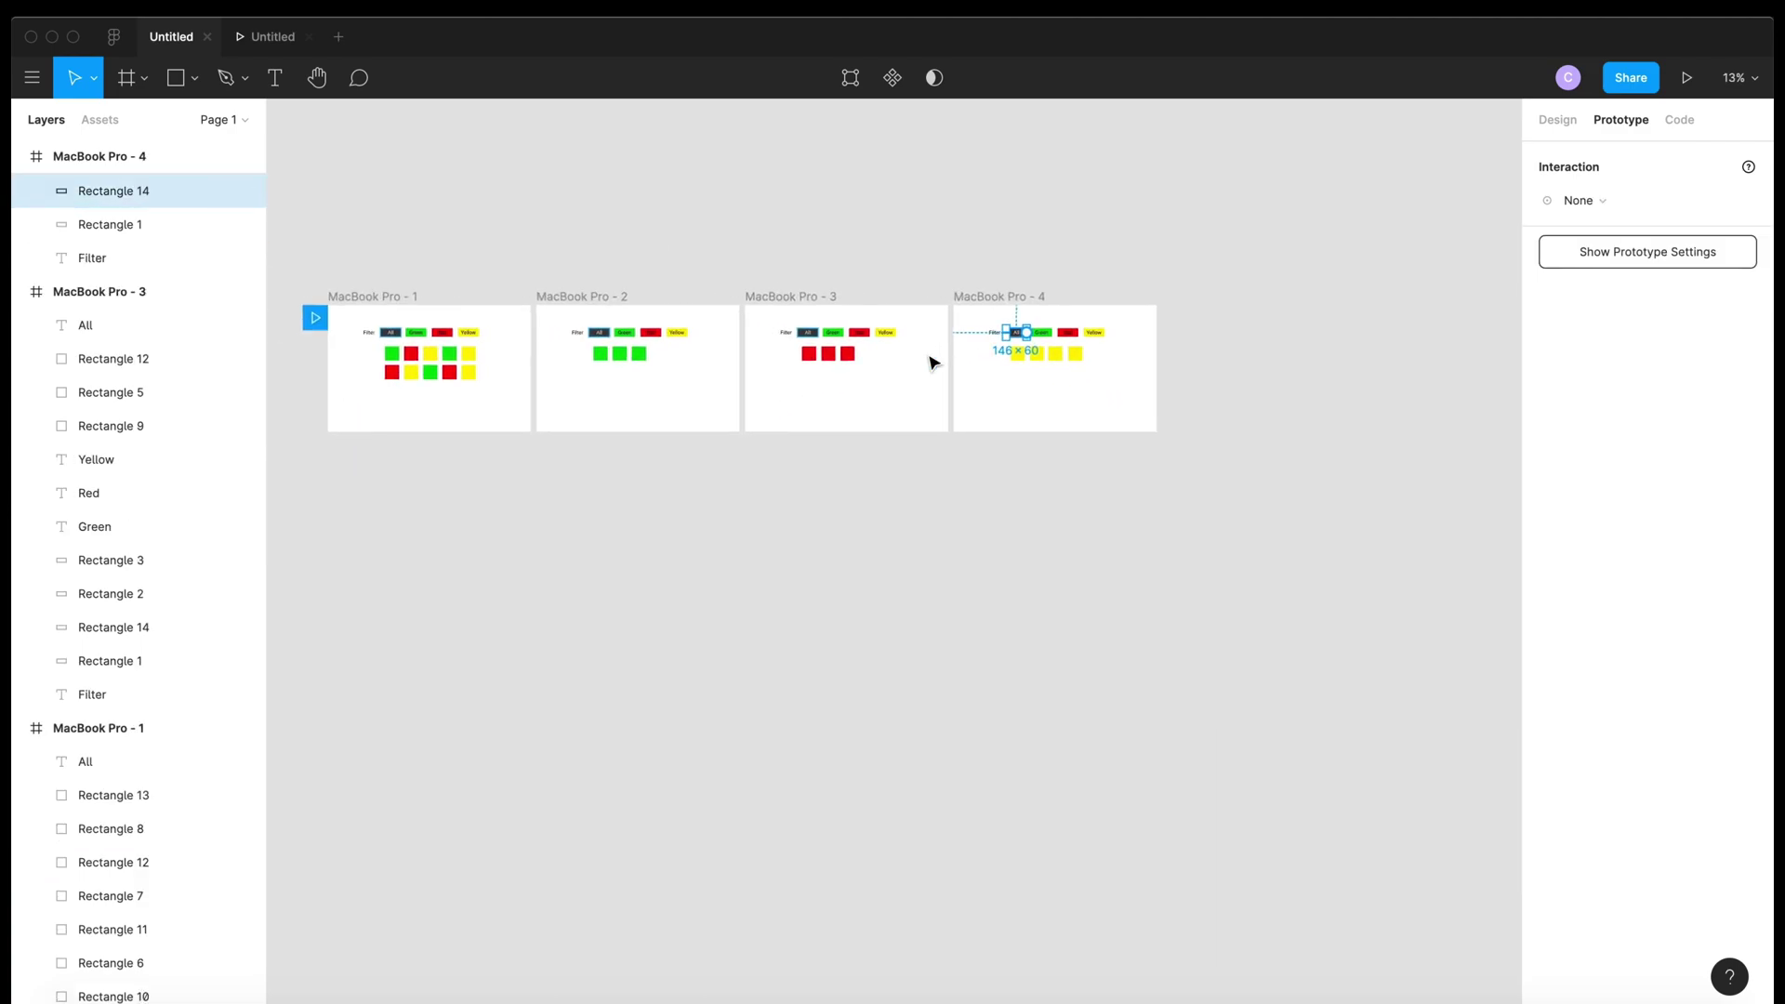
drag(1028, 332, 486, 333)
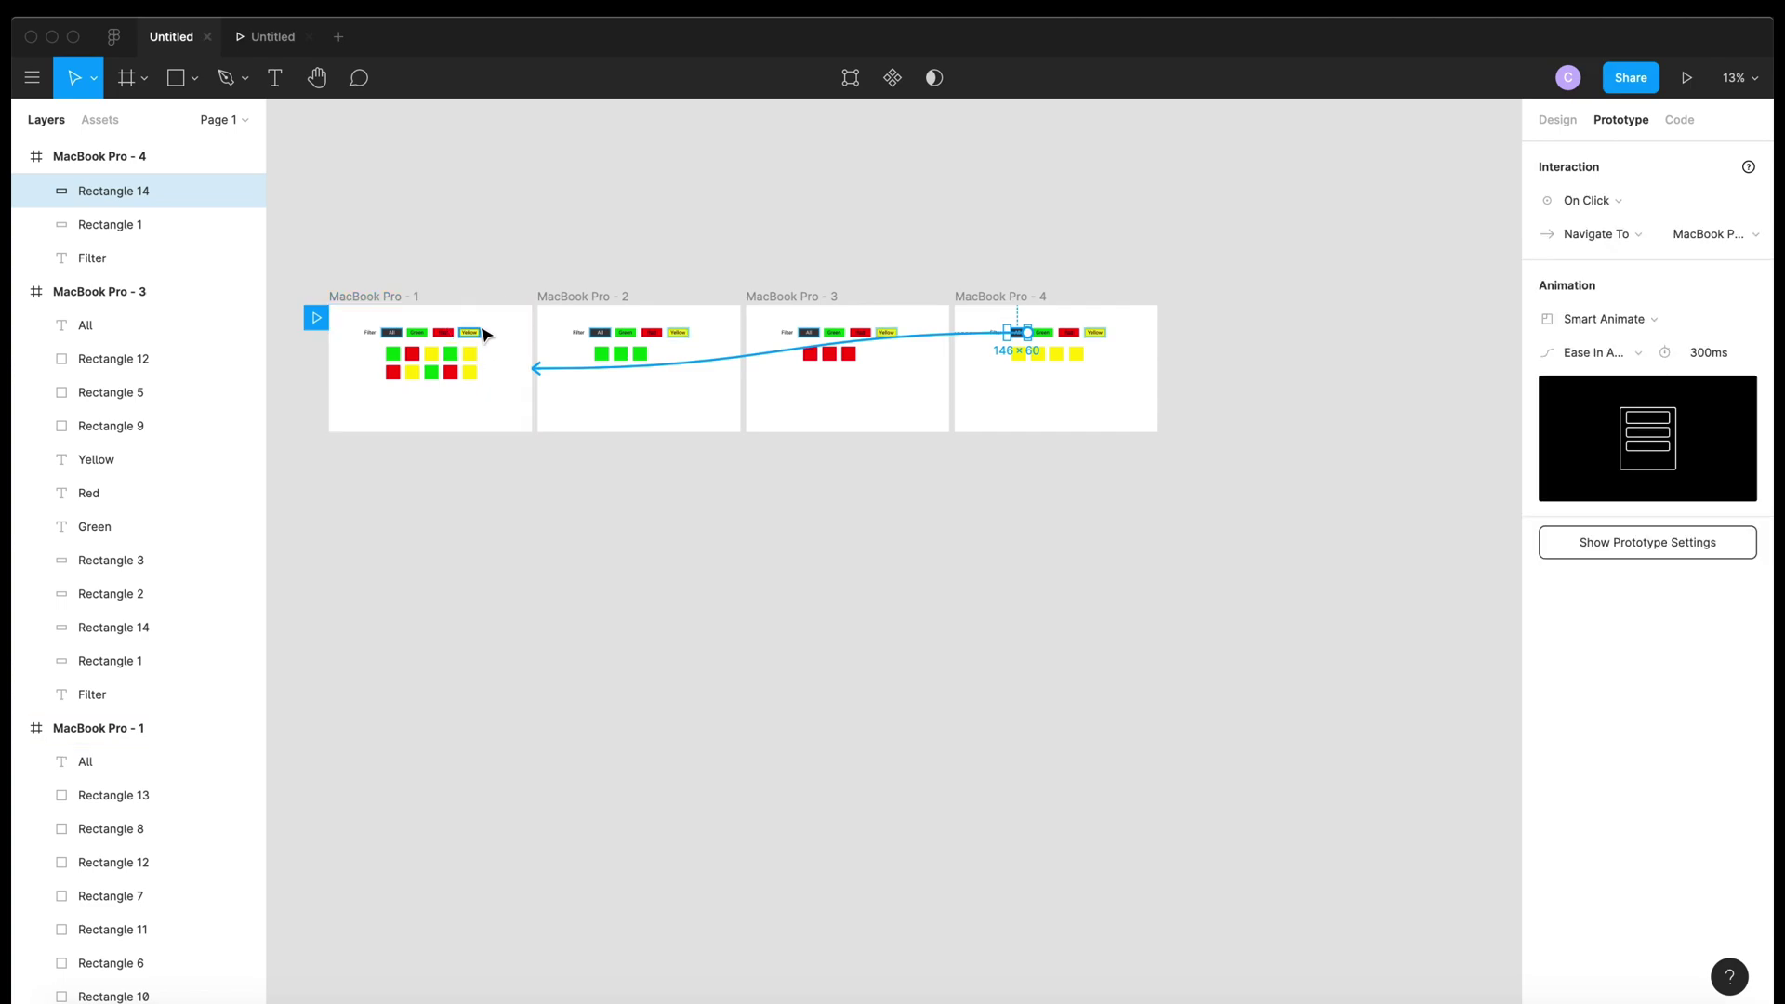
Review the links across all four MacBook Pro frames and launch the prototype presentation
click(768, 518)
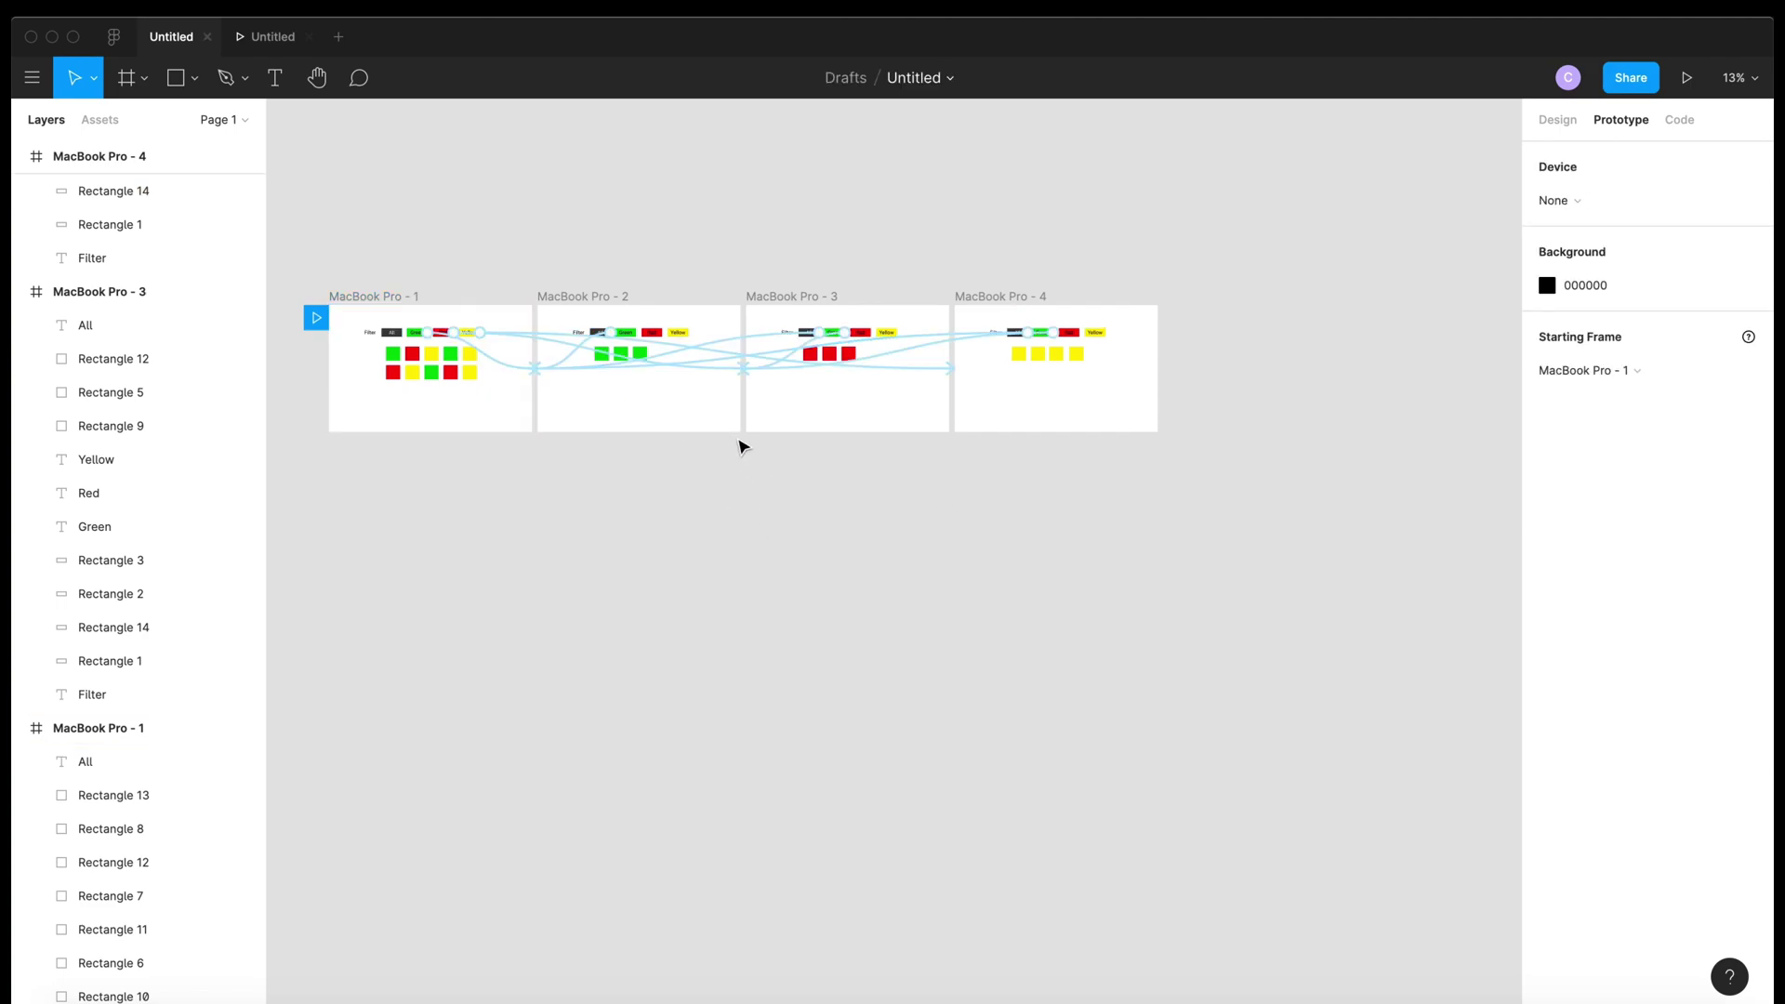
scroll(741, 447, up, 5)
scroll(741, 446, left, 5)
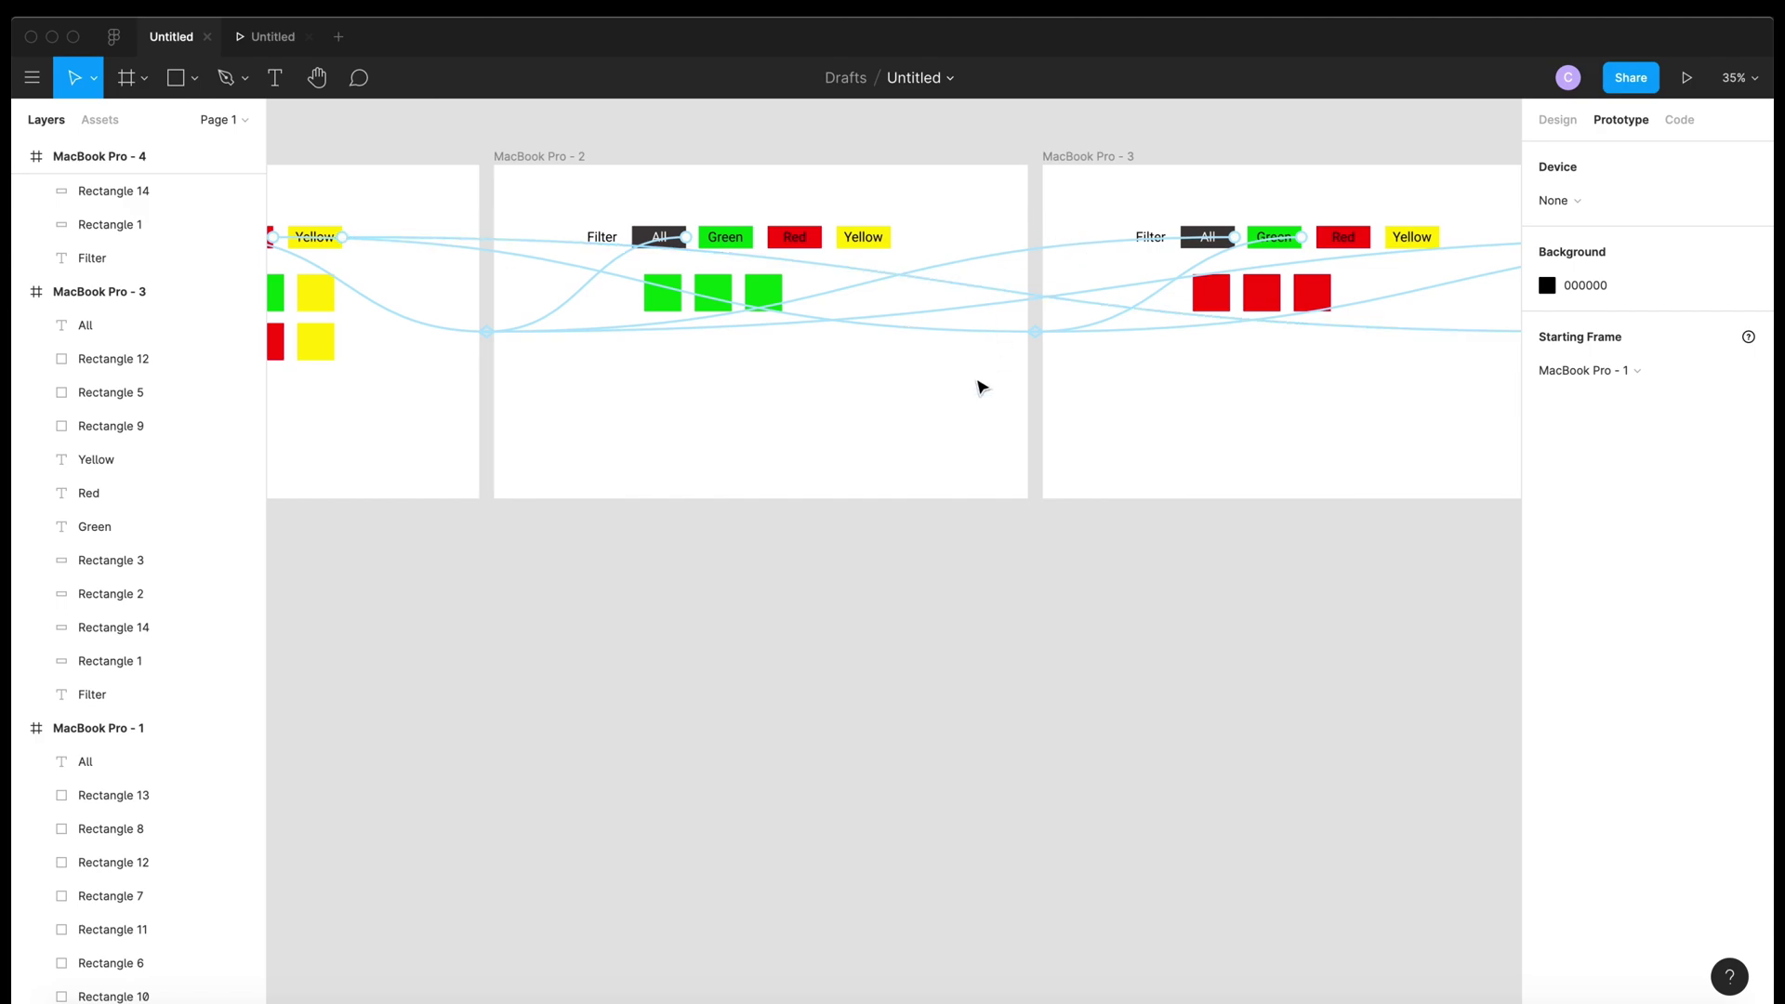
scroll(1004, 507, down, 4)
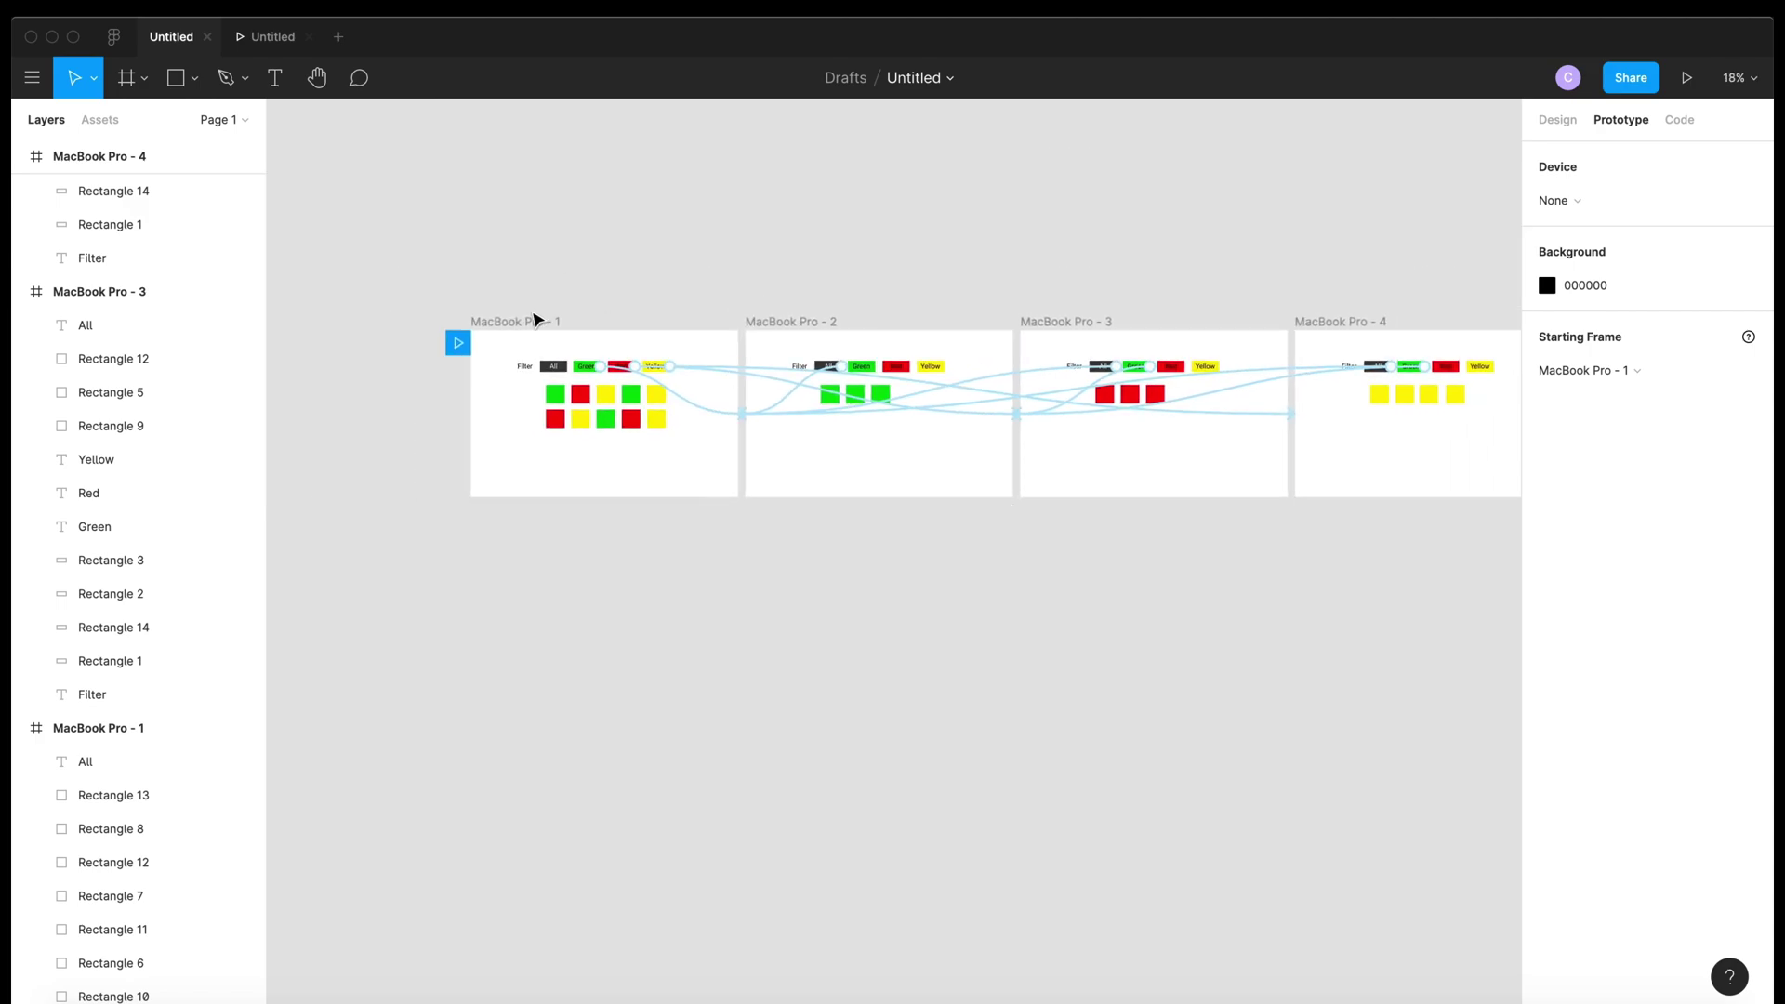
key(super+a)
scroll(777, 498, right, 3)
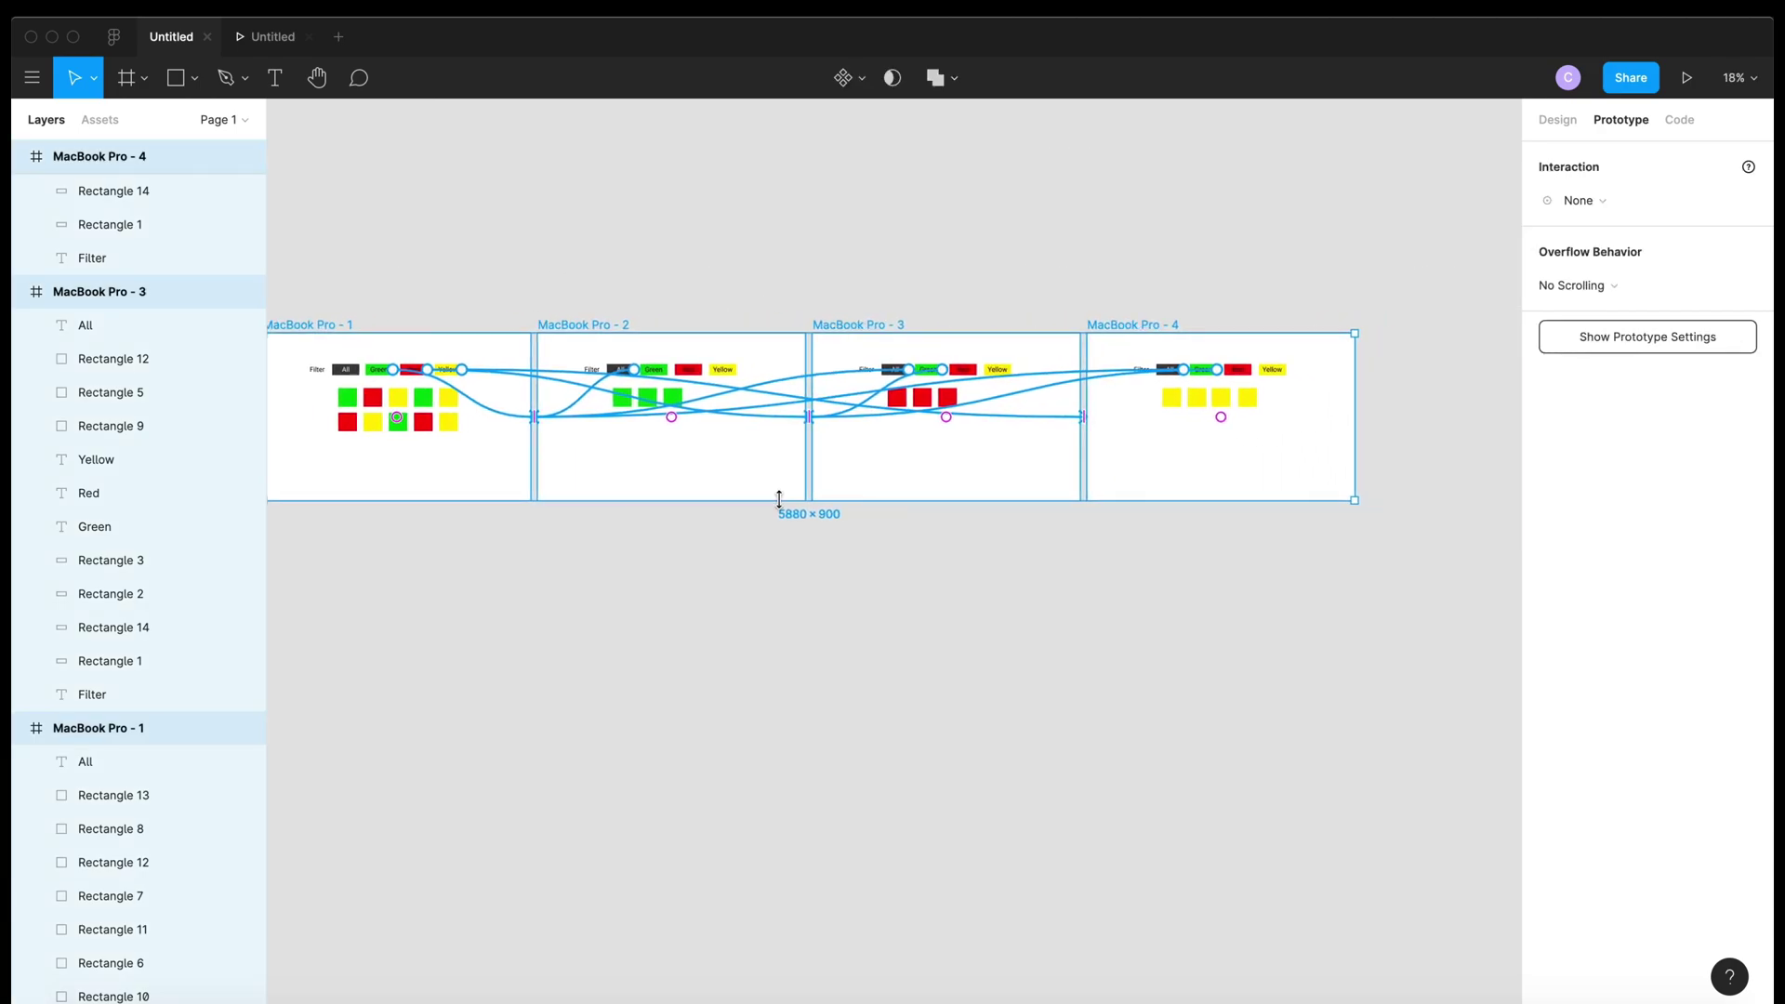
click(935, 574)
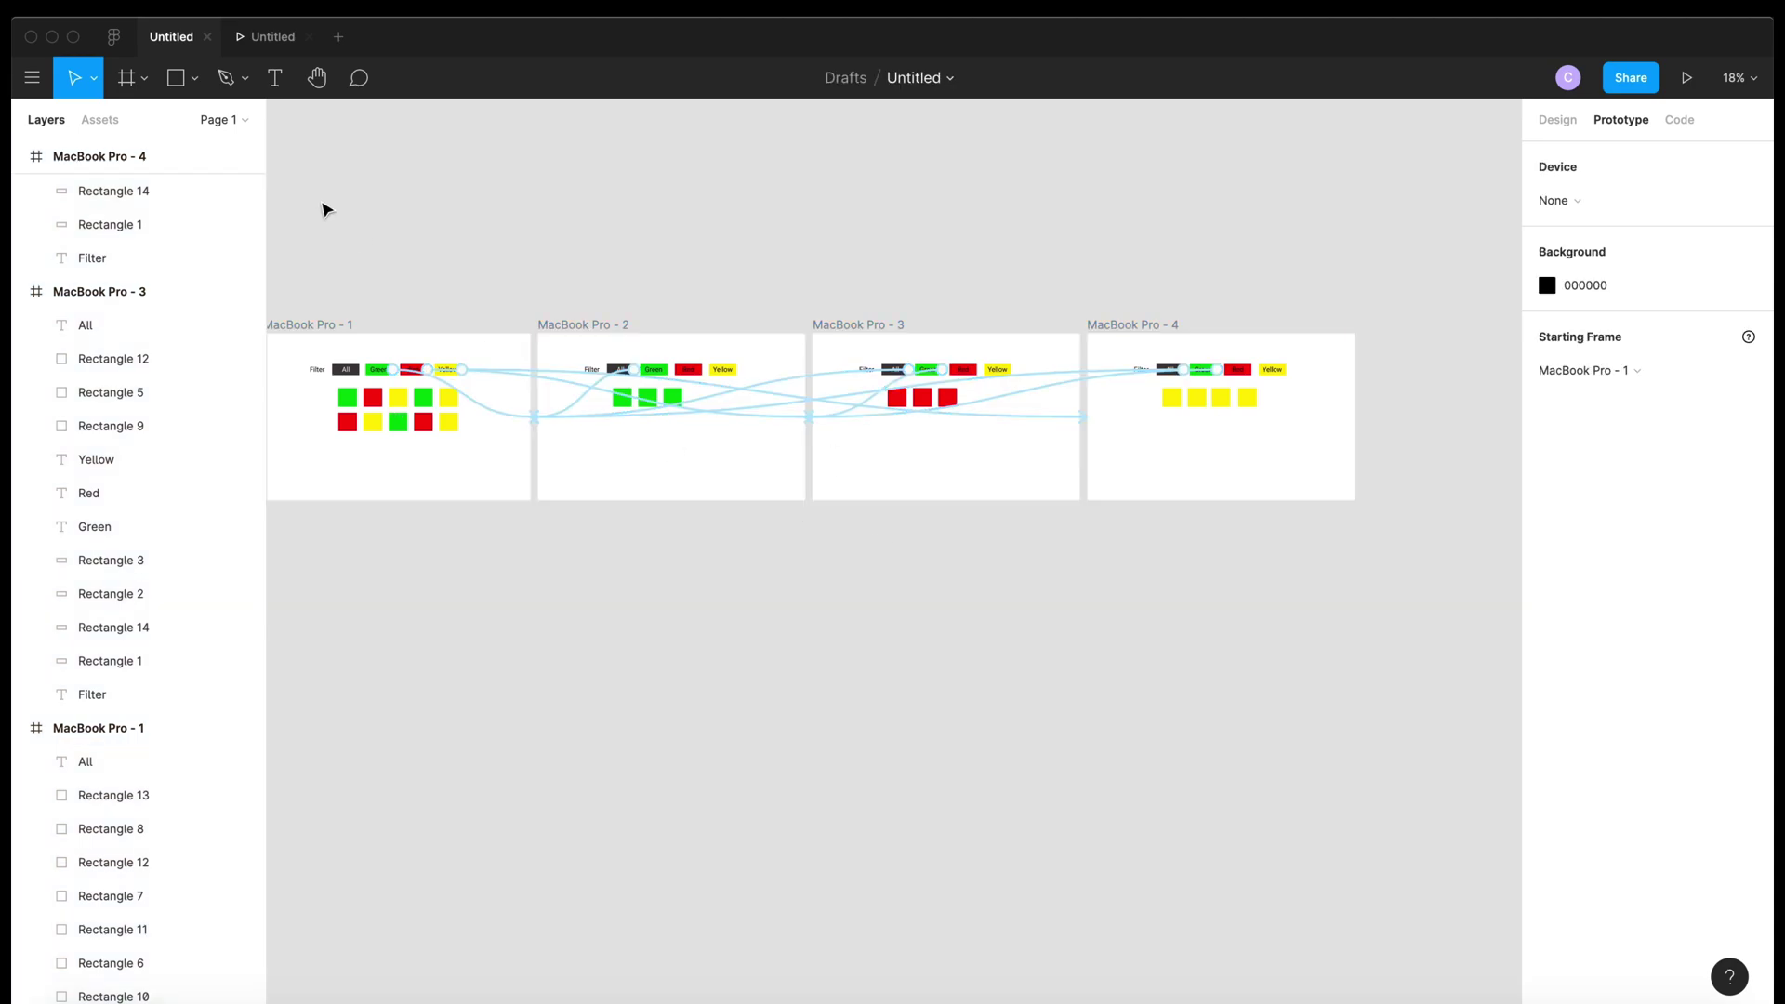
click(273, 42)
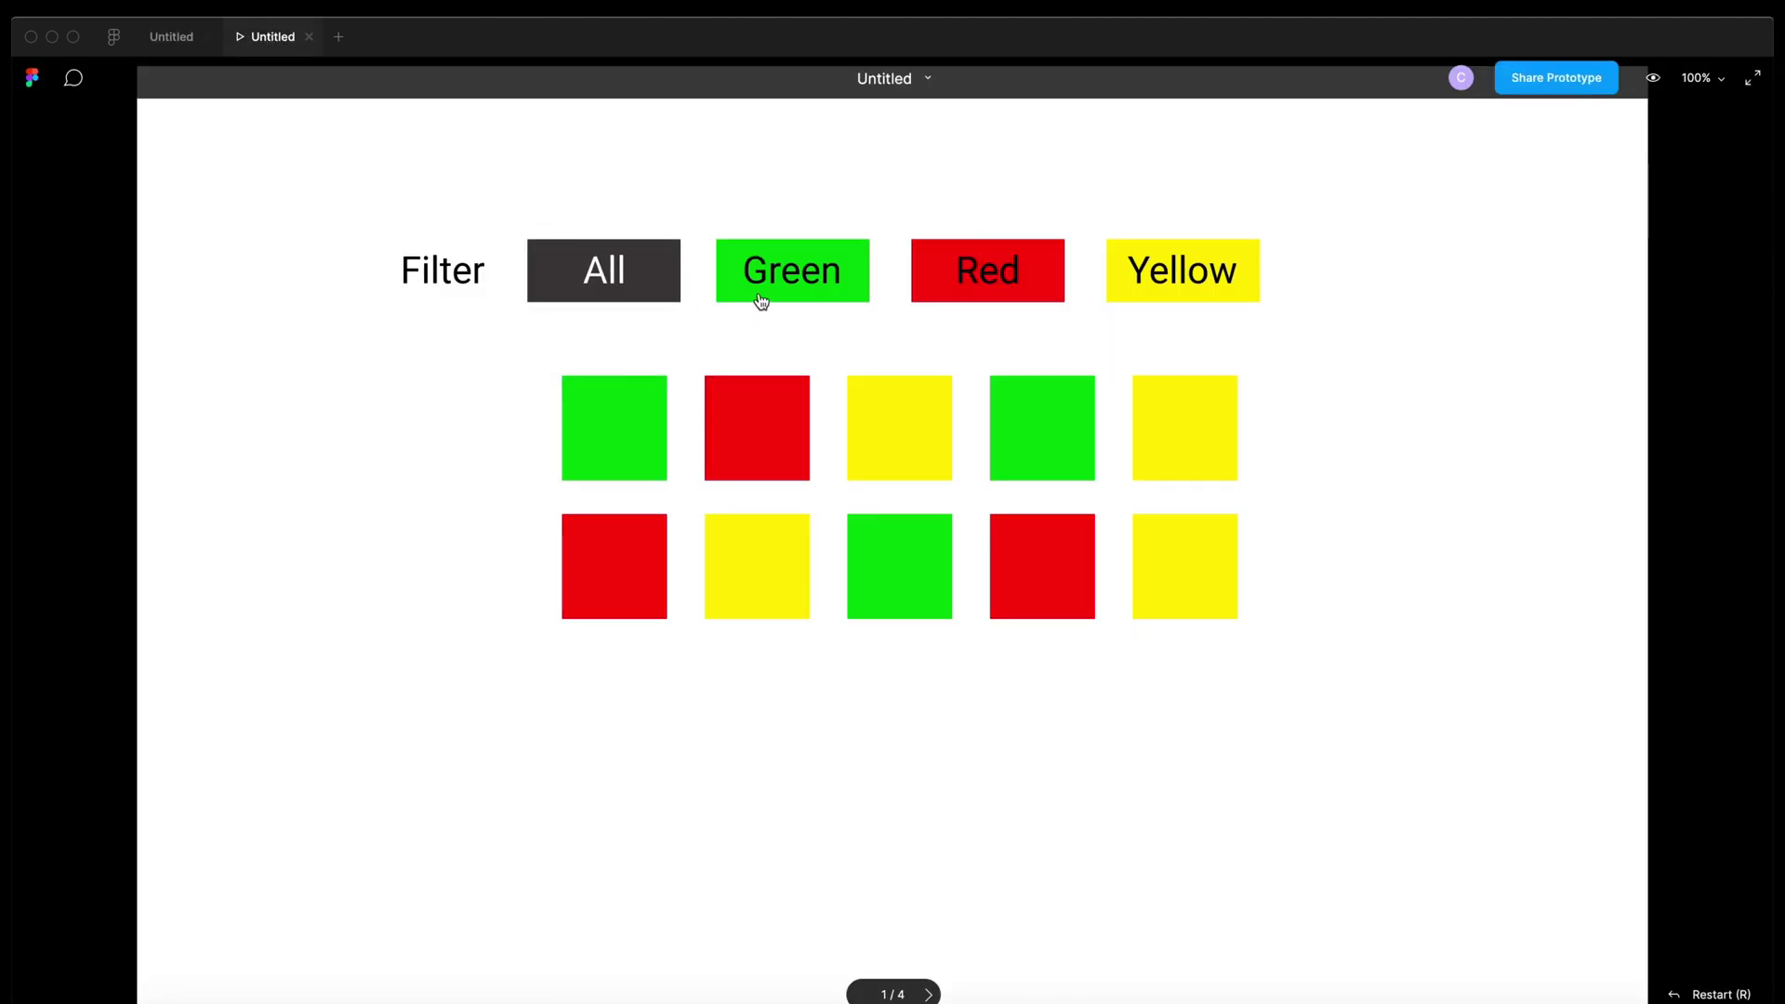
click(758, 296)
click(636, 281)
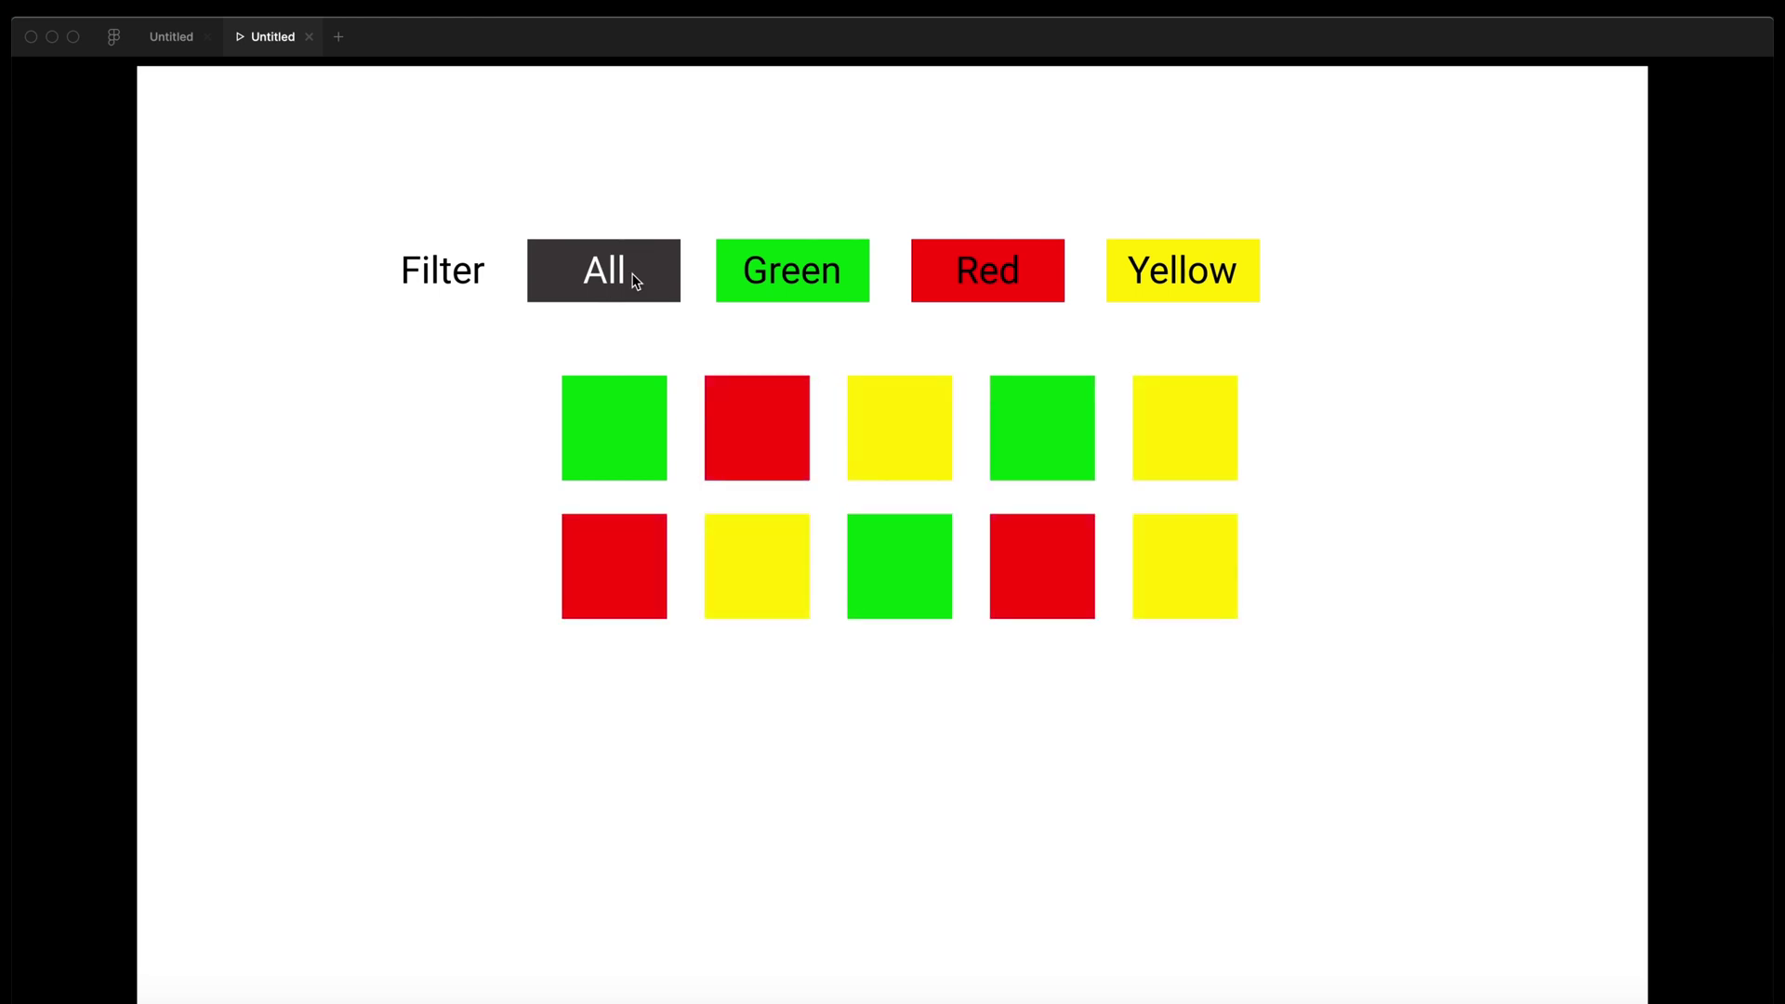
click(971, 275)
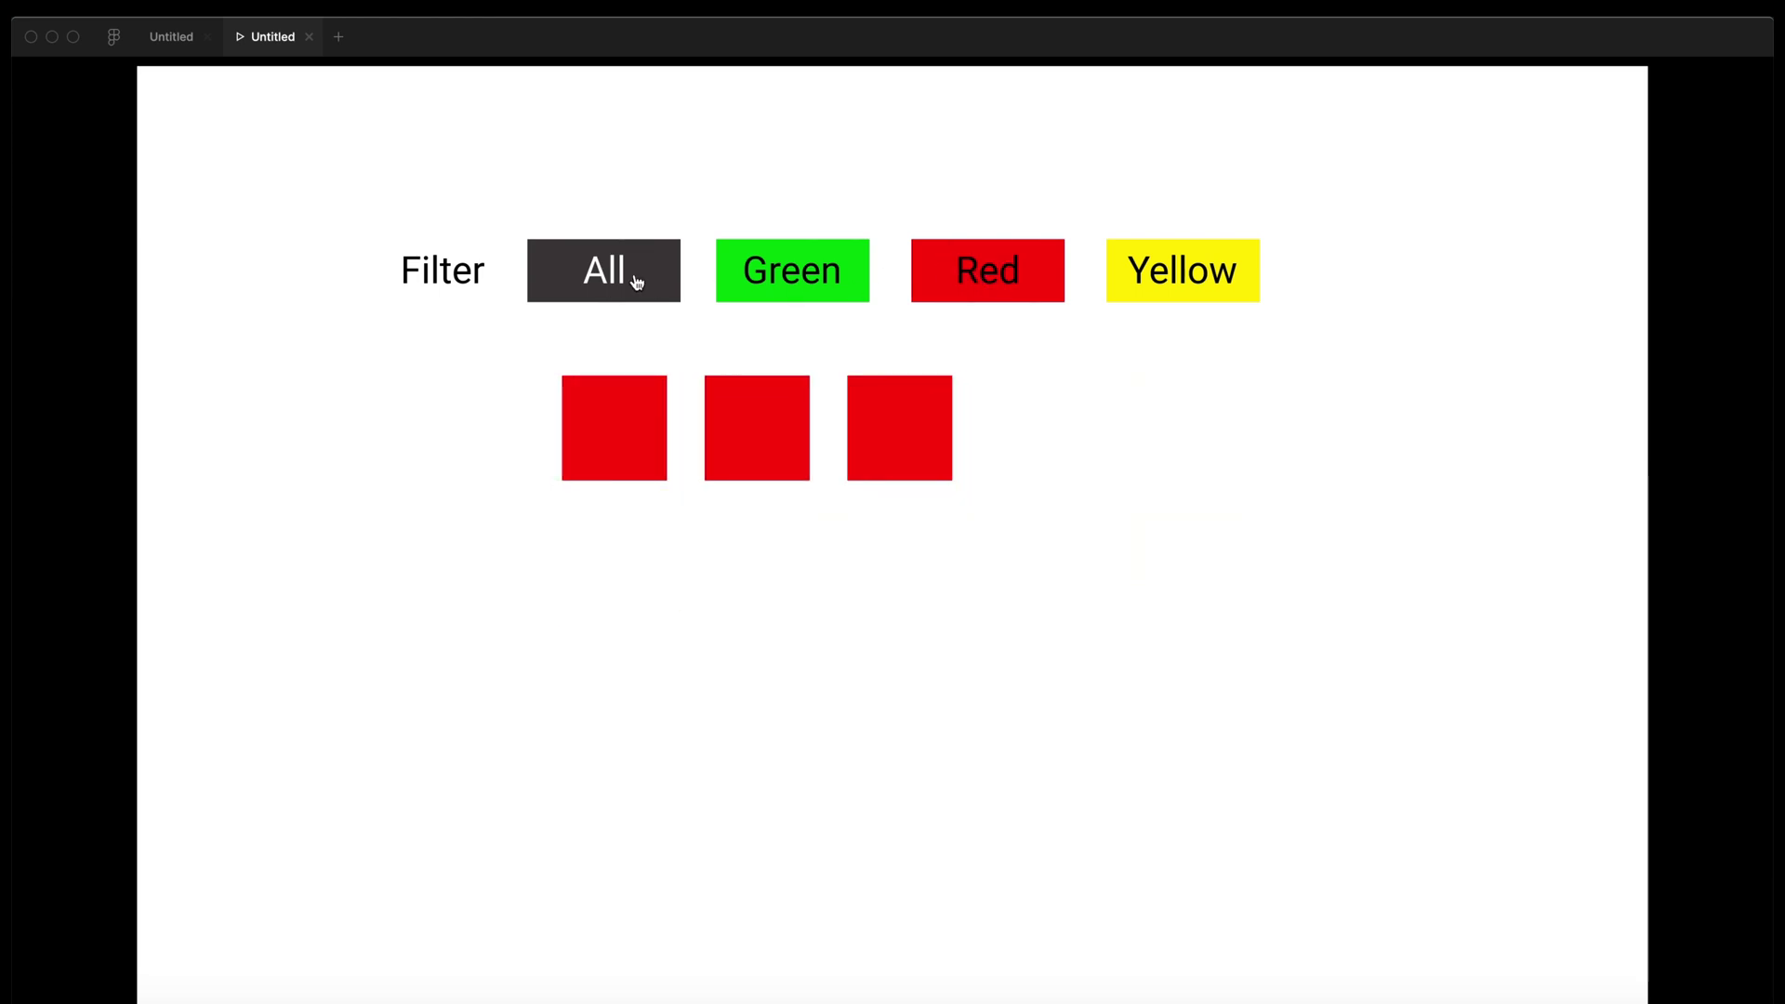
click(591, 283)
click(1179, 269)
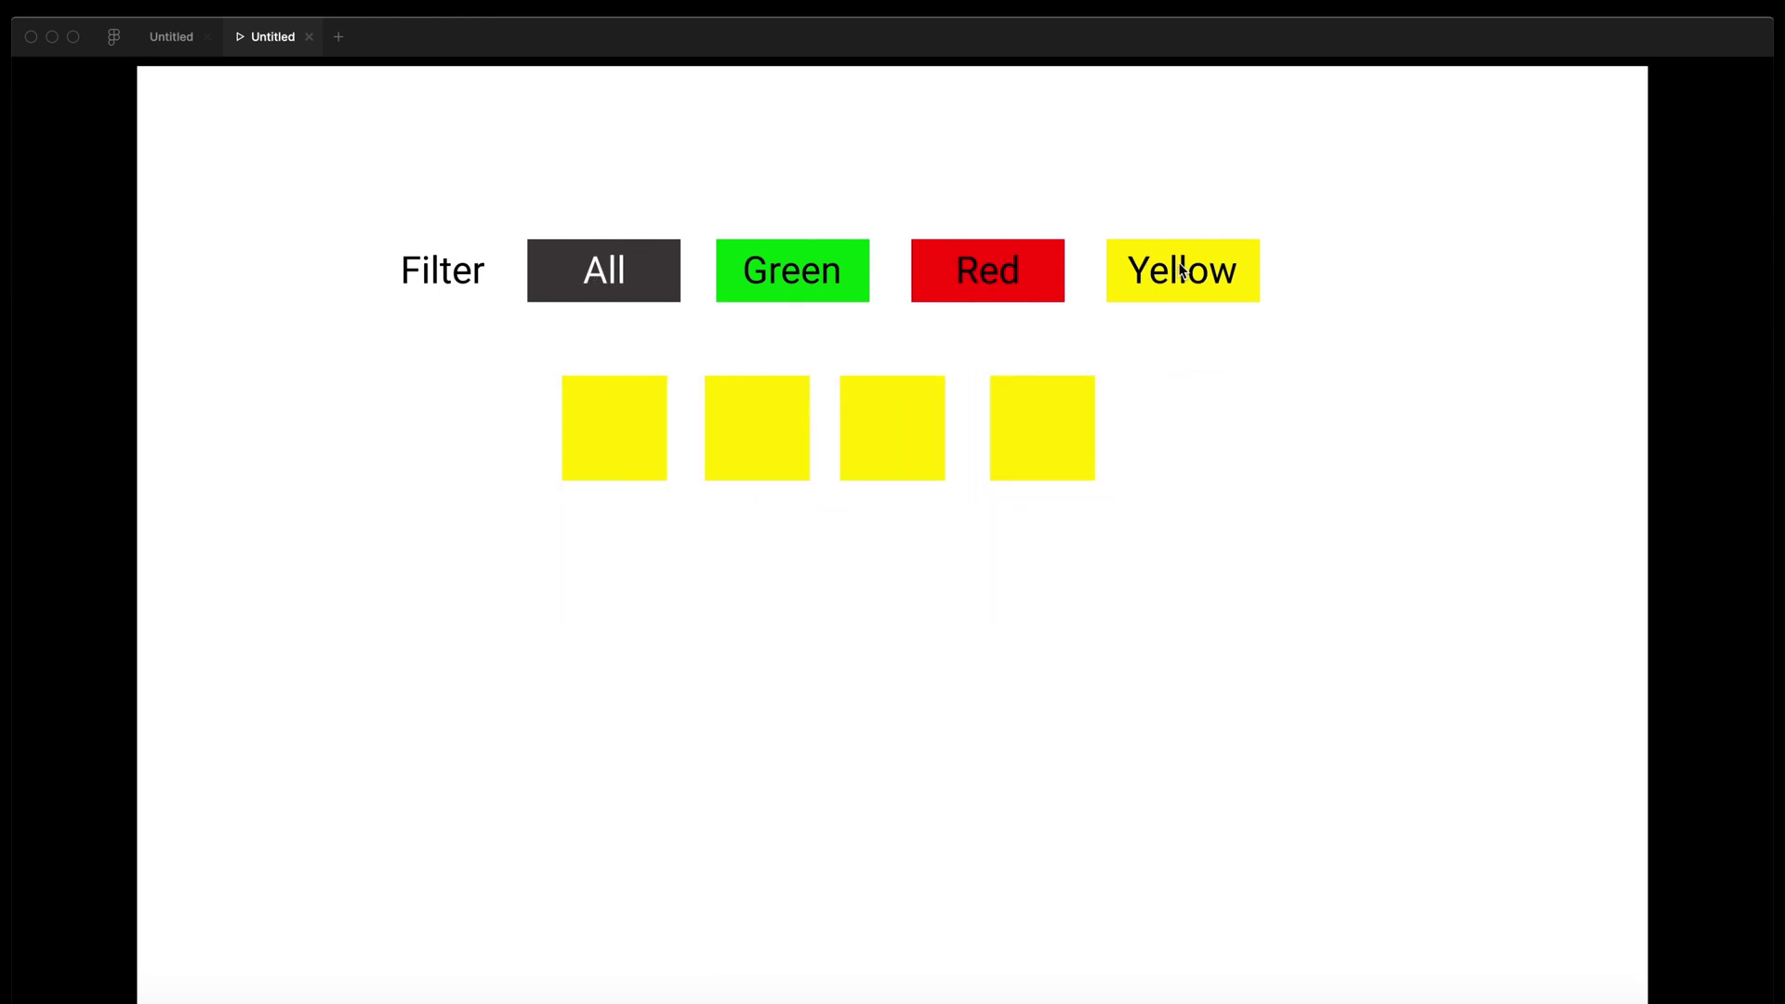
click(624, 265)
click(784, 271)
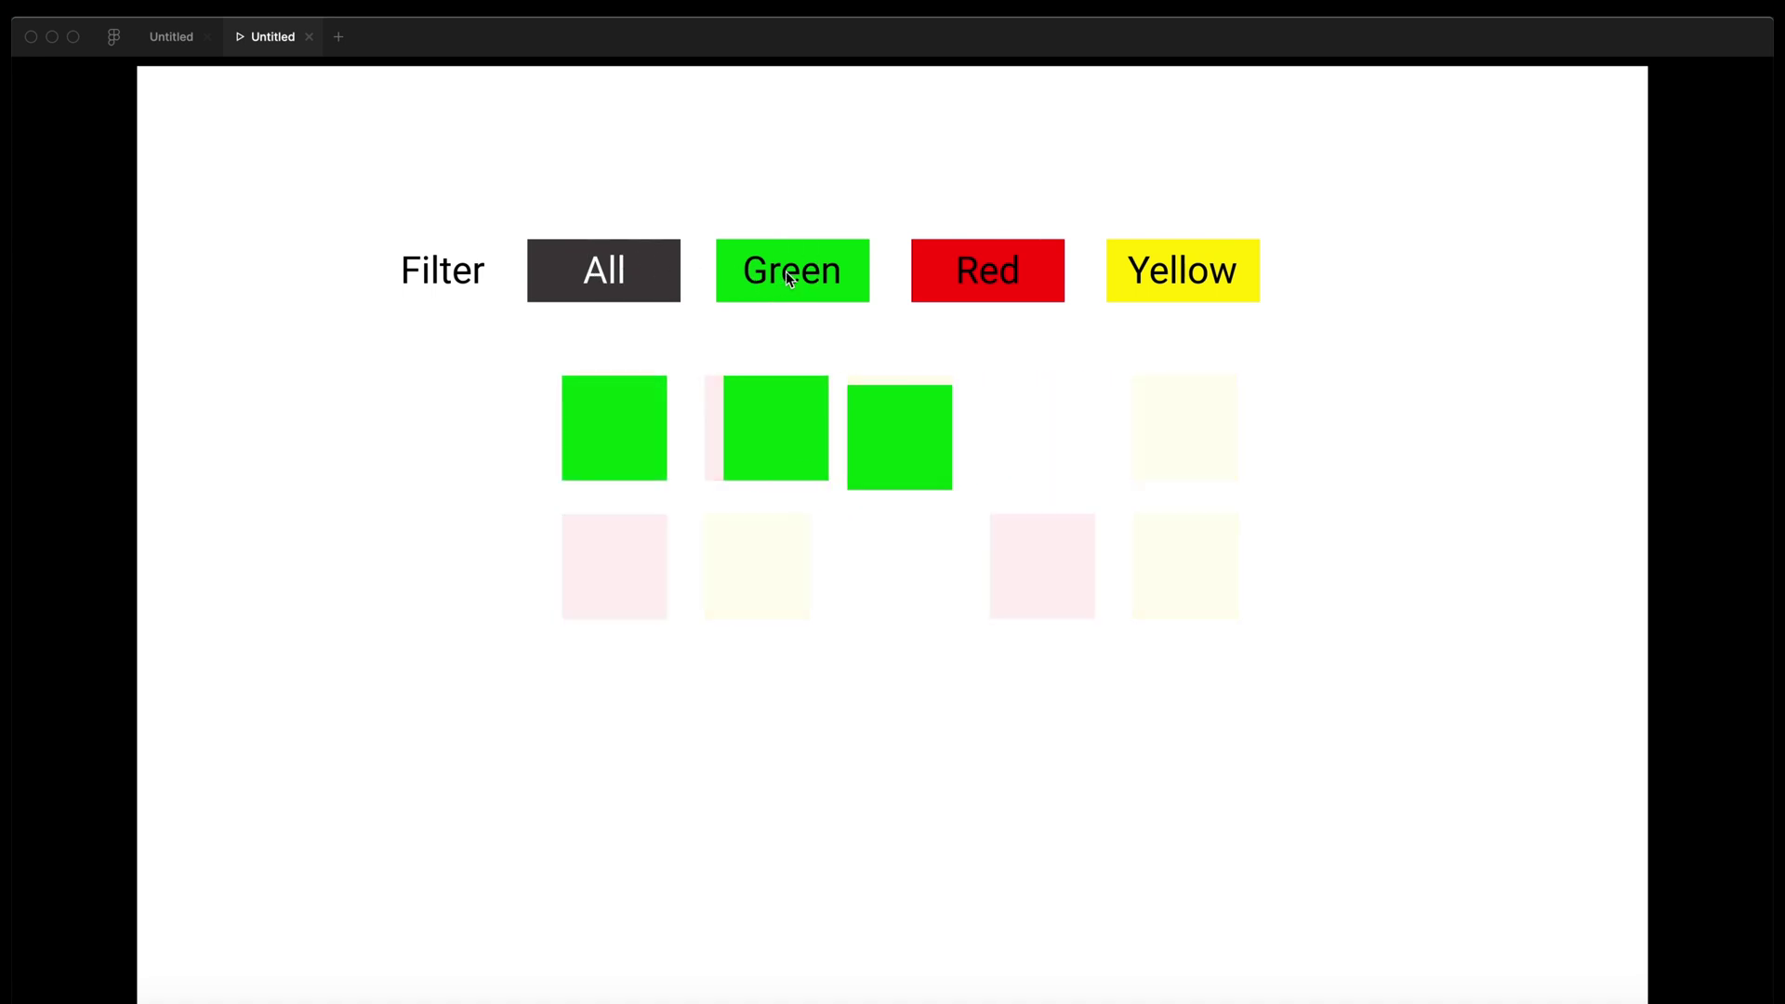
click(599, 262)
click(1008, 267)
click(636, 279)
click(1253, 270)
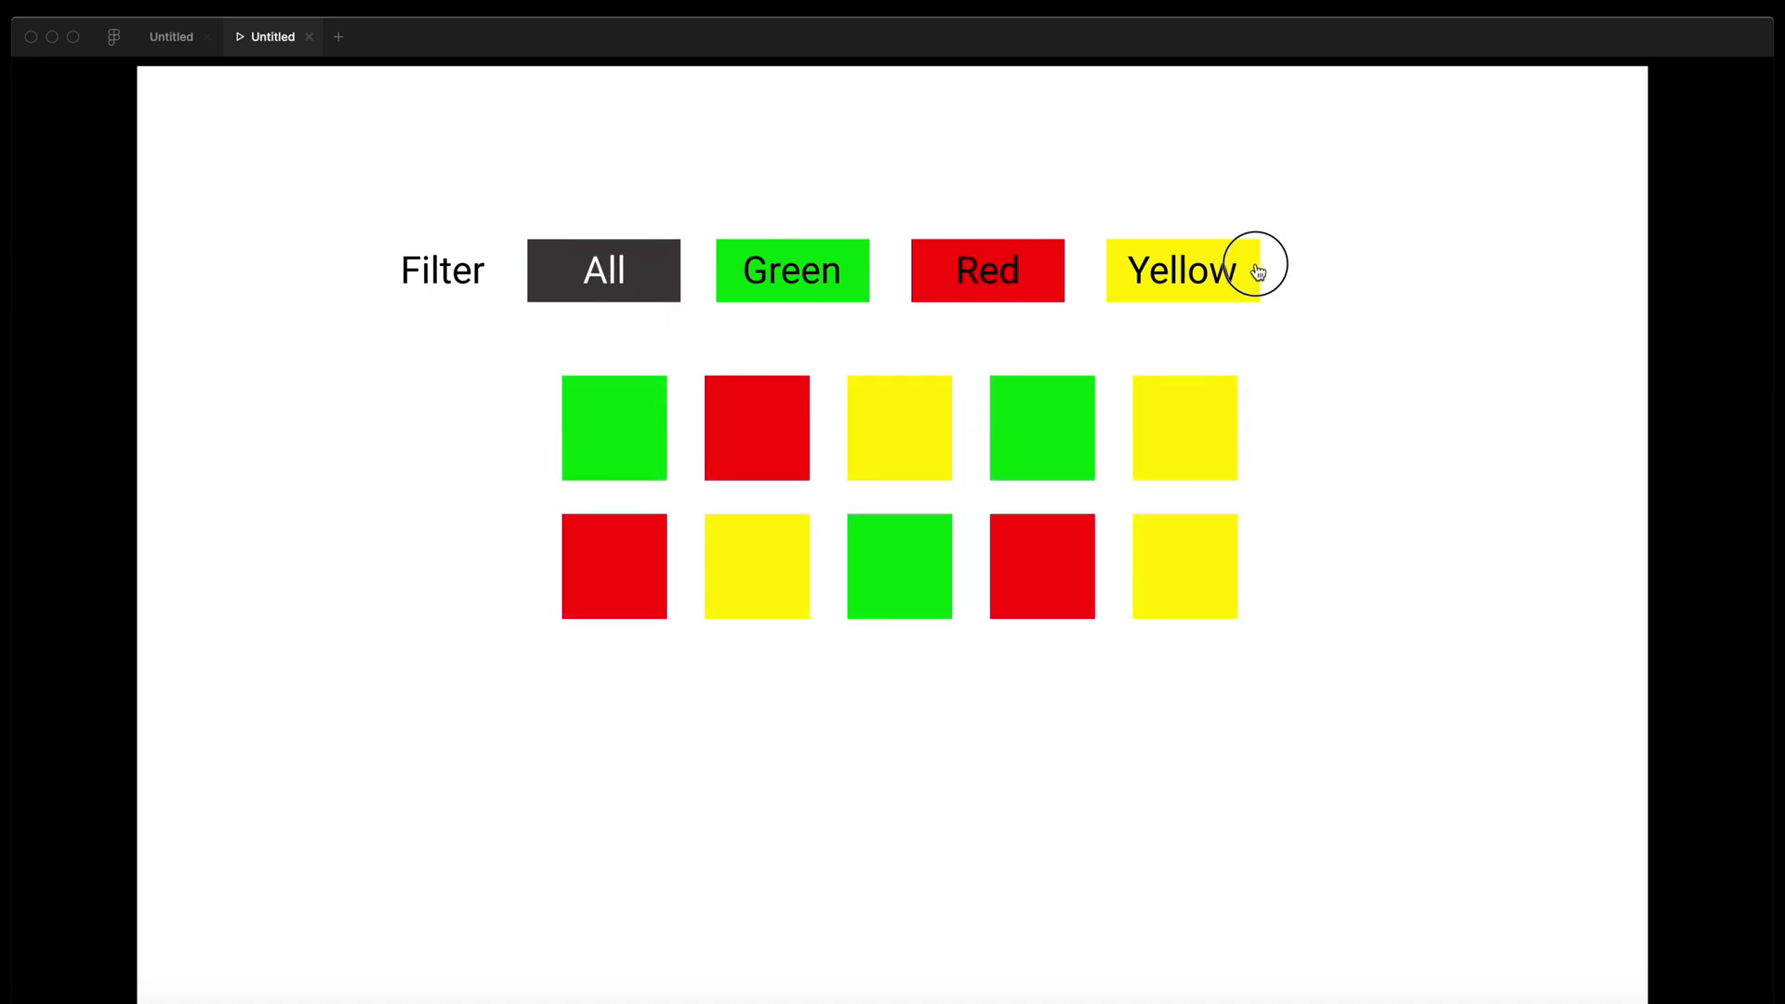
click(615, 262)
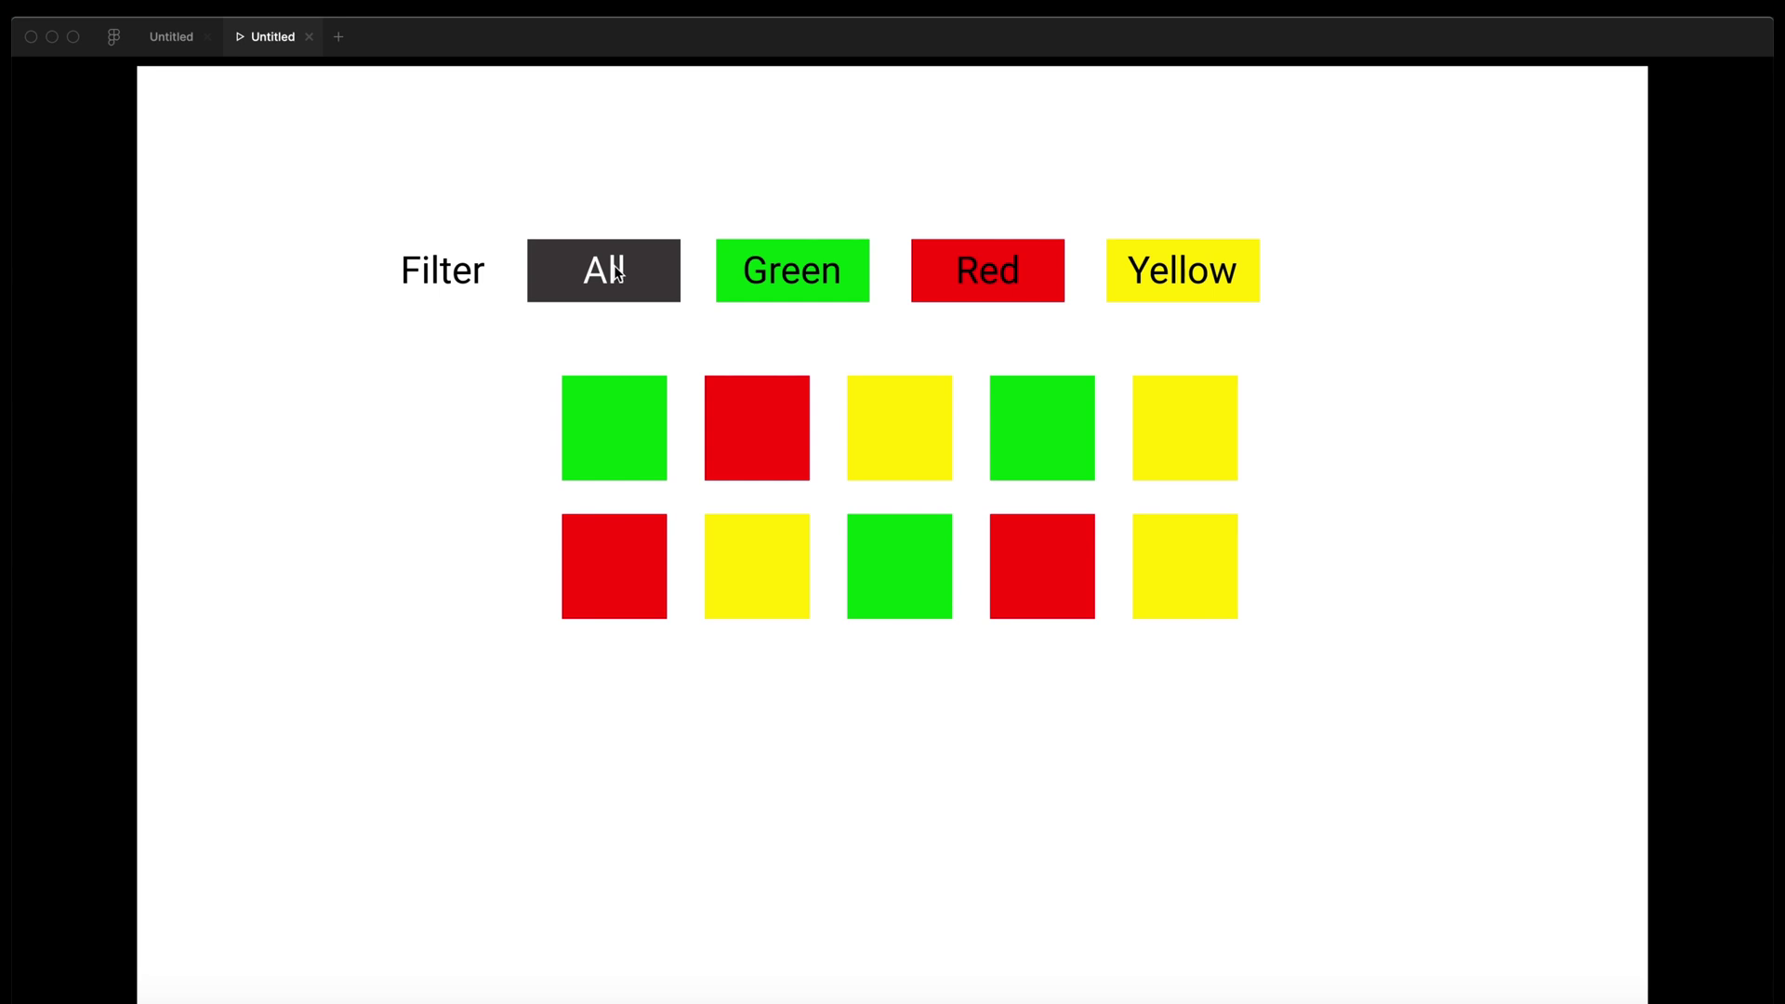